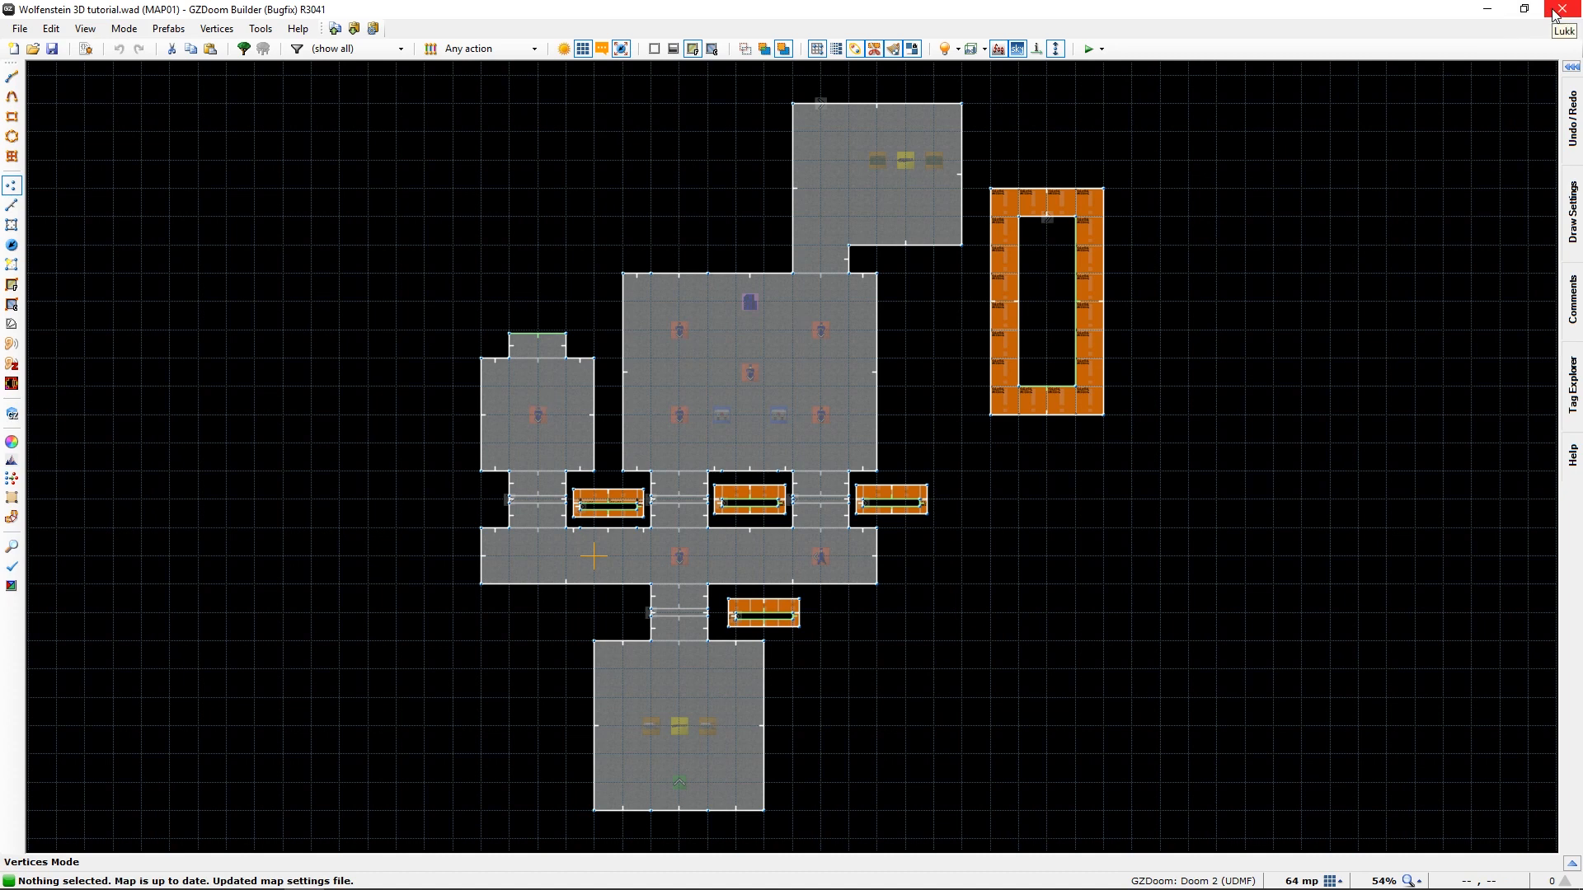
Step: Close the map editor, switch to SLADE and open DOOM2.WAD from the Replace title tutorial folder
{"action": "left_click", "coordinate": [1553, 11]}
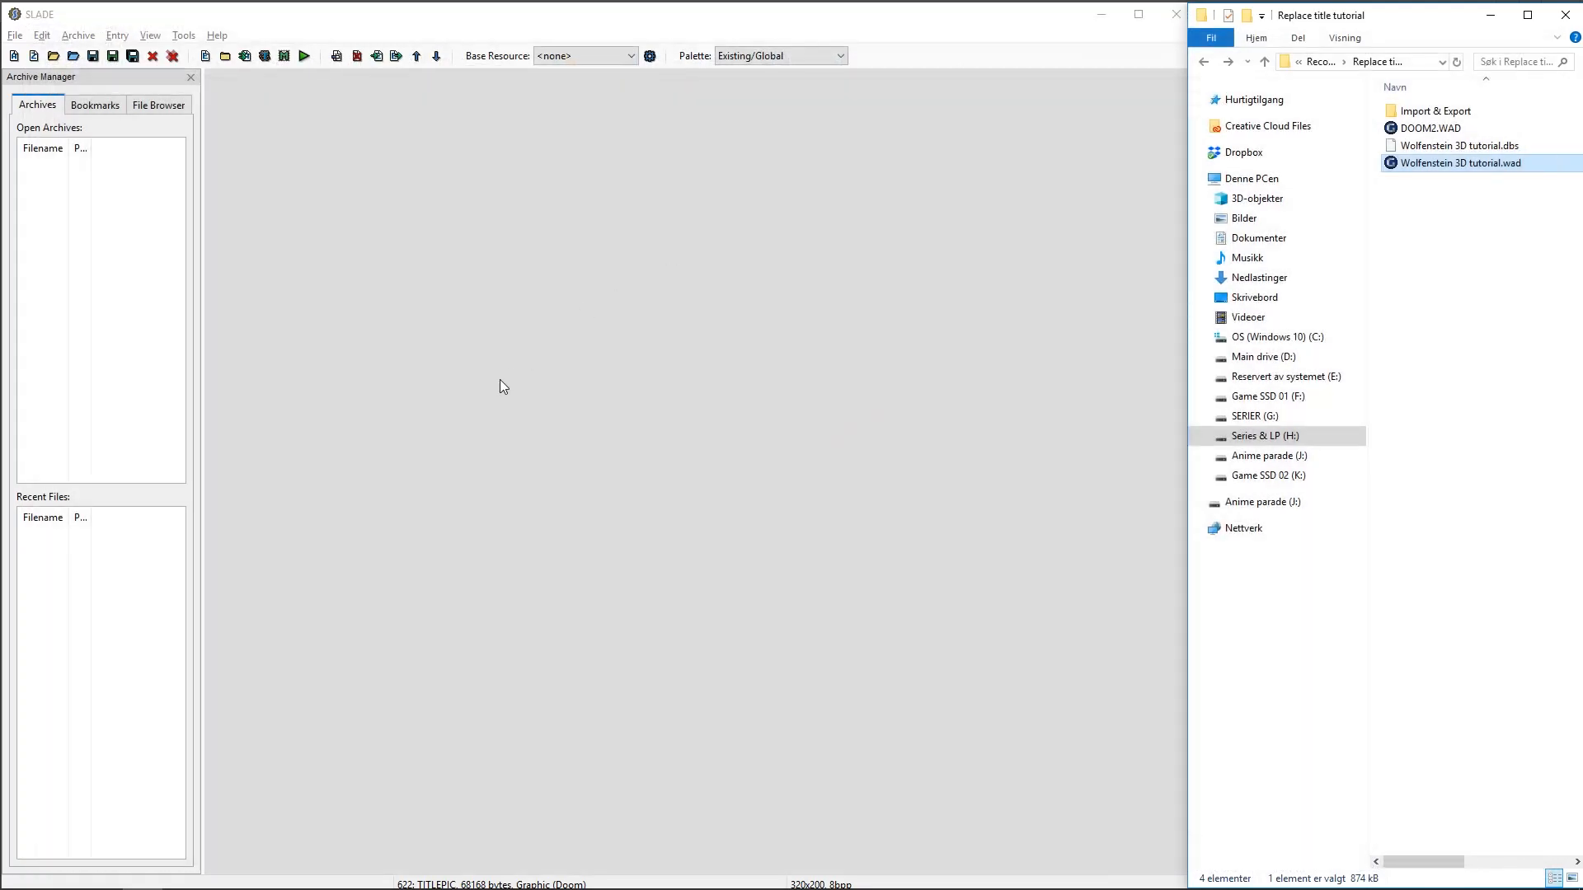
{"action": "left_click", "coordinate": [500, 379]}
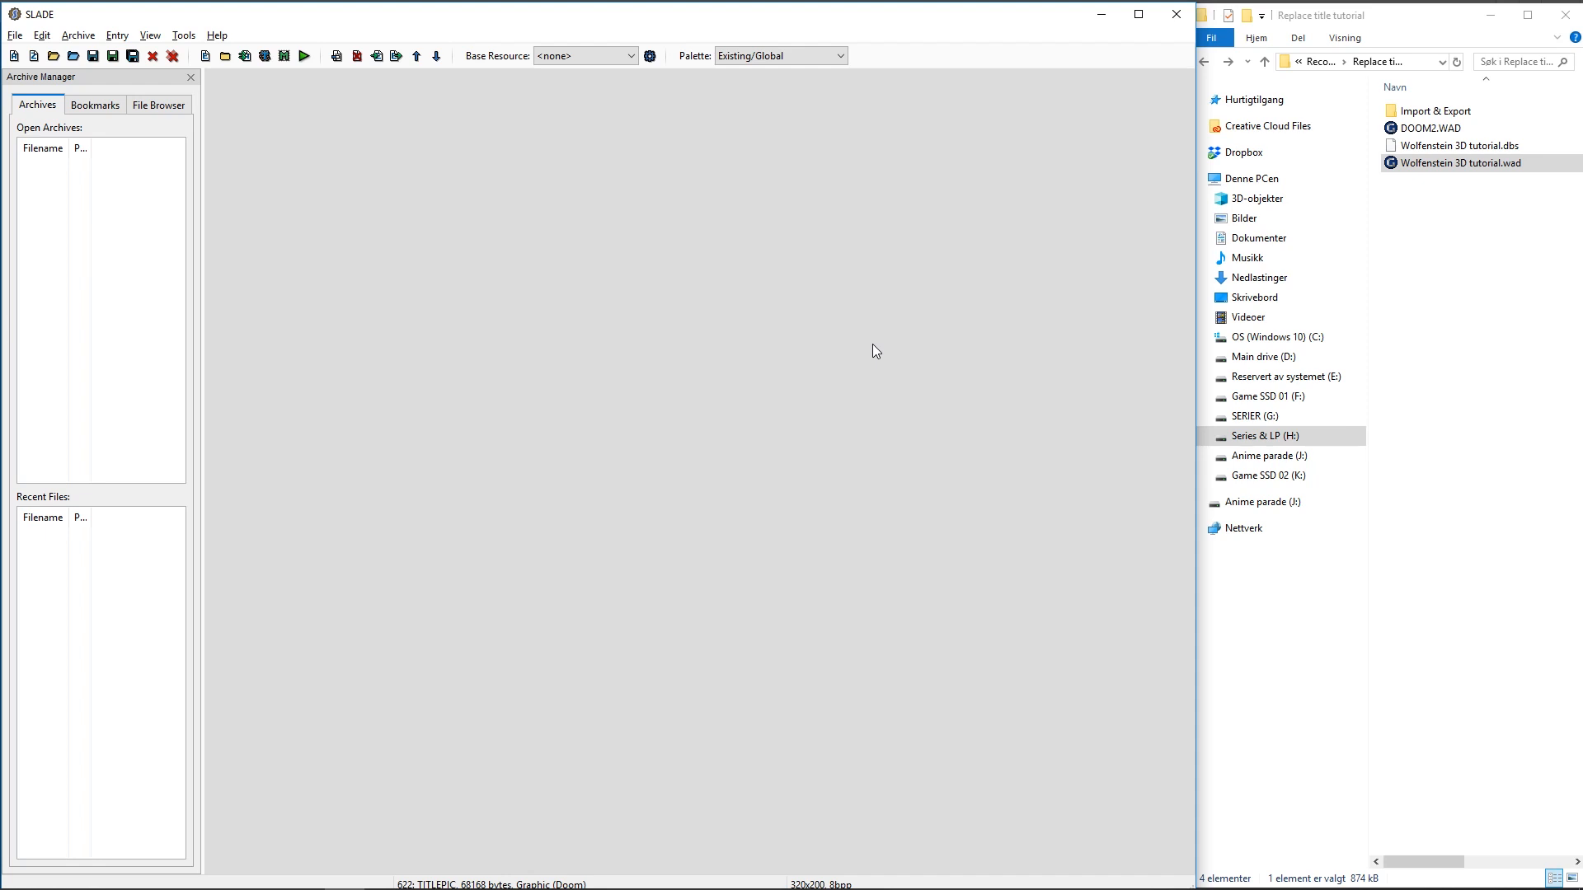
{"action": "left_click", "coordinate": [1394, 136]}
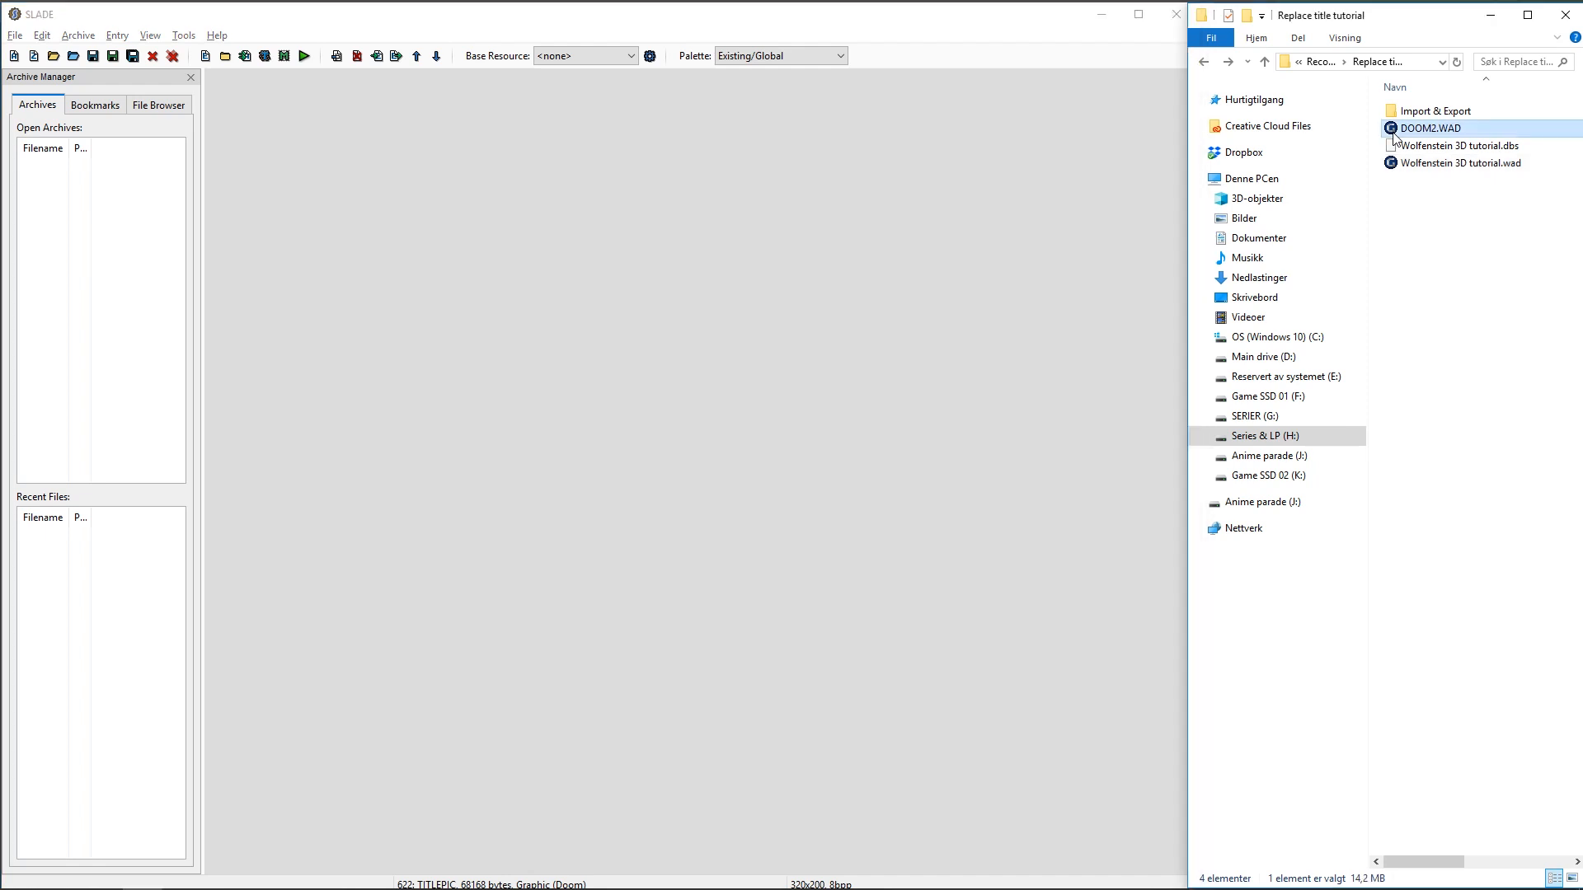
{"action": "left_click_drag", "start_coordinate": [1394, 137], "coordinate": [68, 316]}
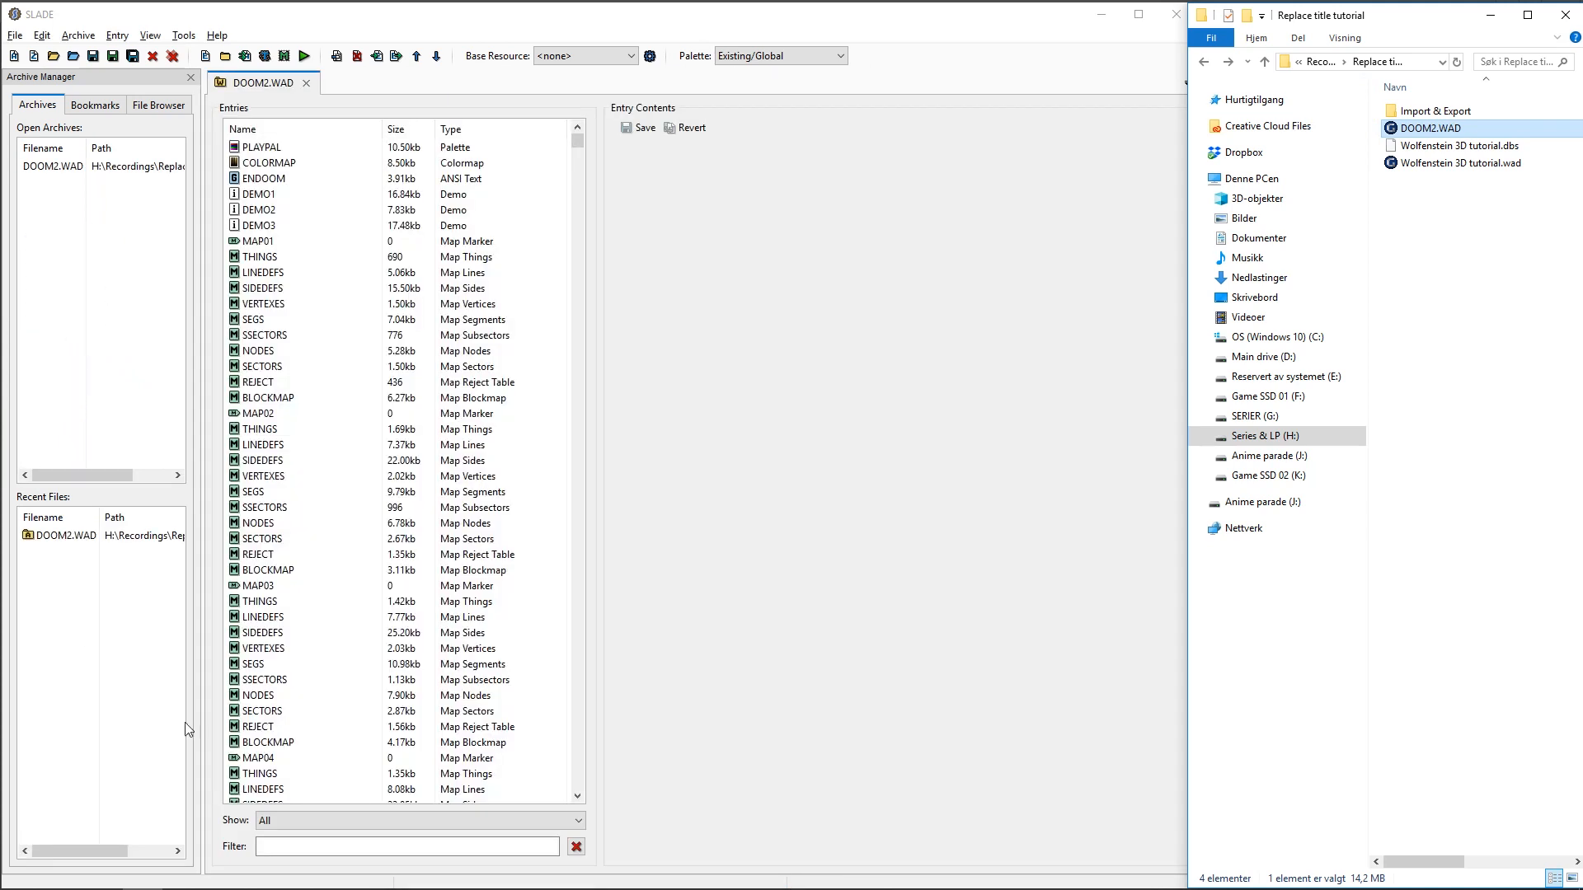
Step: Filter the archive's entries by "ti" and open the TITLEPIC graphic
{"action": "left_click", "coordinate": [265, 847]}
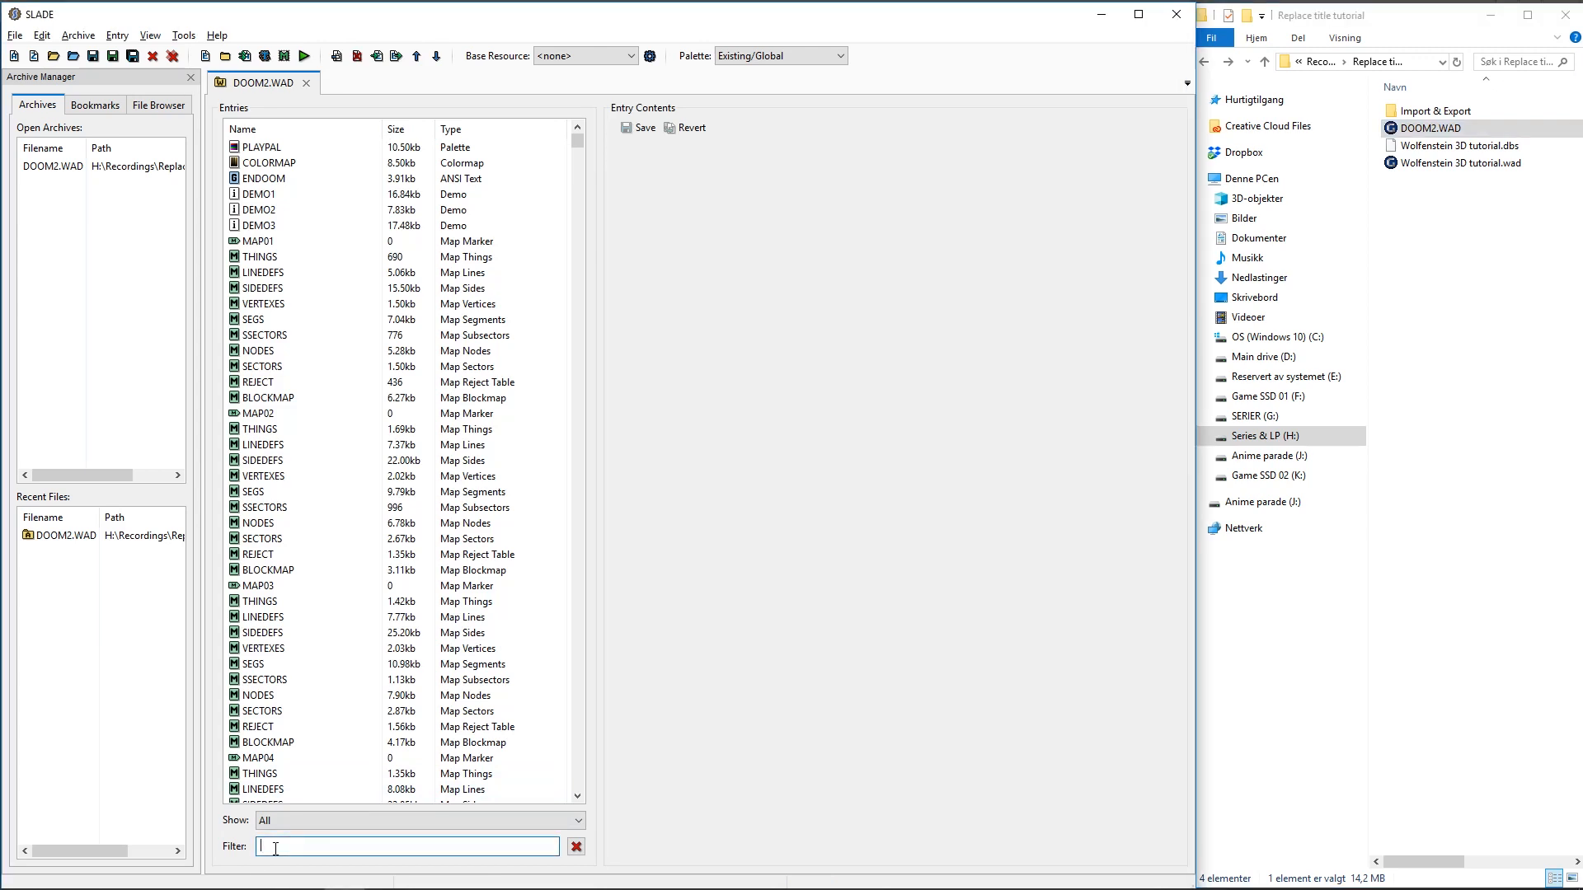
{"action": "type", "text": "ti"}
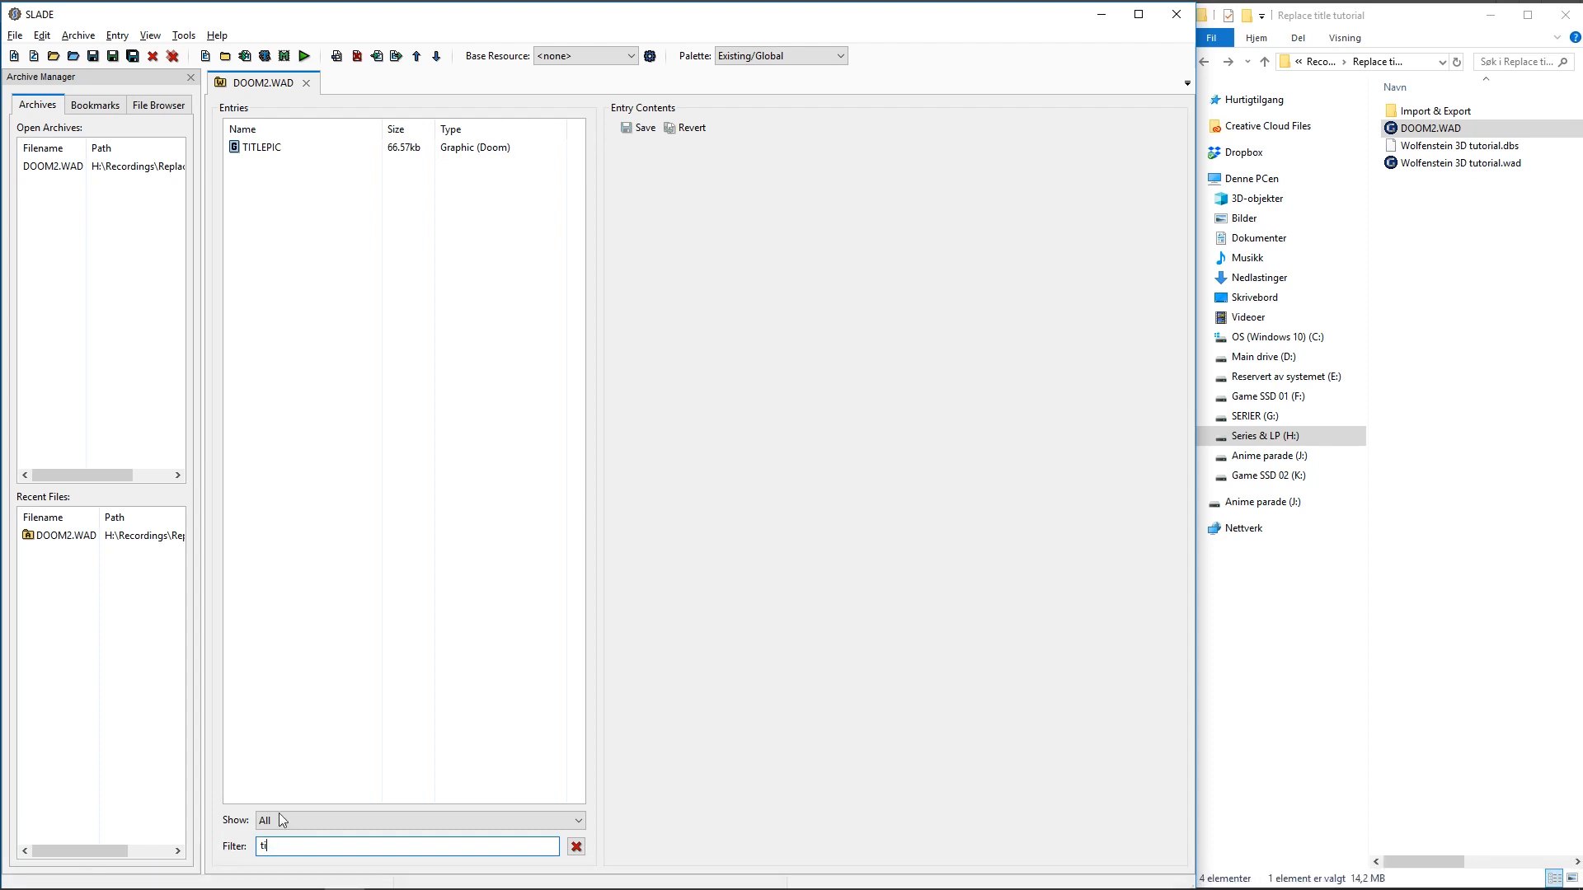
{"action": "left_click", "coordinate": [255, 153]}
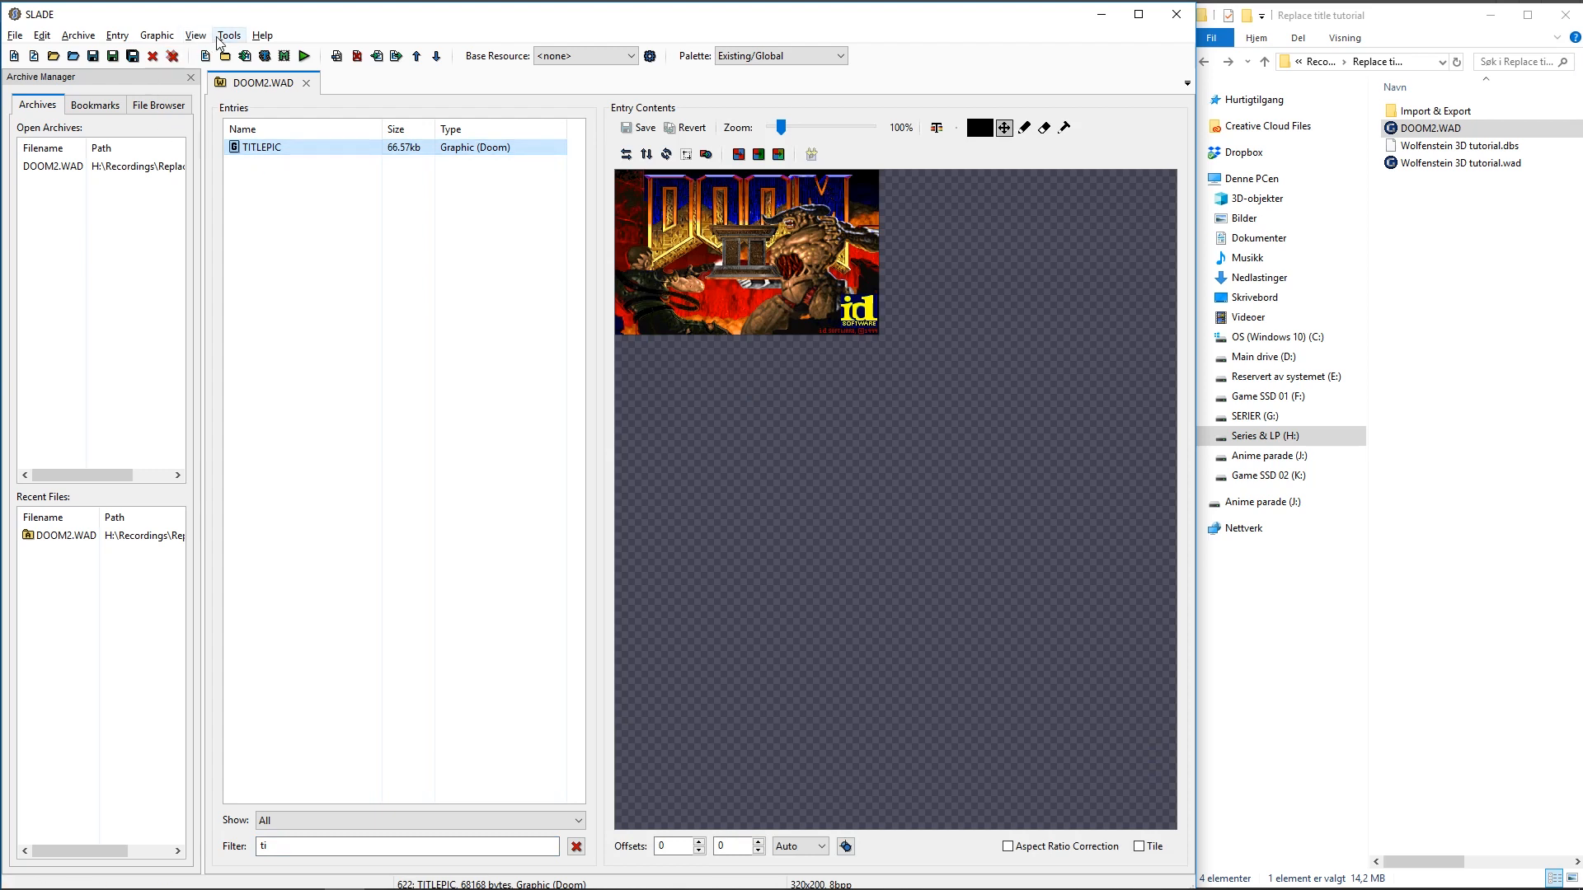
Step: Export the graphic as TITLEPIC.png into Recordings > Replace title tutorial > Import & Export on the Series & LP (H:) drive
{"action": "left_click", "coordinate": [158, 36]}
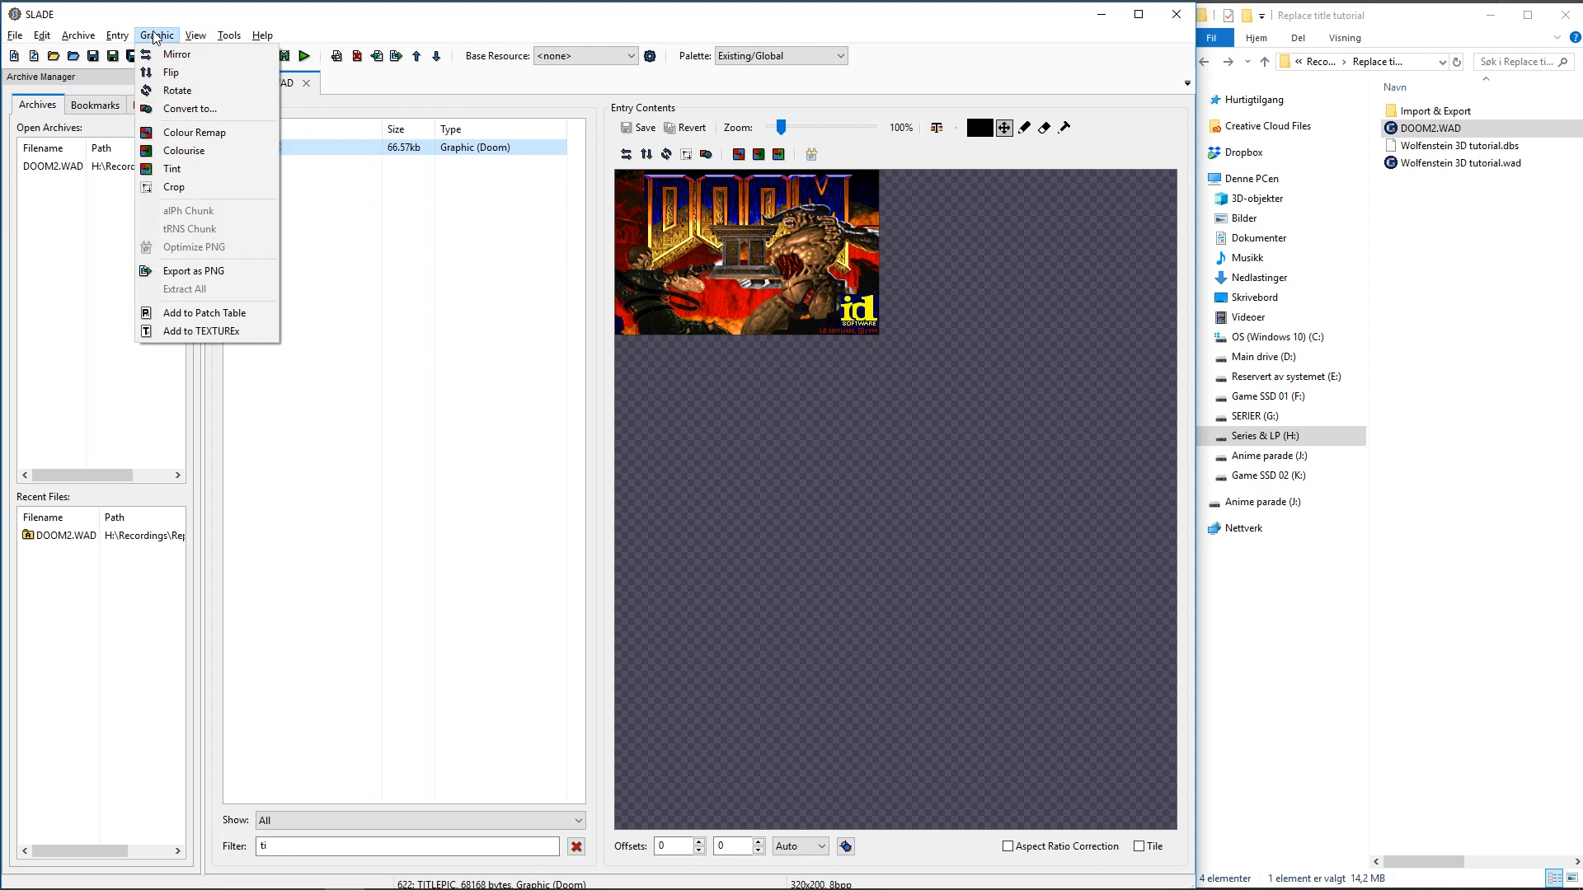
{"action": "left_click", "coordinate": [208, 273]}
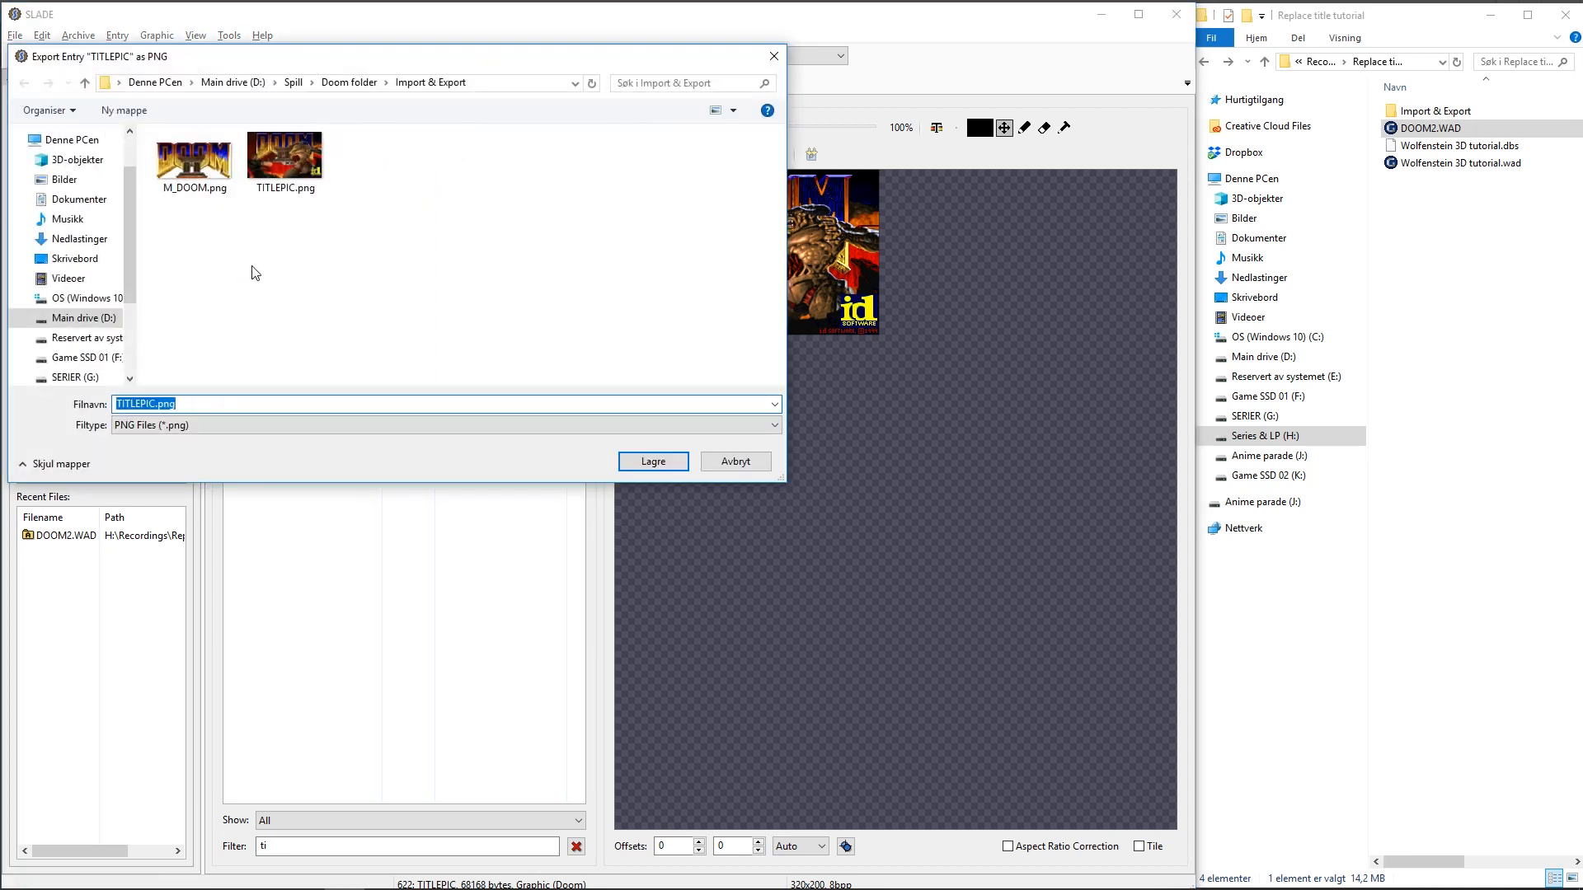
{"action": "scroll", "coordinate": [91, 322], "scroll_direction": "down", "scroll_amount": 2}
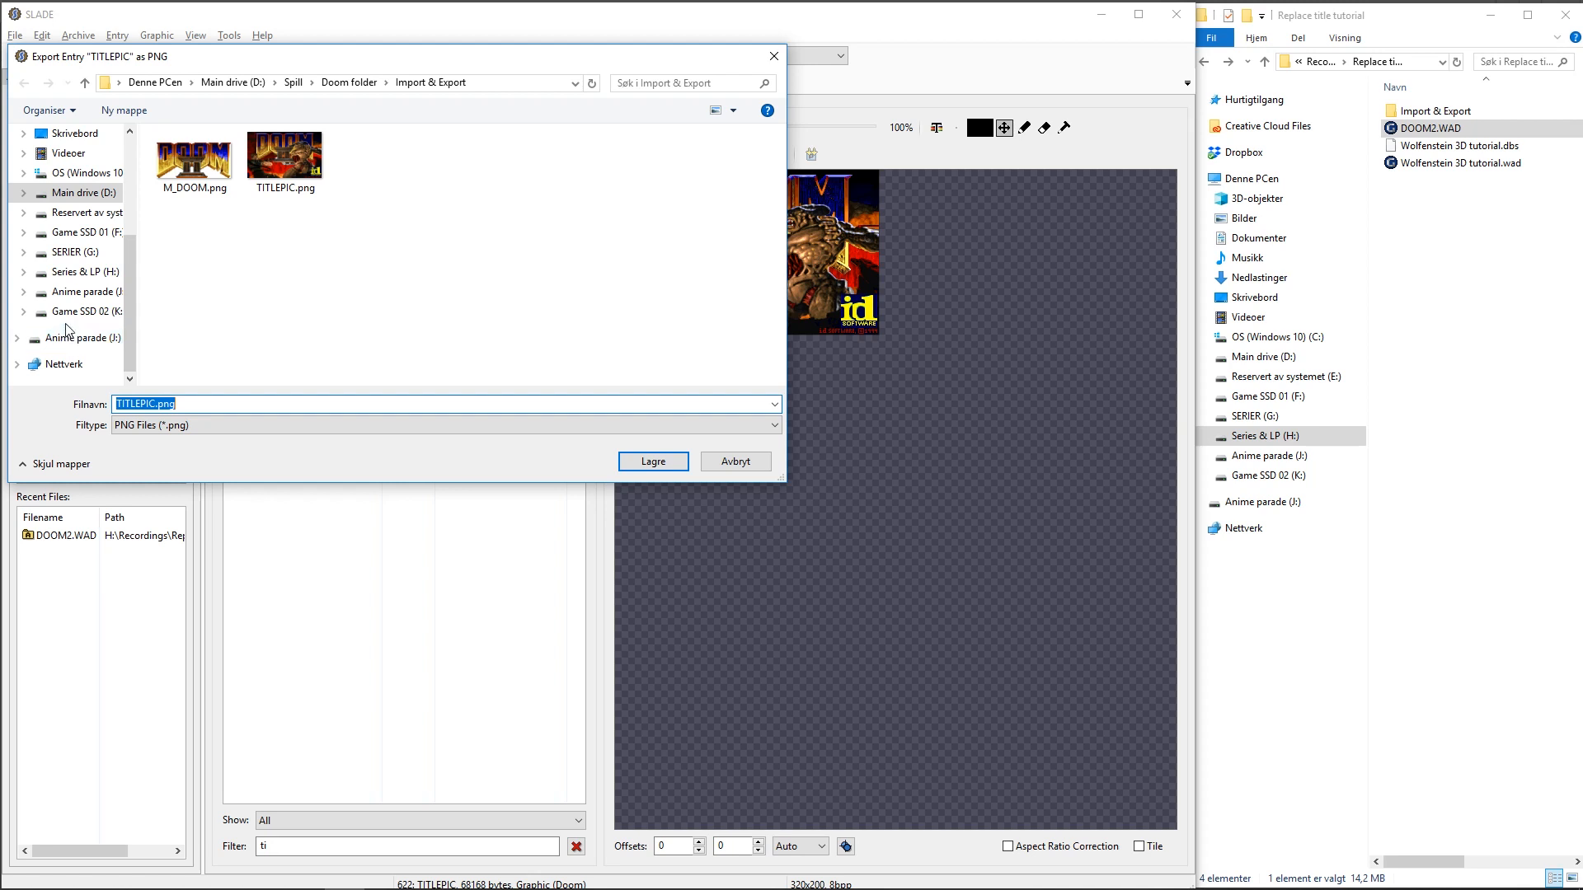
{"action": "left_click", "coordinate": [87, 272]}
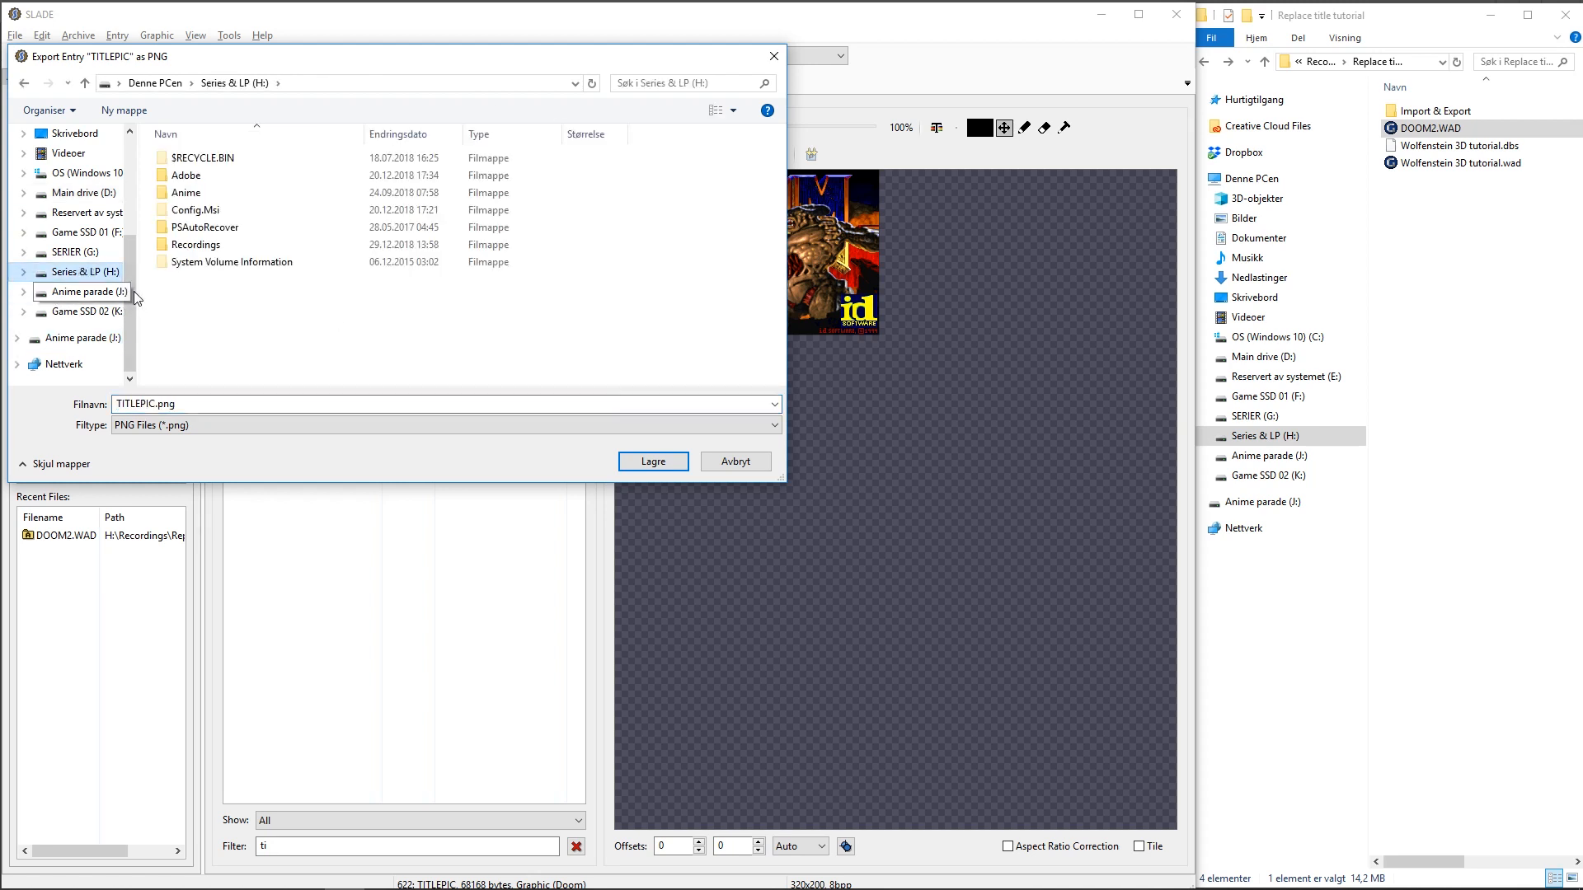
{"action": "double_click", "coordinate": [177, 244]}
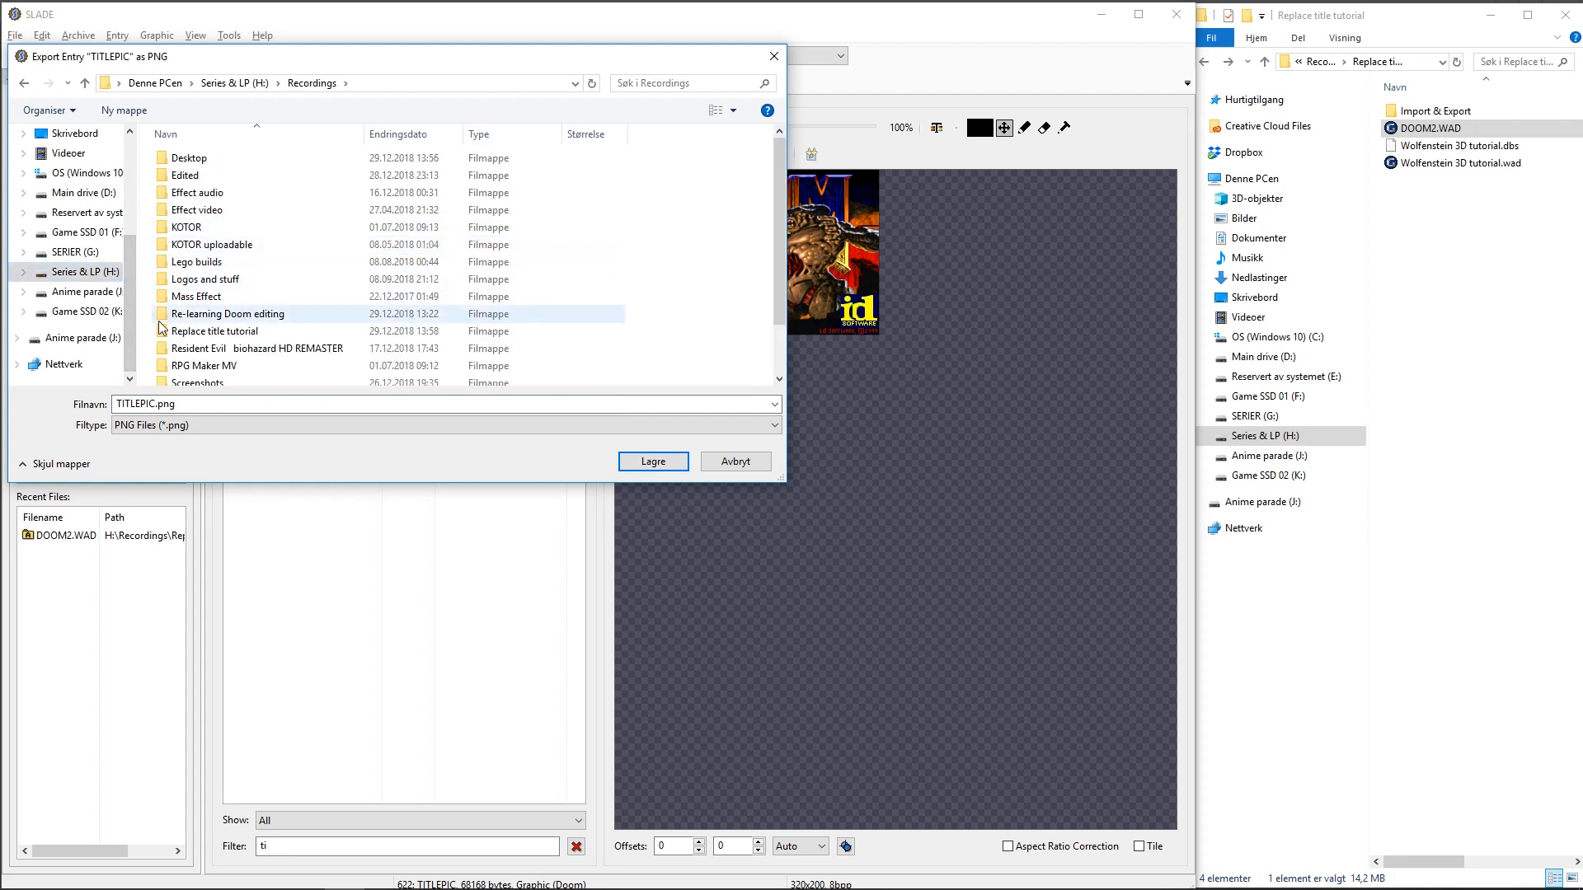
{"action": "scroll", "coordinate": [165, 318], "scroll_direction": "down", "scroll_amount": 1}
{"action": "double_click", "coordinate": [181, 275]}
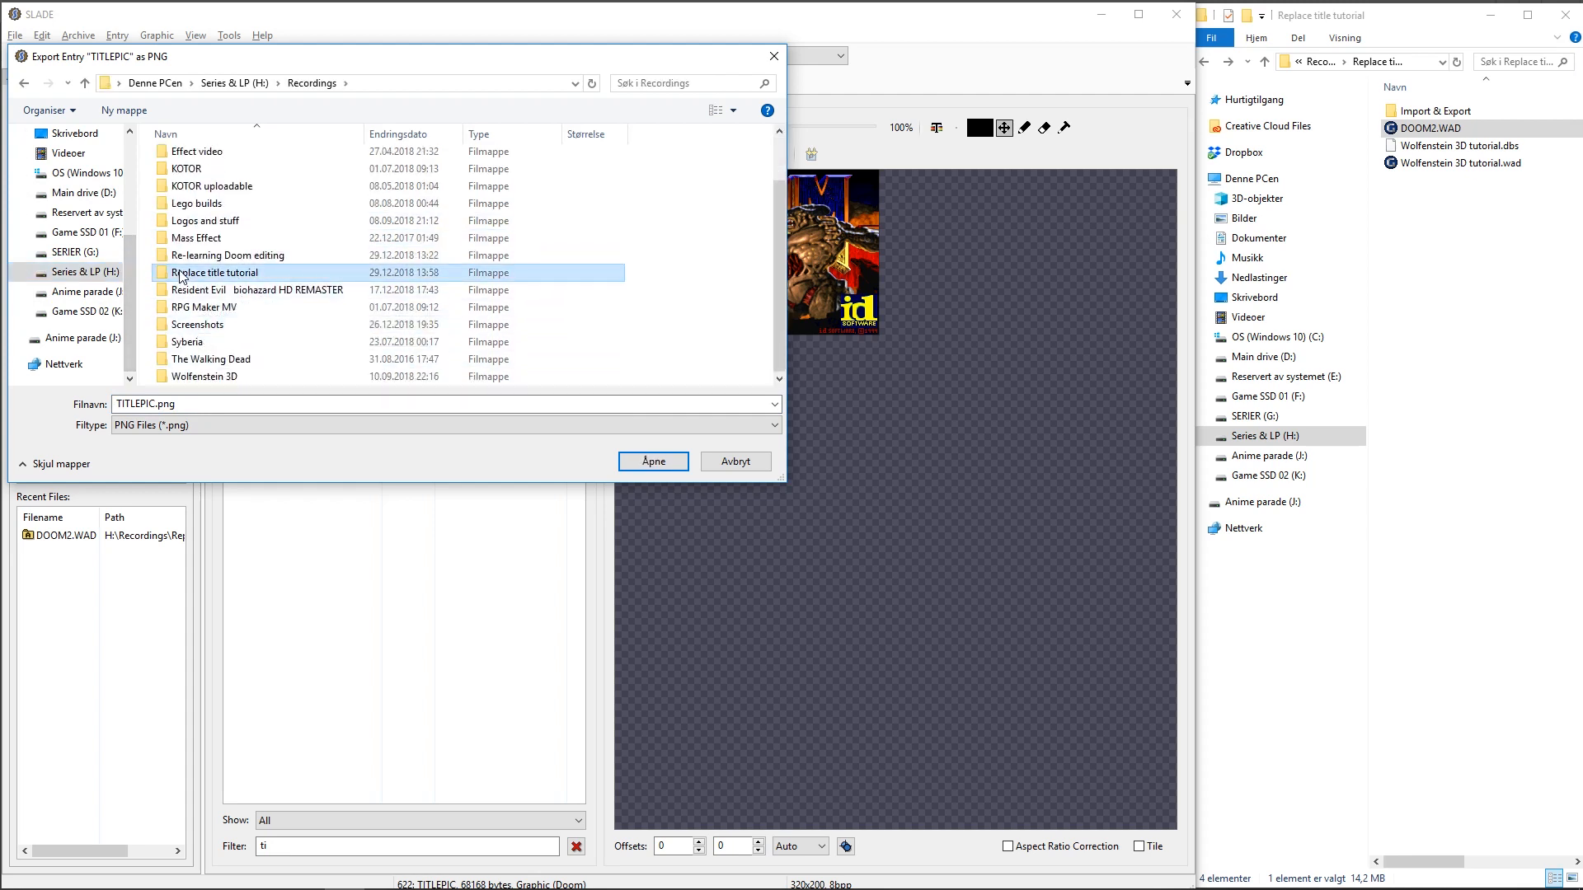
{"action": "double_click", "coordinate": [167, 157]}
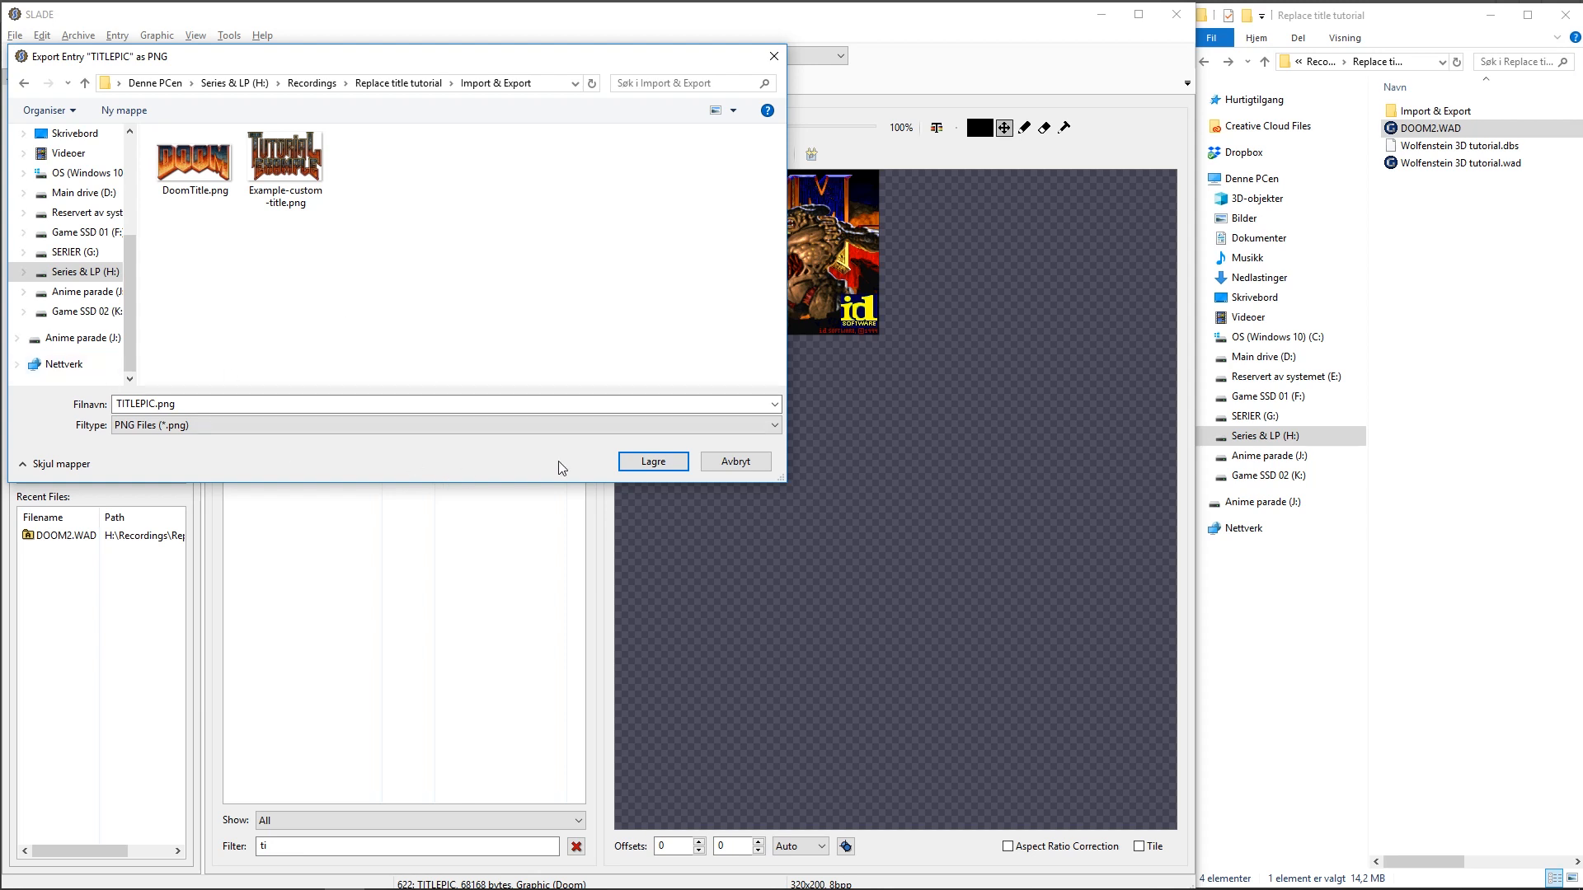
{"action": "left_click", "coordinate": [650, 462]}
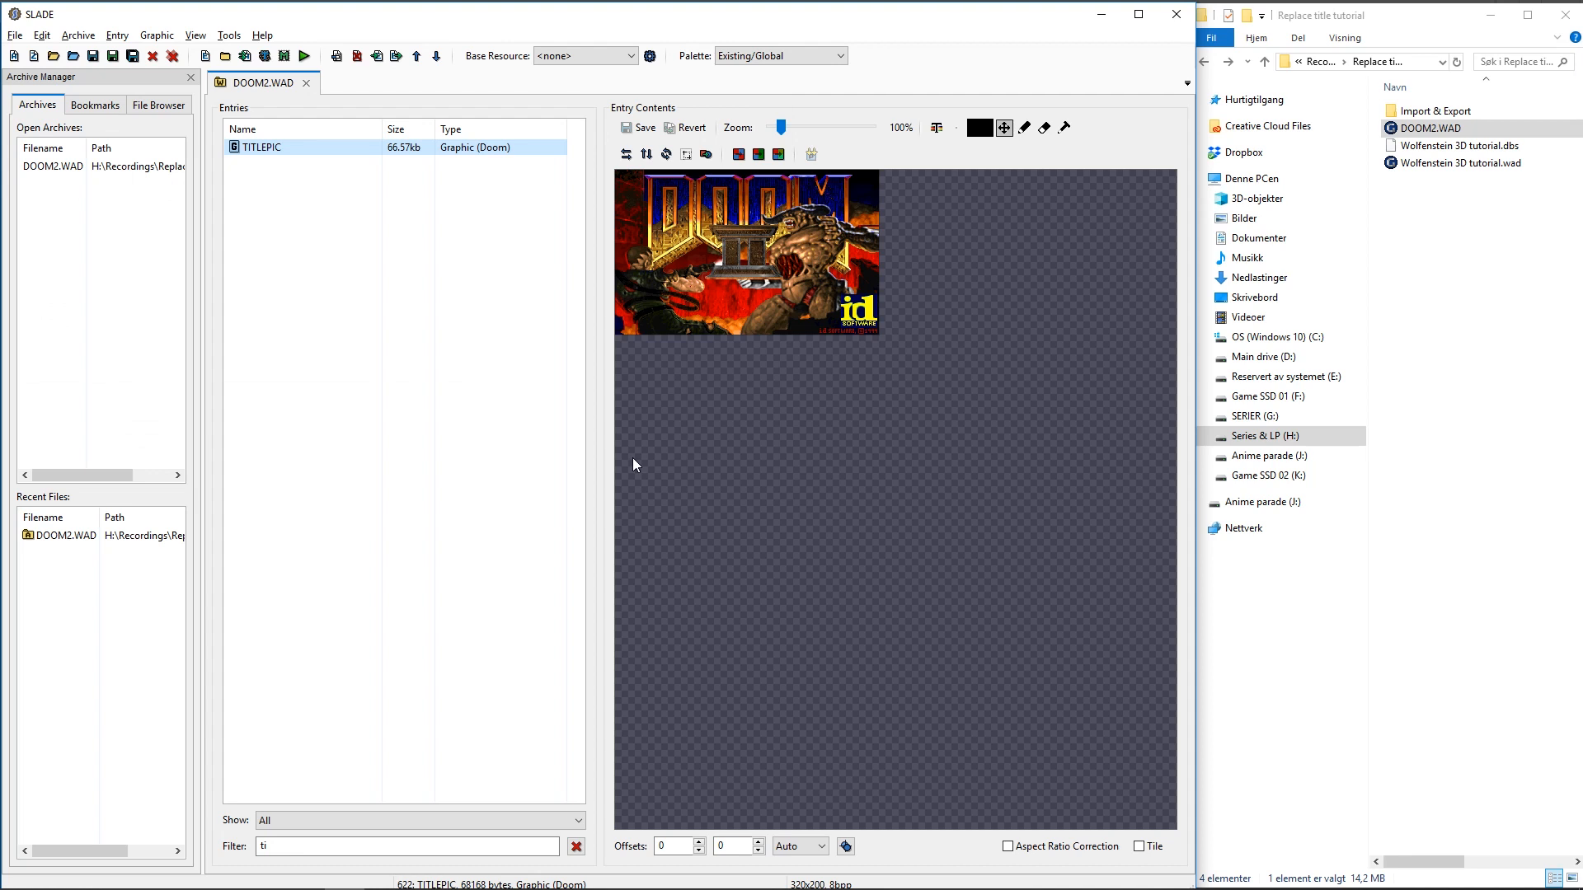
Step: Filter the entries by "m", export the M_DOOM graphic as M_DOOM.png into the Import & Export folder, and close DOOM2.WAD
{"action": "double_click", "coordinate": [264, 847]}
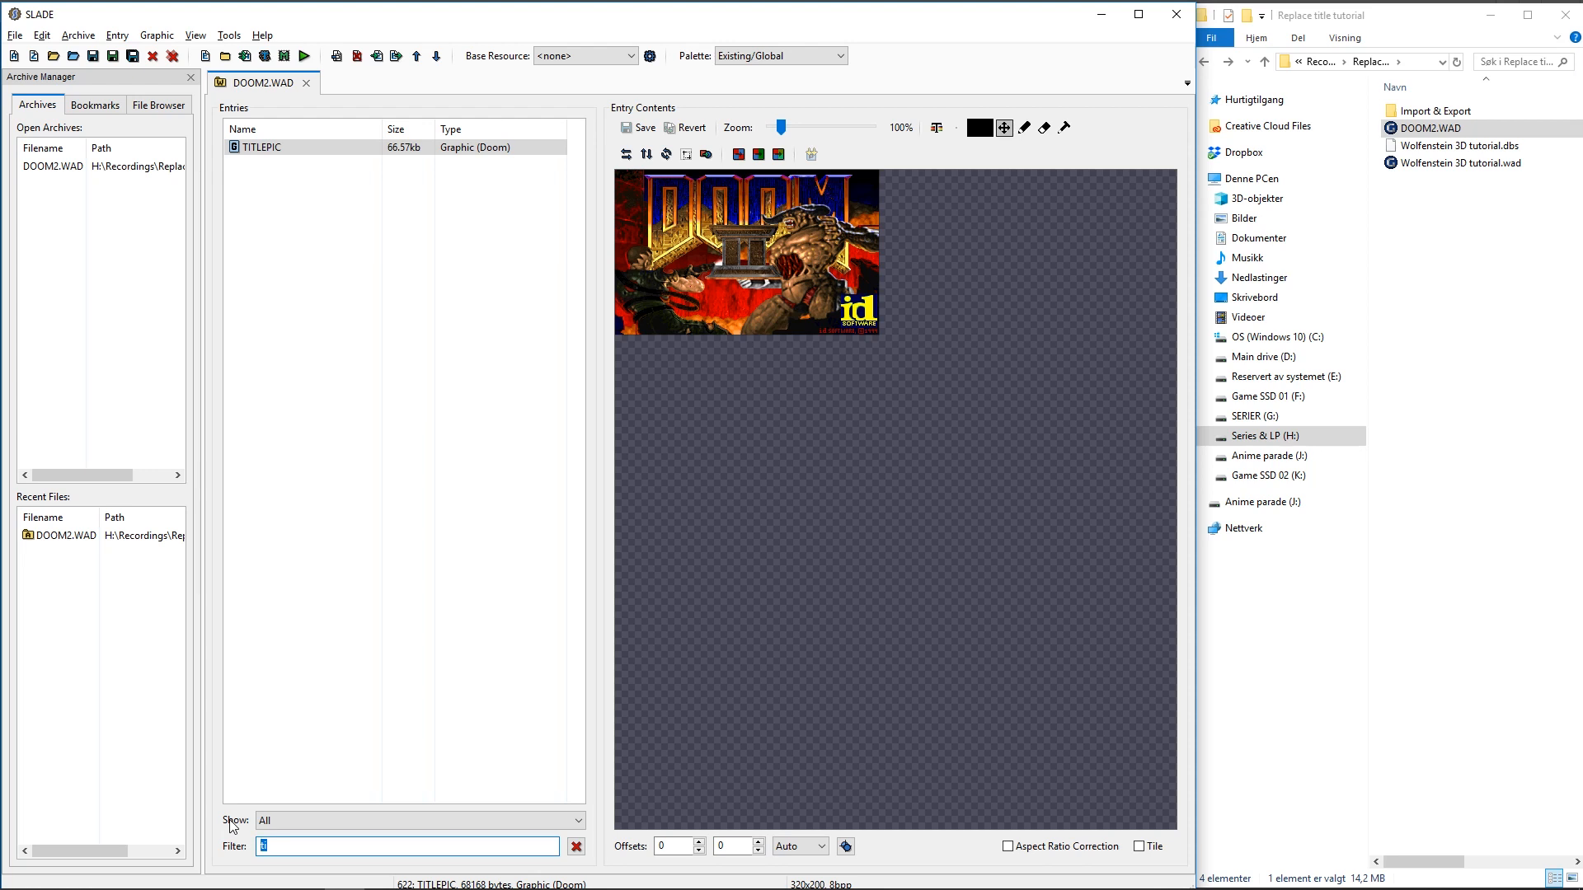
{"action": "type", "text": "m"}
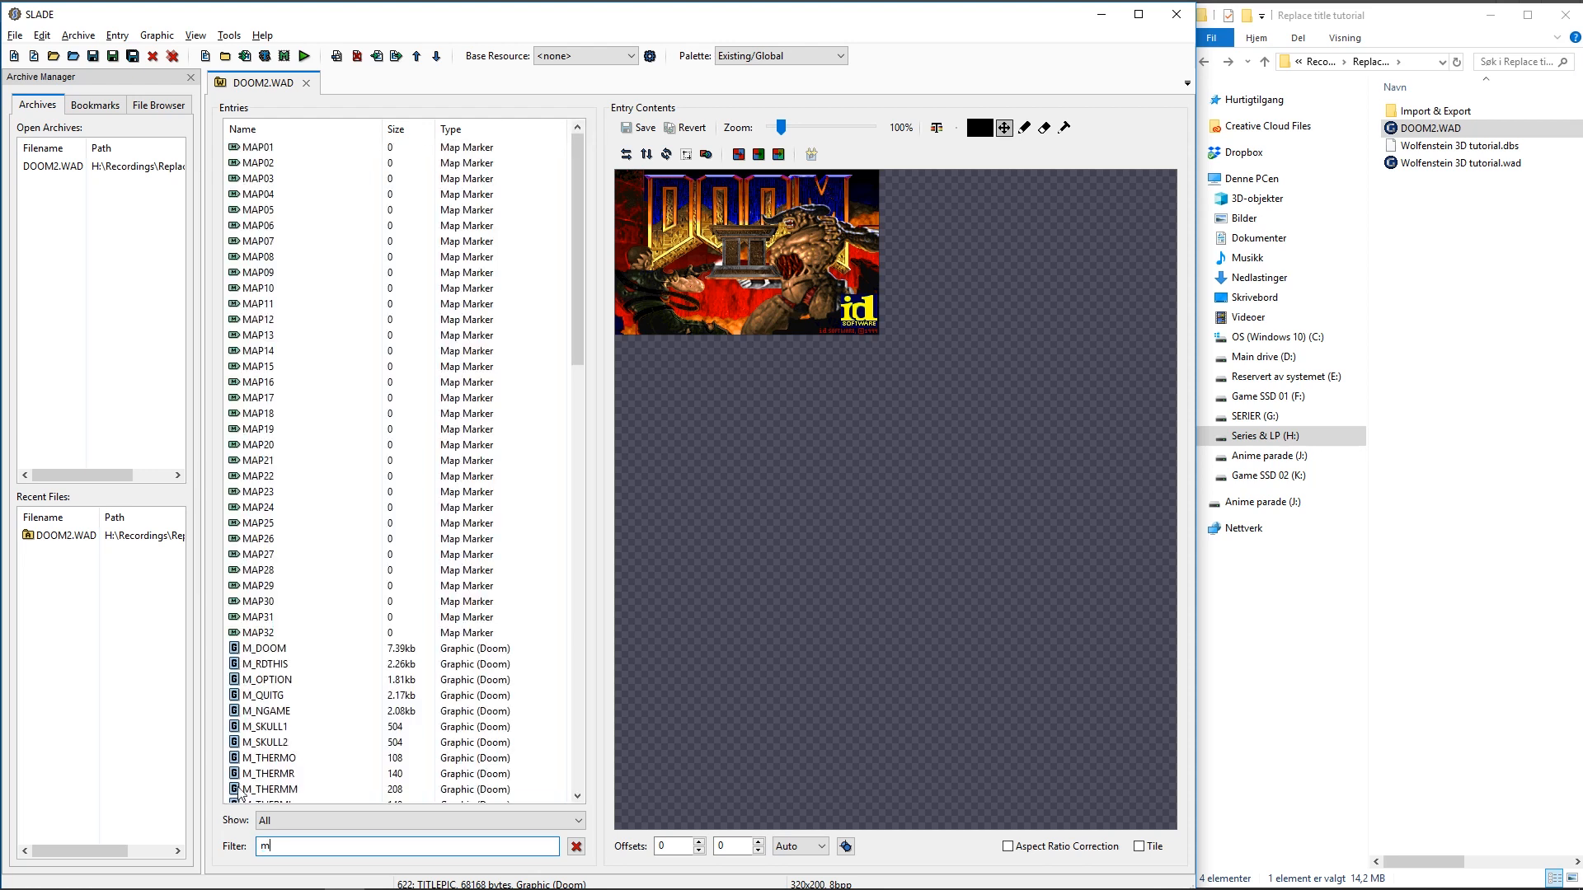
{"action": "left_click", "coordinate": [247, 649]}
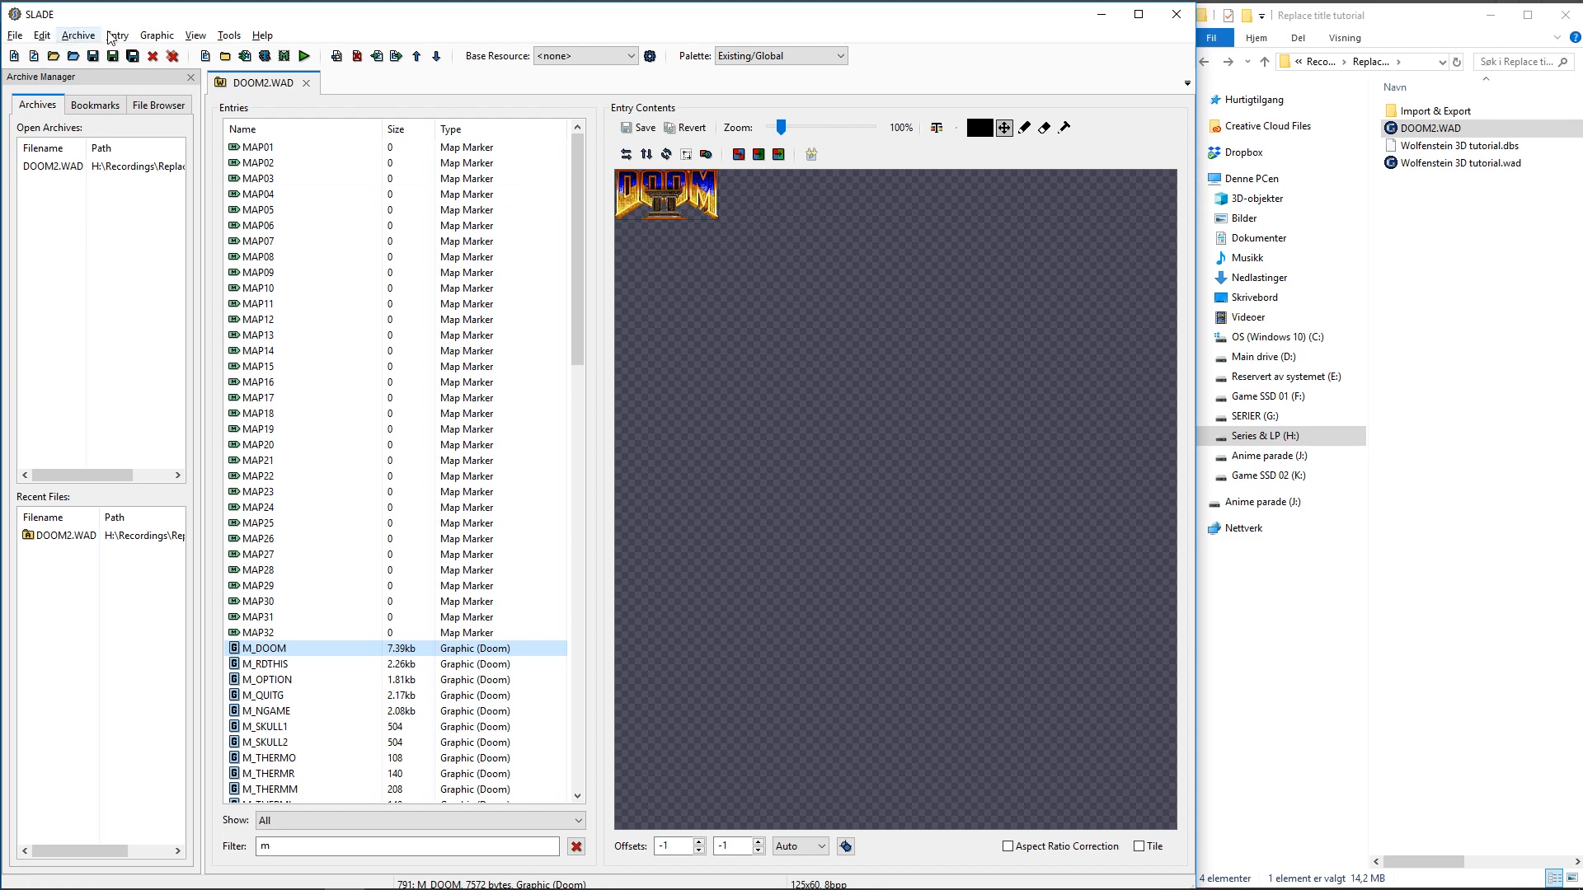
{"action": "left_click", "coordinate": [147, 42]}
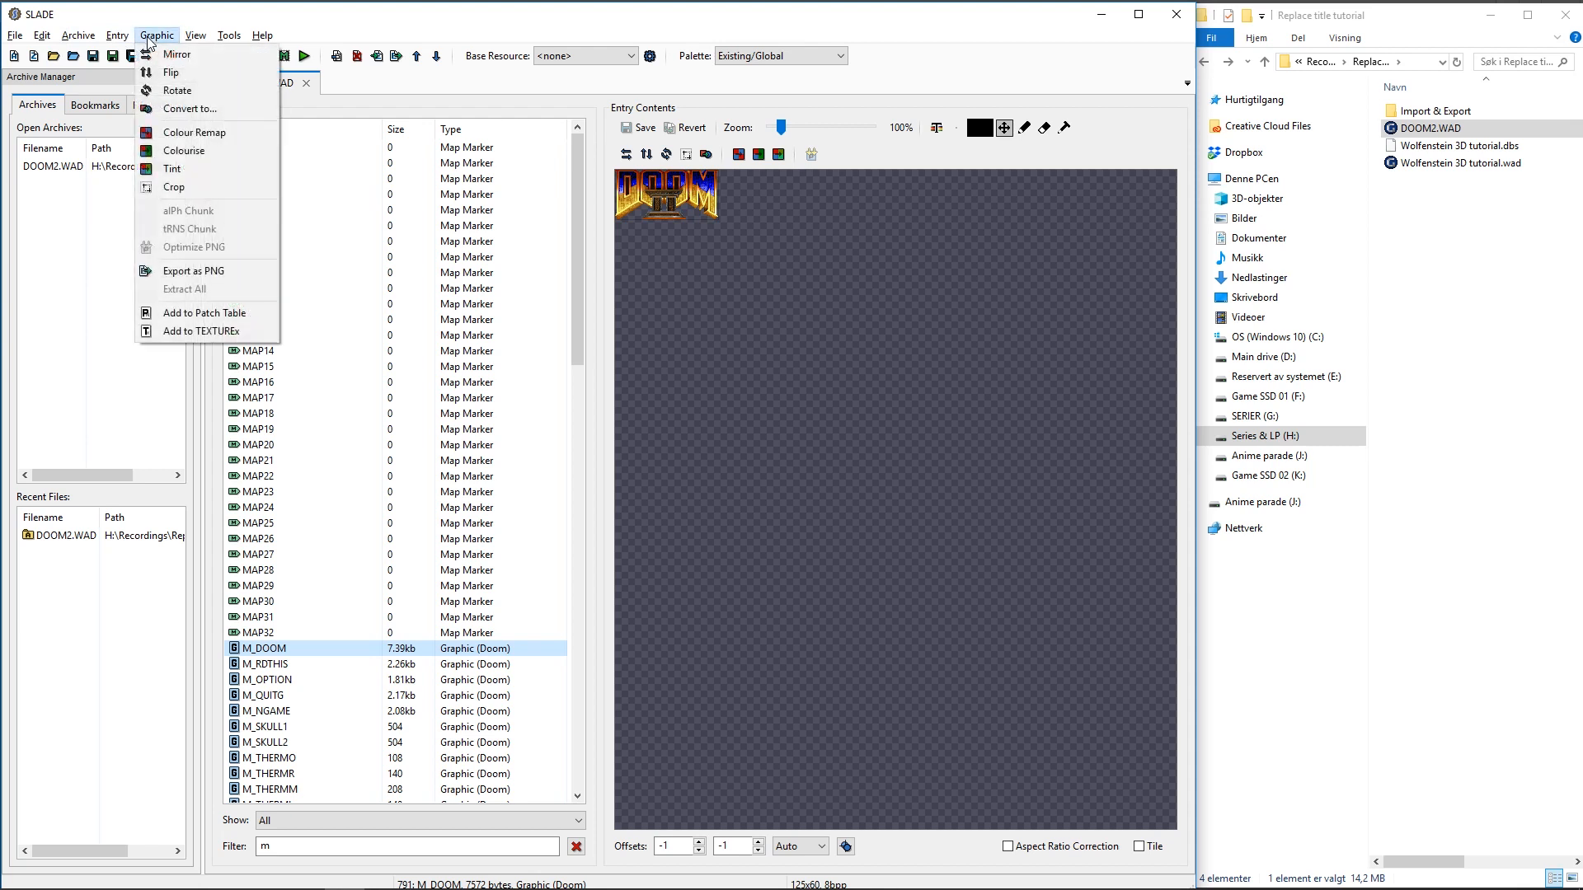
{"action": "left_click", "coordinate": [221, 272]}
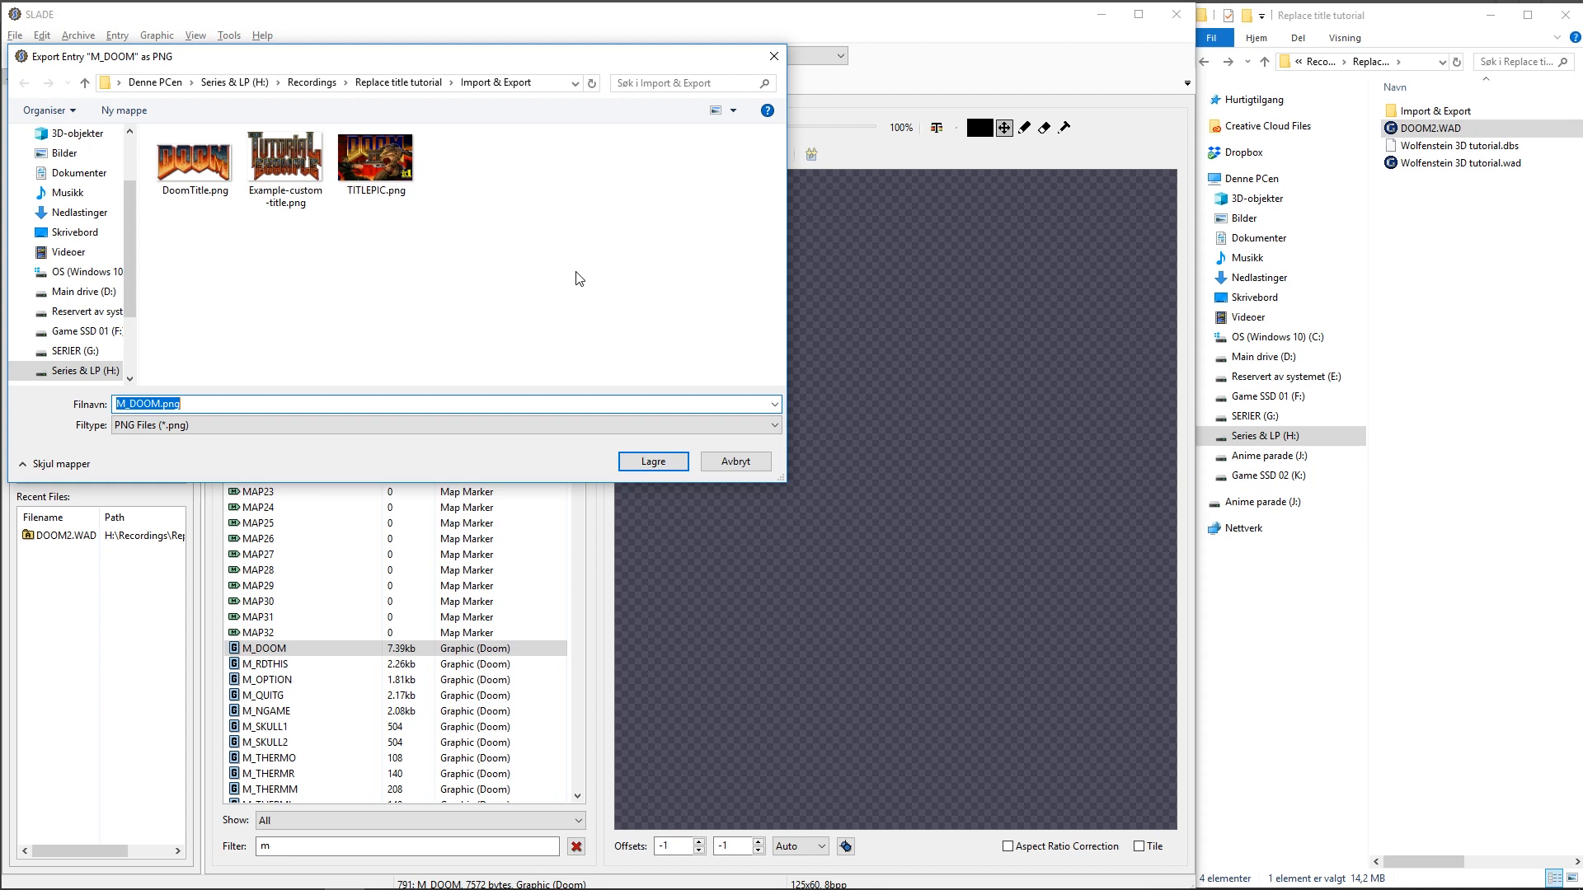
{"action": "left_click", "coordinate": [659, 463]}
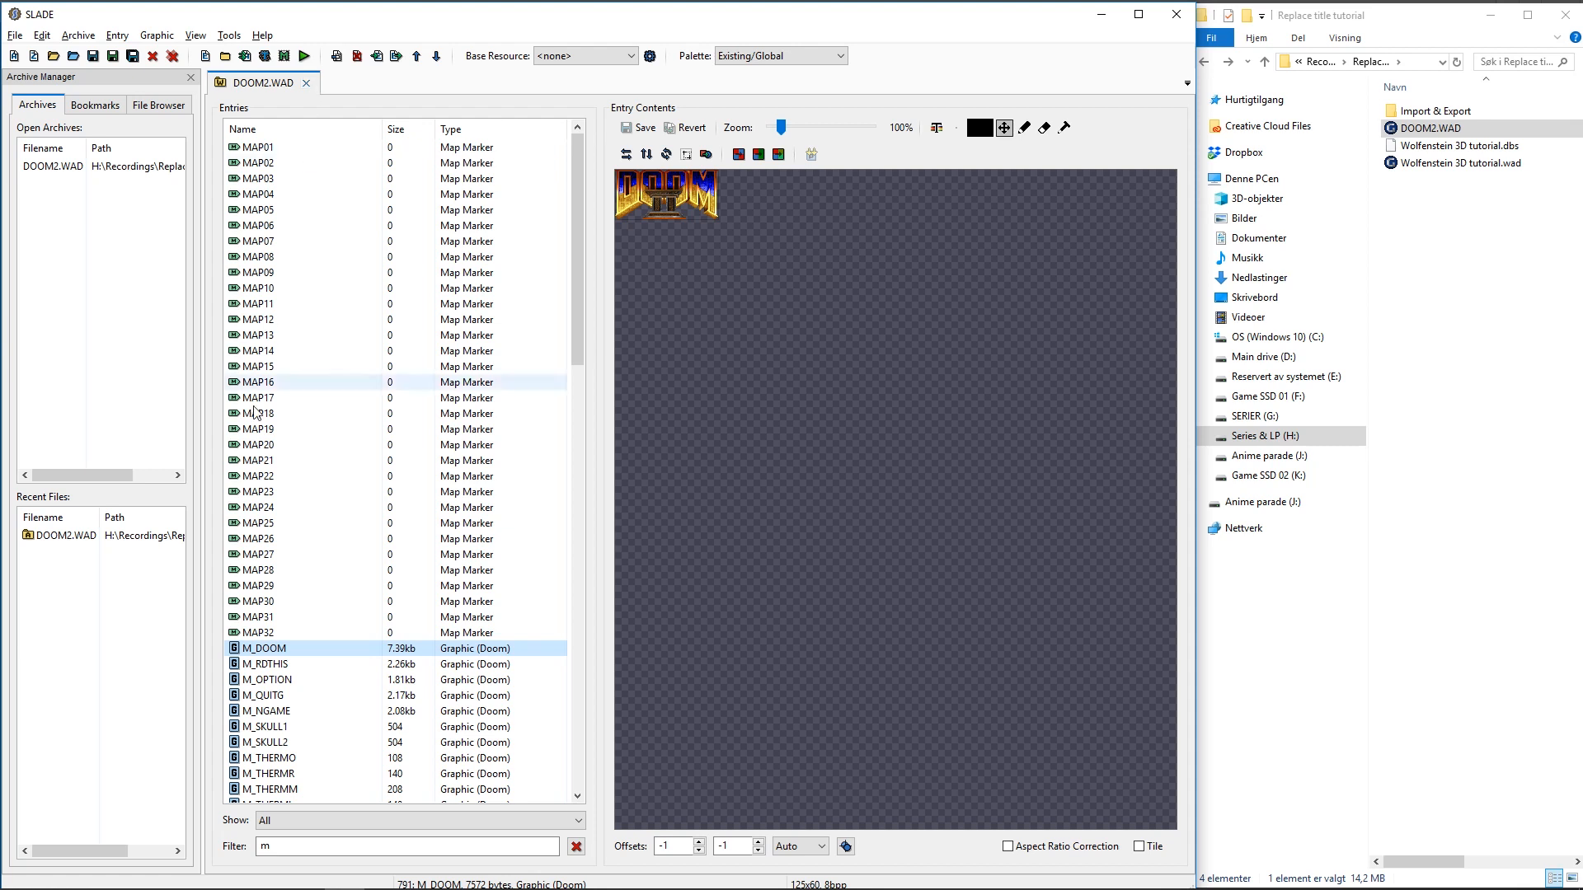
{"action": "left_click", "coordinate": [306, 83]}
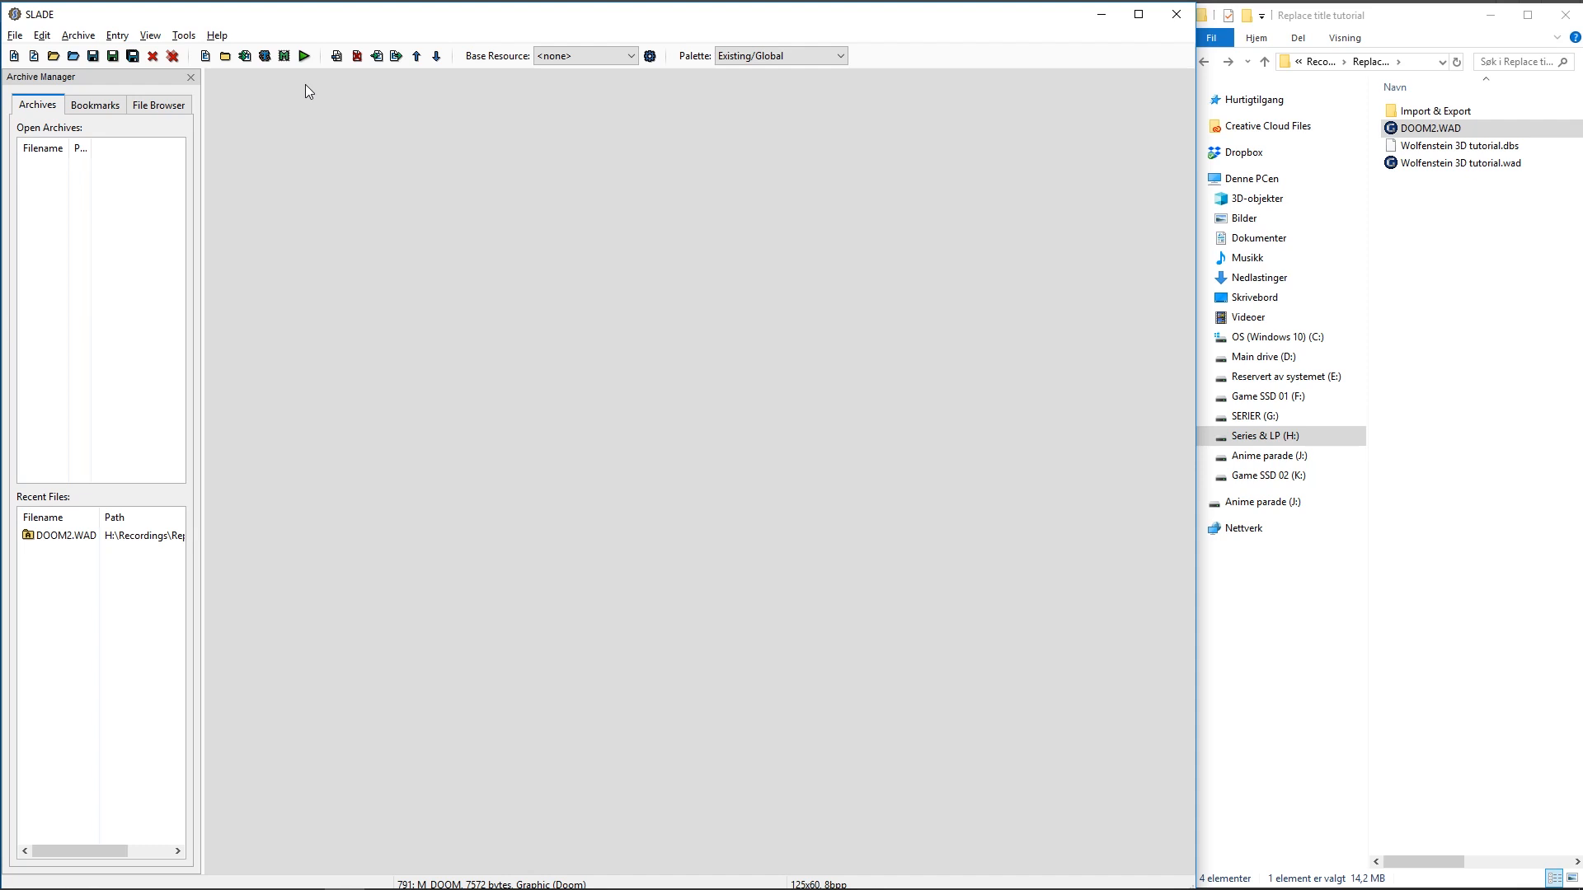
Step: Switch to Photoshop and open TITLEPIC.png and M_DOOM.png from the Import & Export folder as separate documents
{"action": "key", "text": "alt+Tab"}
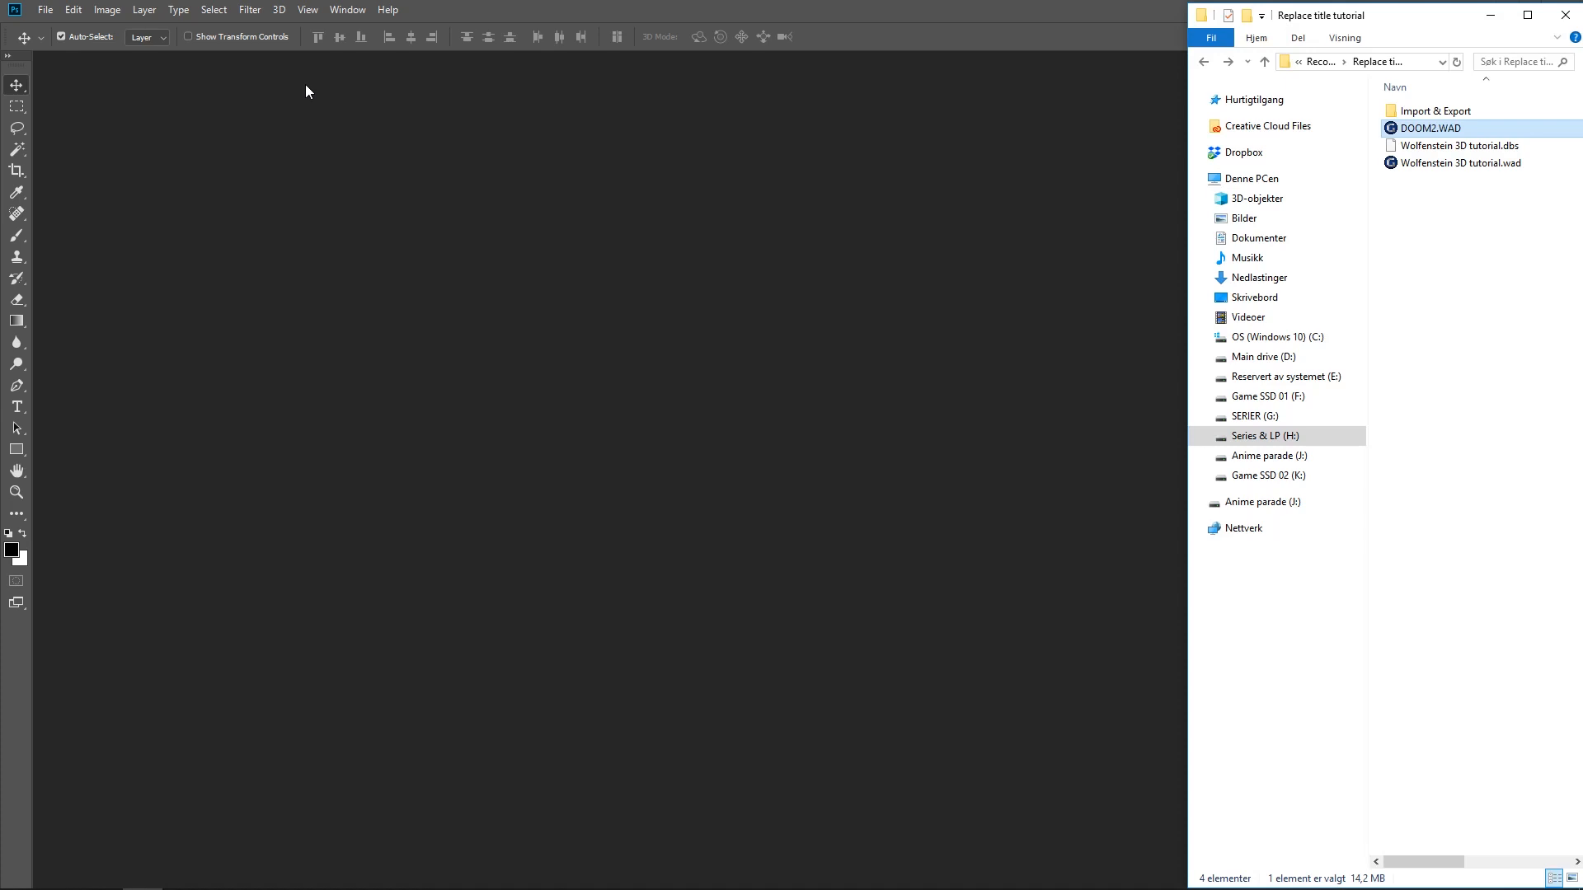
{"action": "left_click", "coordinate": [1387, 113]}
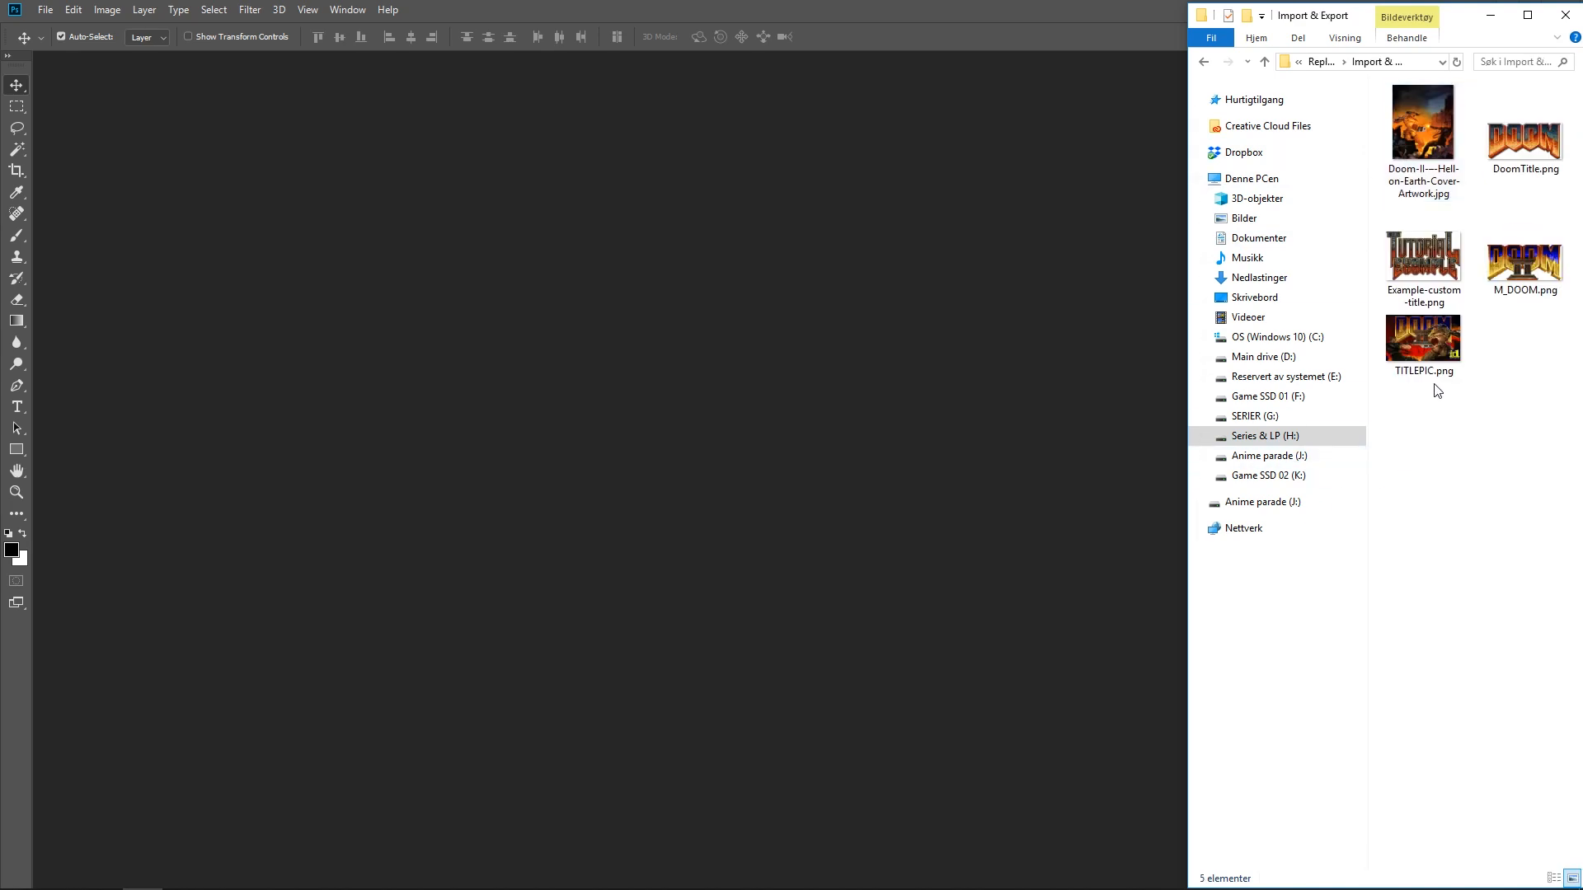
{"action": "left_click_drag", "start_coordinate": [1446, 349], "coordinate": [675, 316]}
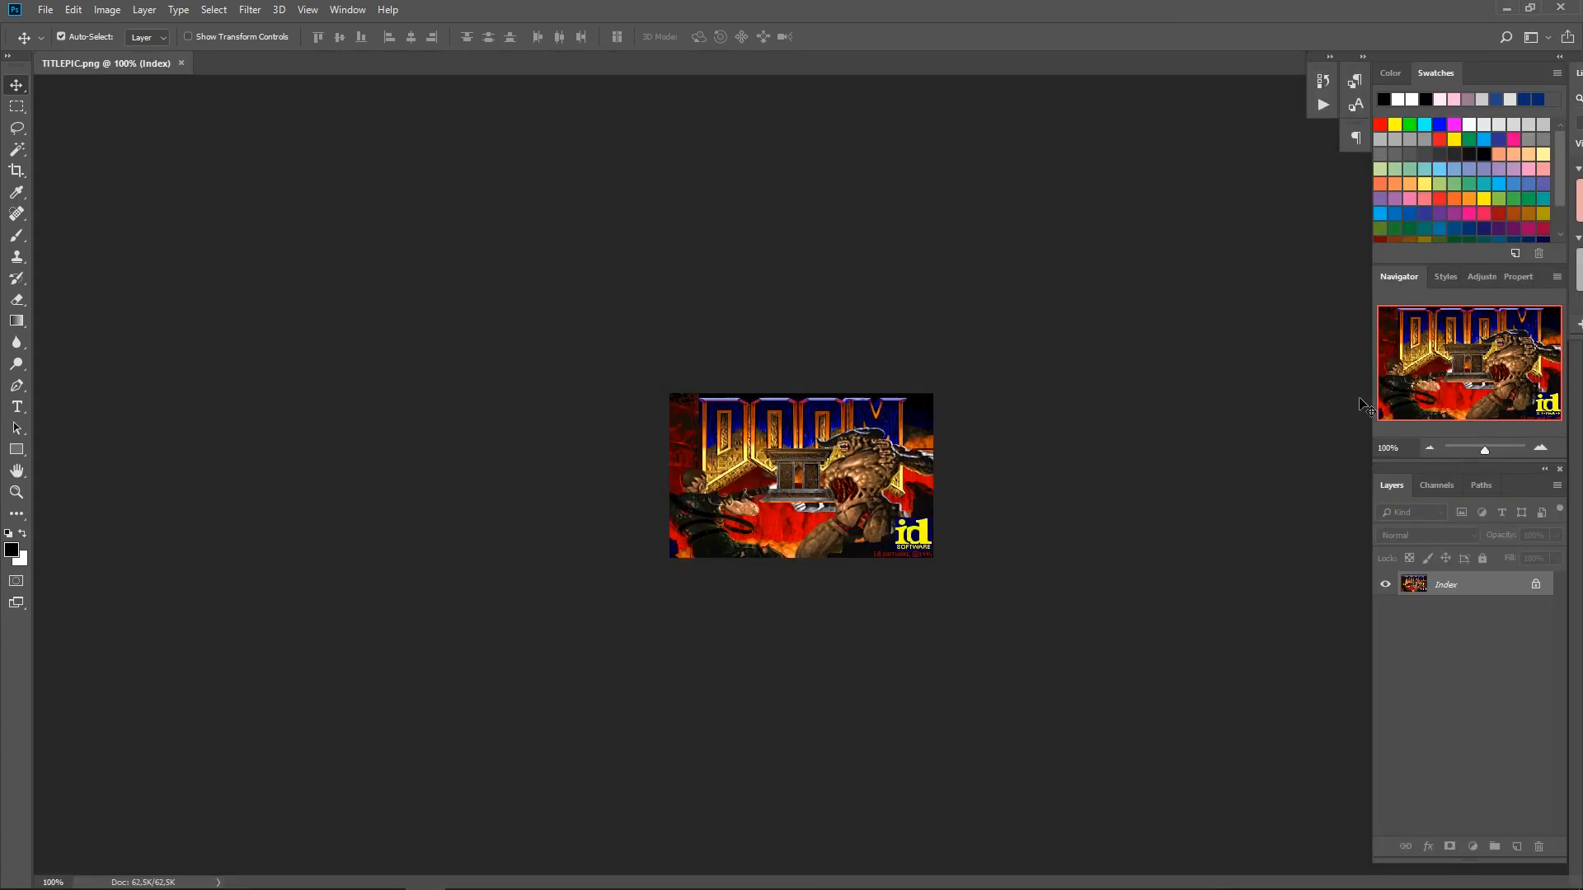
{"action": "key", "text": "alt+Tab"}
{"action": "left_click_drag", "start_coordinate": [1524, 274], "coordinate": [226, 63]}
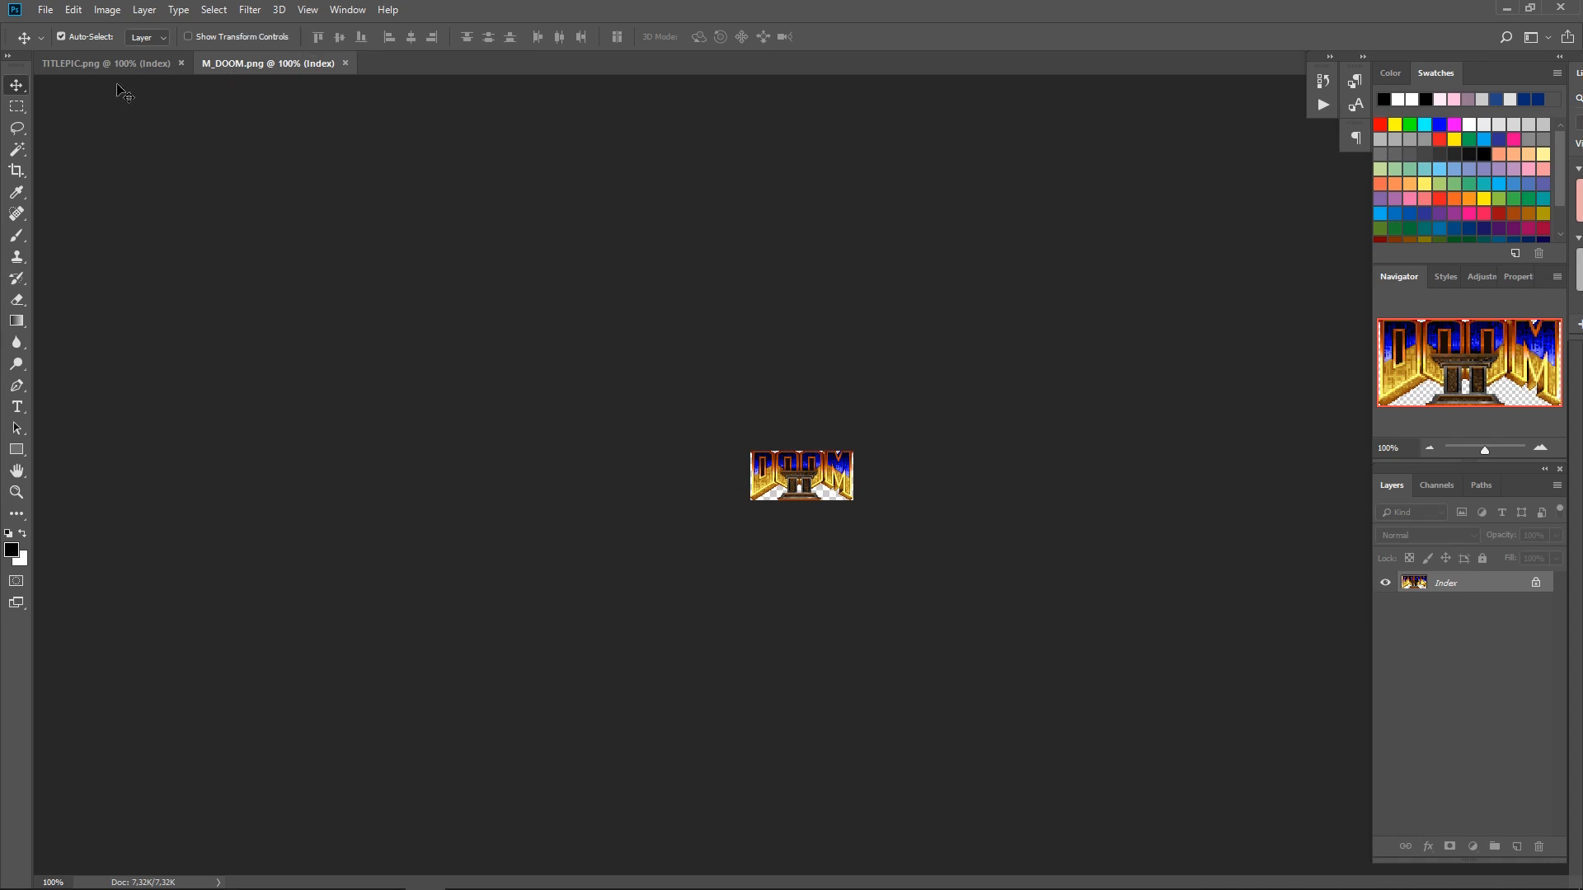
Step: Check the pixel dimensions of TITLEPIC.png in Image Size without changing them
{"action": "left_click", "coordinate": [94, 71]}
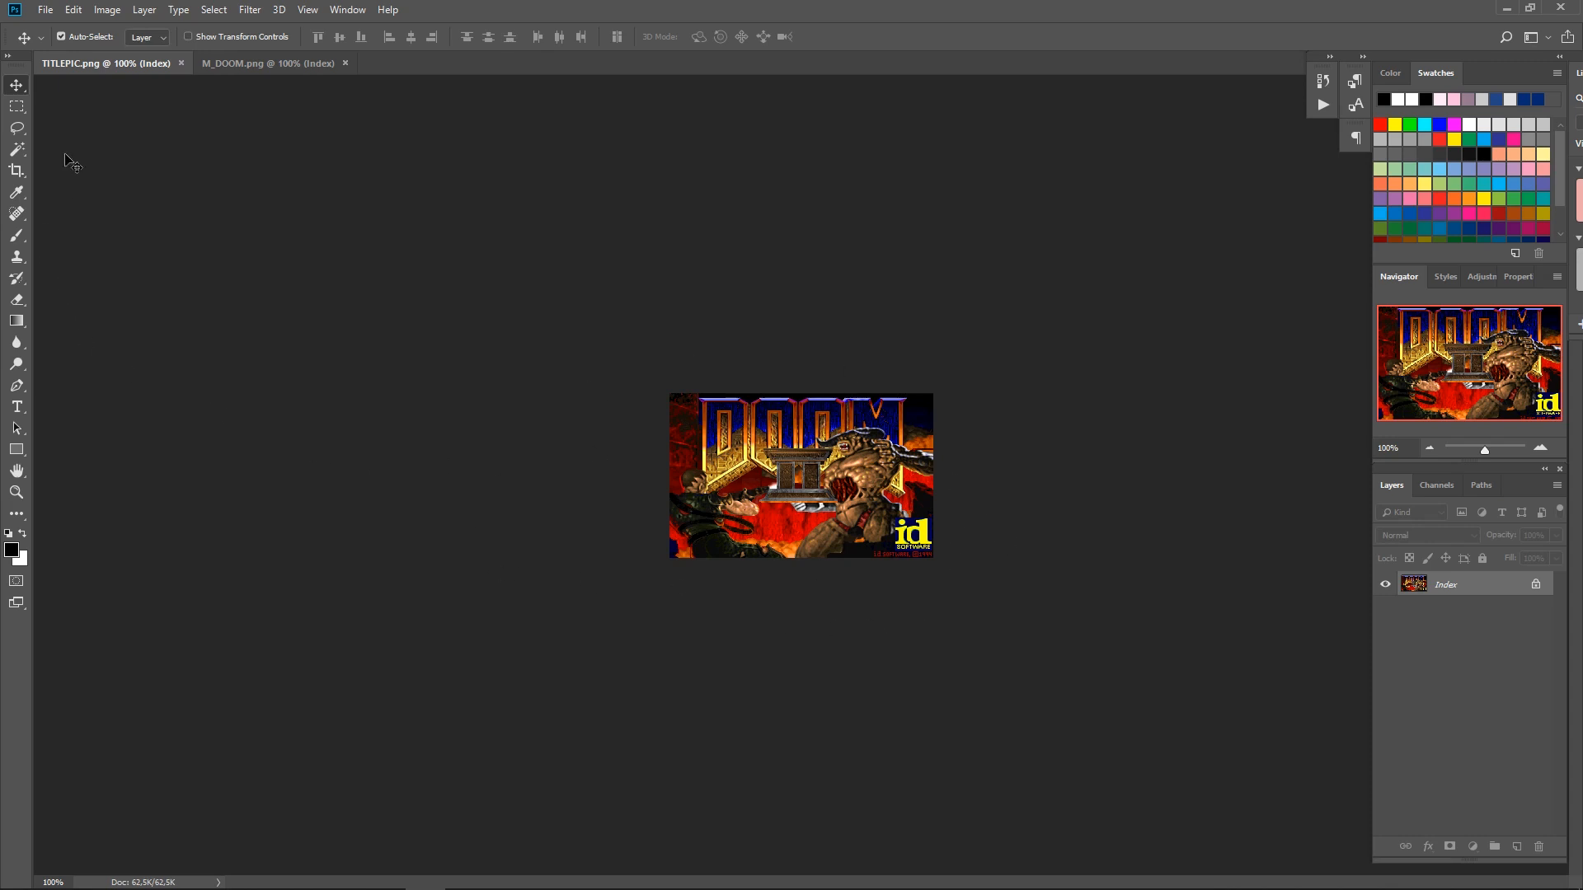
{"action": "left_click", "coordinate": [105, 11]}
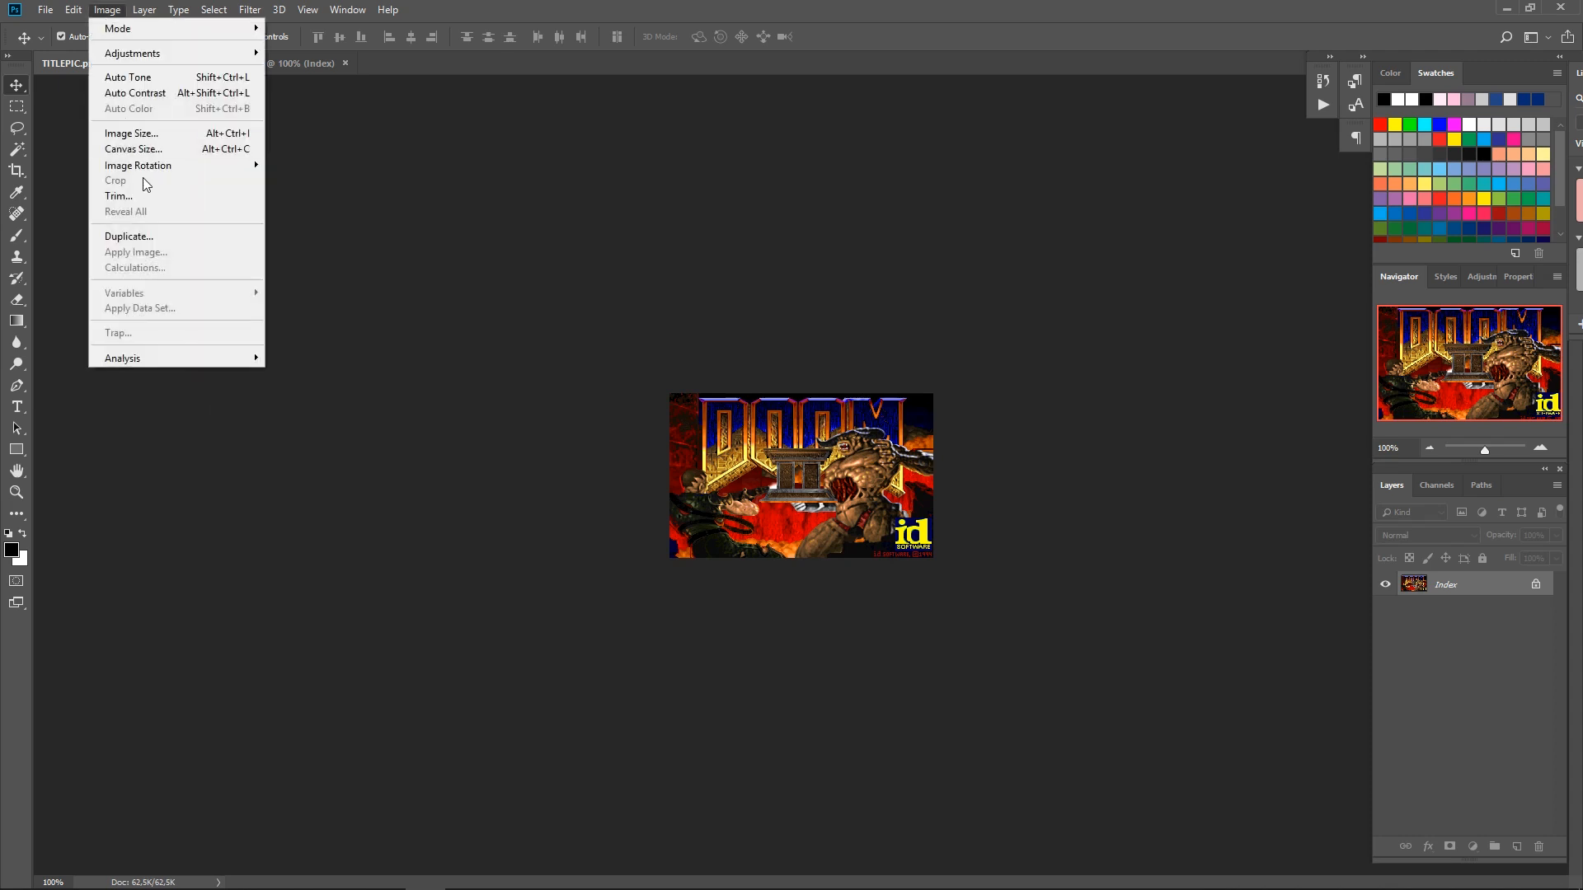
{"action": "left_click", "coordinate": [128, 134]}
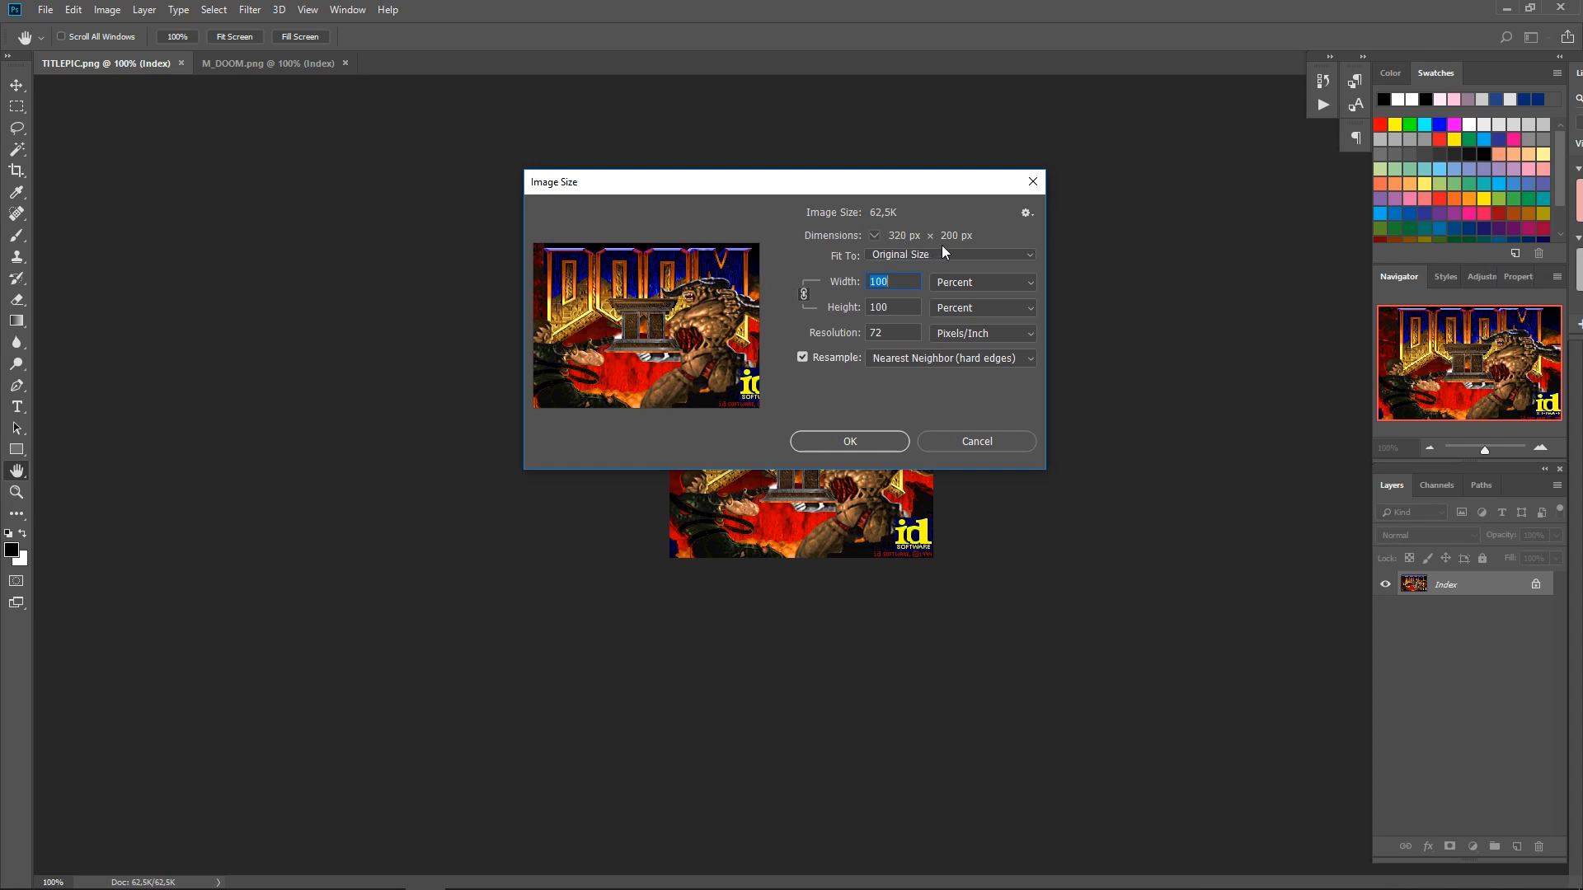
{"action": "left_click", "coordinate": [983, 443]}
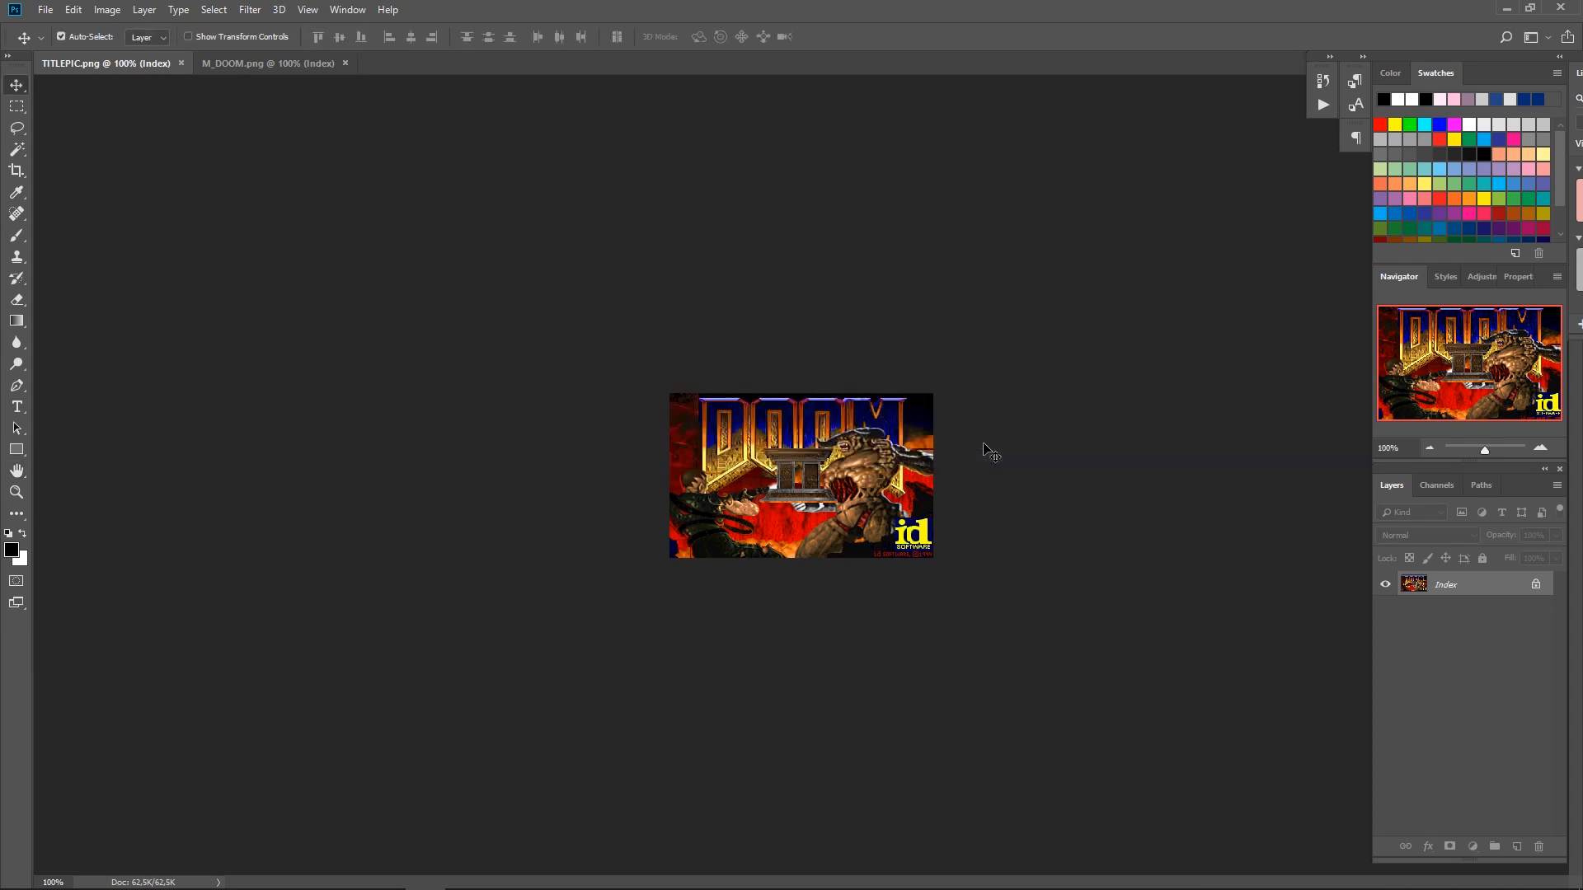
Step: Copy the entire TITLEPIC.png image to the clipboard and close its document
{"action": "key", "text": "ctrl+a"}
{"action": "key", "text": "ctrl+d"}
{"action": "key", "text": "ctrl+a"}
{"action": "left_click", "coordinate": [181, 64]}
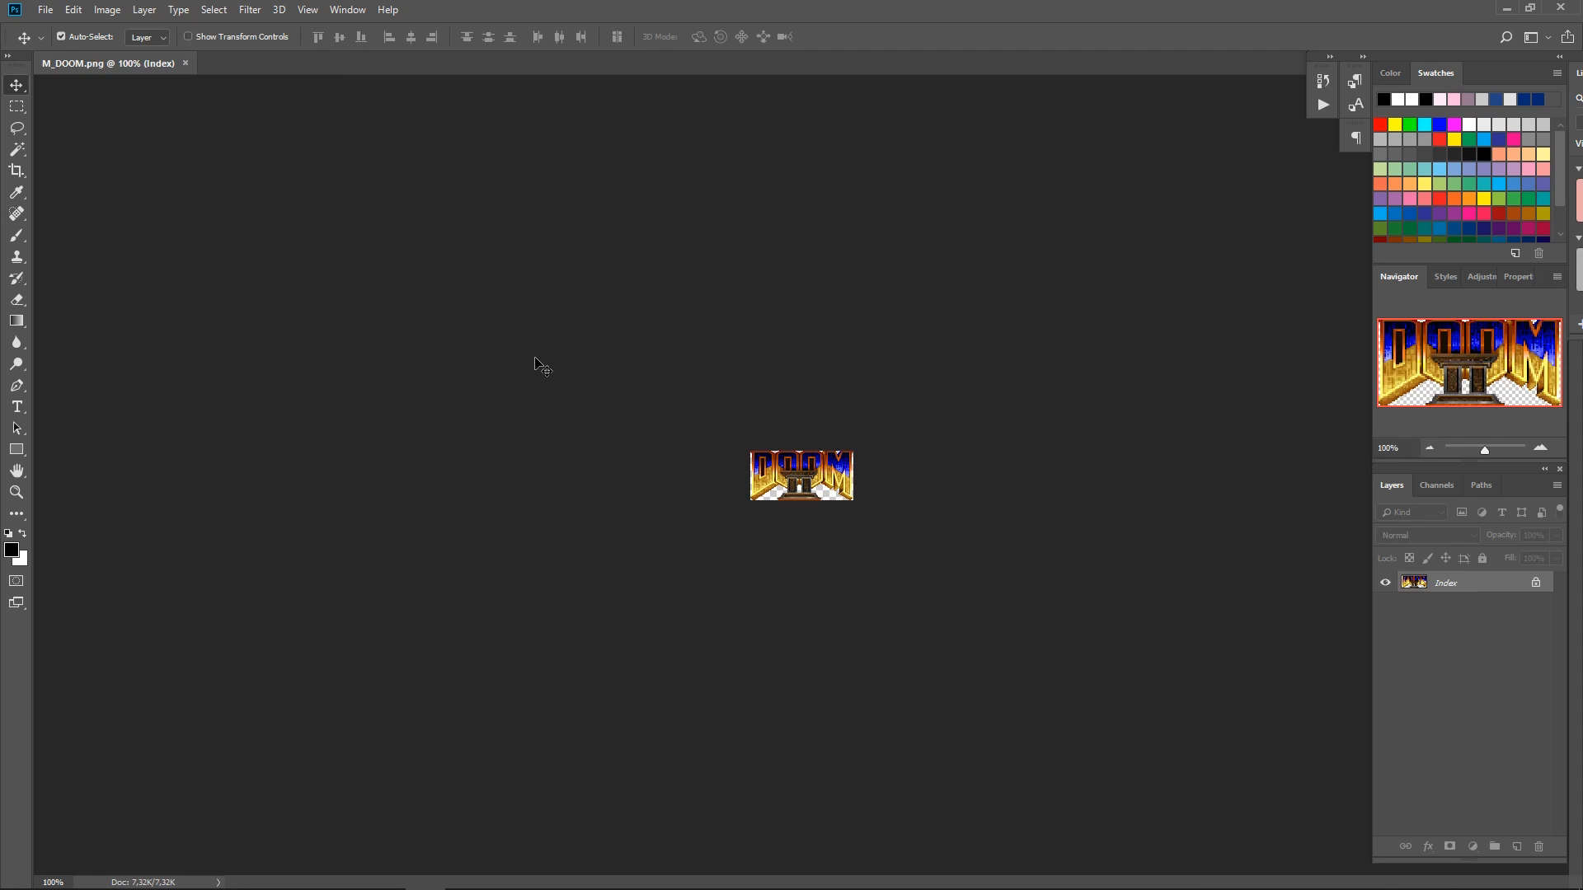
Step: Create a new 320 x 200 px document at 72 ppi in RGB Color with transparent background contents
{"action": "key", "text": "ctrl+n"}
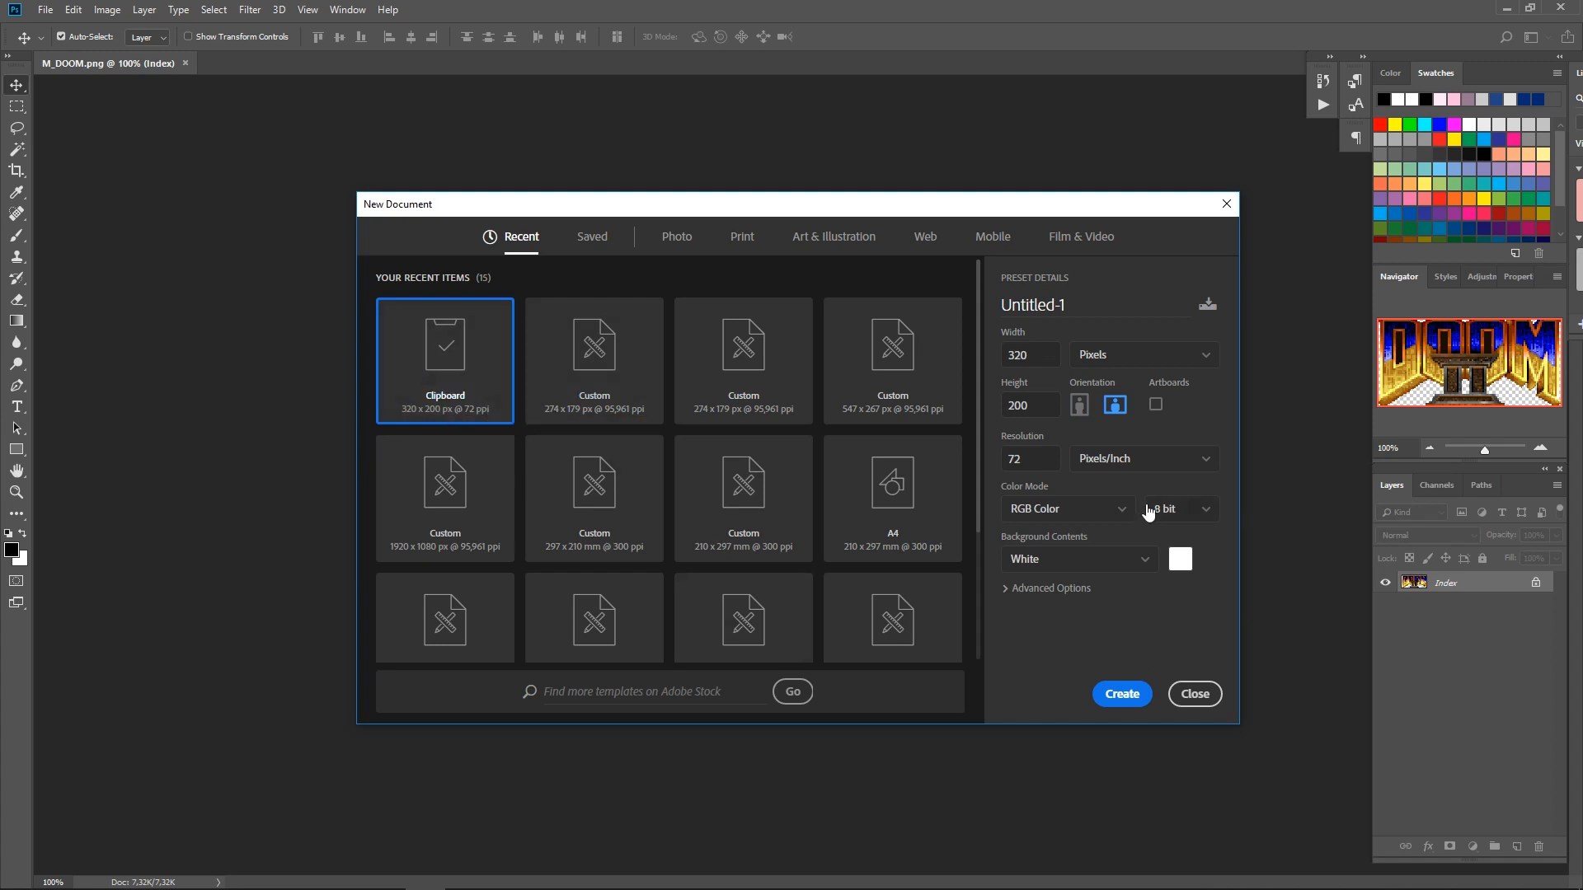
{"action": "left_click", "coordinate": [1145, 559]}
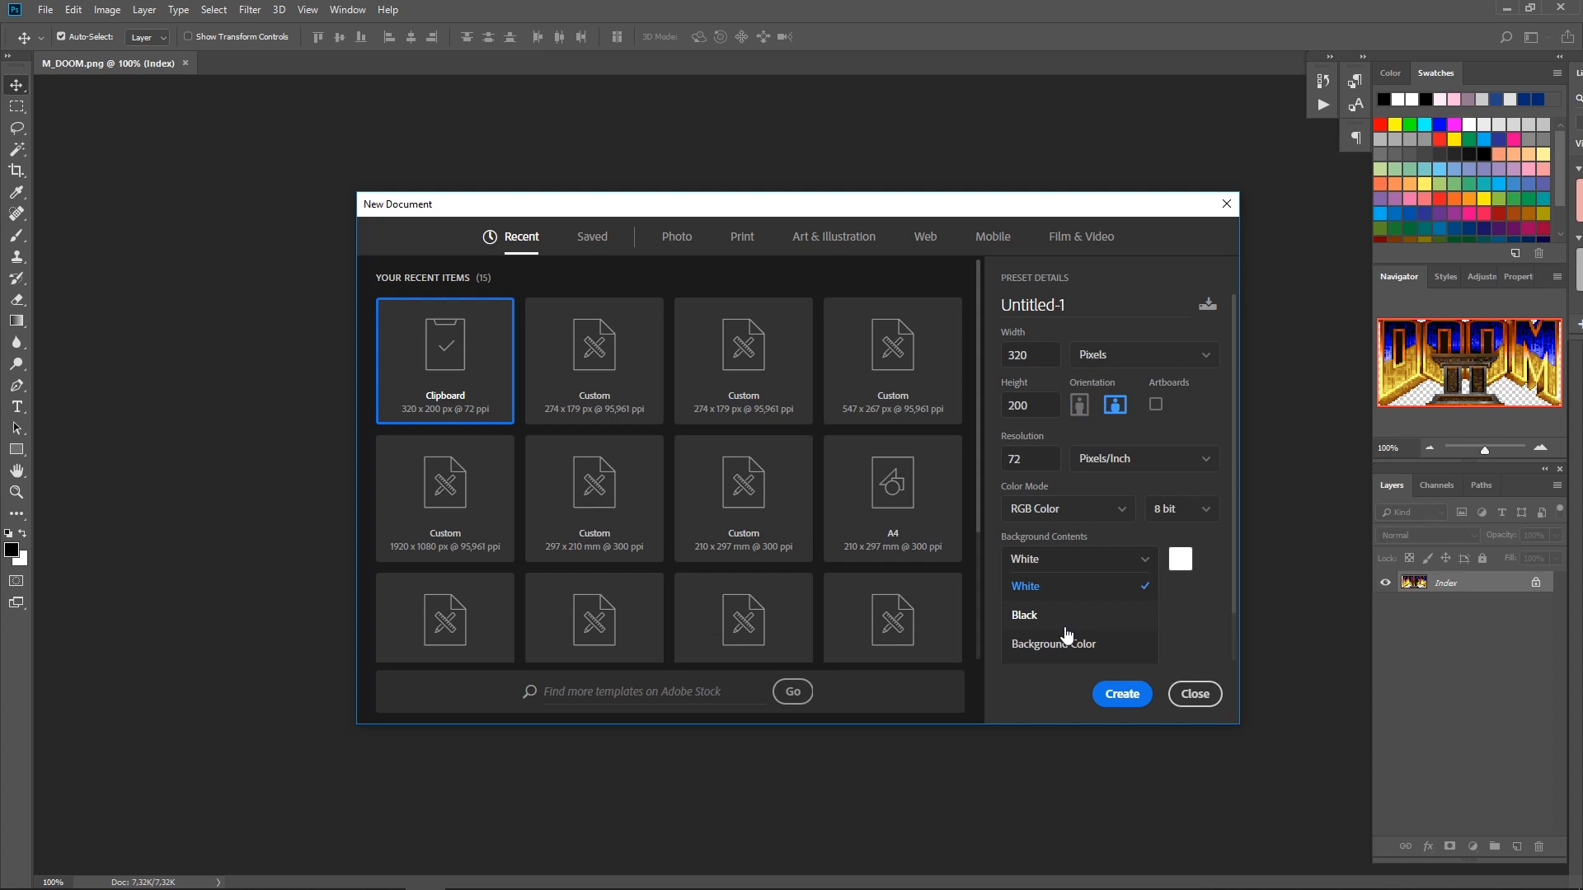
{"action": "scroll", "coordinate": [1066, 634], "scroll_direction": "down", "scroll_amount": 1}
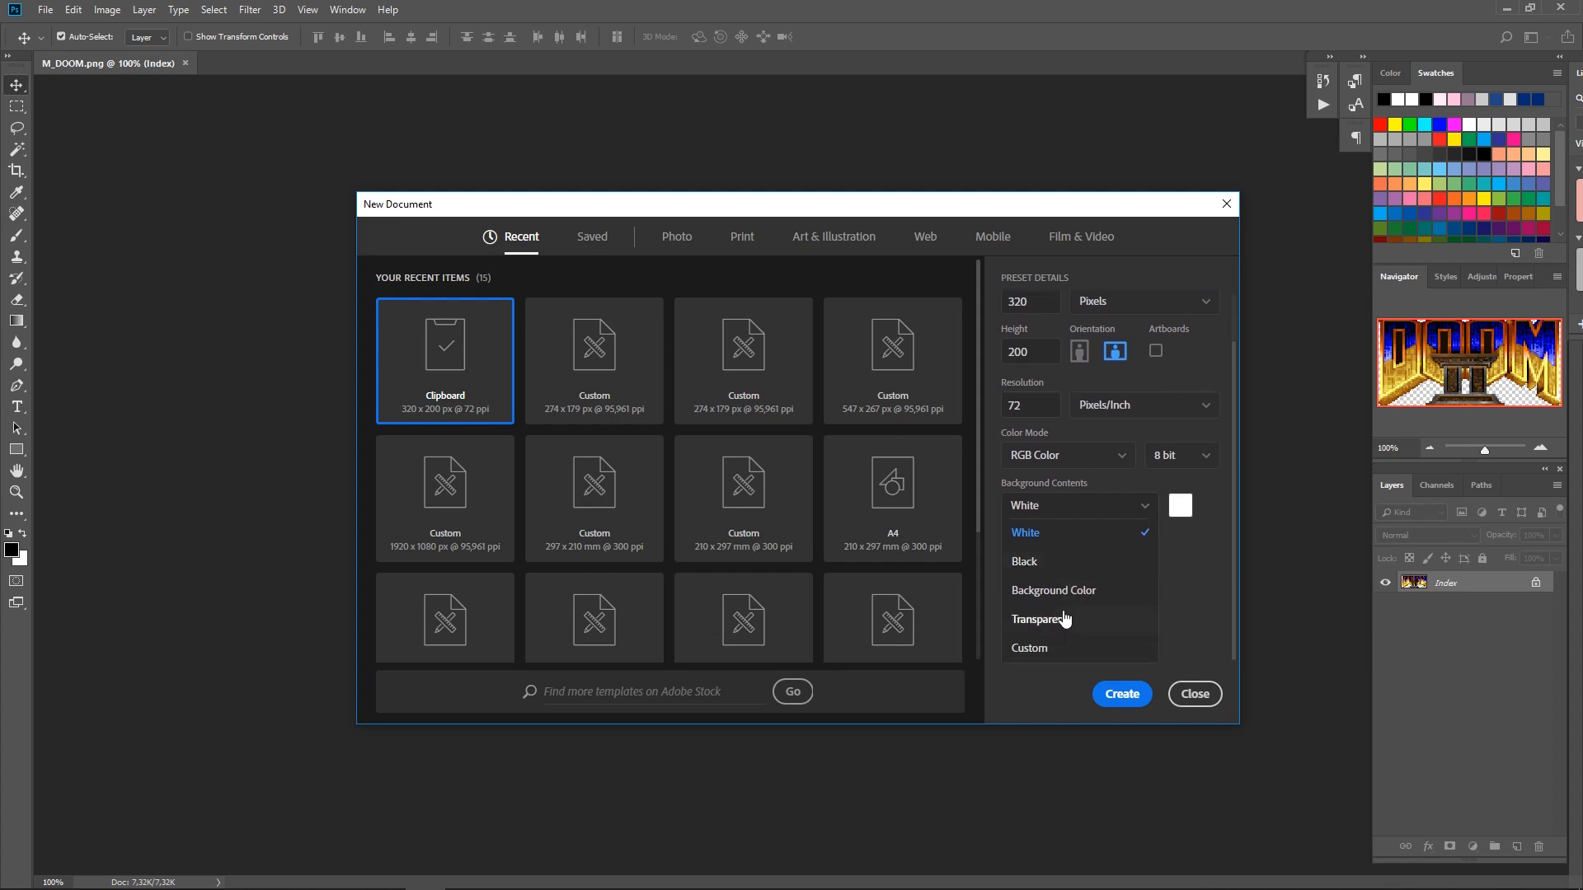
{"action": "left_click", "coordinate": [1064, 618]}
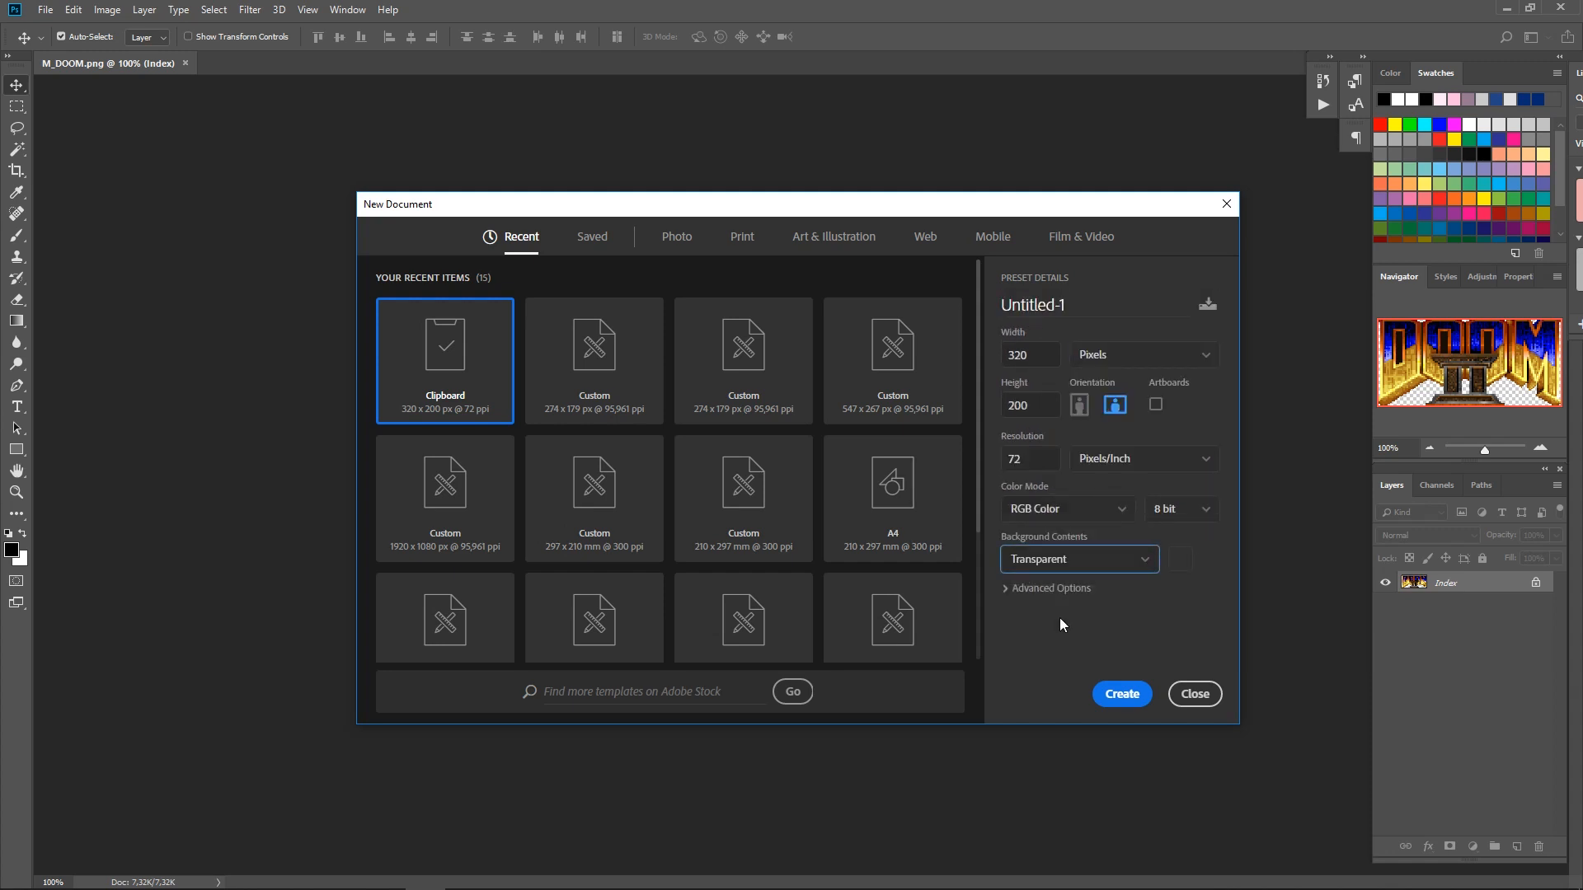
{"action": "left_click", "coordinate": [1122, 695]}
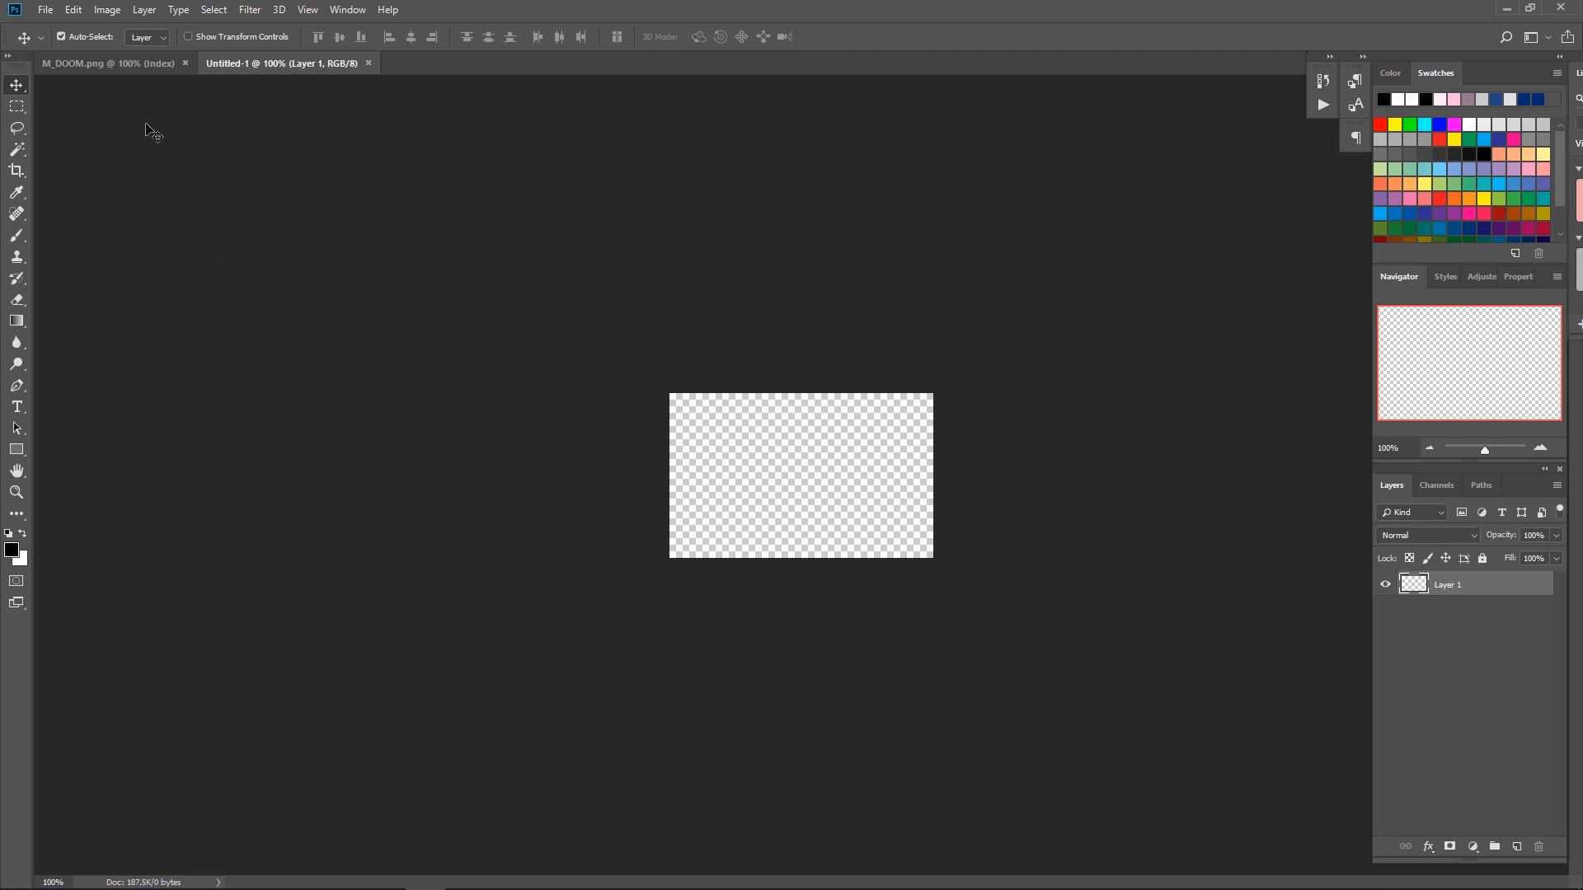
Step: Resize the blank document to 1920 x 1200 pixels with proportions linked
{"action": "left_click", "coordinate": [111, 12]}
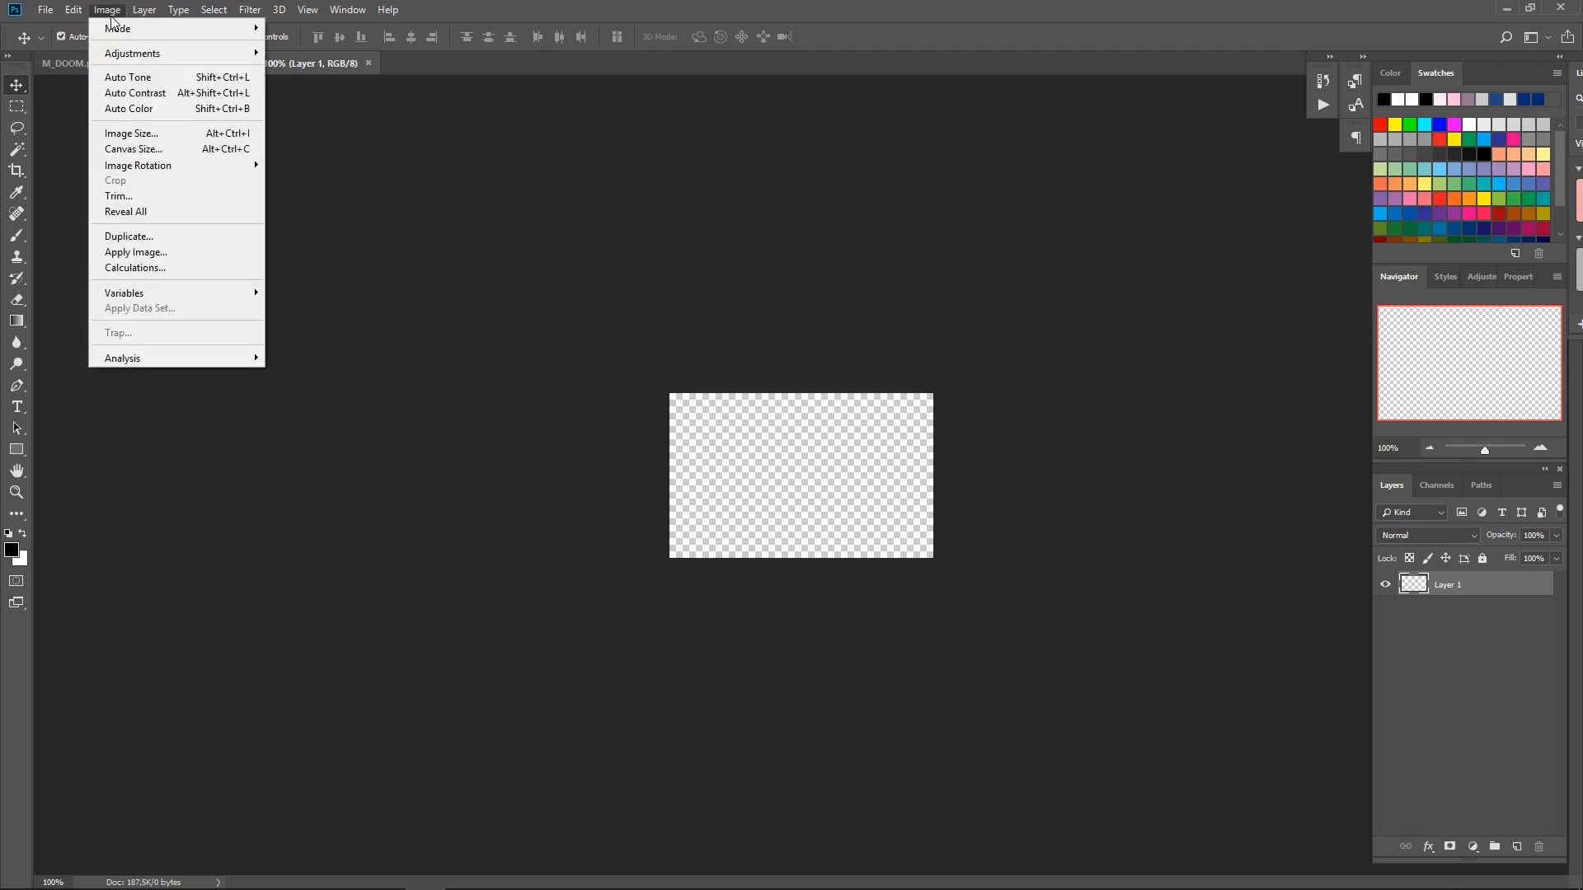
{"action": "left_click", "coordinate": [150, 137]}
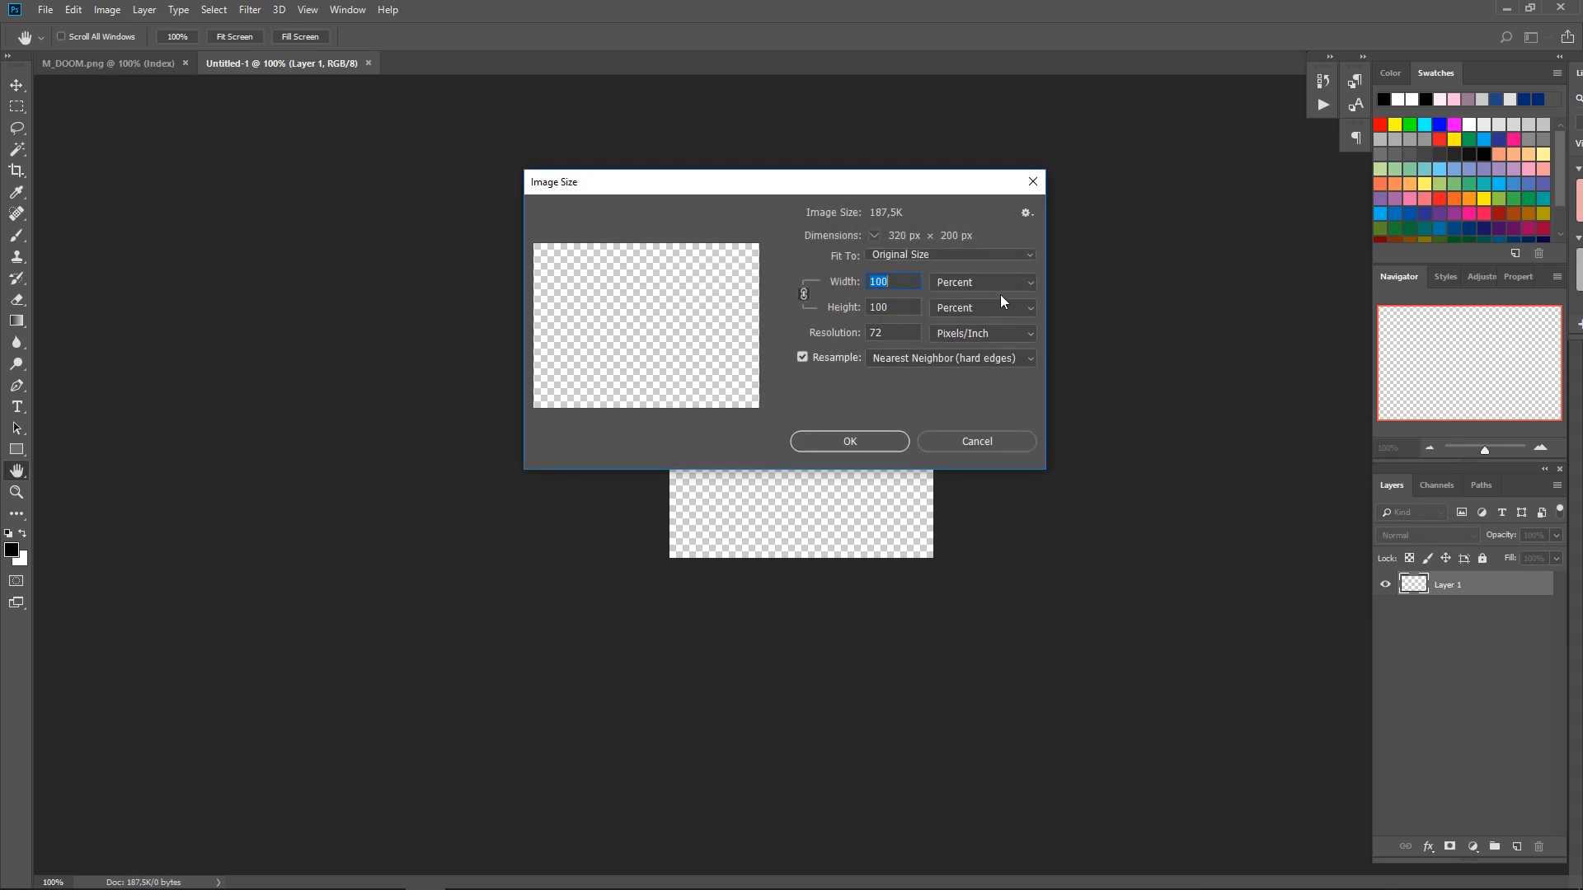
{"action": "left_click", "coordinate": [1031, 282]}
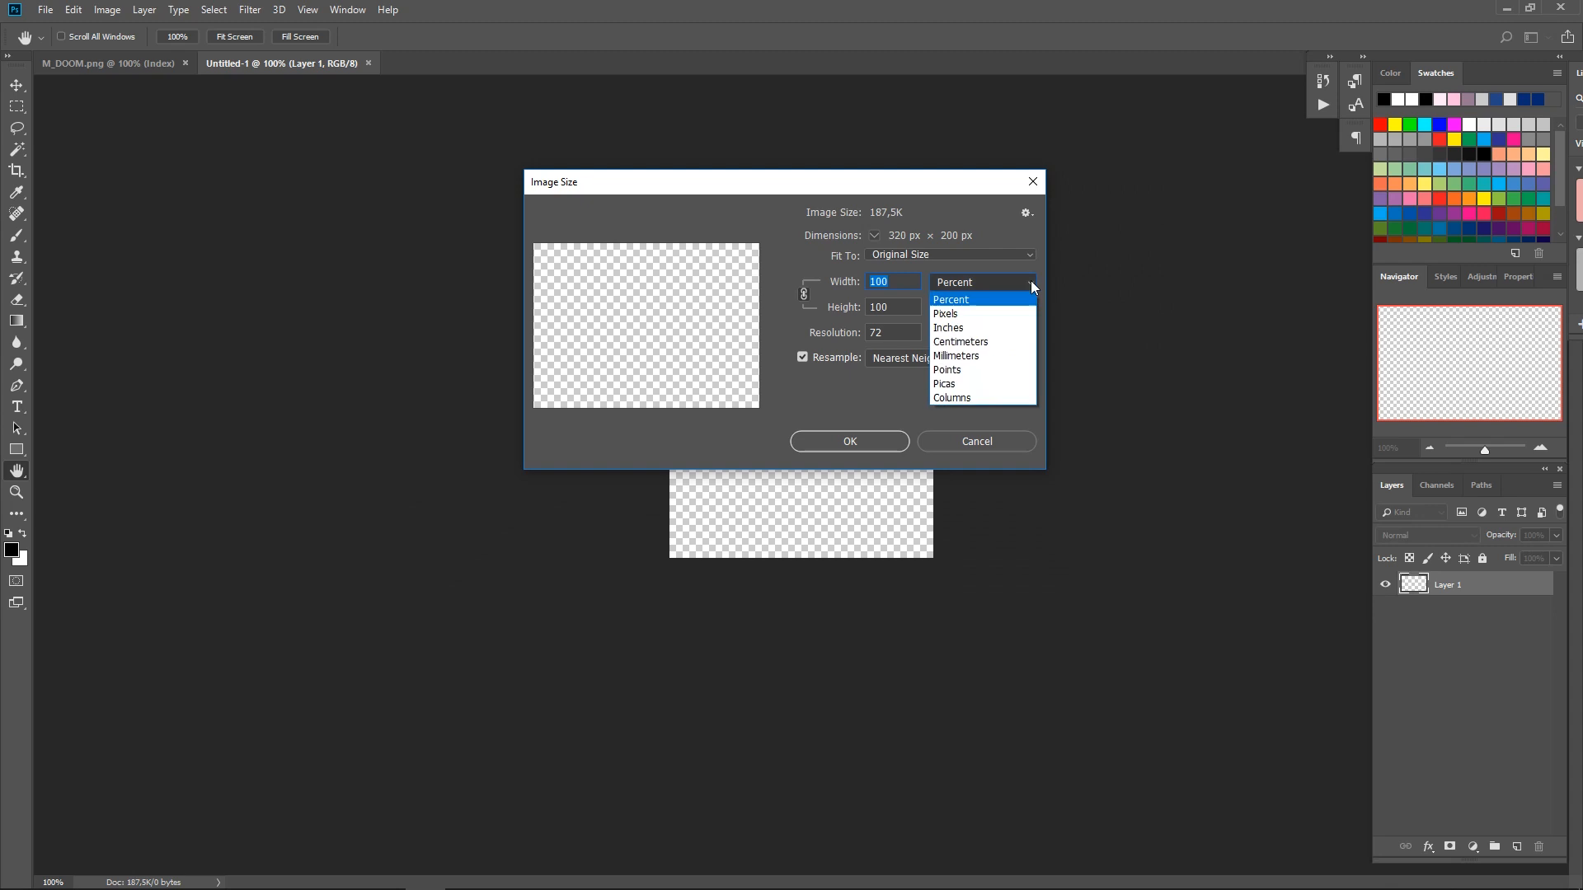
{"action": "left_click", "coordinate": [999, 315]}
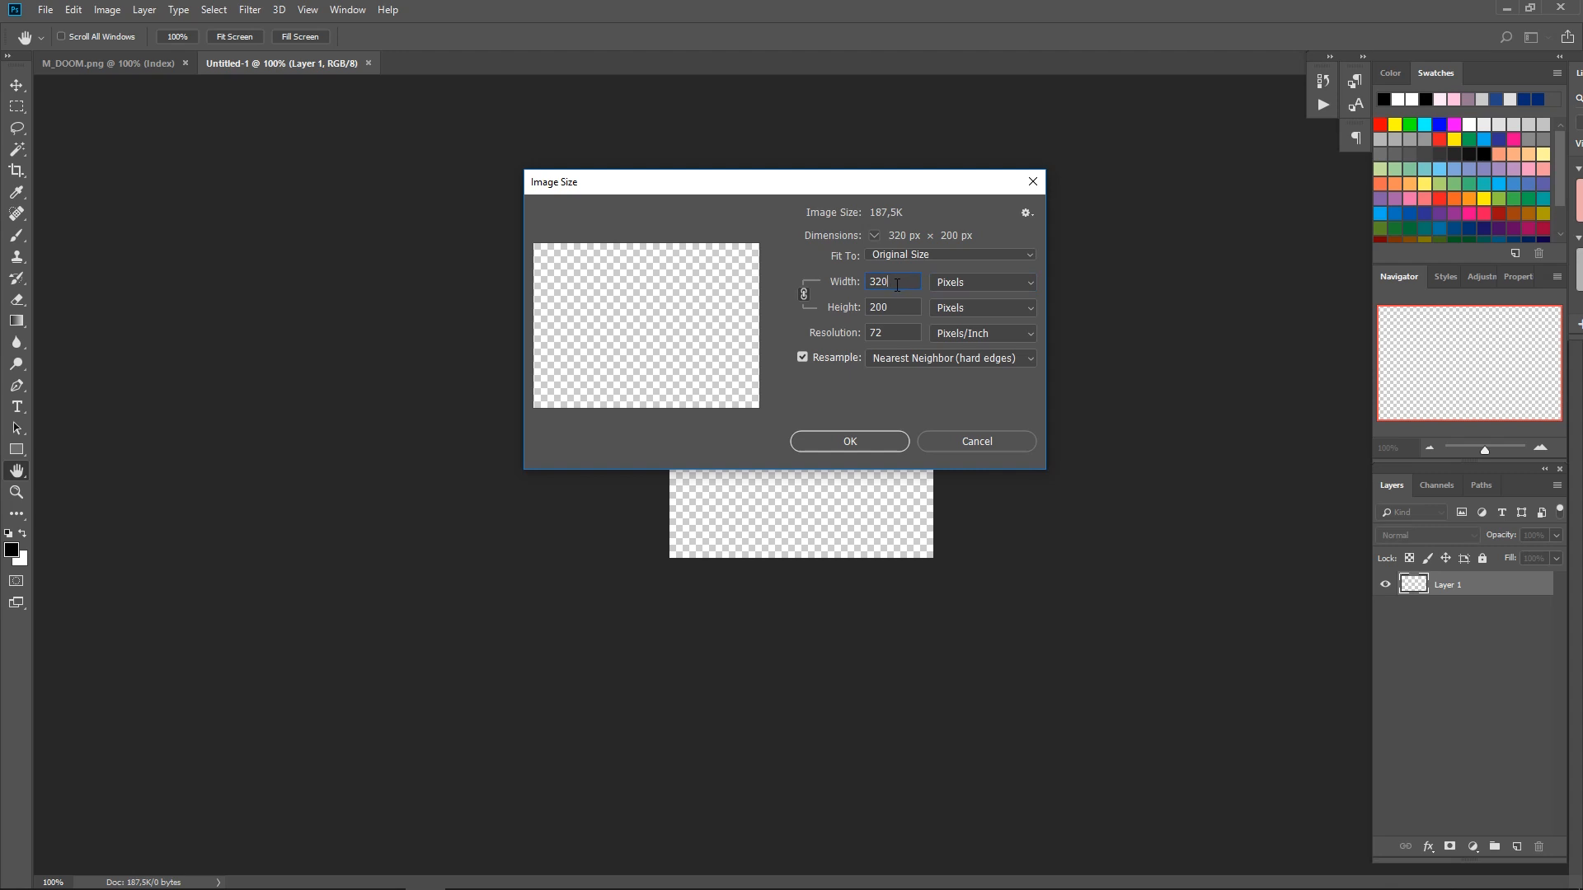
{"action": "left_click_drag", "start_coordinate": [886, 284], "coordinate": [870, 284]}
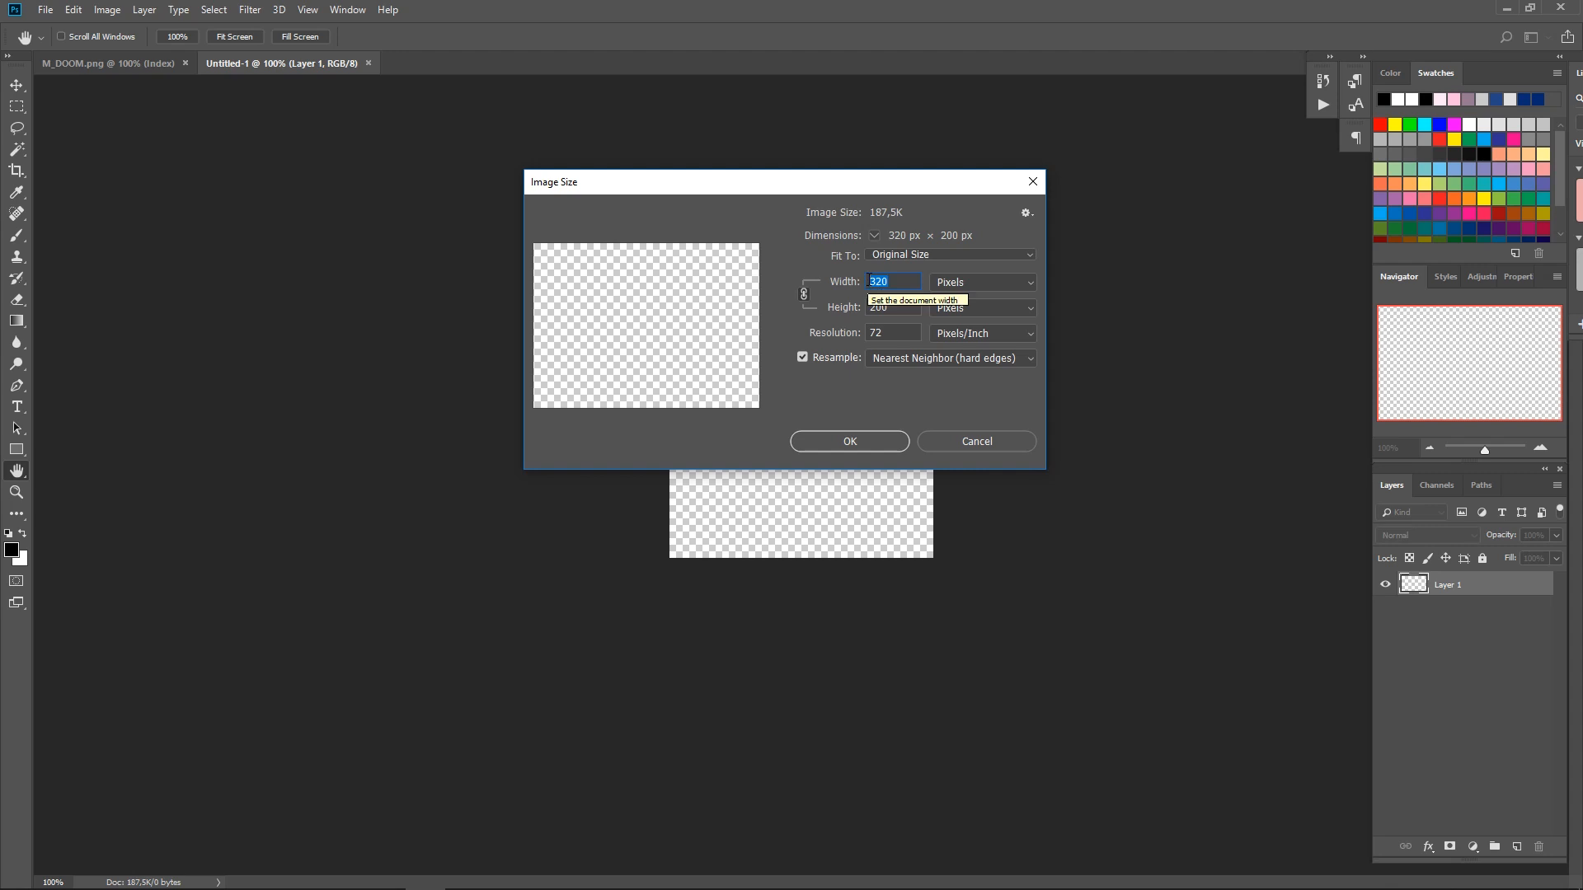
{"action": "type", "text": "19"}
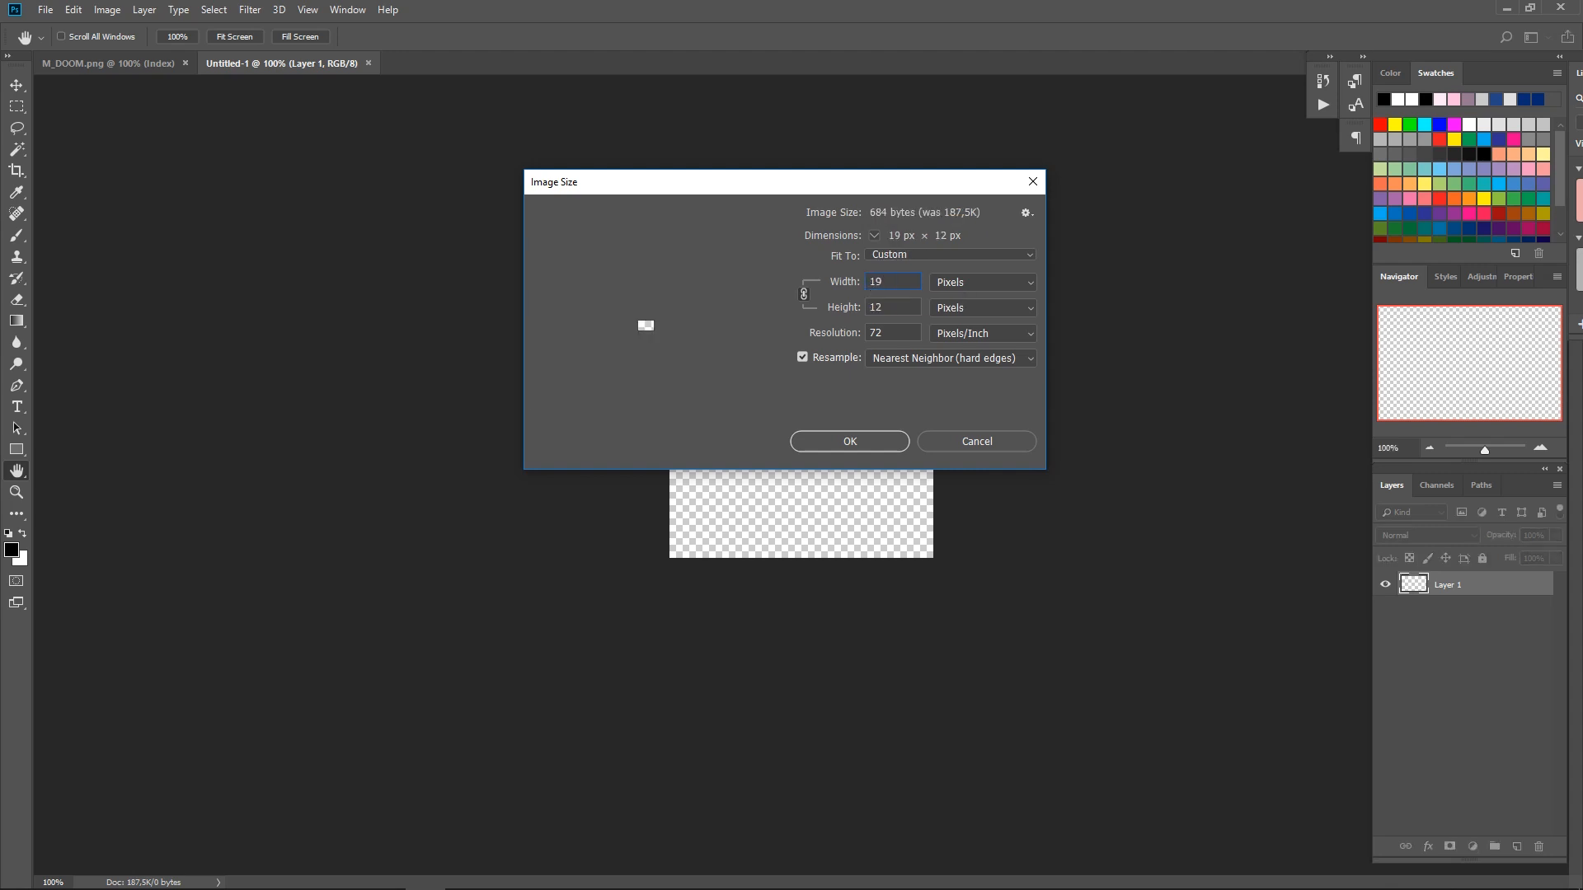
{"action": "type", "text": "20"}
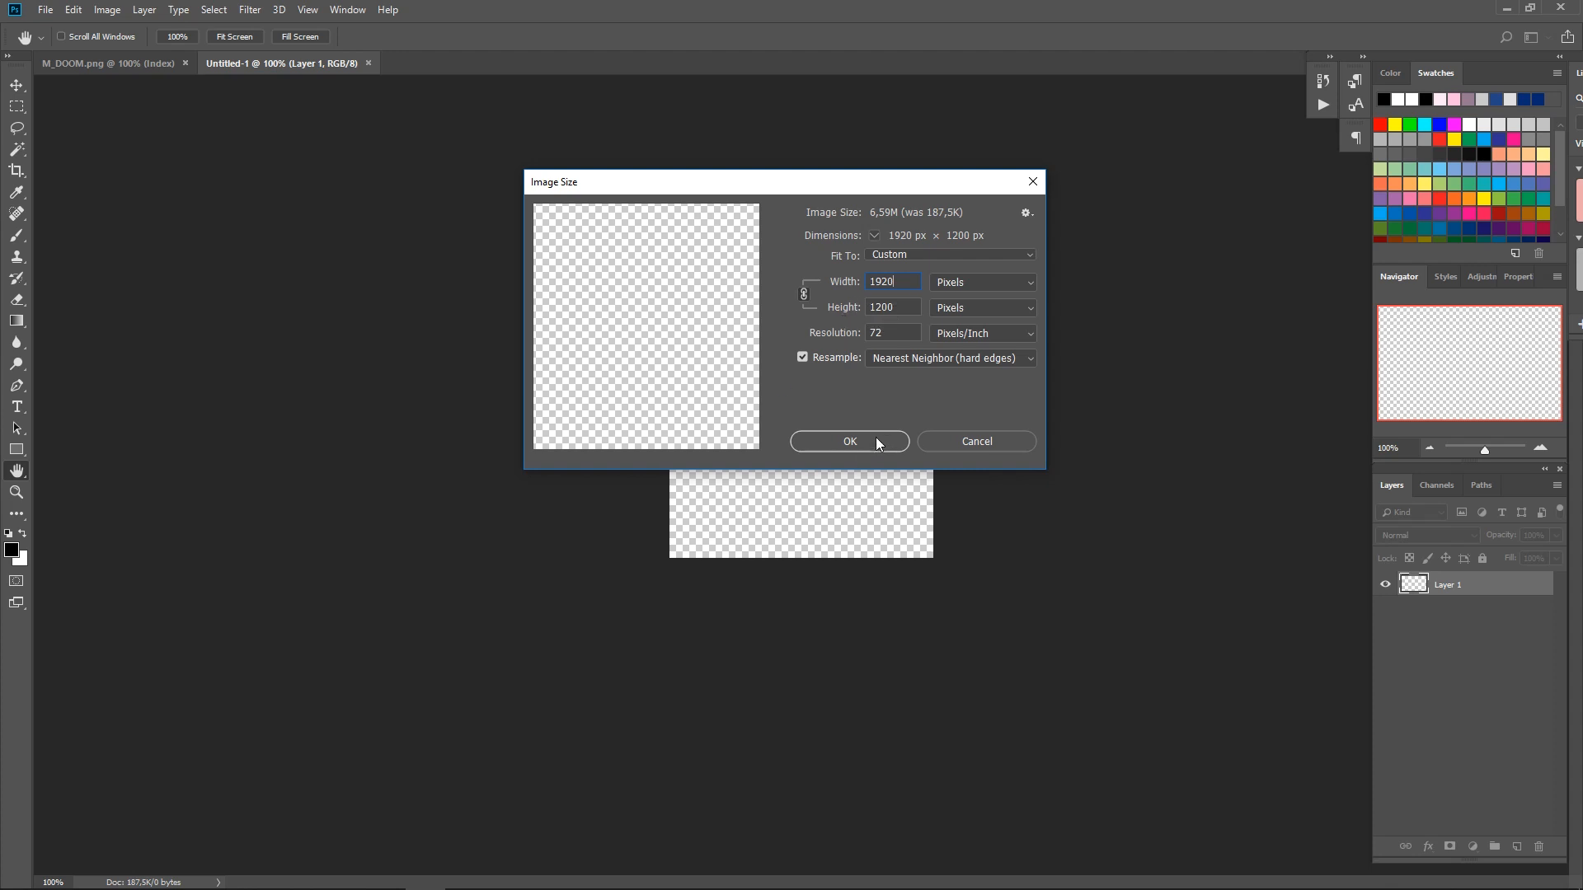
{"action": "left_click", "coordinate": [850, 441]}
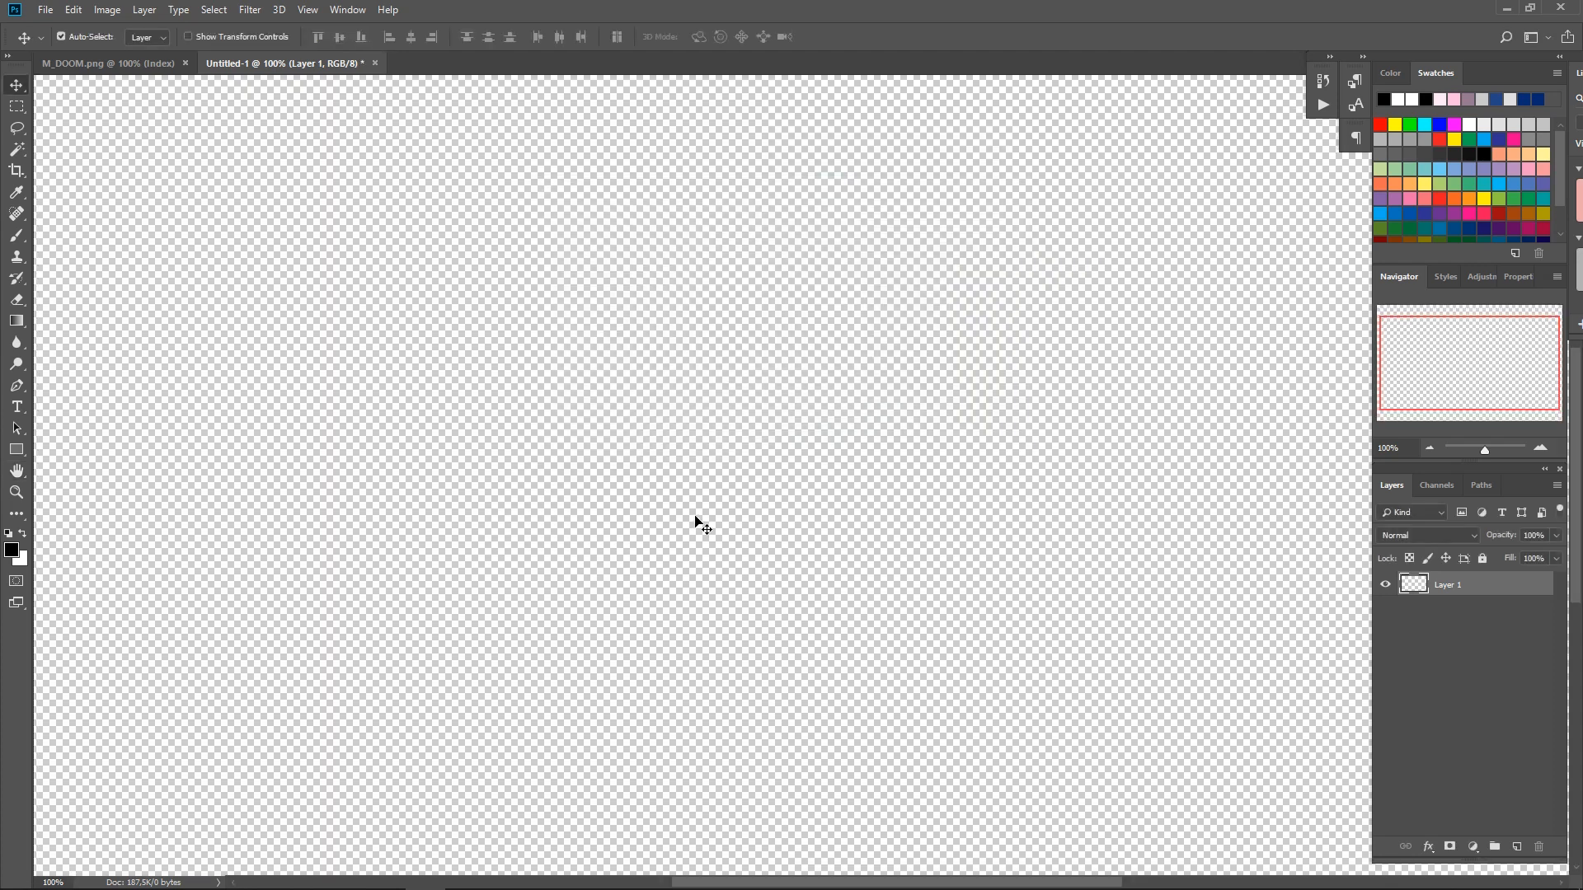
Step: Place the Doom-II Hell on Earth cover artwork from the Import & Export folder into the blank document
{"action": "key", "text": "ctrl+0"}
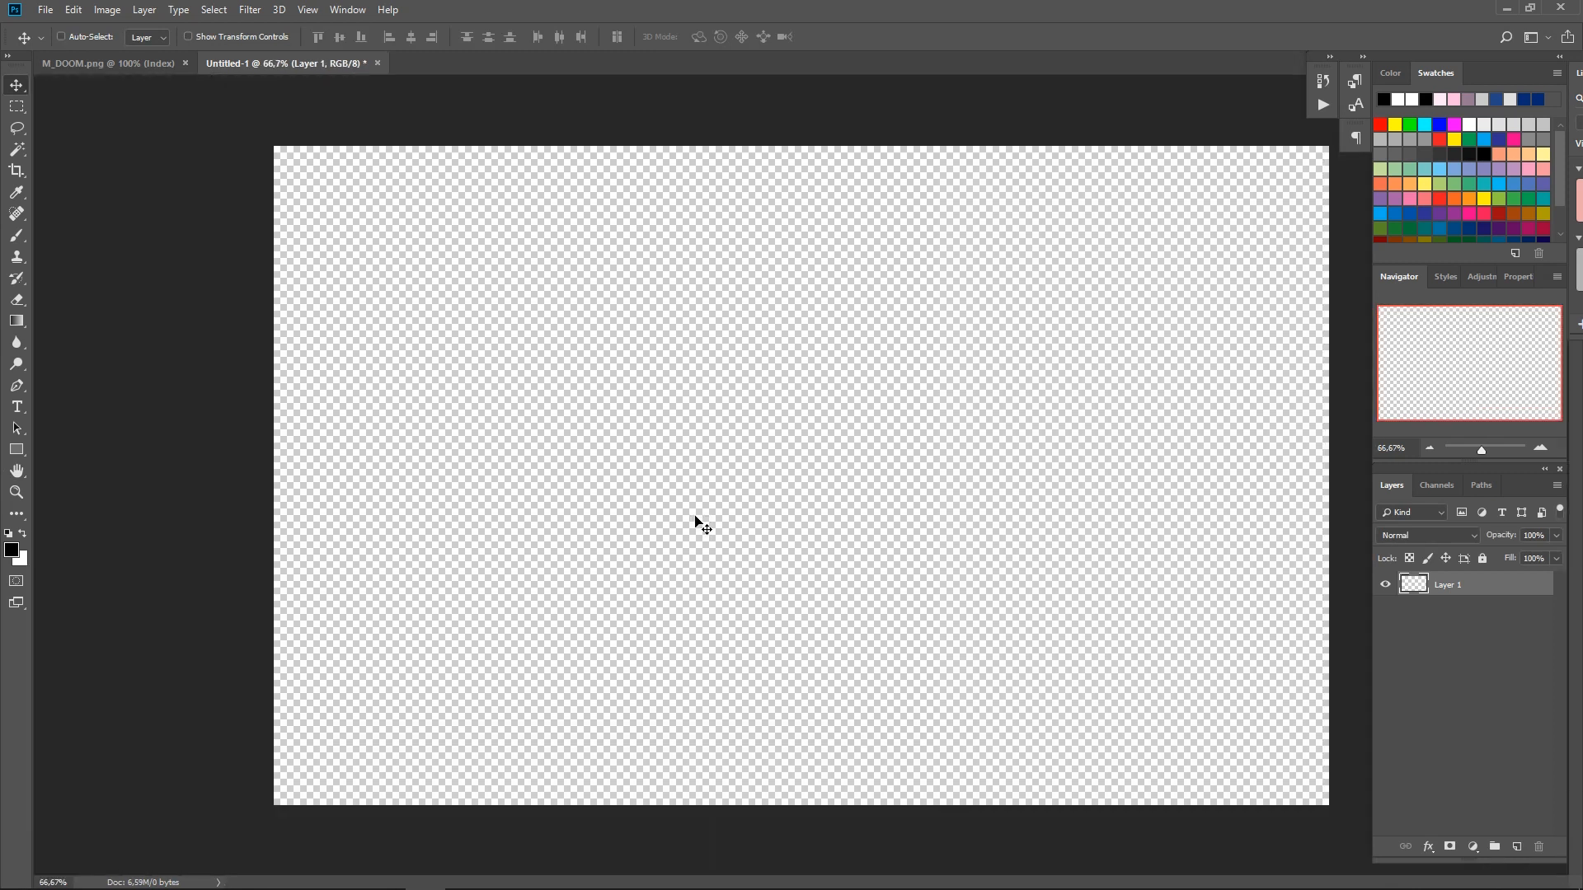
{"action": "key", "text": "ctrl+minus"}
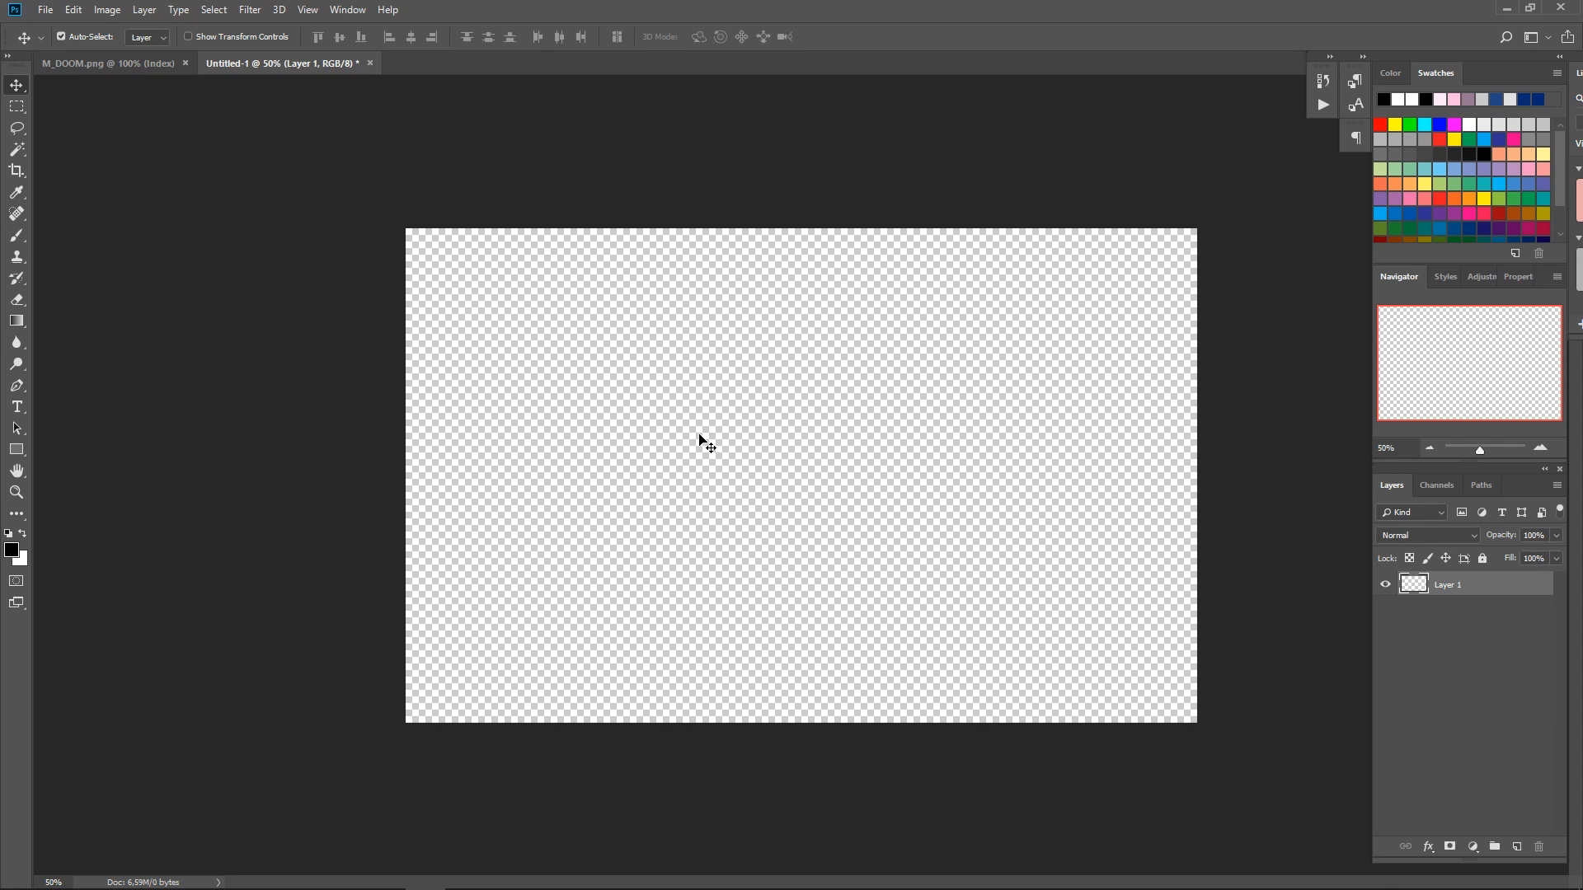
{"action": "key", "text": "alt+Tab"}
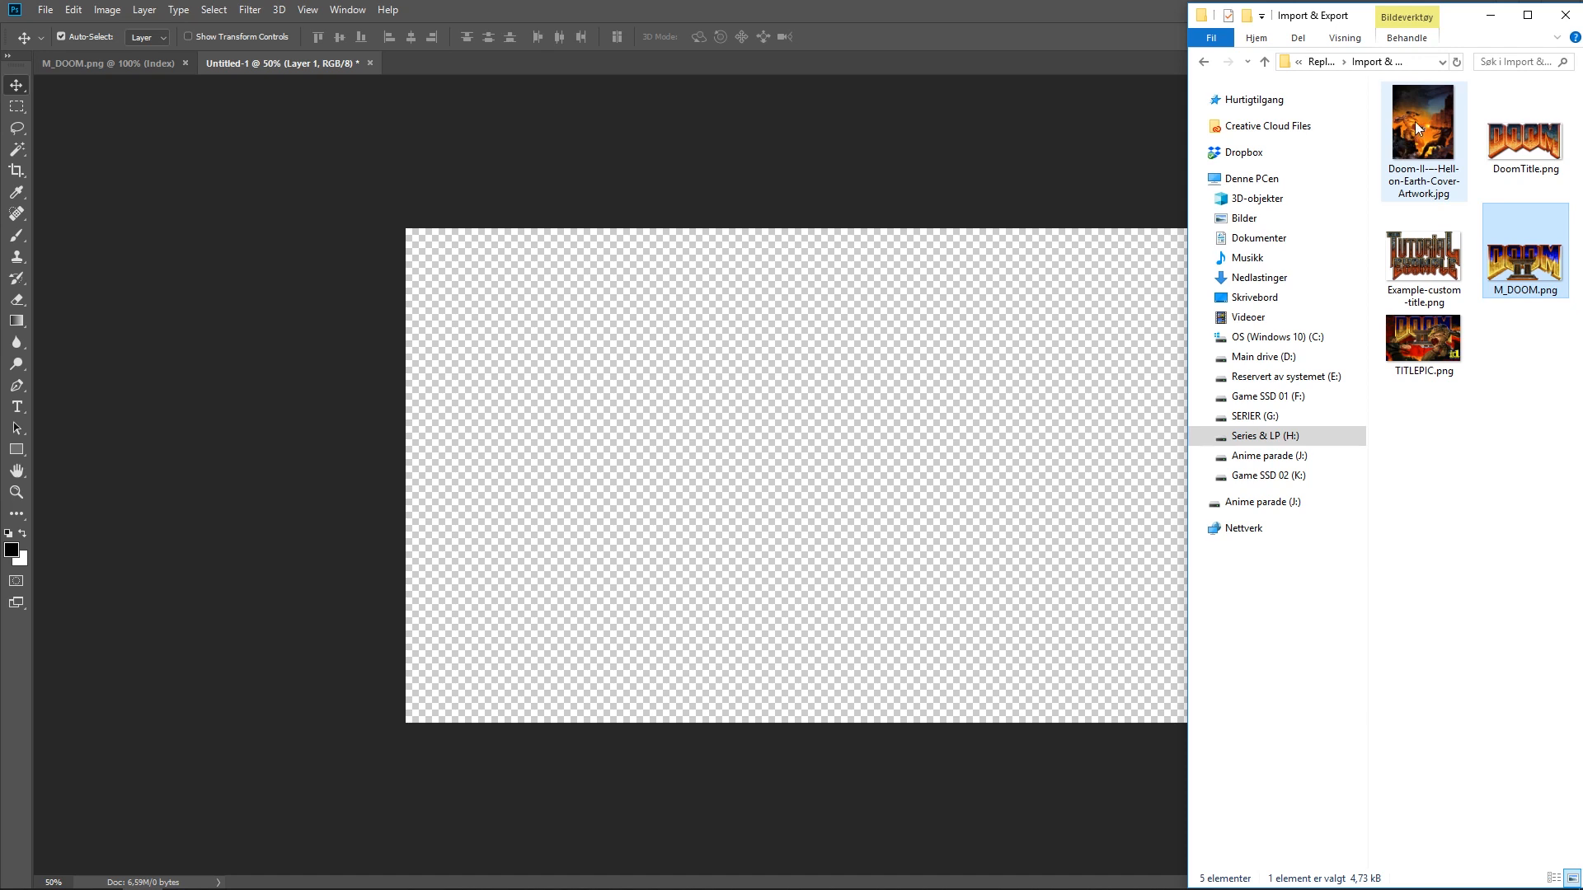
{"action": "left_click", "coordinate": [1414, 121]}
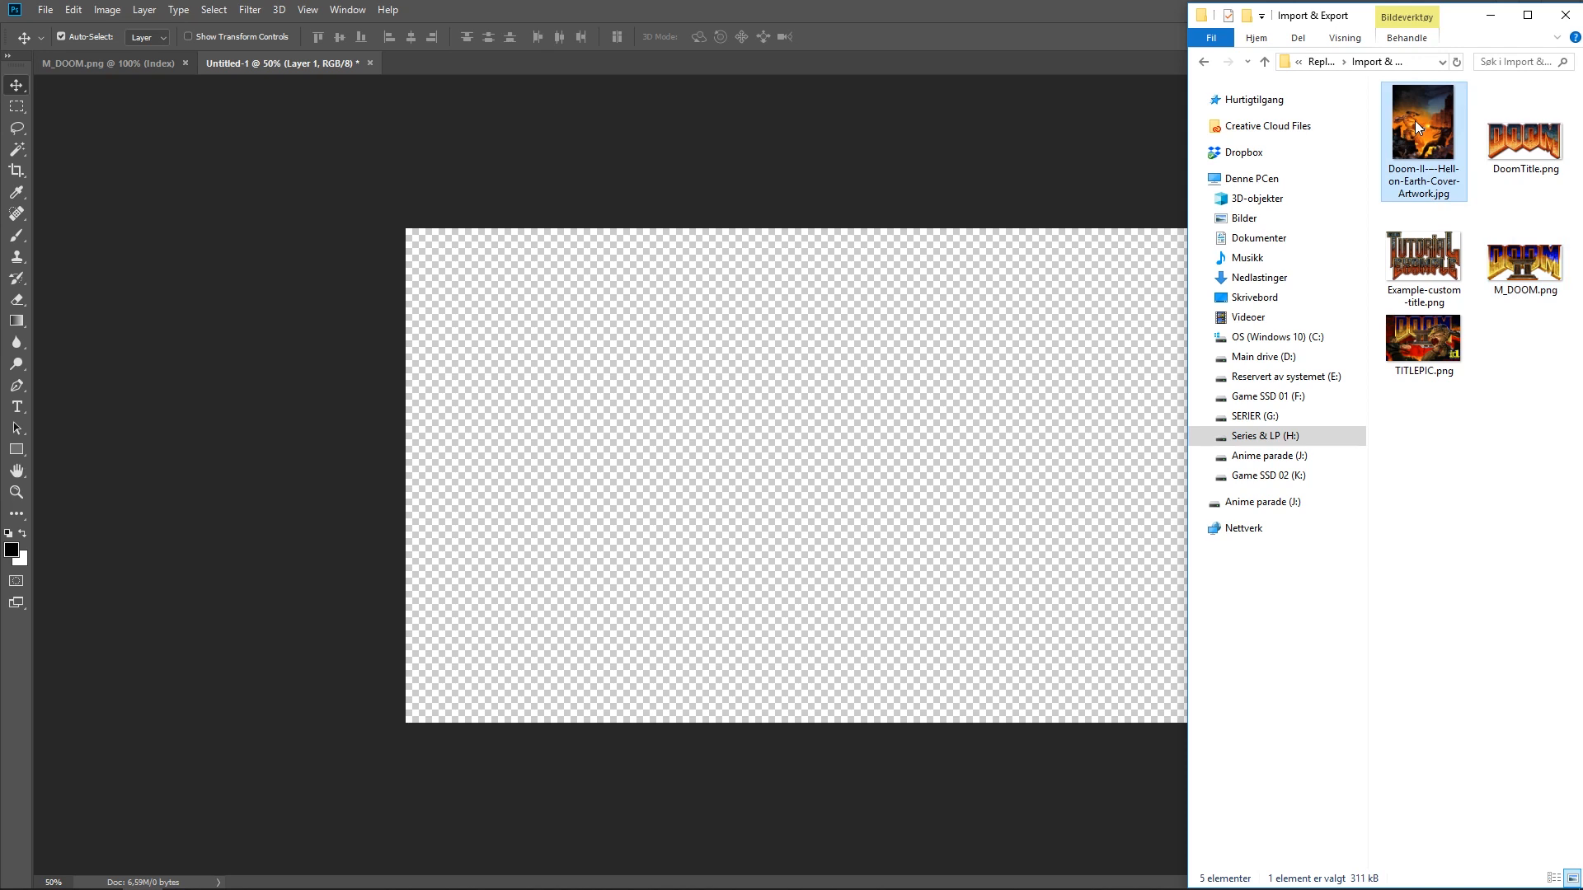
{"action": "left_click_drag", "start_coordinate": [1414, 121], "coordinate": [779, 493]}
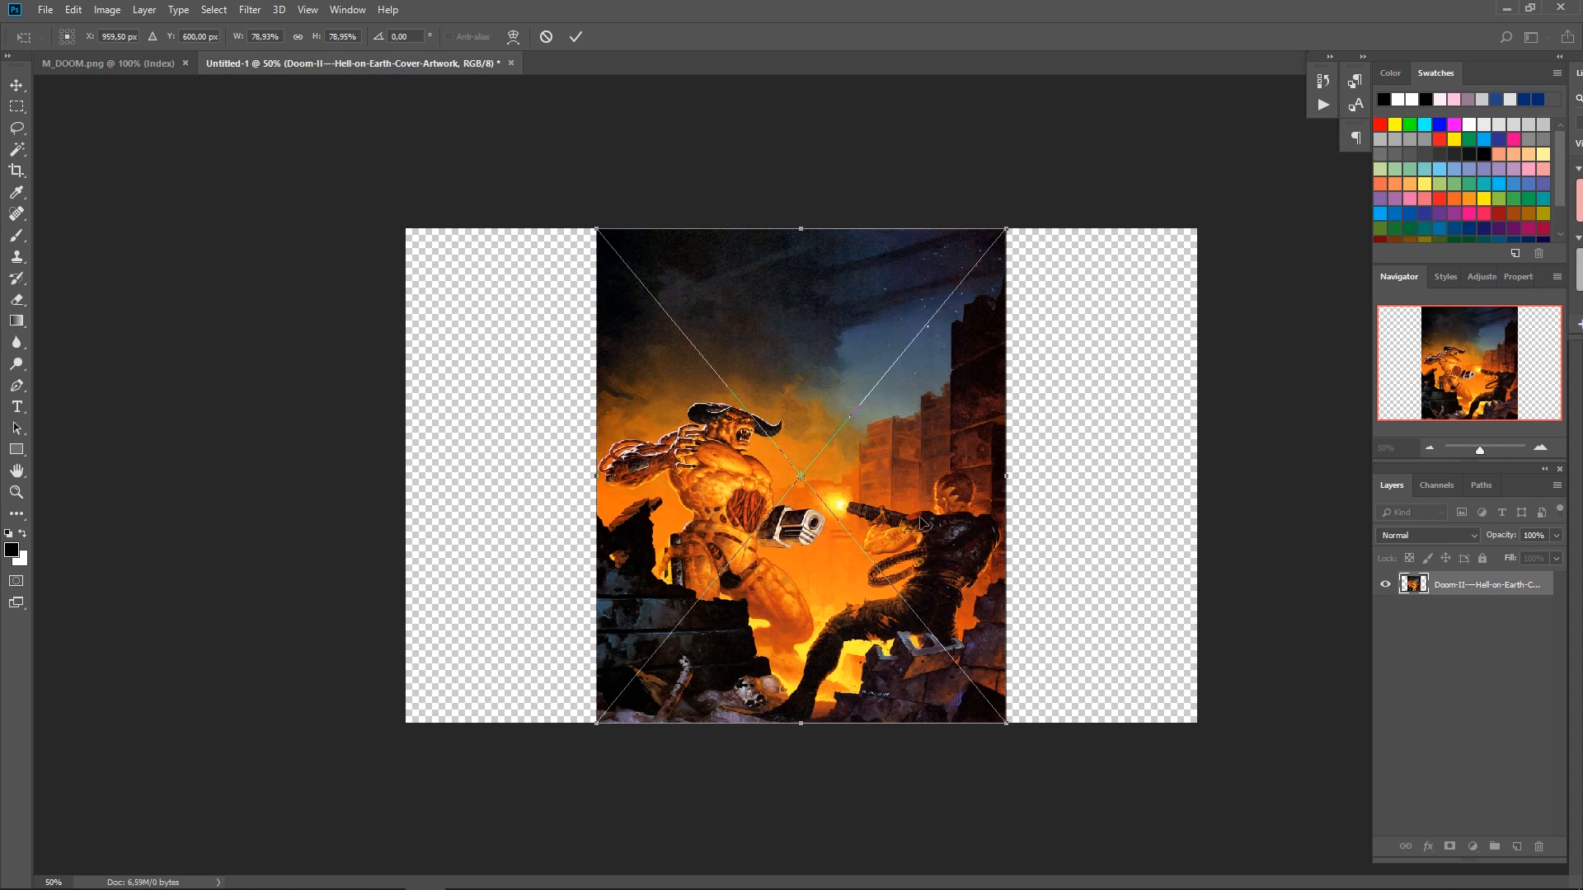
Step: Move the placed artwork to the canvas's upper-left corner and scale it proportionally to about 157% to span the full width
{"action": "left_click_drag", "start_coordinate": [922, 521], "coordinate": [452, 376]}
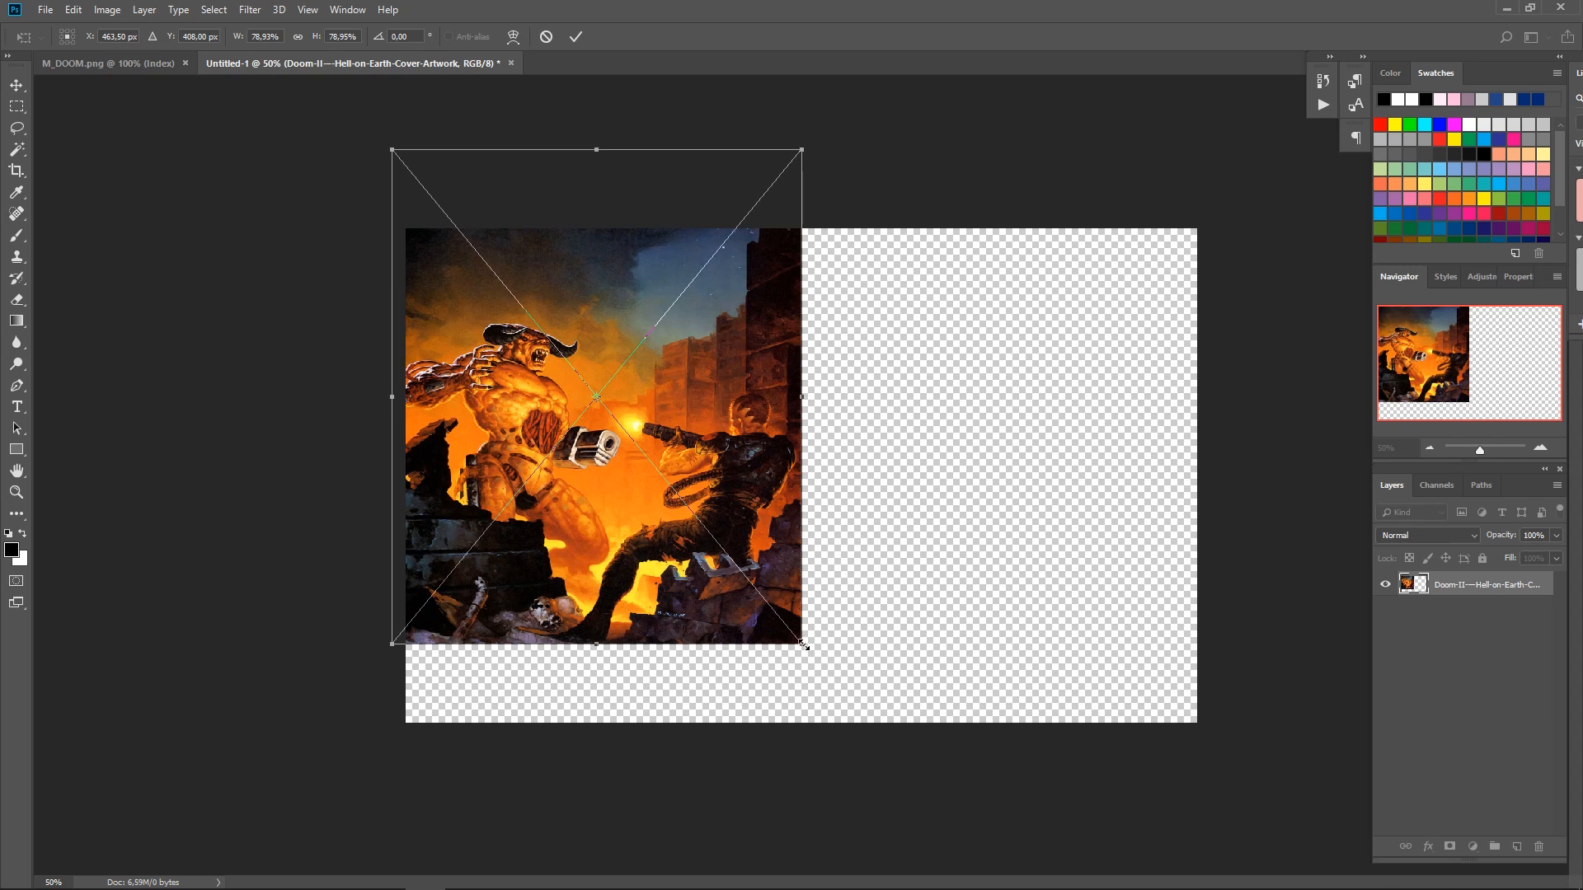
{"action": "left_click_drag", "start_coordinate": [802, 644], "coordinate": [857, 670]}
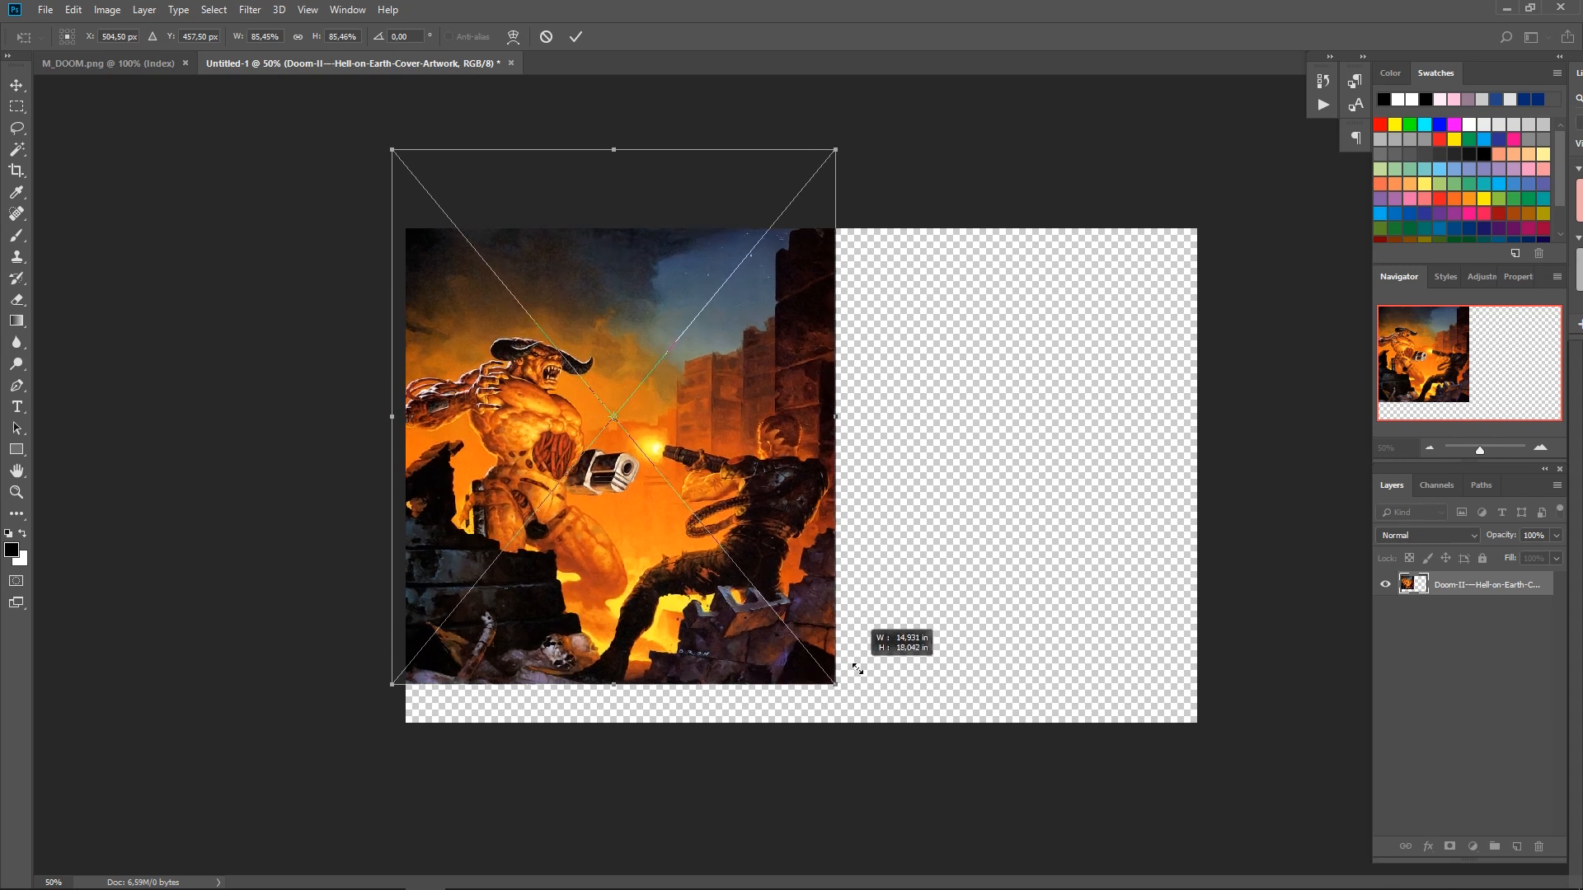
{"action": "left_click_drag", "start_coordinate": [857, 669], "coordinate": [1543, 860]}
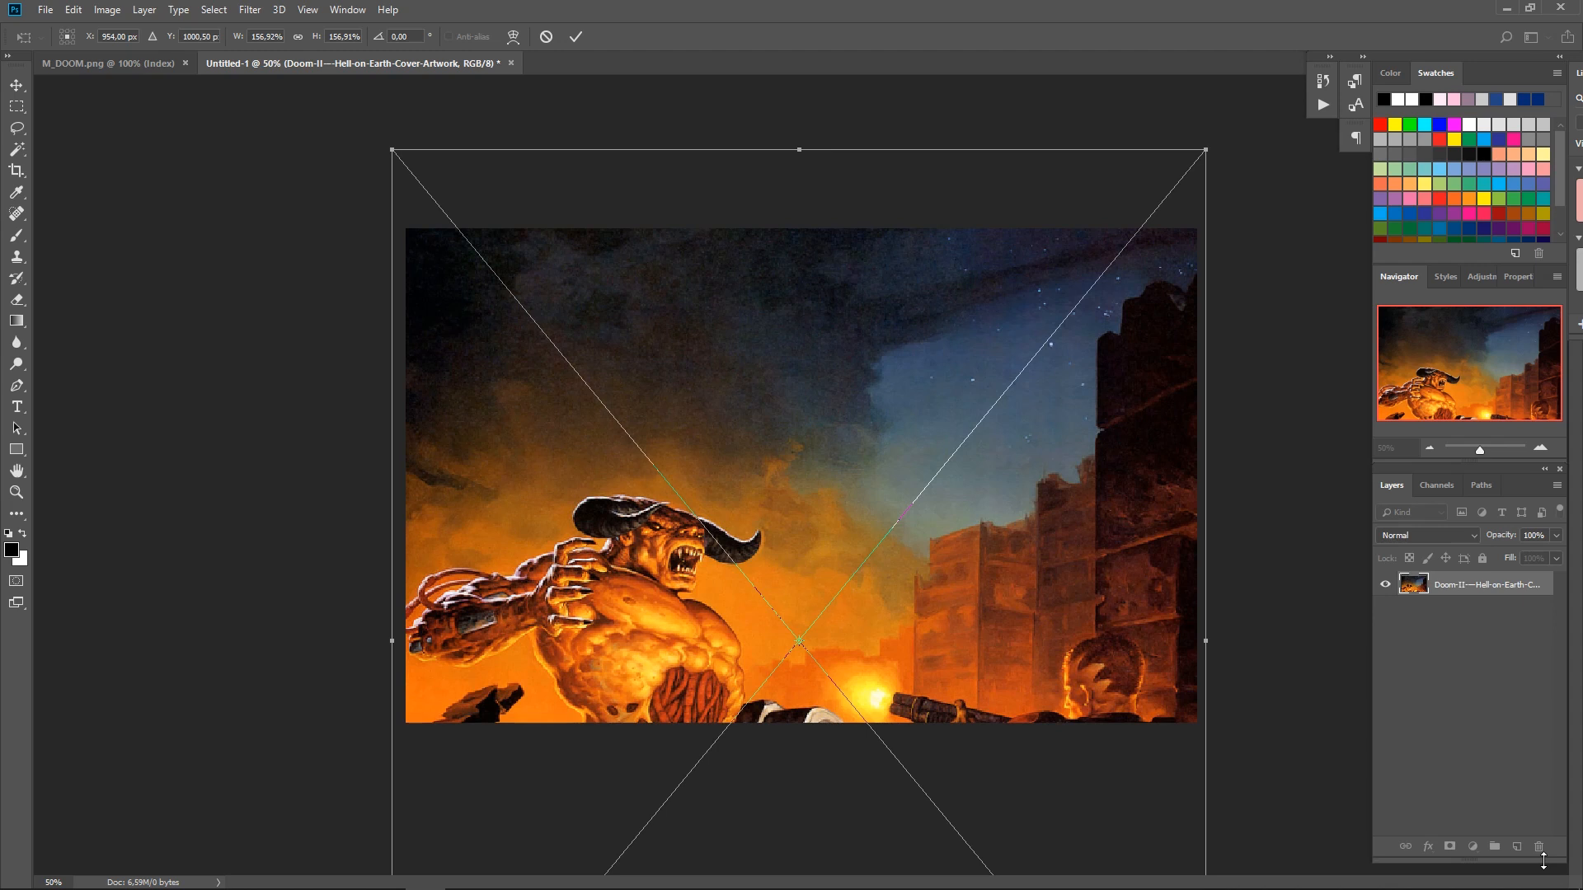
{"action": "key", "text": "Return"}
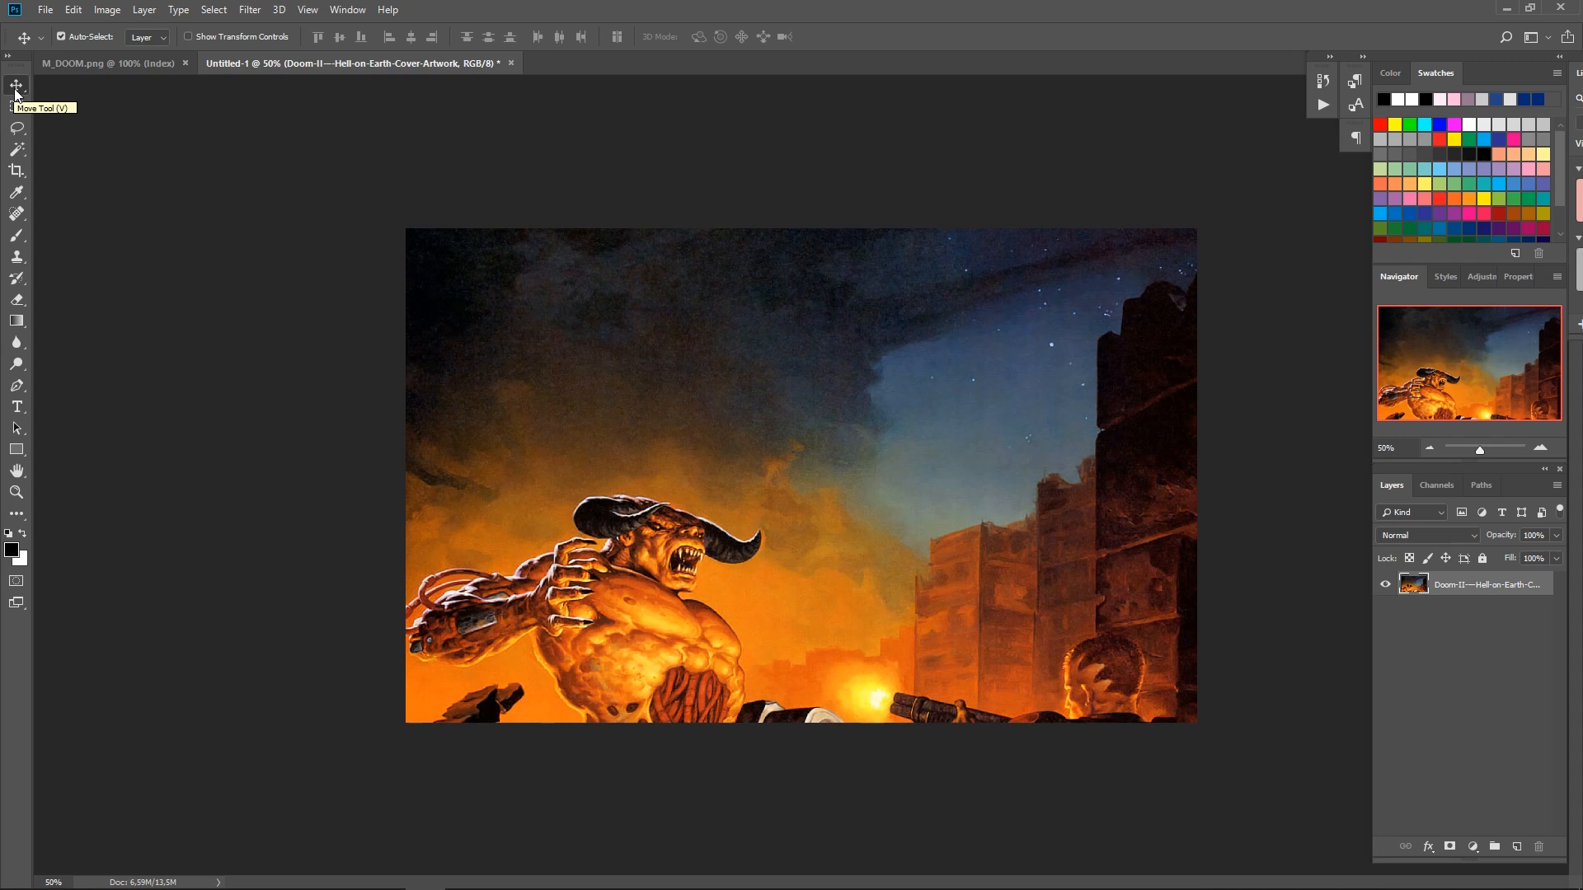
Step: Shift the artwork layer upward until the demon and the armed marine fill the canvas
{"action": "key", "text": "shift+Up"}
{"action": "key", "text": "shift+Up"}
{"action": "key", "text": "shift+Up"}
{"action": "key", "text": "shift+Up"}
{"action": "key", "text": "shift+Up"}
{"action": "key", "text": "shift+Up"}
{"action": "key", "text": "shift+Up"}
{"action": "key", "text": "shift+Up"}
{"action": "key", "text": "shift+Up"}
{"action": "key", "text": "shift+Up"}
{"action": "key", "text": "shift+Up"}
{"action": "key", "text": "shift+Up"}
{"action": "key", "text": "shift+Up"}
{"action": "key", "text": "shift+Up"}
{"action": "key", "text": "shift+Up"}
{"action": "key", "text": "shift+Up"}
{"action": "key", "text": "shift+Up"}
{"action": "key", "text": "shift+Up"}
{"action": "key", "text": "shift+Up"}
{"action": "key", "text": "shift+Up"}
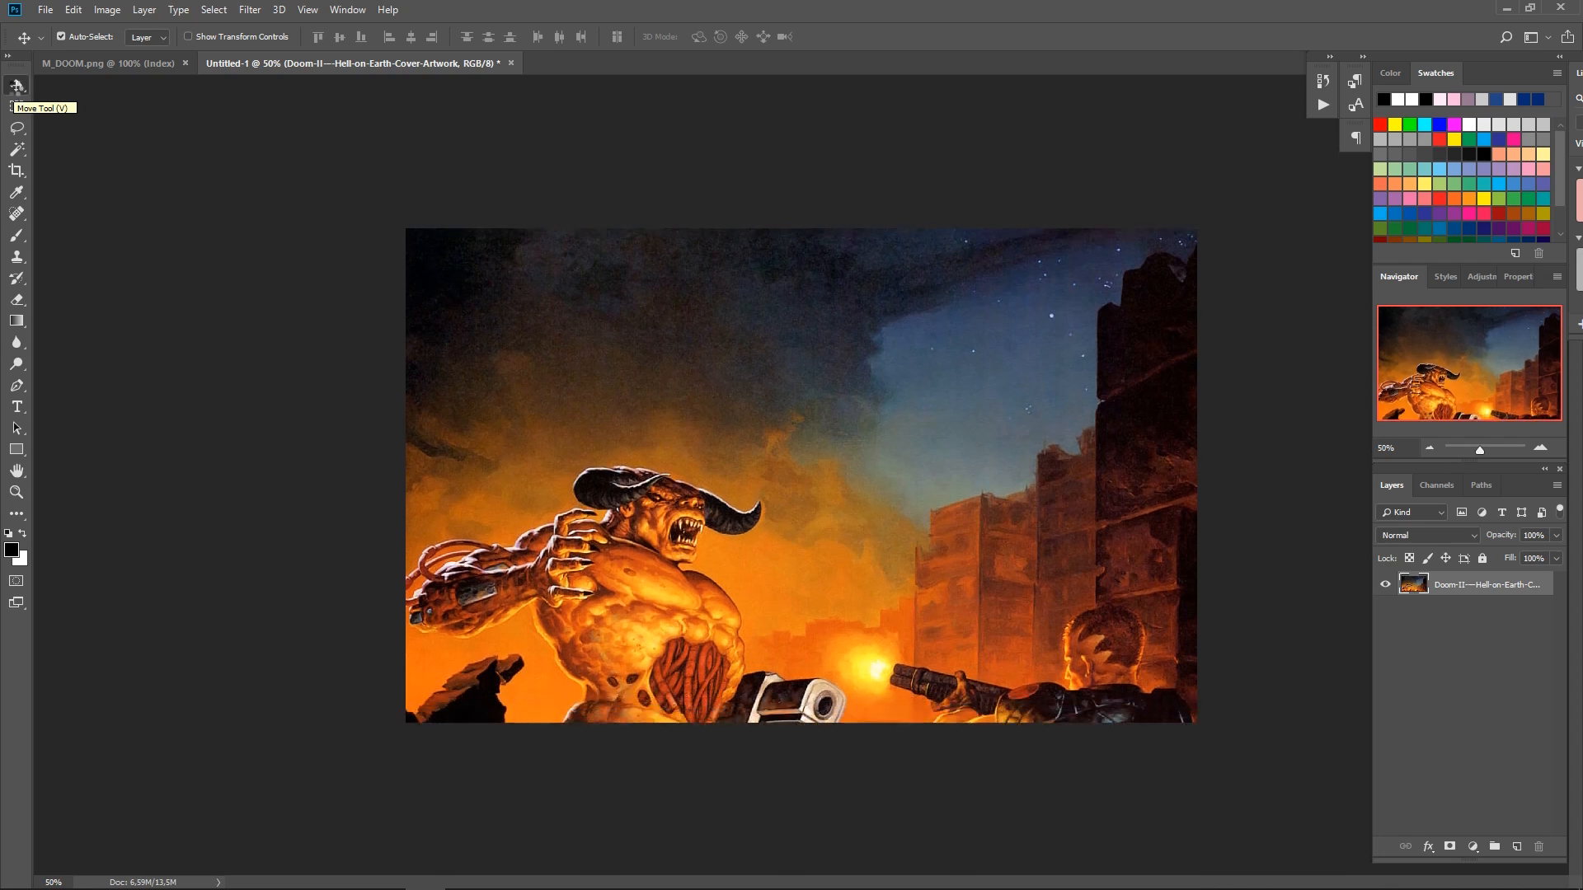
{"action": "key", "text": "shift+Up"}
{"action": "key", "text": "shift+Up"}
{"action": "key", "text": "shift+Up"}
{"action": "key", "text": "shift+Up"}
{"action": "key", "text": "shift+Up"}
{"action": "key", "text": "shift+Up"}
{"action": "key", "text": "shift+Up"}
{"action": "key", "text": "shift+Up"}
{"action": "key", "text": "shift+Up"}
{"action": "key", "text": "shift+Up"}
{"action": "key", "text": "shift+Up"}
{"action": "key", "text": "shift+Up"}
{"action": "key", "text": "shift+Up"}
{"action": "key", "text": "shift+Up"}
{"action": "key", "text": "shift+Up"}
{"action": "key", "text": "shift+Up"}
{"action": "key", "text": "shift+Up"}
{"action": "key", "text": "shift+Up"}
{"action": "key", "text": "shift+Up"}
{"action": "key", "text": "shift+Up"}
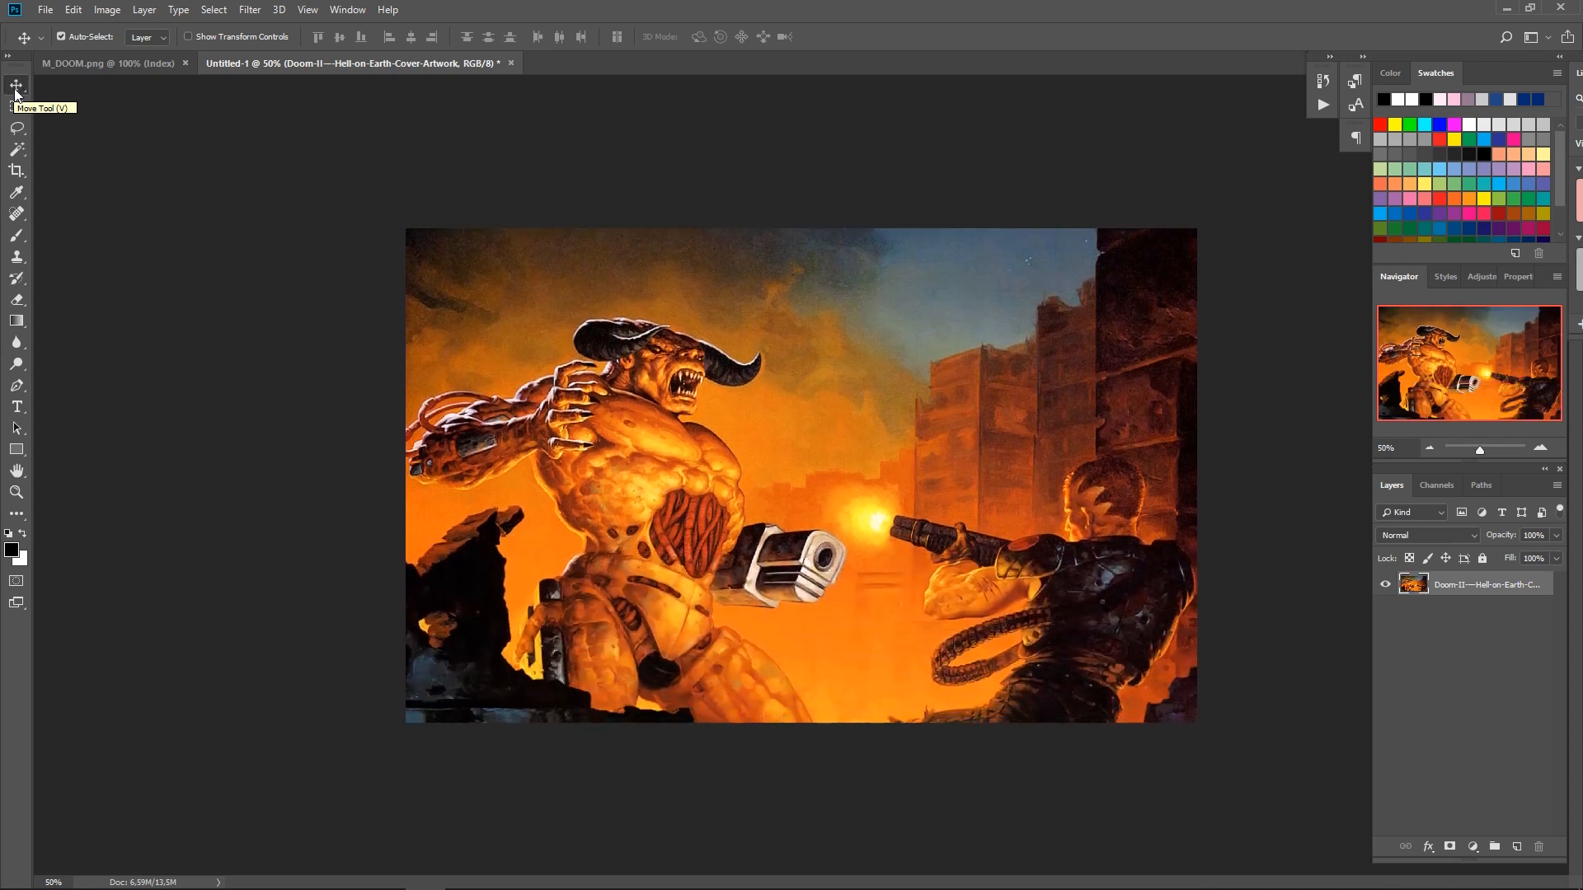
{"action": "key", "text": "shift+Up"}
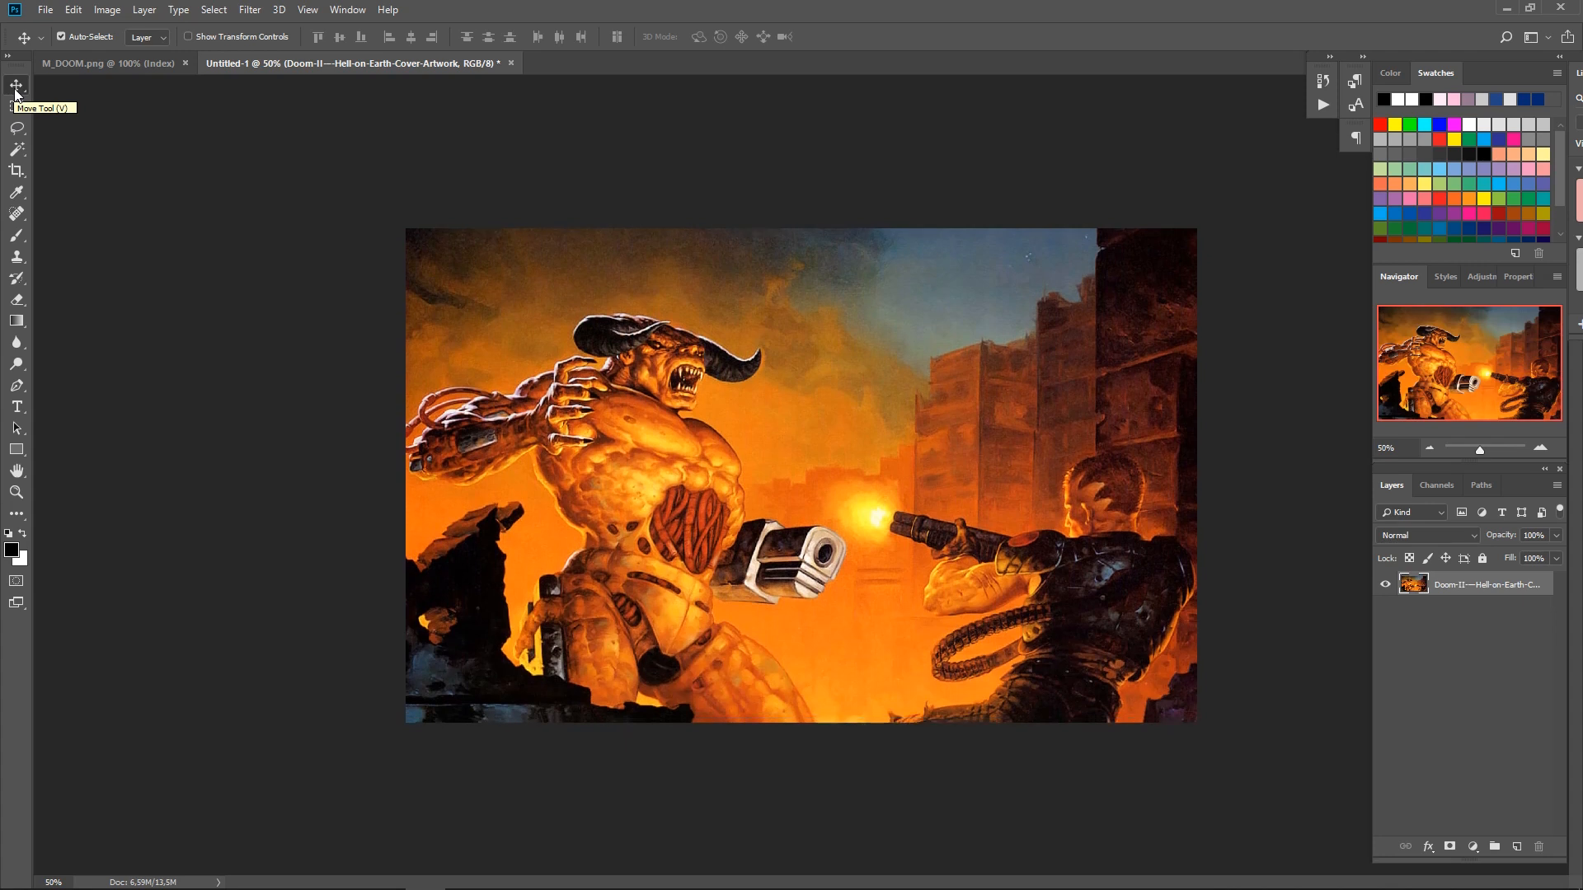
{"action": "key", "text": "shift+Down"}
{"action": "key", "text": "shift+Down"}
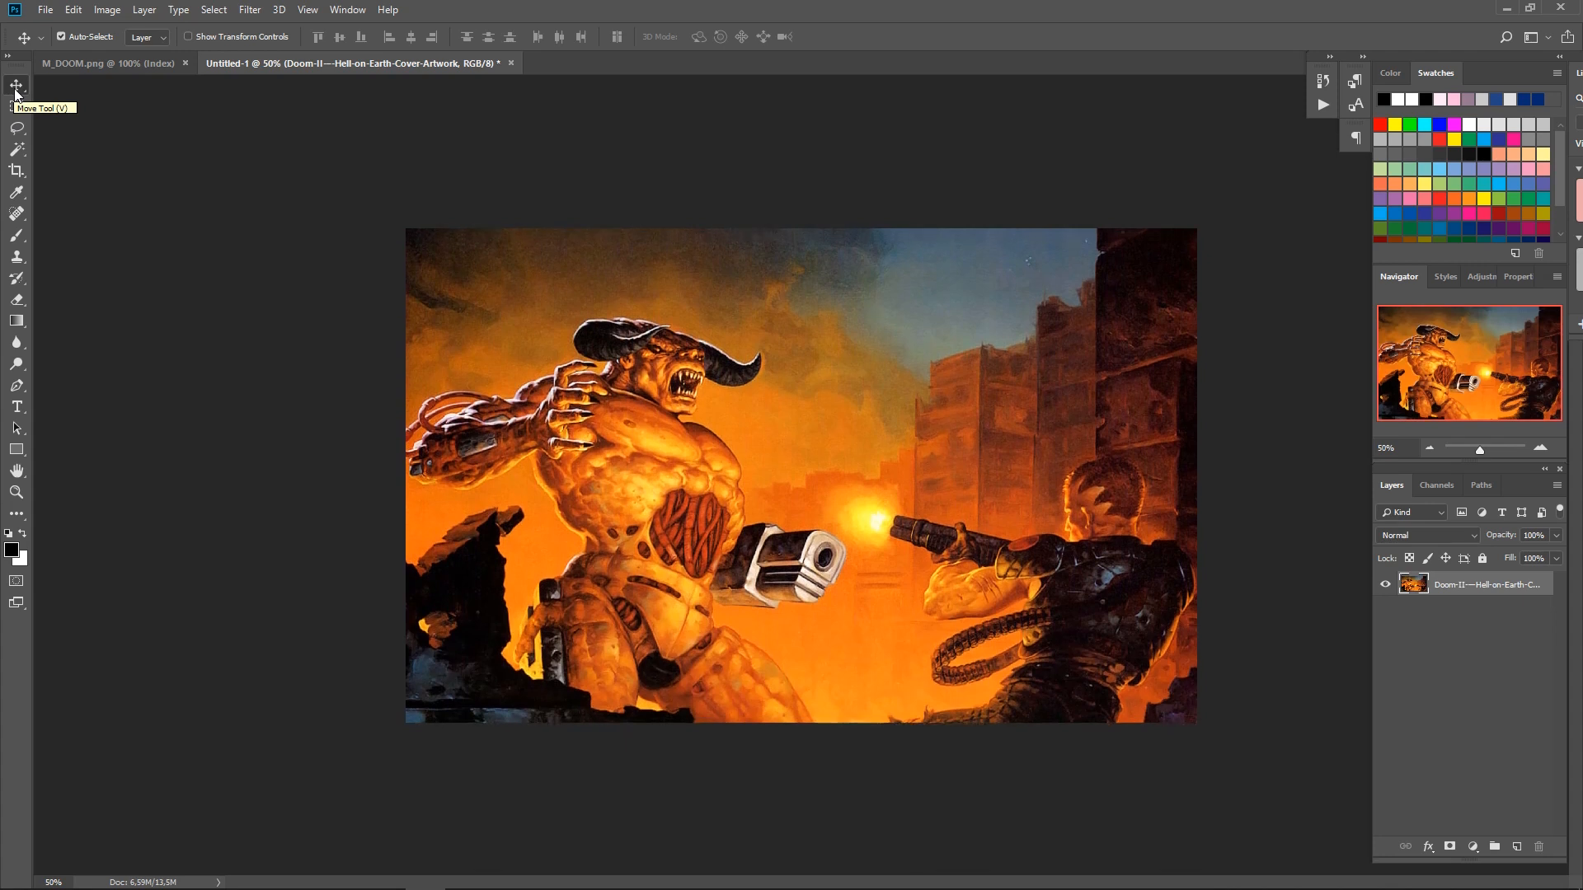
{"action": "key", "text": "shift+Up"}
{"action": "key", "text": "shift+Up"}
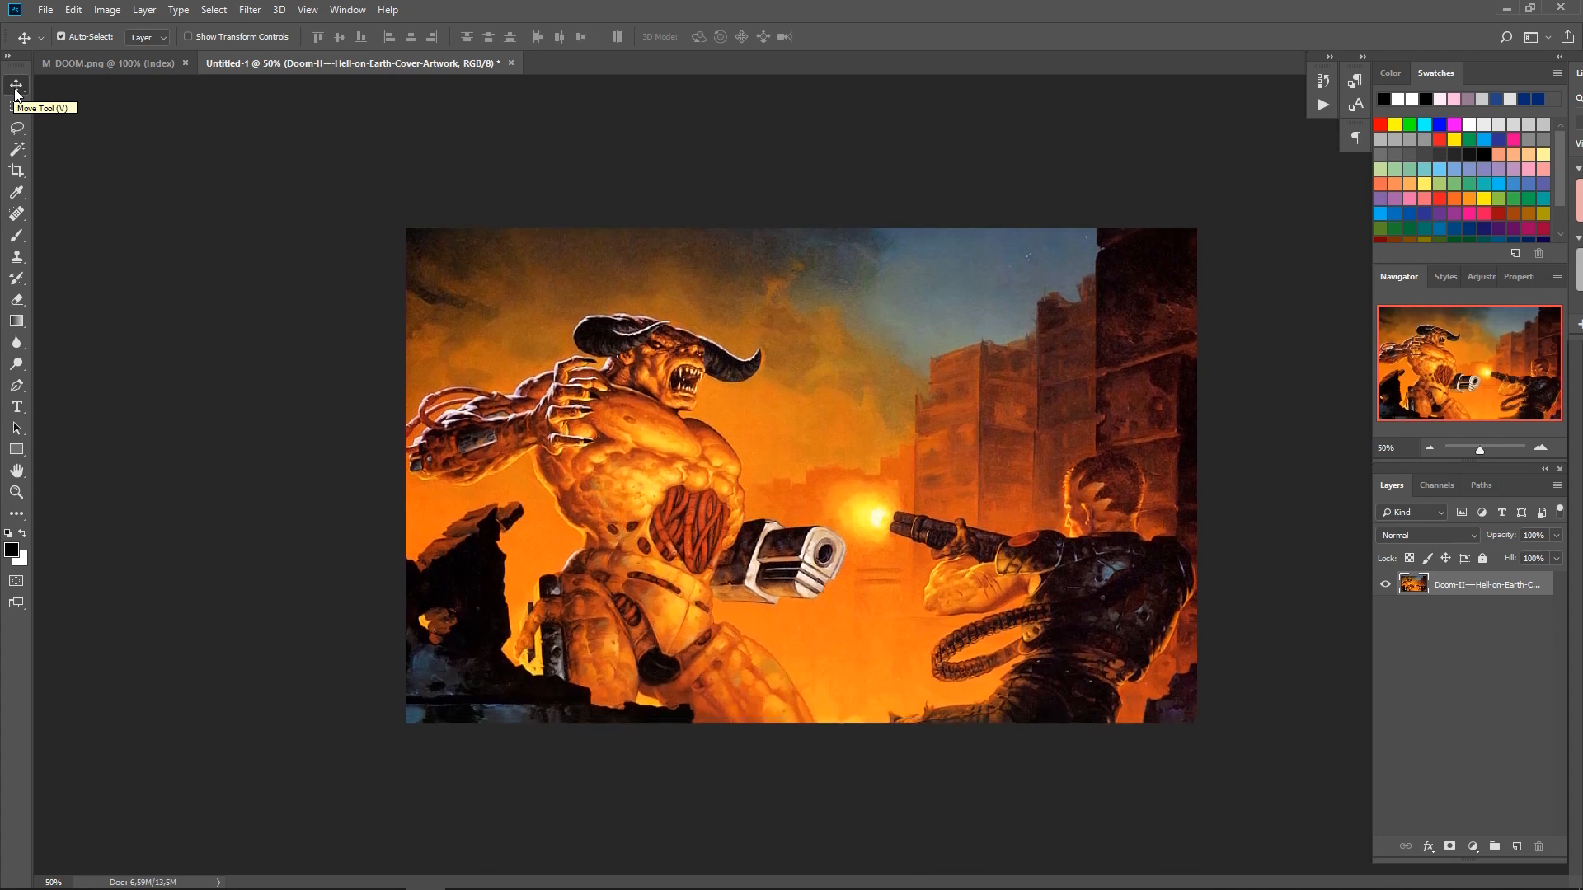
{"action": "key", "text": "shift+Up"}
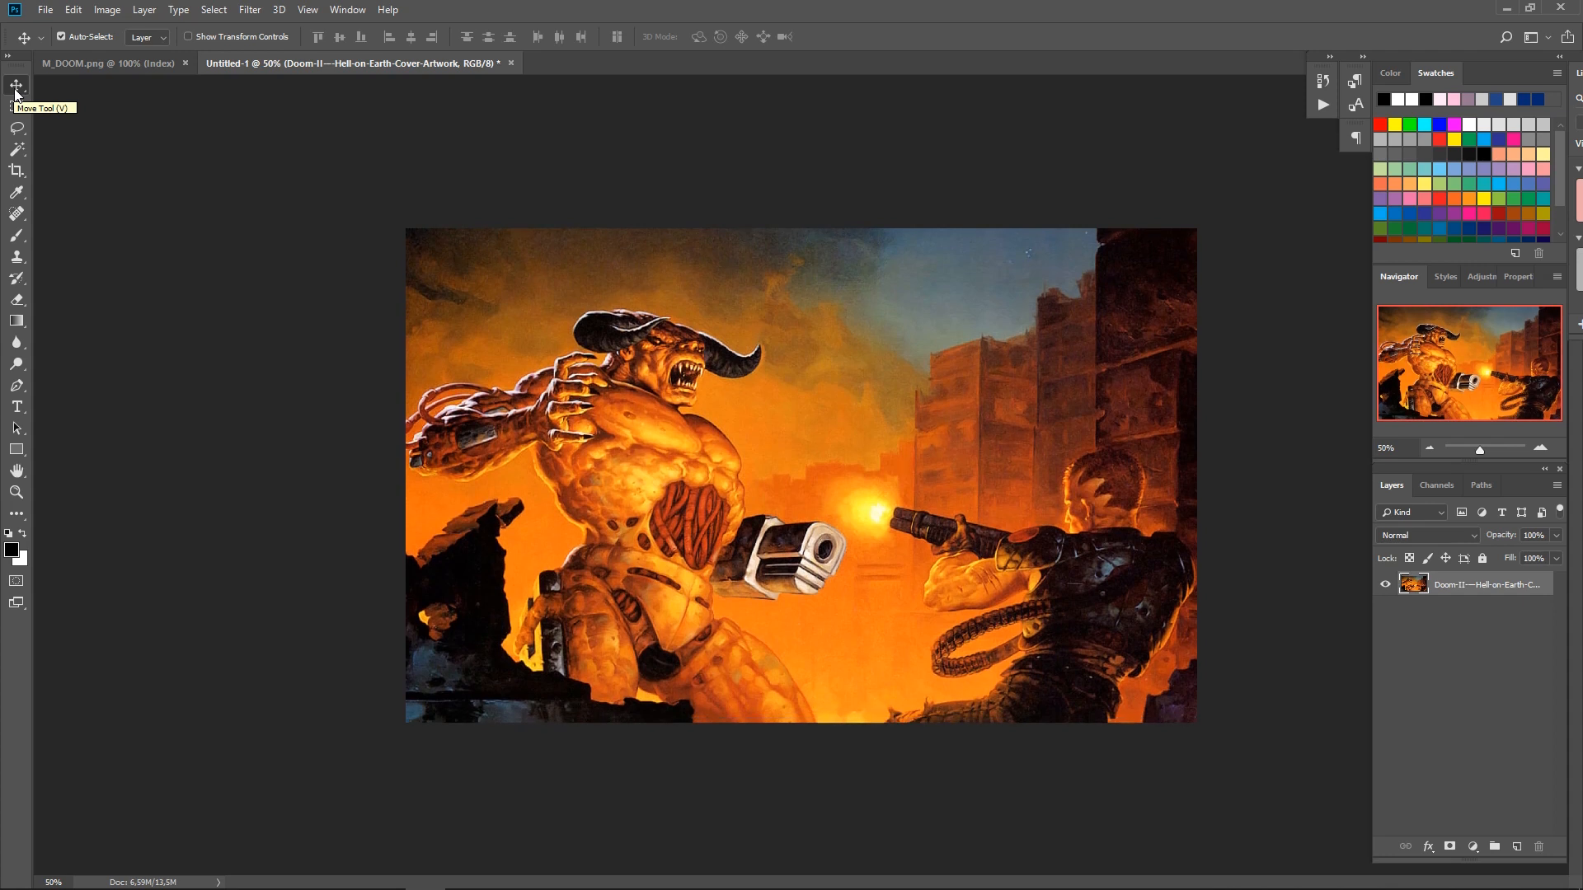
{"action": "key", "text": "shift+Up"}
{"action": "key", "text": "shift+Up"}
{"action": "key", "text": "shift+Up"}
{"action": "key", "text": "shift+Up"}
{"action": "key", "text": "shift+Up"}
{"action": "key", "text": "shift+Up"}
{"action": "key", "text": "shift+Up"}
{"action": "key", "text": "shift+Up"}
{"action": "key", "text": "shift+Up"}
{"action": "key", "text": "shift+Up"}
{"action": "key", "text": "shift+Up"}
{"action": "key", "text": "shift+Up"}
{"action": "key", "text": "shift+Up"}
{"action": "key", "text": "shift+Up"}
{"action": "key", "text": "shift+Up"}
{"action": "key", "text": "shift+Up"}
{"action": "key", "text": "shift+Up"}
{"action": "key", "text": "shift+Up"}
{"action": "key", "text": "shift+Up"}
{"action": "key", "text": "shift+Up"}
{"action": "key", "text": "shift+Down"}
{"action": "key", "text": "shift+Down"}
{"action": "key", "text": "shift+Down"}
{"action": "key", "text": "shift+Down"}
{"action": "key", "text": "shift+Down"}
{"action": "key", "text": "shift+Down"}
{"action": "key", "text": "shift+Down"}
{"action": "key", "text": "shift+Down"}
{"action": "key", "text": "shift+Down"}
{"action": "key", "text": "shift+Down"}
{"action": "key", "text": "shift+Down"}
{"action": "key", "text": "shift+Down"}
{"action": "key", "text": "shift+Down"}
{"action": "key", "text": "shift+Down"}
{"action": "key", "text": "shift+Down"}
{"action": "key", "text": "shift+Down"}
{"action": "key", "text": "shift+Down"}
{"action": "key", "text": "shift+Down"}
{"action": "key", "text": "shift+Down"}
{"action": "key", "text": "shift+Down"}
{"action": "key", "text": "shift+Down"}
{"action": "key", "text": "shift+Down"}
{"action": "key", "text": "shift+Down"}
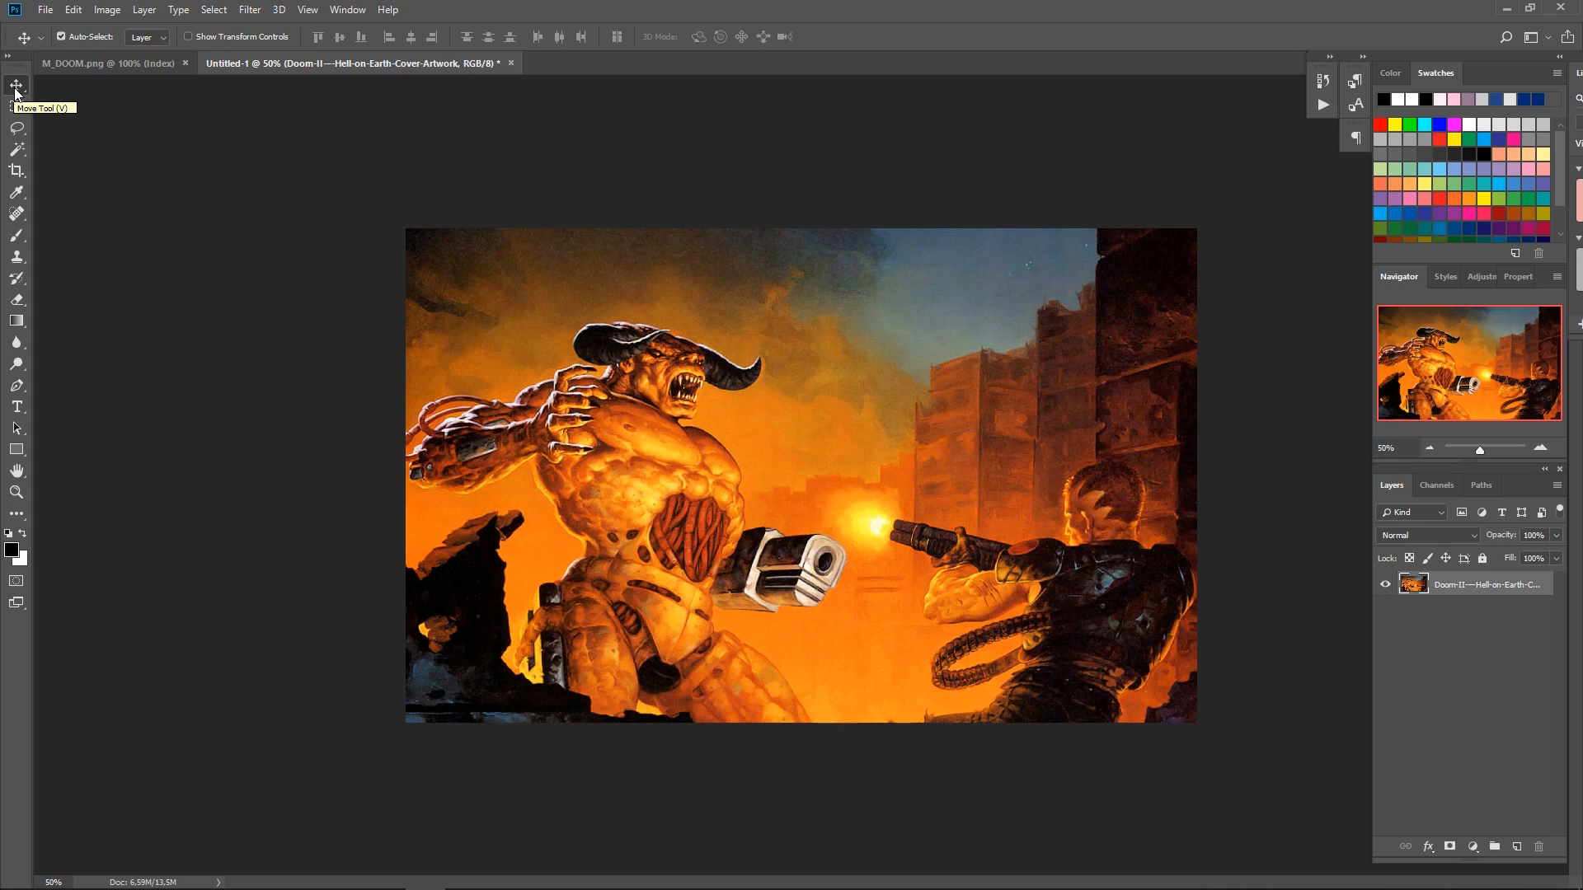
Step: Crop the artwork to the full canvas selection to remove everything outside the canvas, and clear the selection
{"action": "key", "text": "ctrl+a"}
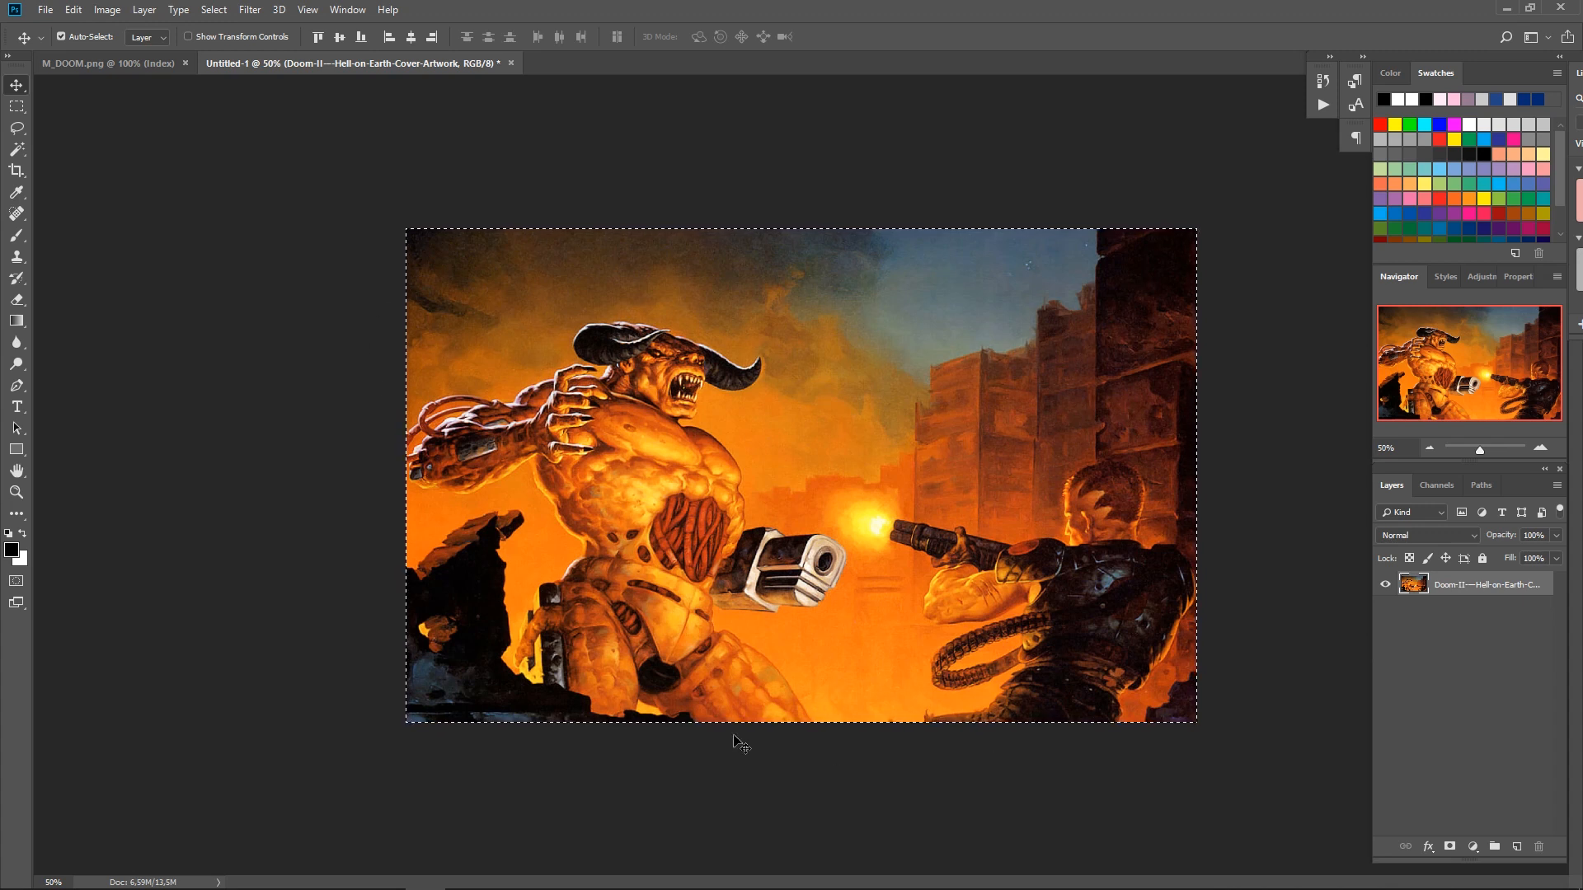
{"action": "left_click", "coordinate": [101, 12]}
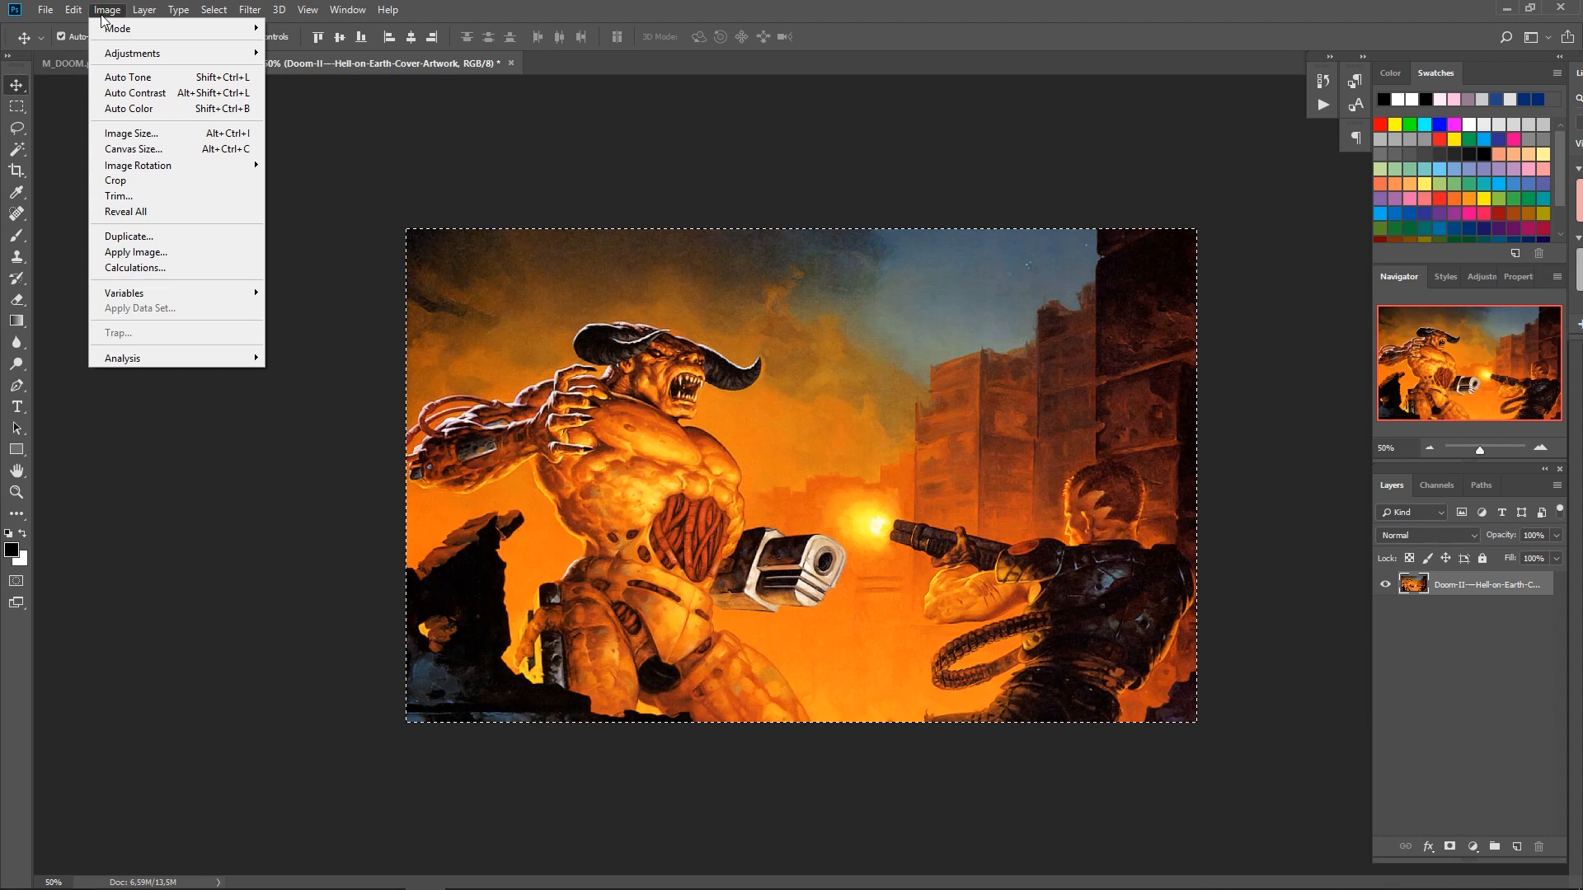
{"action": "left_click", "coordinate": [124, 183]}
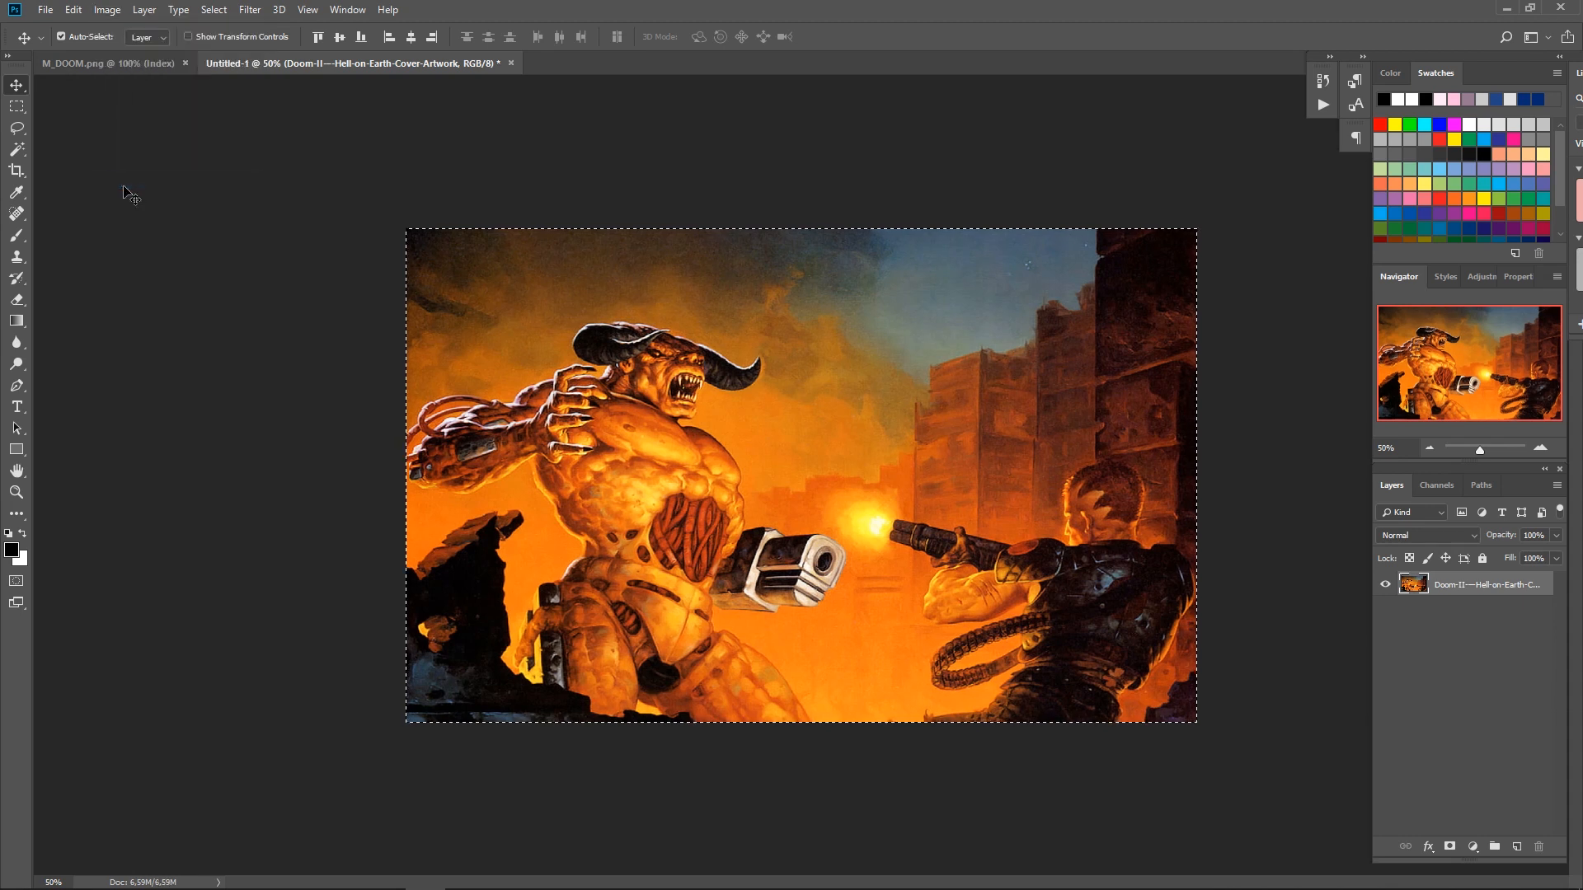
{"action": "key", "text": "ctrl"}
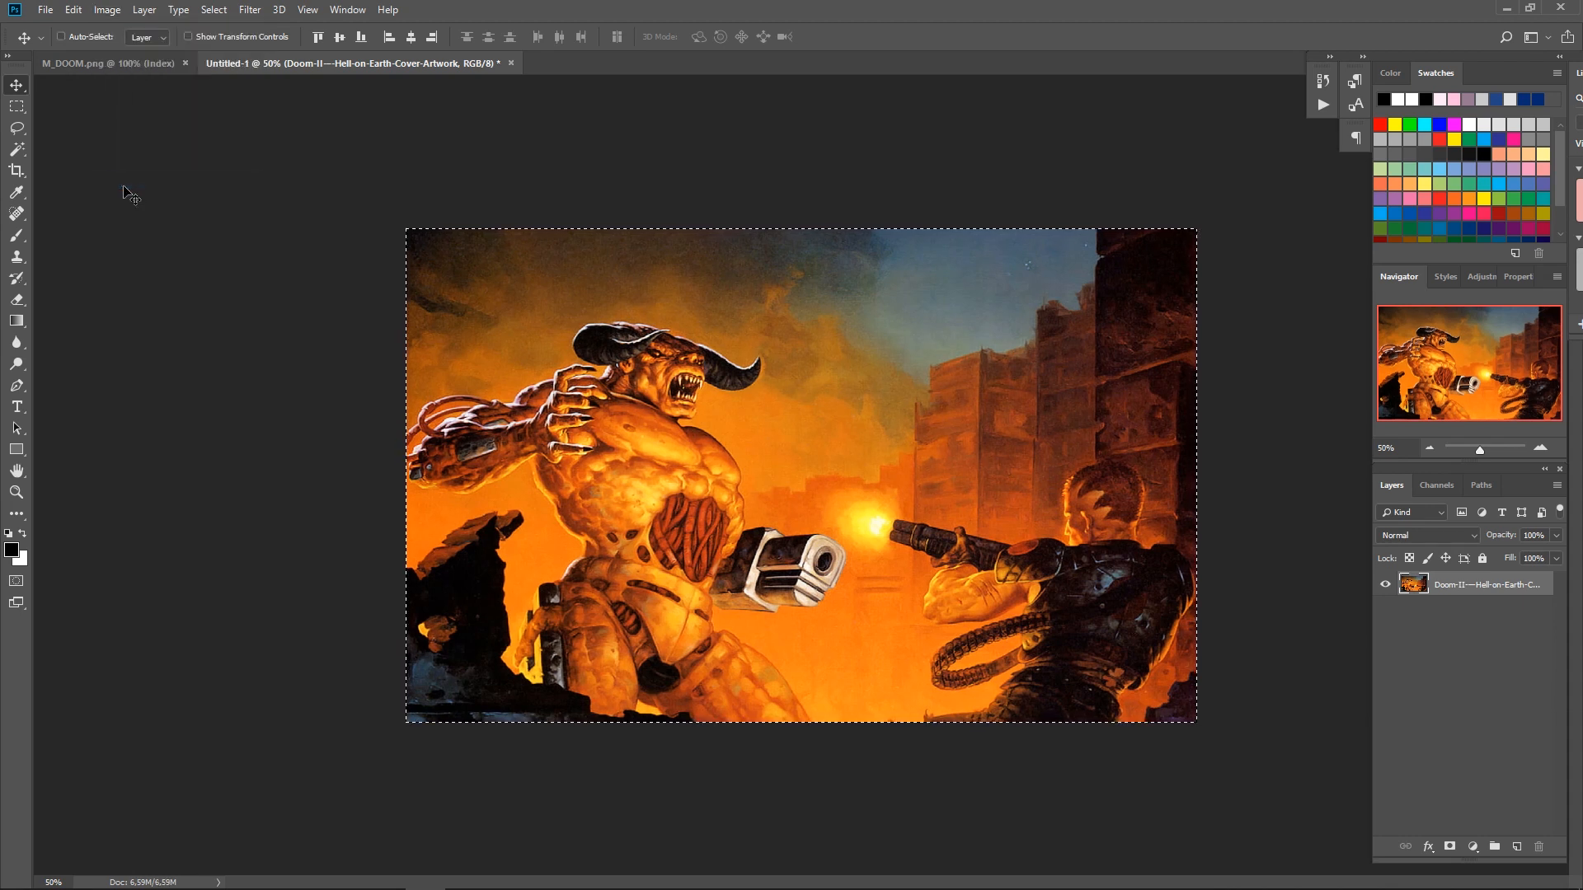
{"action": "key", "text": "ctrl+d"}
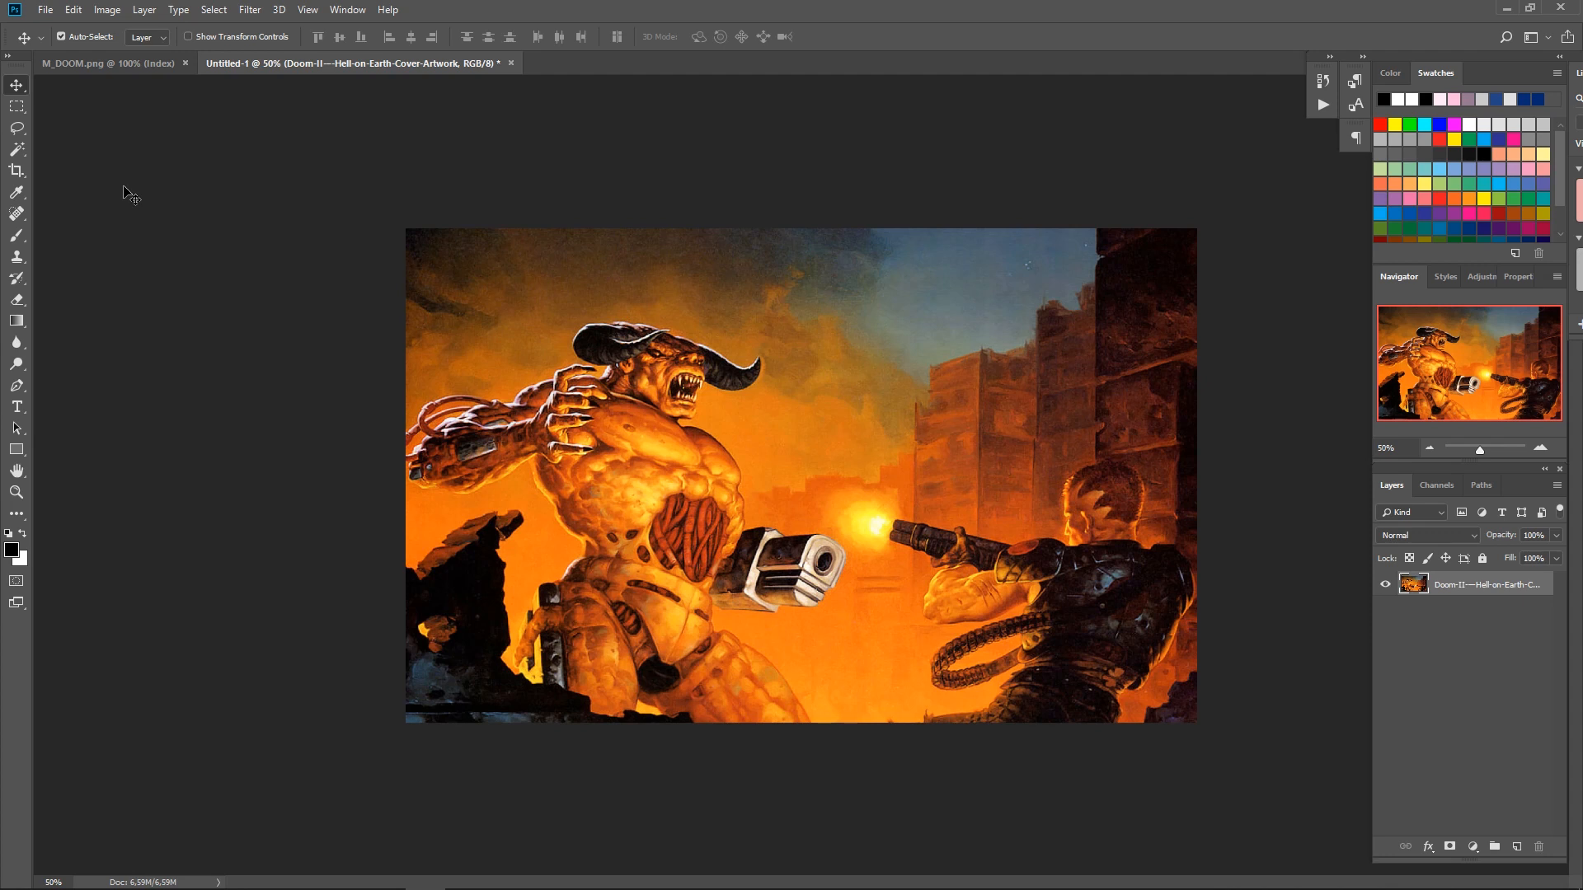
Step: Nudge the cropped artwork sideways and back to check its edges
{"action": "key", "text": "shift+Right"}
{"action": "key", "text": "shift+Right"}
{"action": "key", "text": "shift+Left"}
{"action": "key", "text": "shift+Left"}
Step: Apply the Filter Forge 7 Simple Vignette filter with its default preset to the artwork, skipping the update check
{"action": "left_click", "coordinate": [247, 10]}
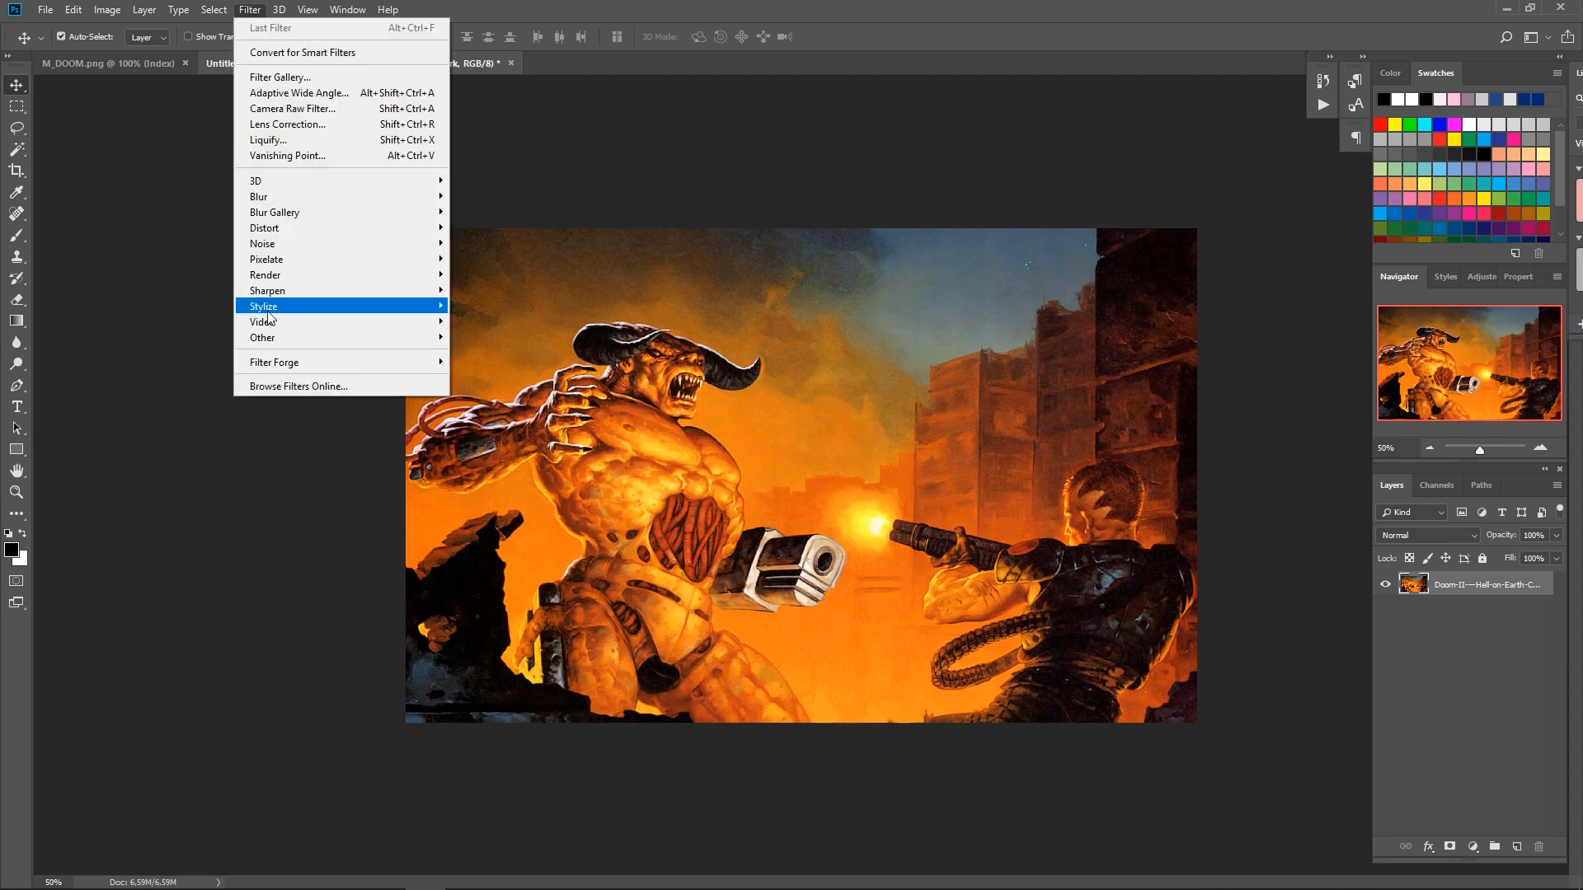
{"action": "mouse_move", "coordinate": [310, 365]}
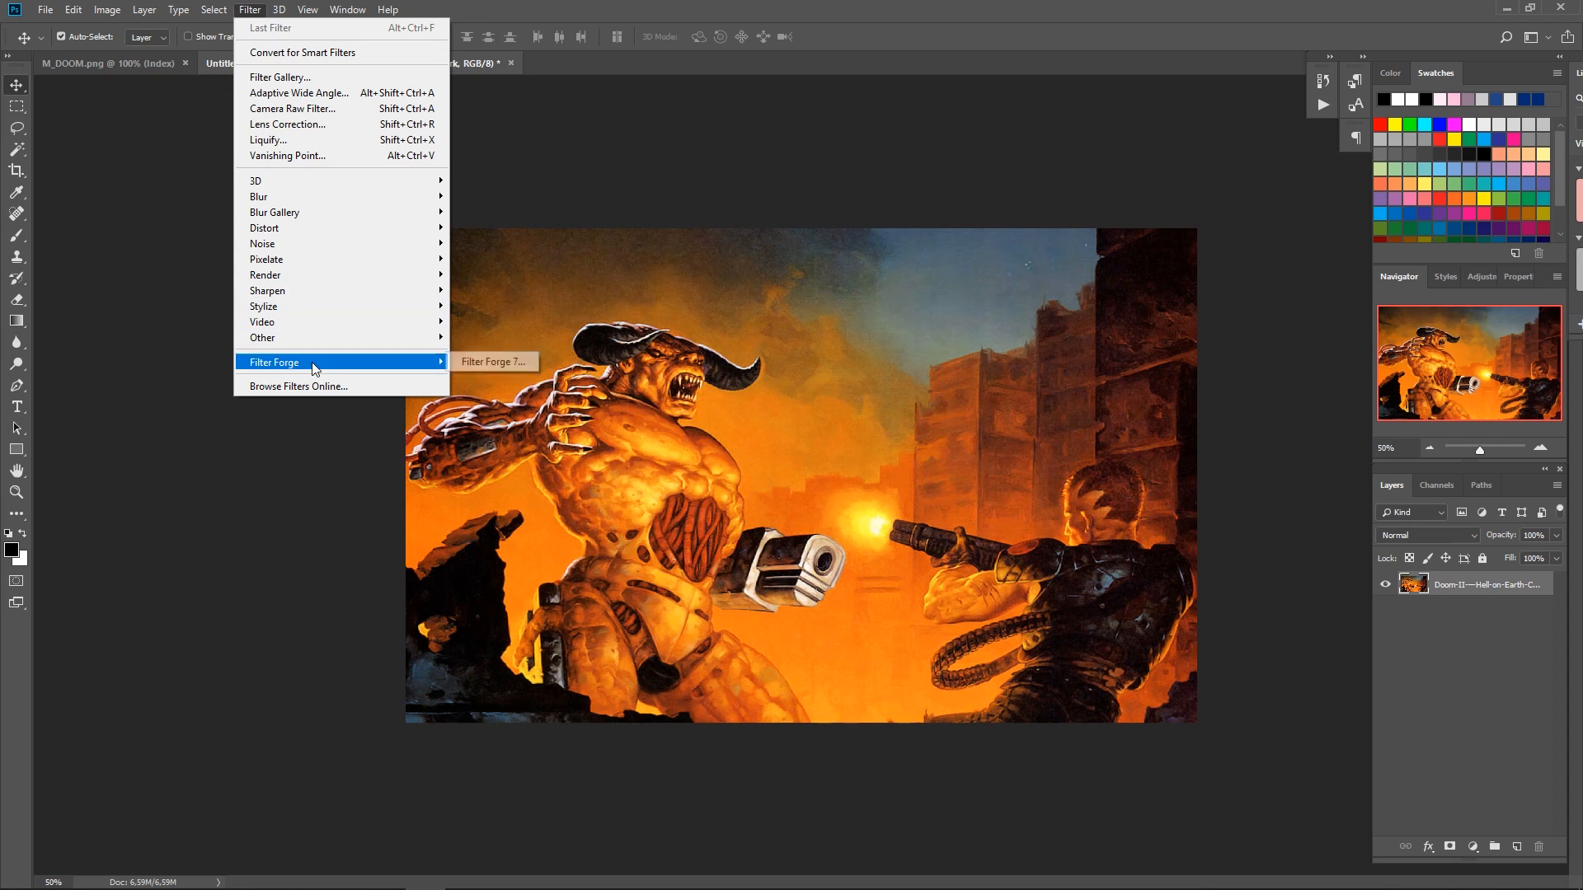
{"action": "left_click", "coordinate": [458, 361]}
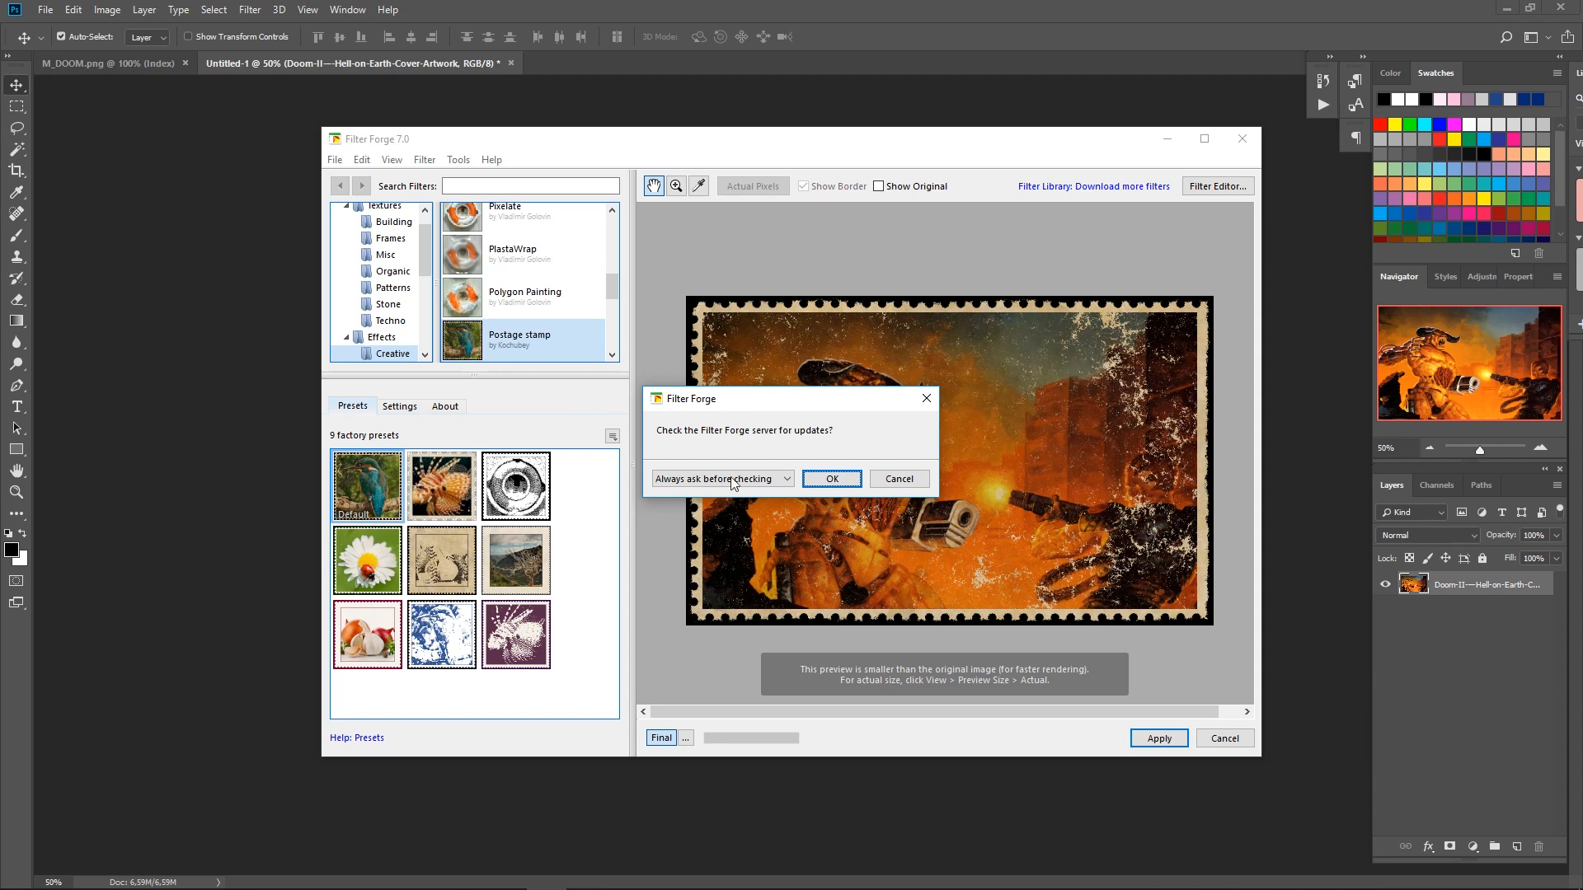
{"action": "left_click", "coordinate": [896, 484]}
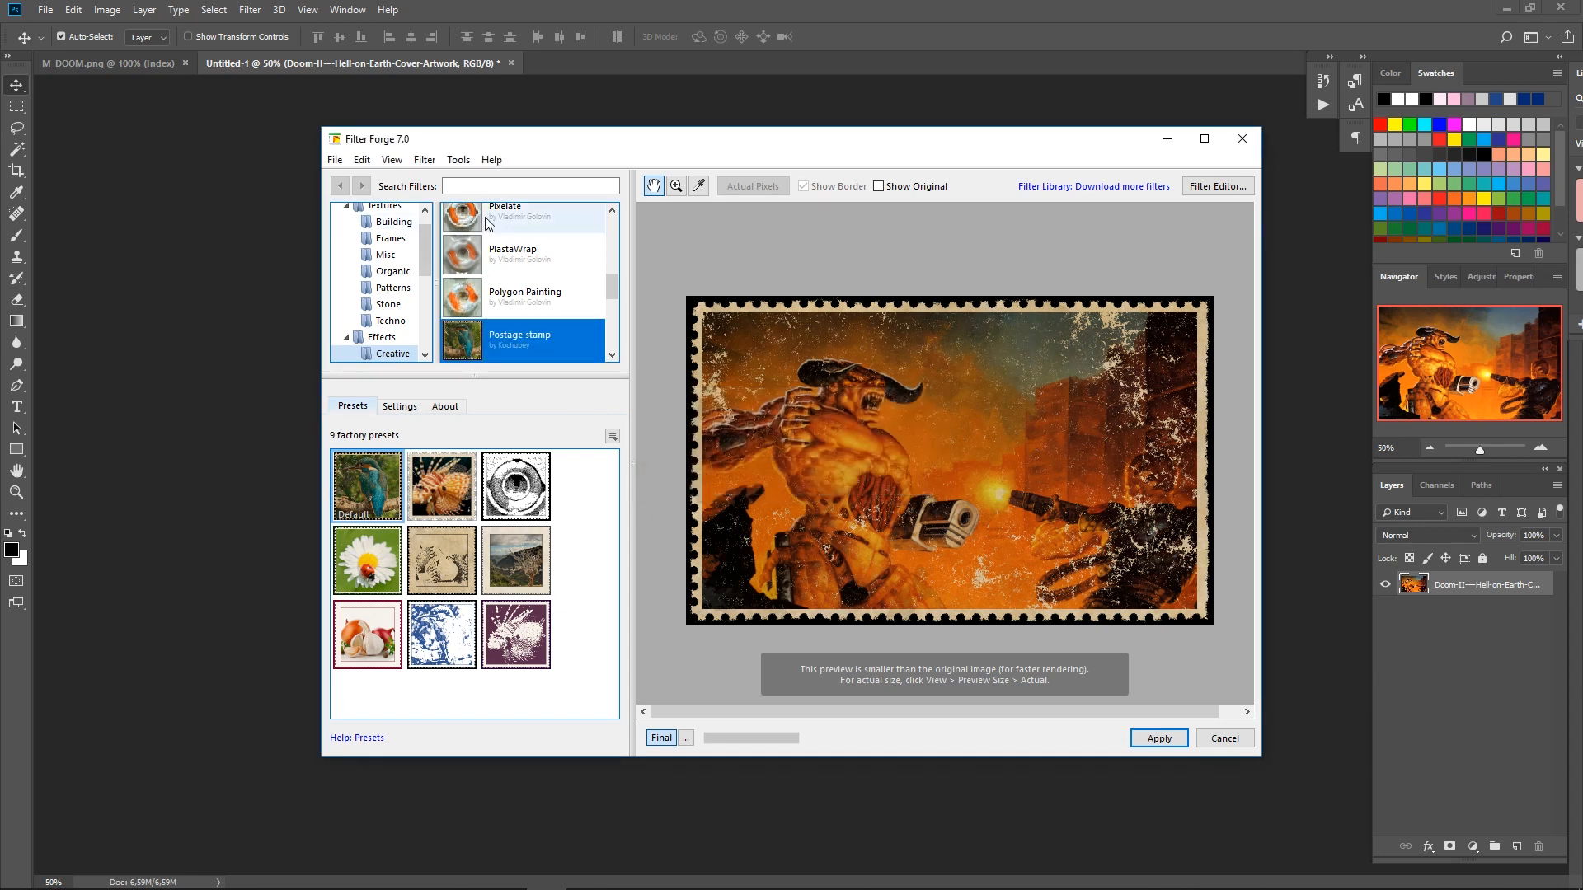
{"action": "left_click", "coordinate": [468, 187]}
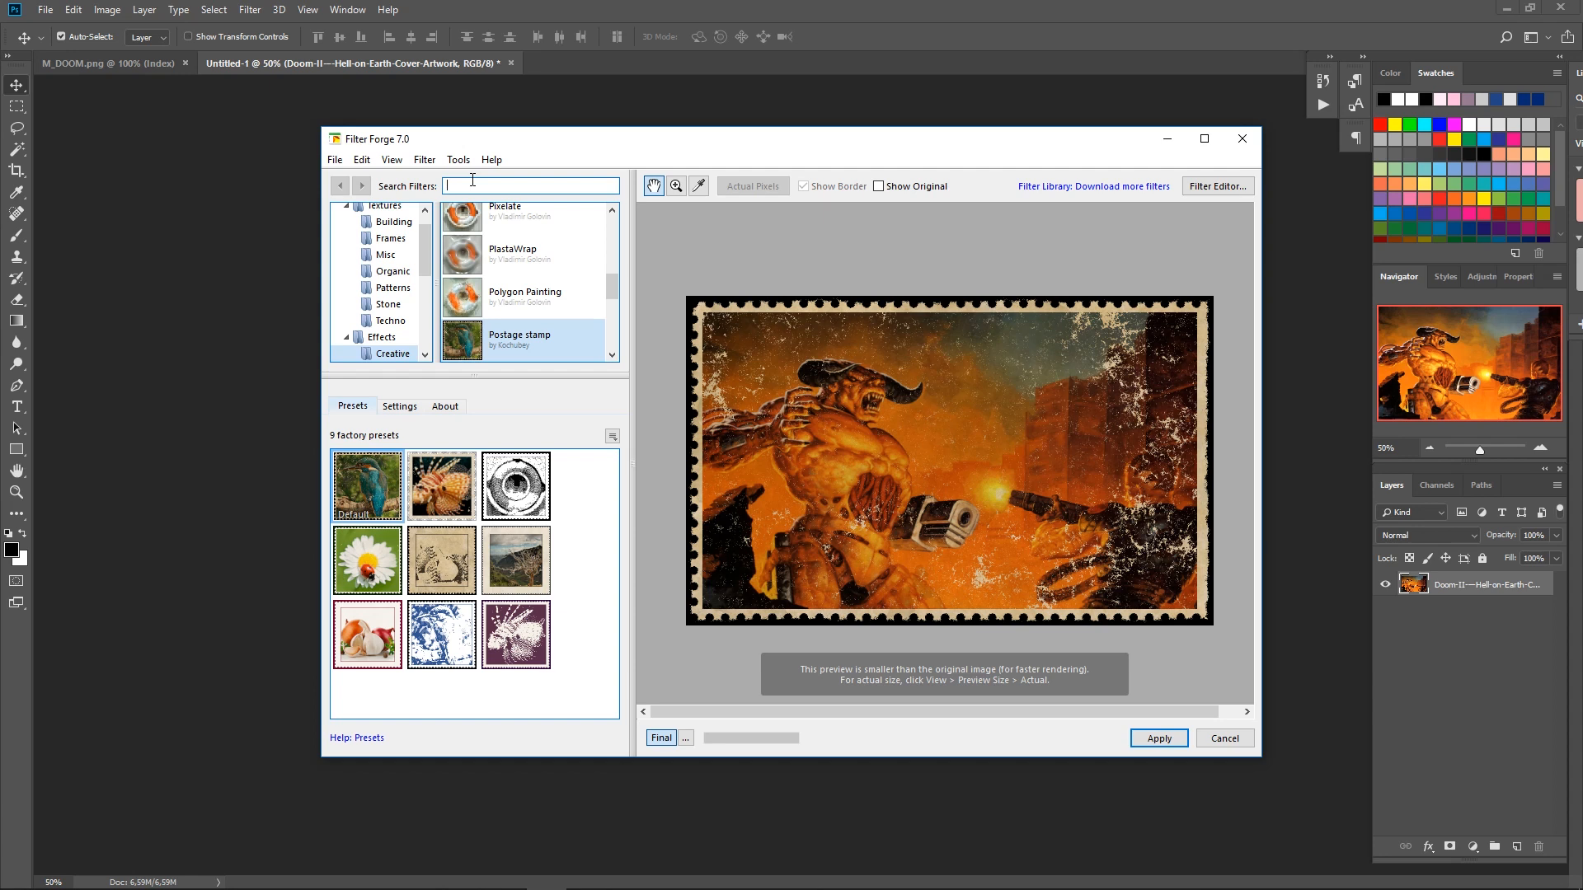
{"action": "type", "text": "vignet"}
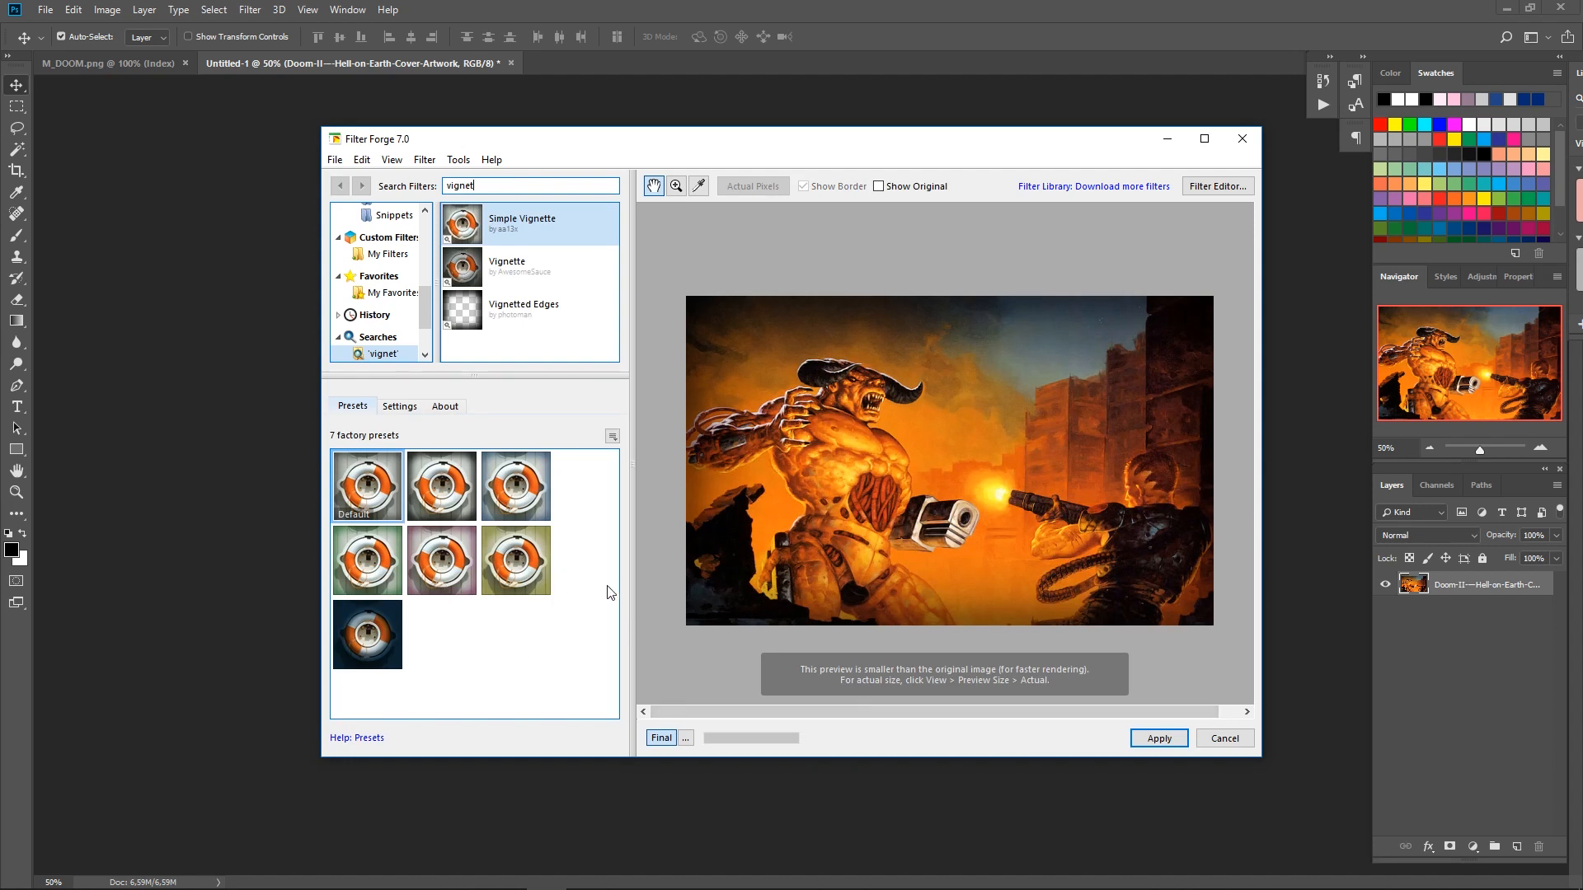
{"action": "left_click", "coordinate": [1159, 738]}
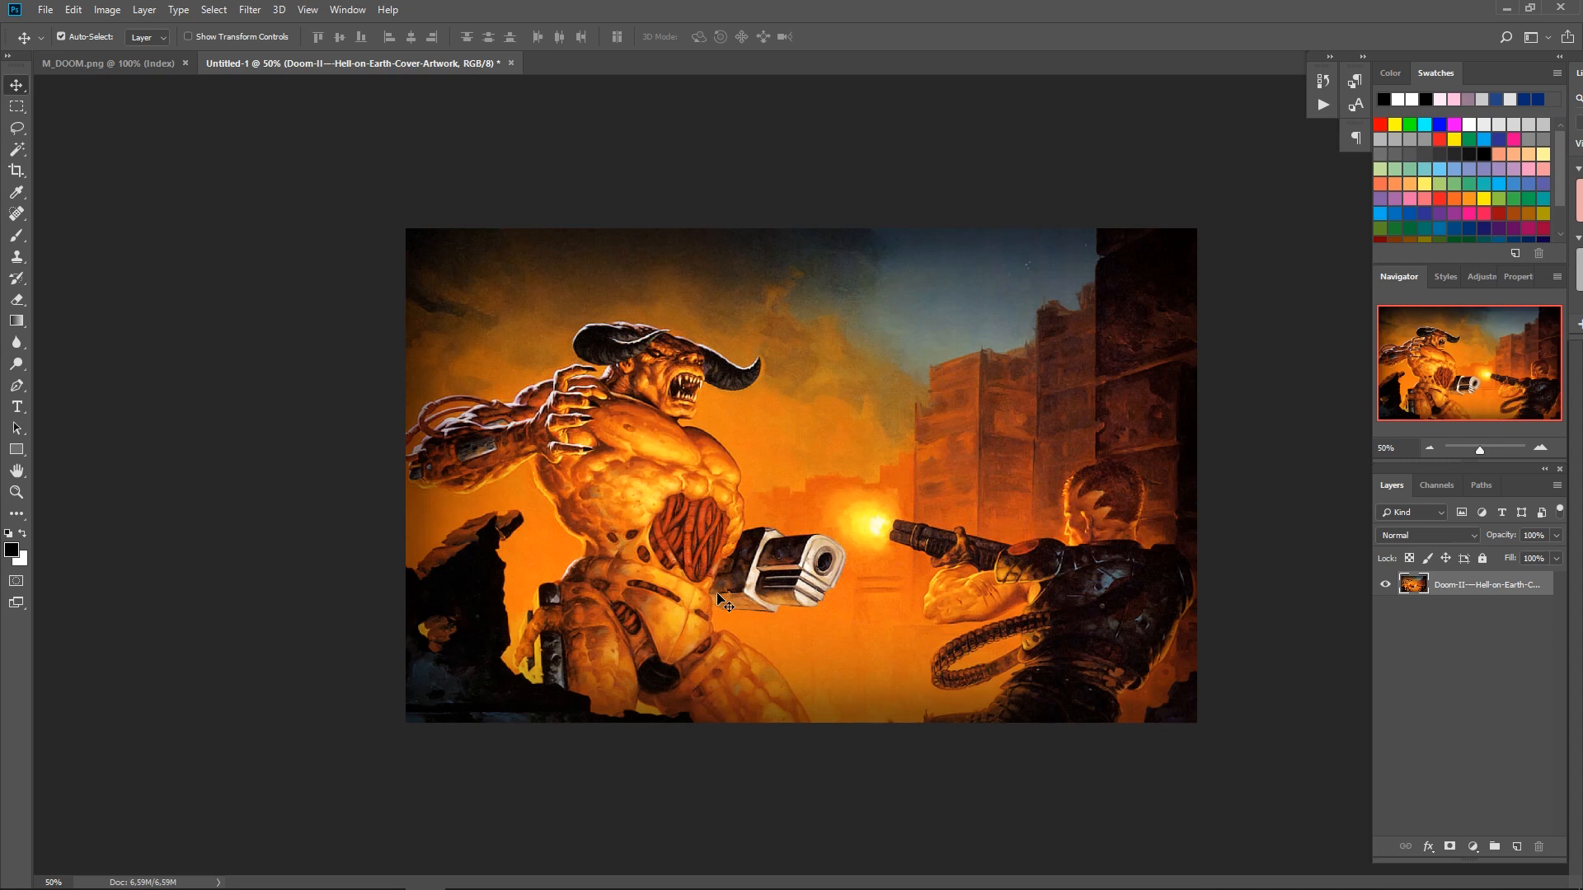
Step: Place DoomTitle.png from the Import & Export folder above the marine and scale it proportionally to about 149%
{"action": "key", "text": "alt+Tab"}
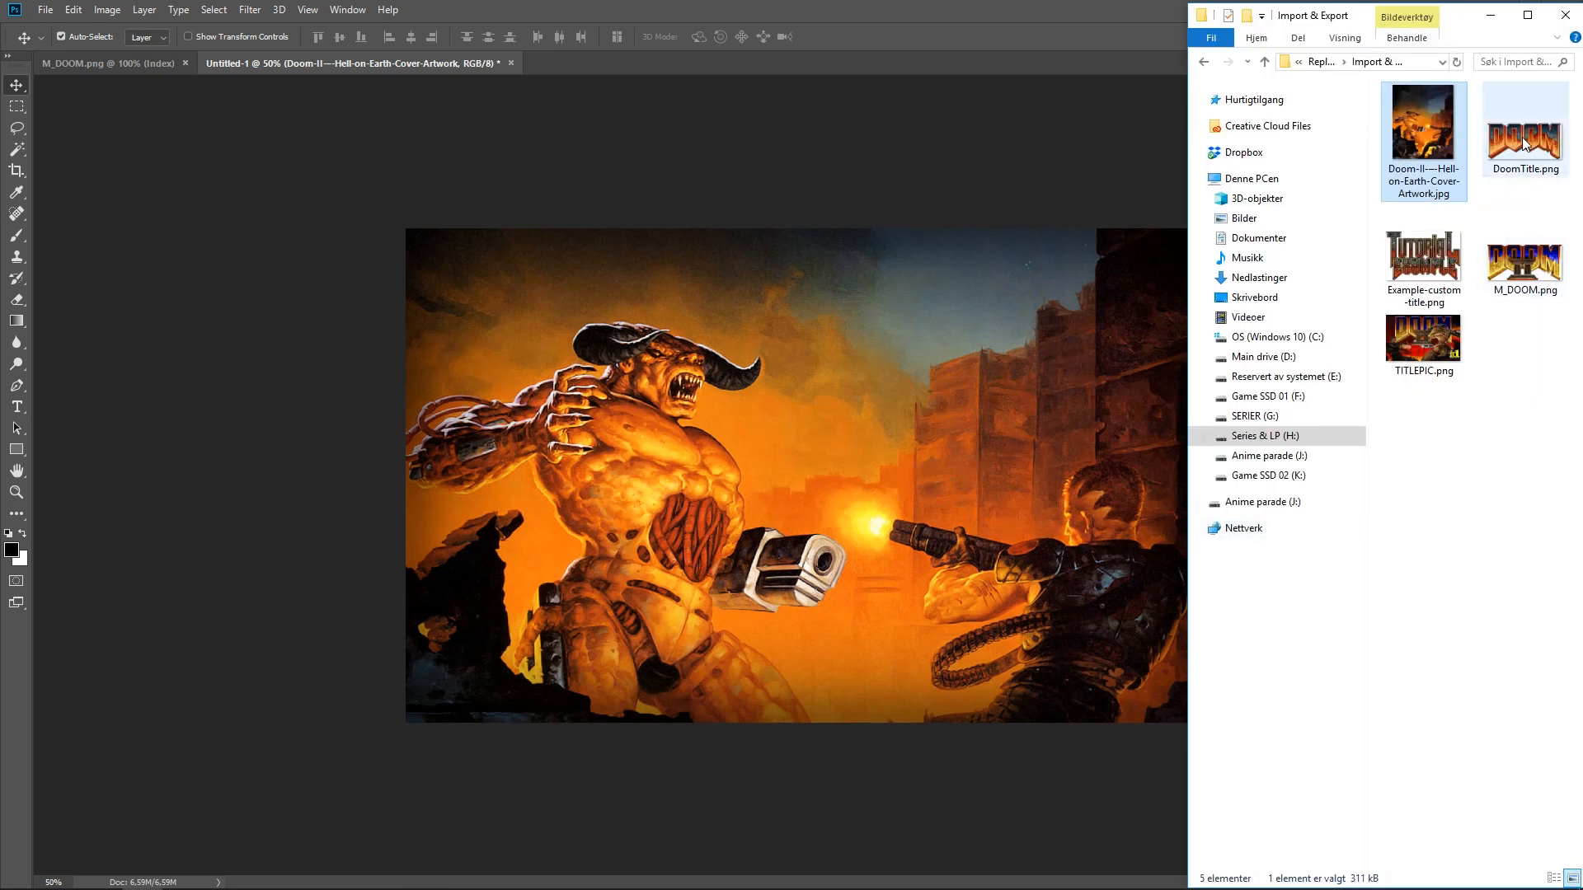
{"action": "left_click_drag", "start_coordinate": [1537, 140], "coordinate": [1116, 316]}
{"action": "left_click_drag", "start_coordinate": [917, 374], "coordinate": [904, 331]}
{"action": "left_click_drag", "start_coordinate": [1006, 379], "coordinate": [1120, 426]}
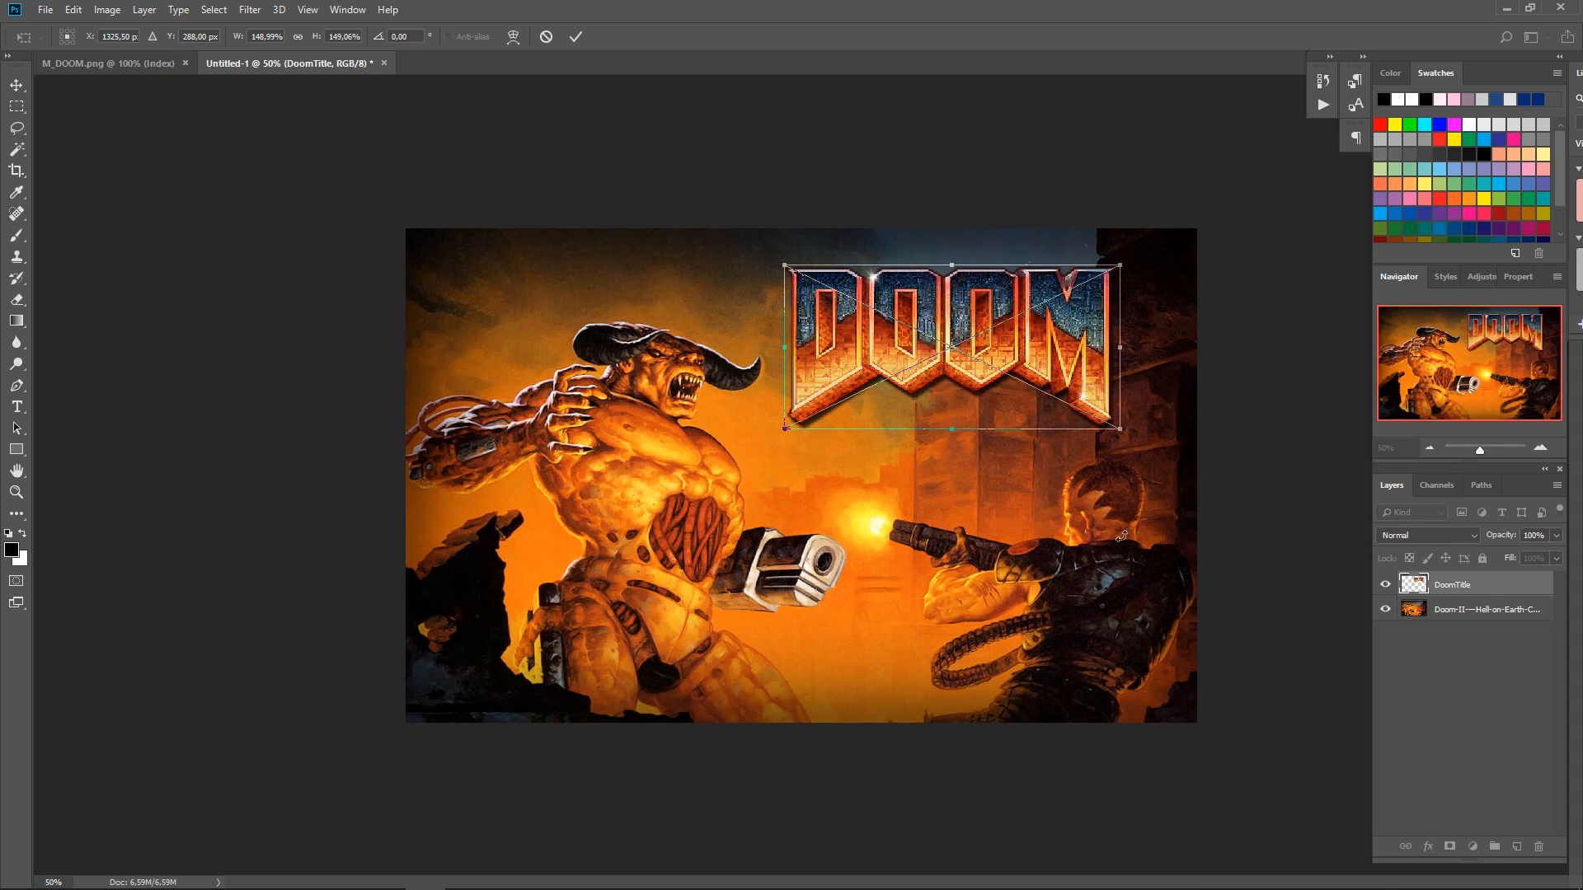
{"action": "key", "text": "Return"}
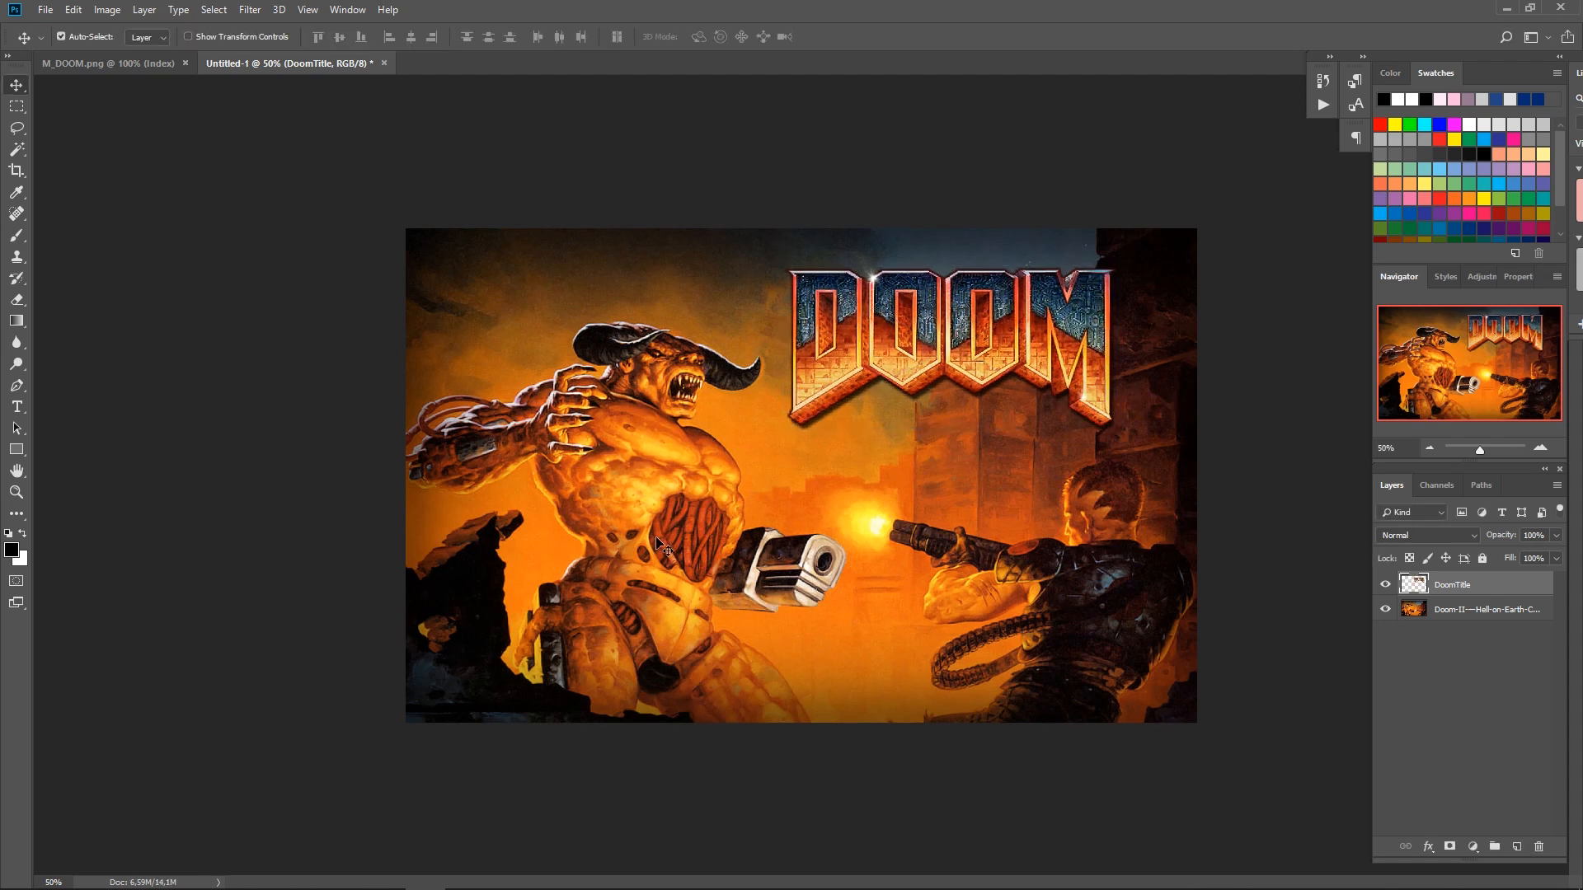
Step: Nudge the DOOM logo up and across into the canvas's upper-right corner, leaving a small margin from the edges
{"action": "key", "text": "shift+Up"}
{"action": "key", "text": "shift+Up"}
{"action": "key", "text": "shift+Up"}
{"action": "key", "text": "shift+Up"}
{"action": "key", "text": "shift+Up"}
{"action": "key", "text": "shift+Up"}
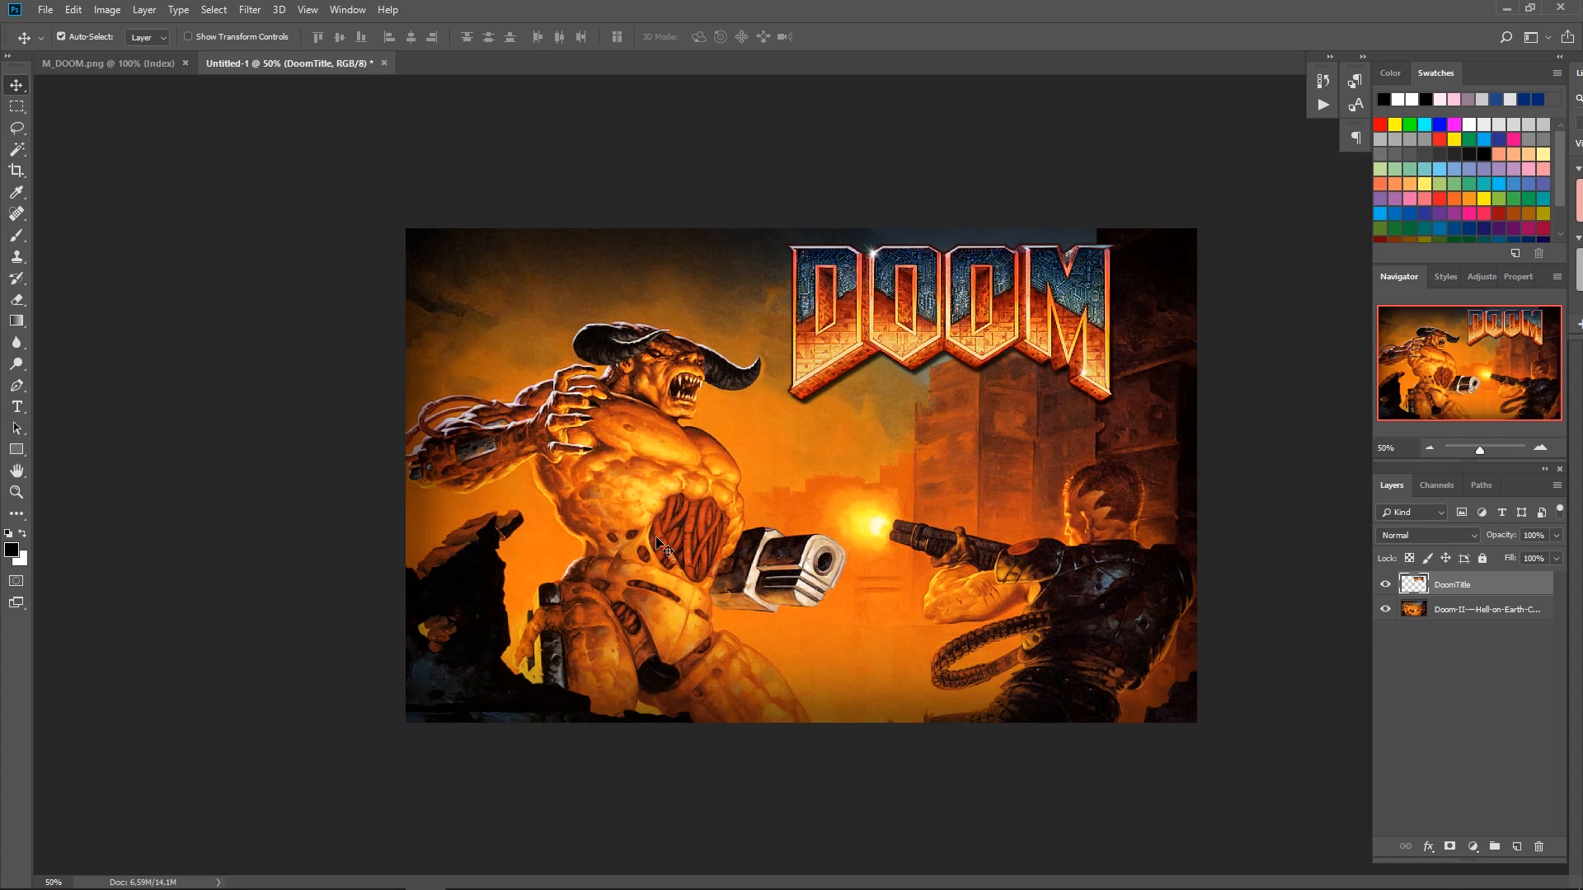
{"action": "key", "text": "shift+Right"}
{"action": "key", "text": "shift+Right"}
{"action": "key", "text": "shift+Right"}
{"action": "key", "text": "shift+Right"}
{"action": "key", "text": "shift+Right"}
{"action": "key", "text": "shift+Right"}
{"action": "key", "text": "shift+Right"}
{"action": "key", "text": "shift+Right"}
{"action": "key", "text": "shift+Right"}
{"action": "key", "text": "shift+Right"}
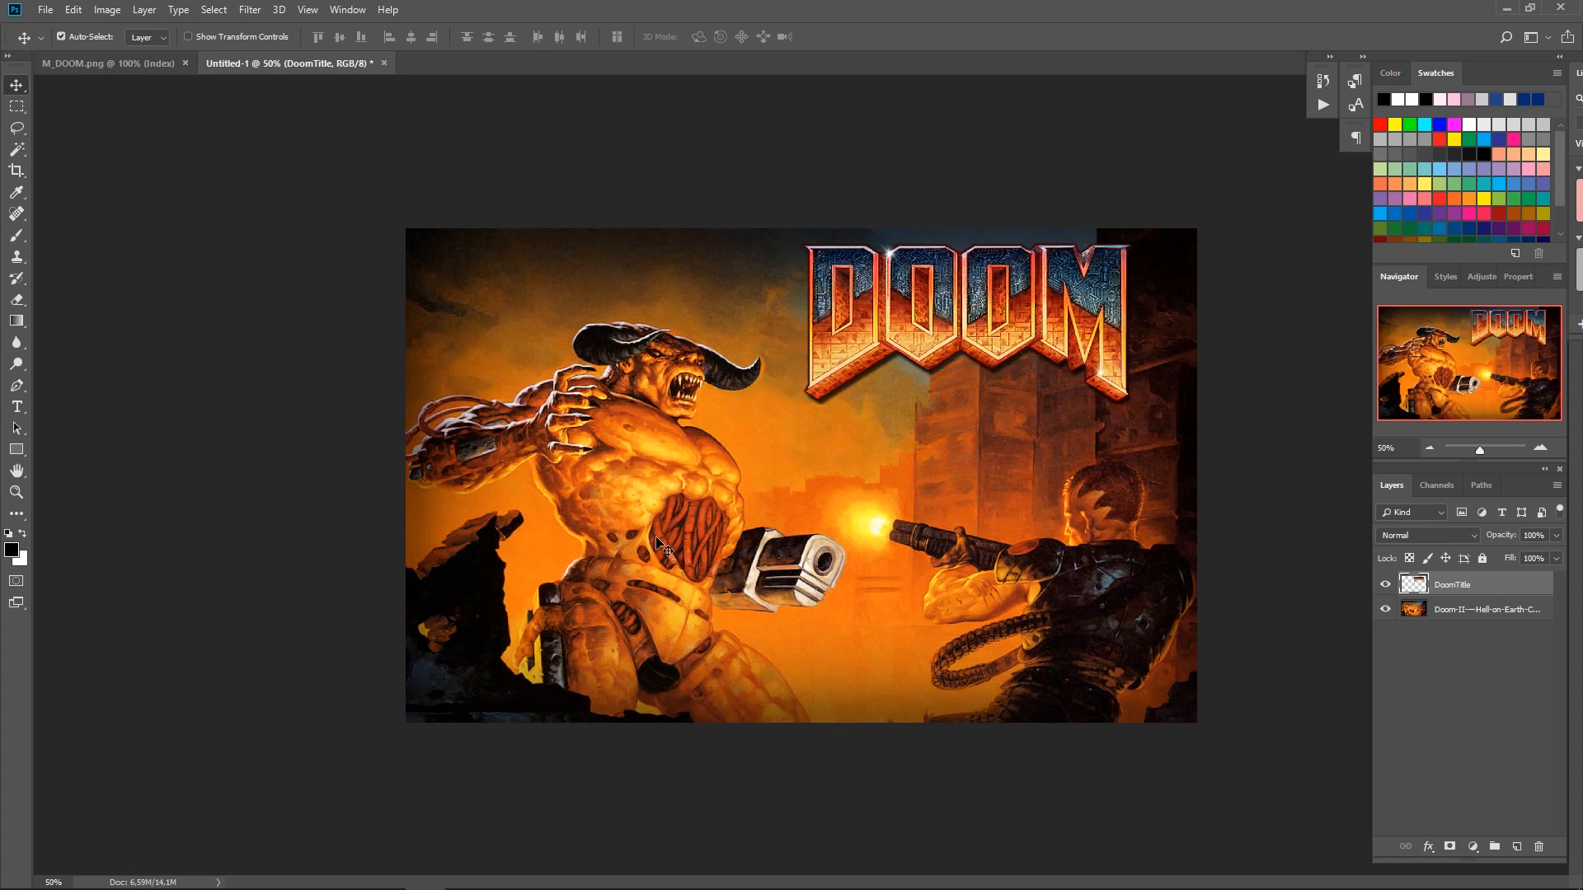
{"action": "key", "text": "shift+Down"}
{"action": "key", "text": "shift+Down"}
{"action": "key", "text": "shift+Down"}
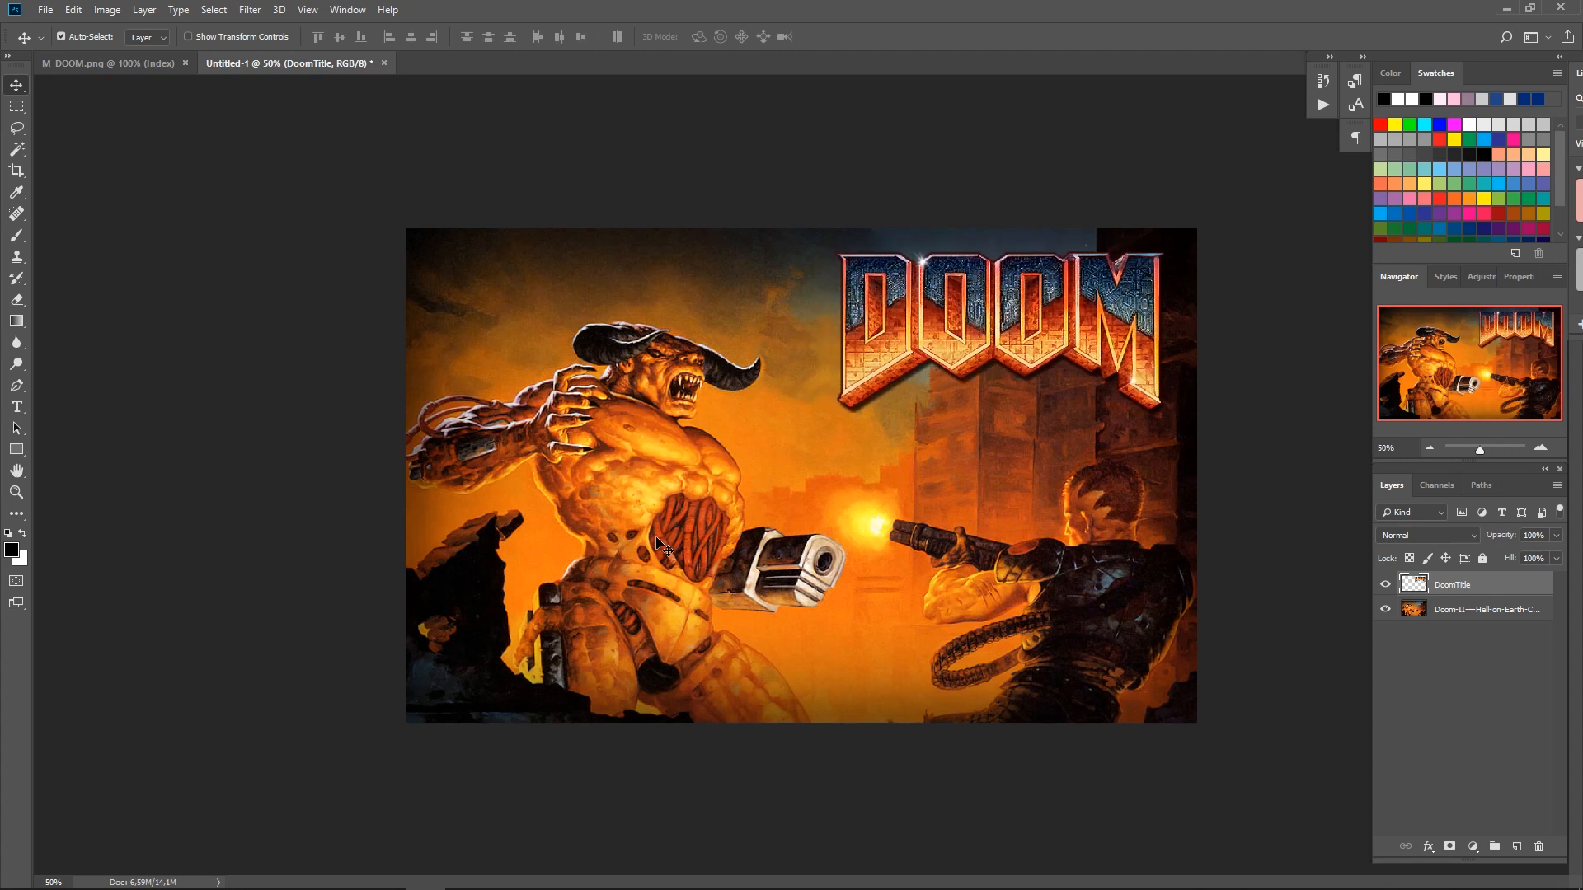
{"action": "key", "text": "shift+Down"}
{"action": "key", "text": "shift+Right"}
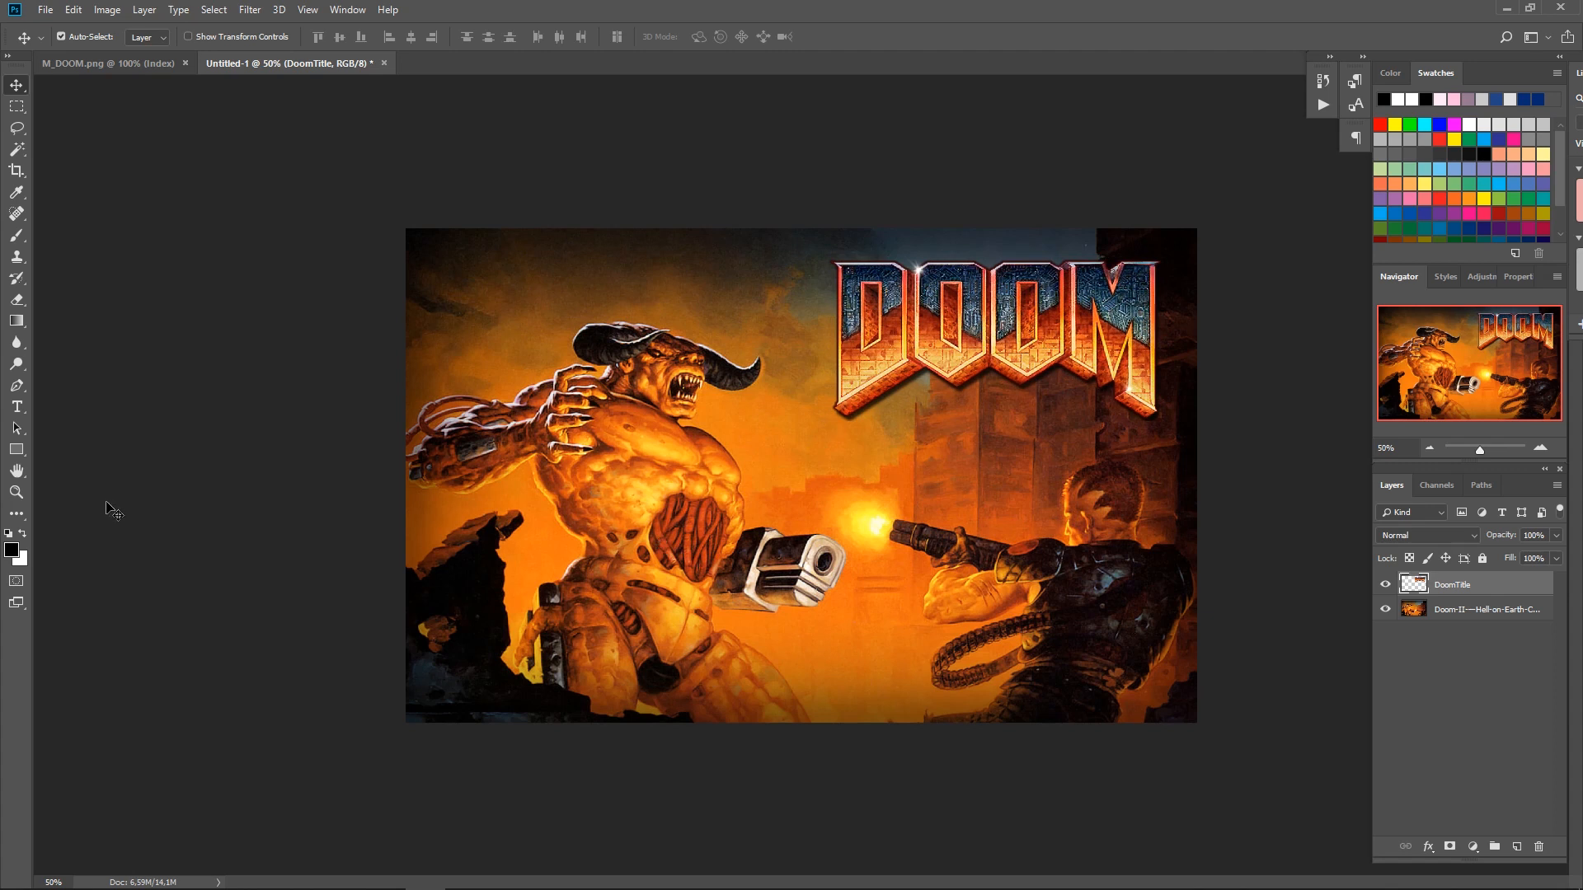
Step: Place Example-custom-title.png from the Import & Export folder below the DOOM logo and enlarge it proportionally to about half the logo's width
{"action": "key", "text": "alt+Tab"}
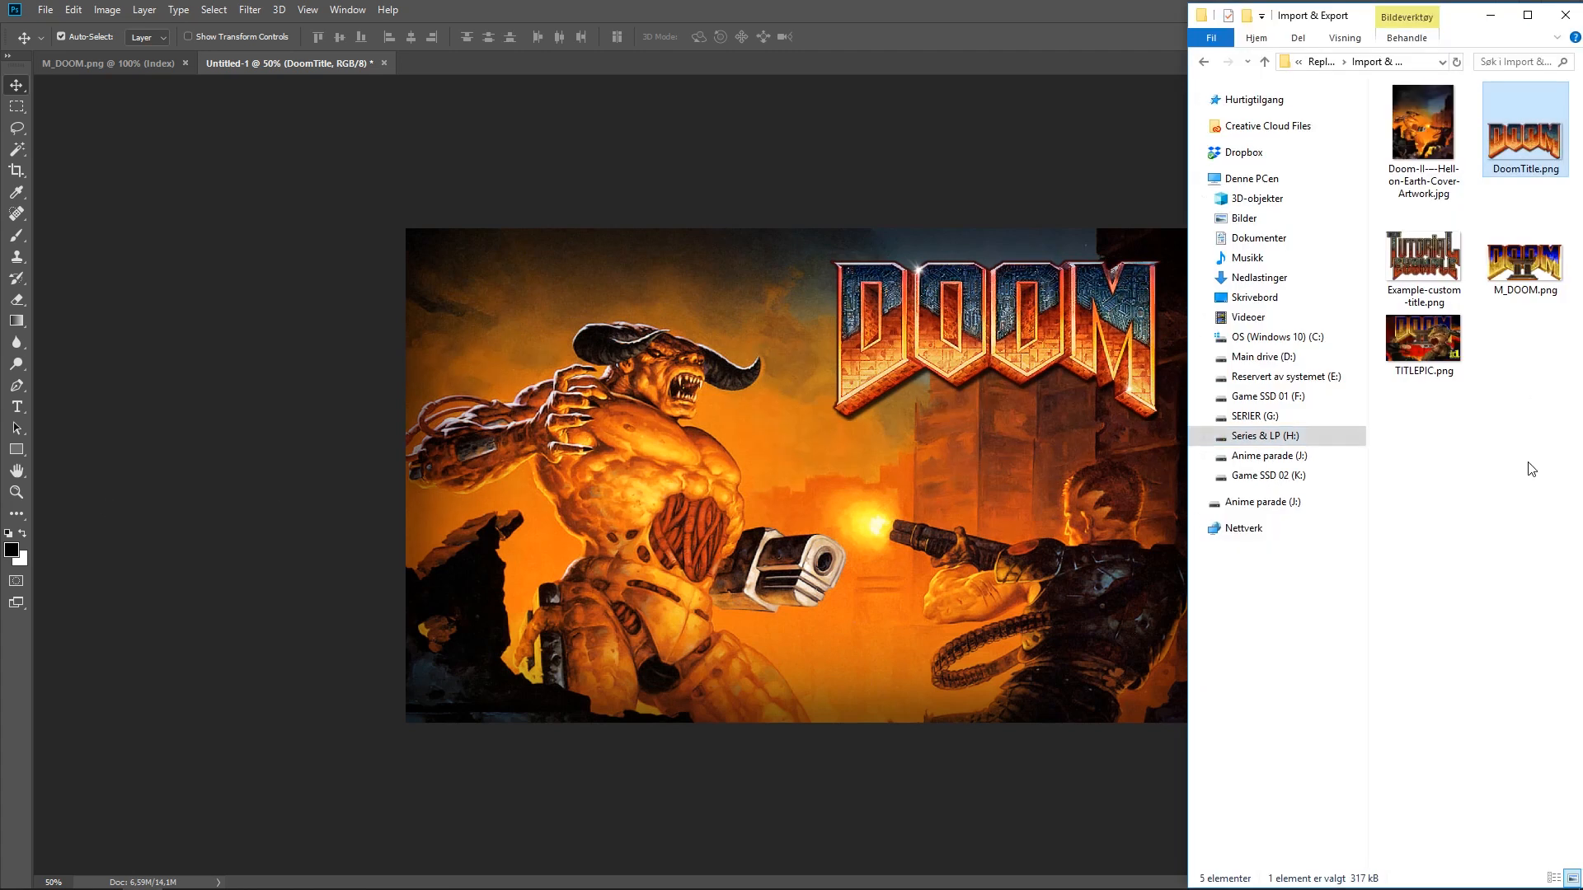
{"action": "left_click", "coordinate": [1427, 254]}
{"action": "left_click_drag", "start_coordinate": [1426, 254], "coordinate": [1001, 470]}
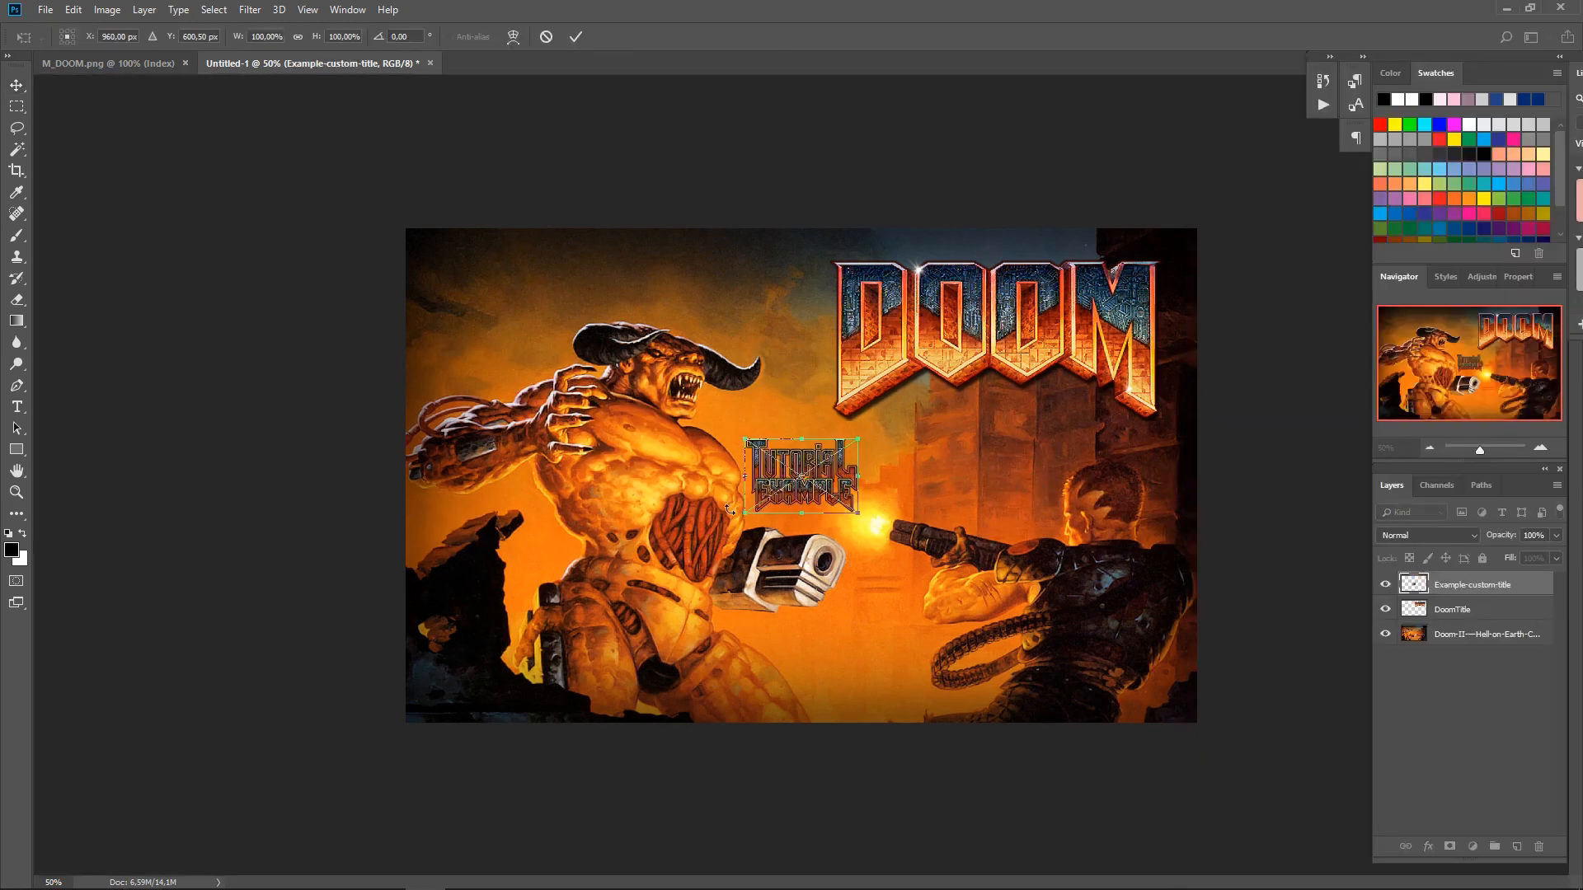
{"action": "left_click_drag", "start_coordinate": [798, 468], "coordinate": [956, 432]}
{"action": "left_click_drag", "start_coordinate": [1016, 476], "coordinate": [1071, 504]}
{"action": "key", "text": "Return"}
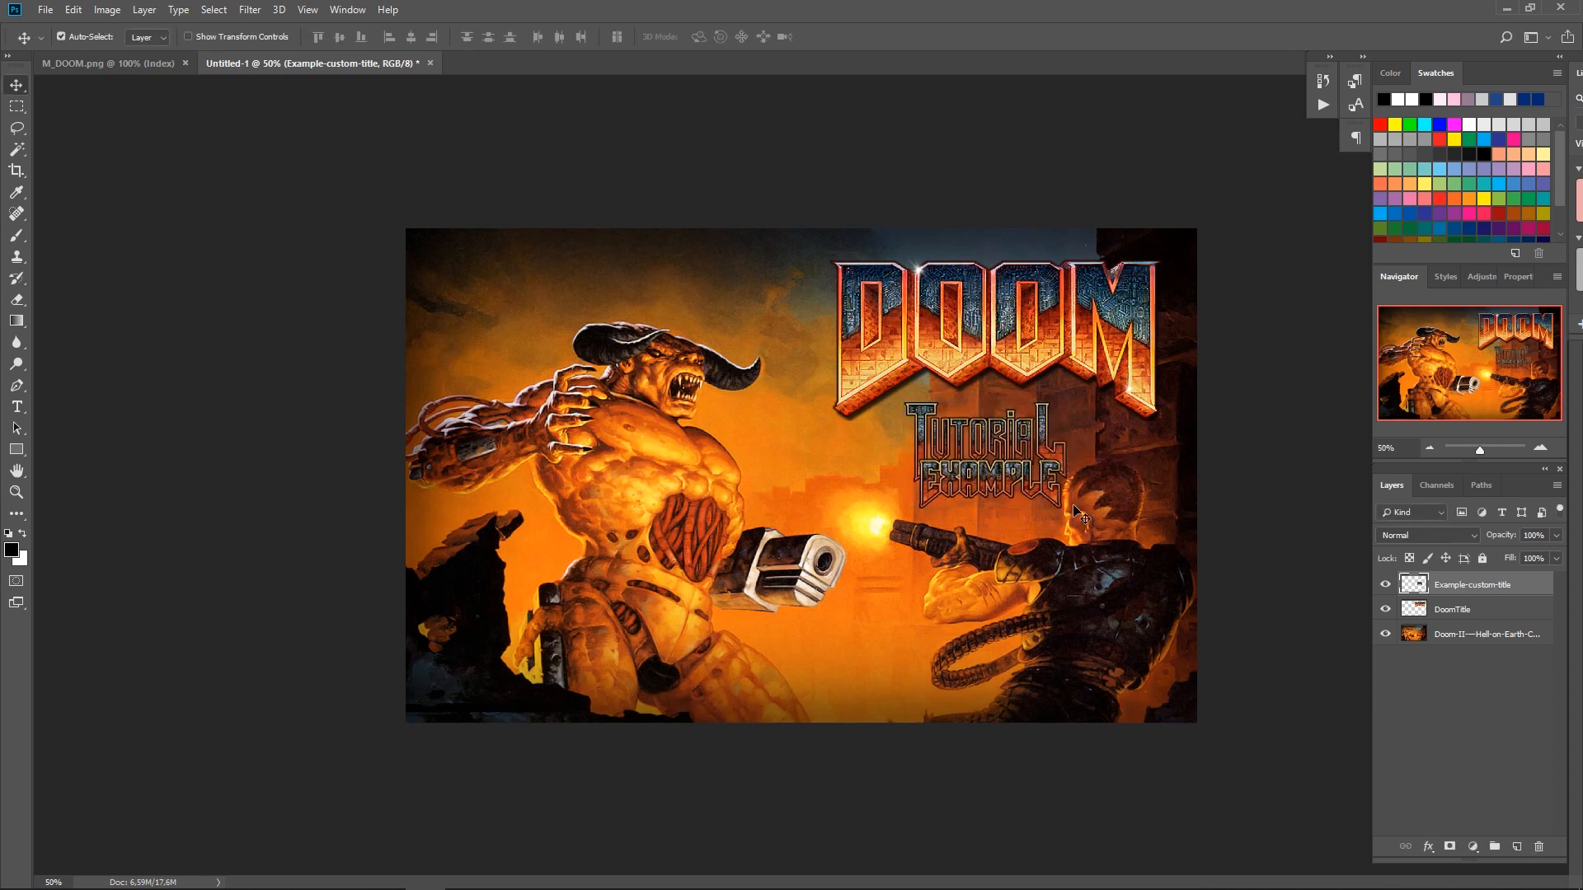
Step: Nudge the custom title slightly left and up so it sits close beneath the centre of the DOOM logo
{"action": "key", "text": "Left"}
{"action": "key", "text": "Left"}
{"action": "key", "text": "Left"}
{"action": "key", "text": "Left"}
{"action": "key", "text": "Up"}
{"action": "key", "text": "Up"}
{"action": "key", "text": "Up"}
{"action": "key", "text": "Up"}
{"action": "key", "text": "Up"}
{"action": "key", "text": "Up"}
{"action": "key", "text": "Up"}
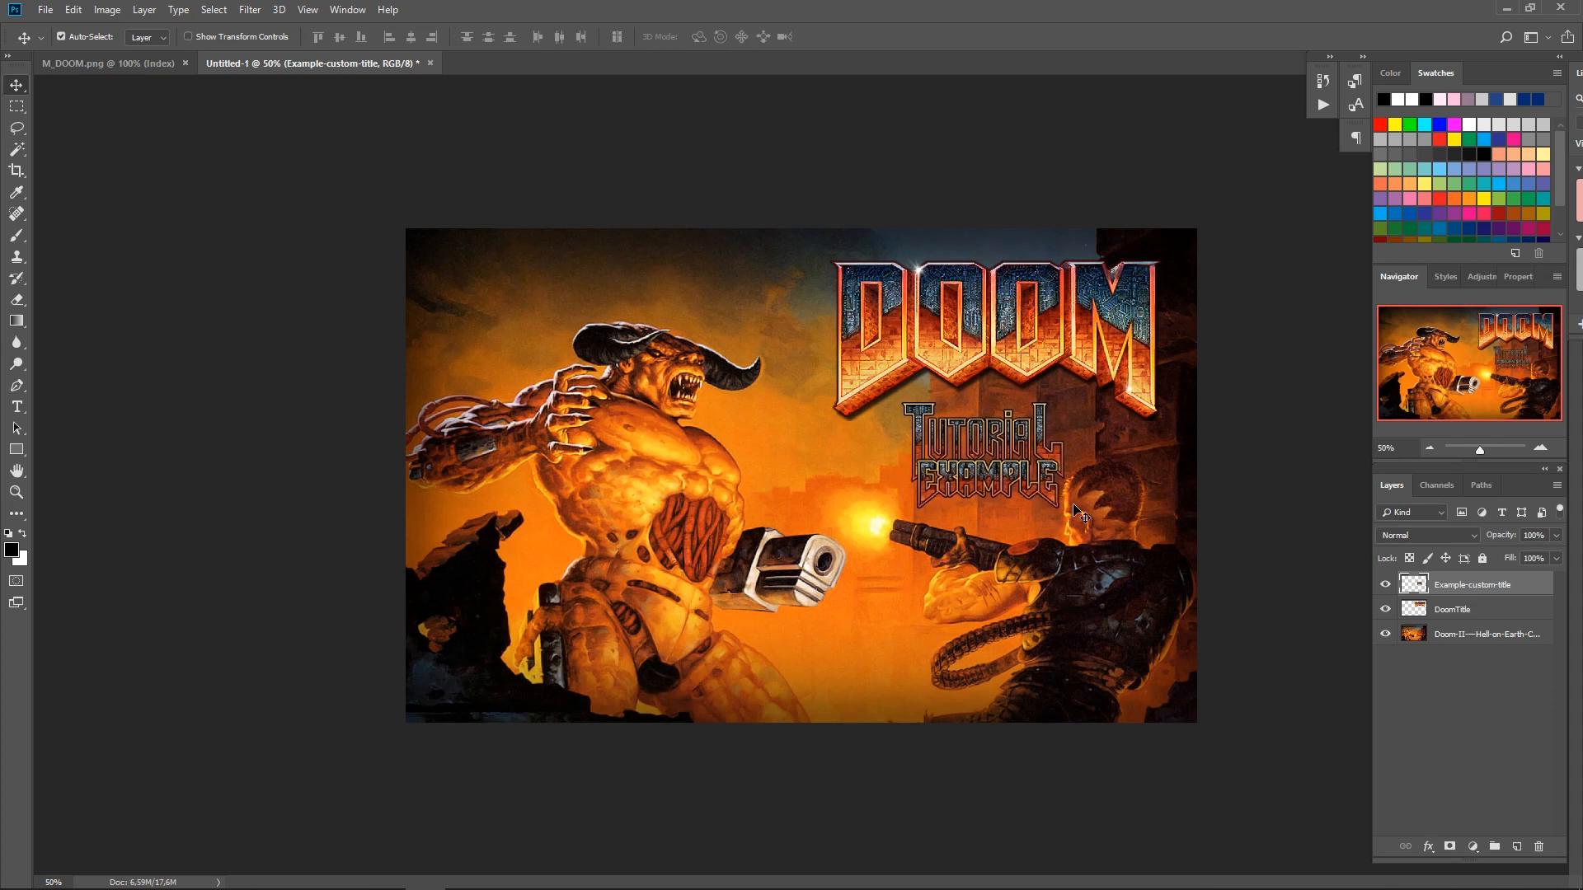
{"action": "key", "text": "Left"}
{"action": "key", "text": "Left"}
{"action": "key", "text": "Left"}
{"action": "key", "text": "Left"}
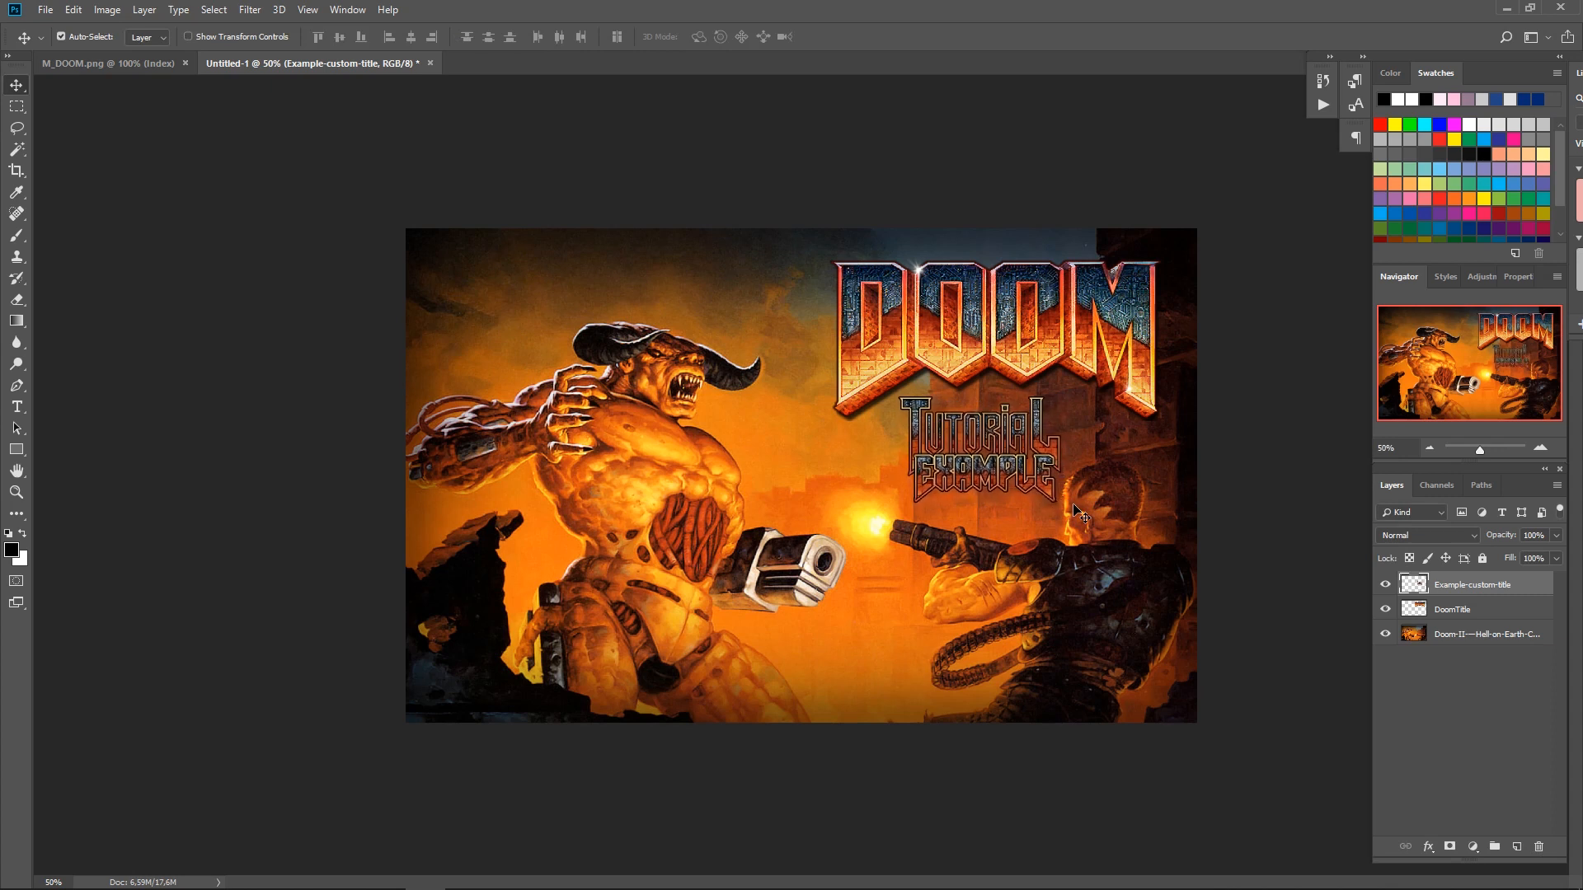
{"action": "key", "text": "Up"}
{"action": "key", "text": "Up"}
{"action": "key", "text": "Up"}
{"action": "key", "text": "Up"}
{"action": "key", "text": "Up"}
{"action": "key", "text": "Up"}
{"action": "key", "text": "Up"}
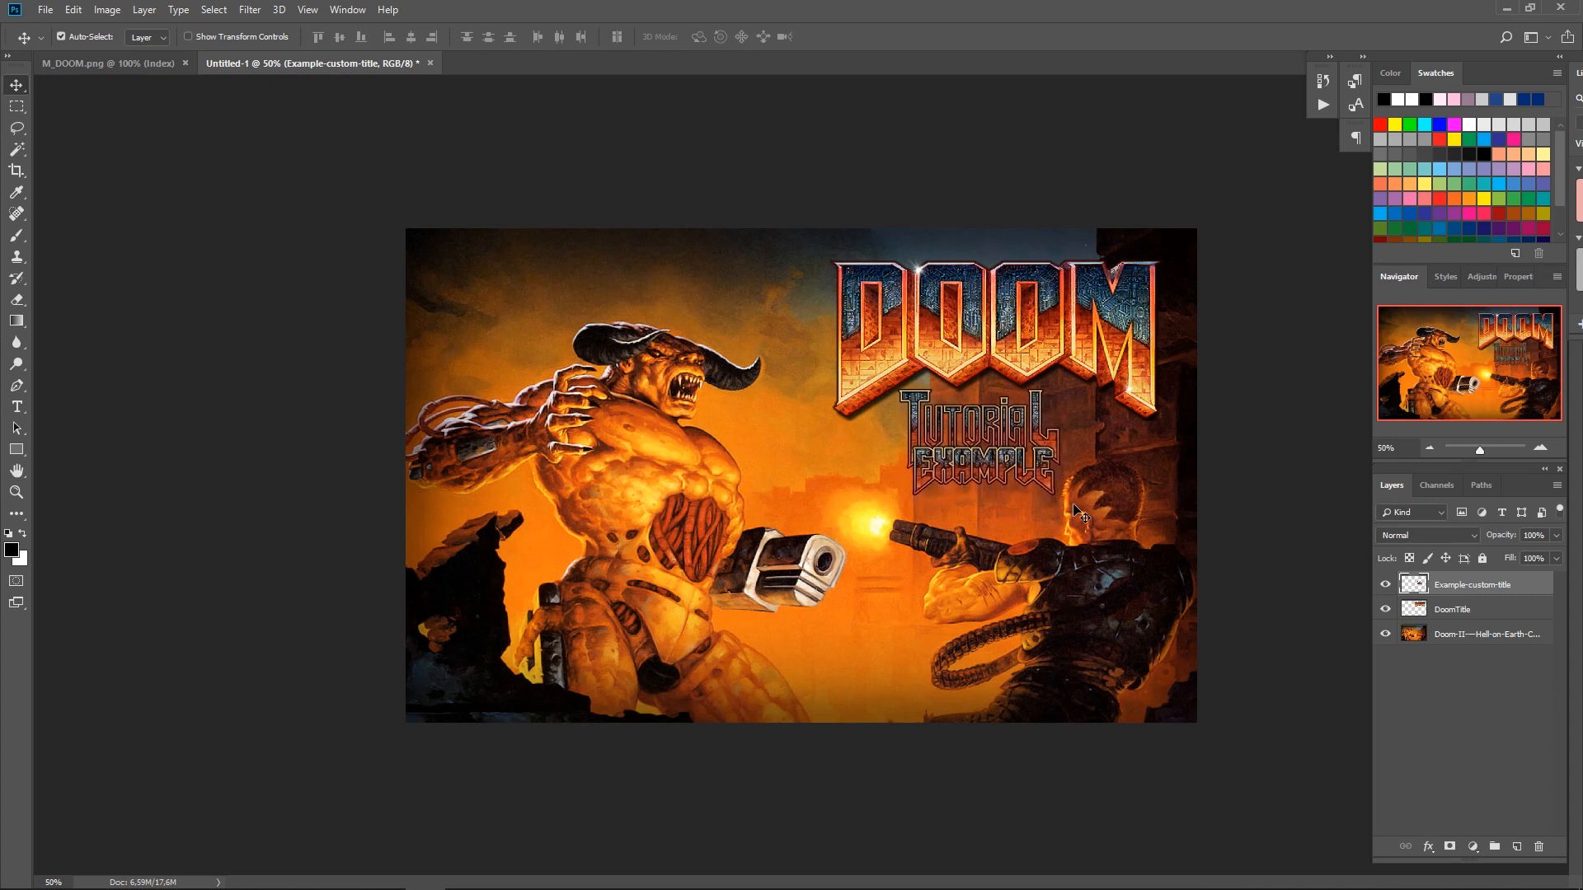
{"action": "key", "text": "Up"}
{"action": "key", "text": "Up"}
{"action": "key", "text": "Up"}
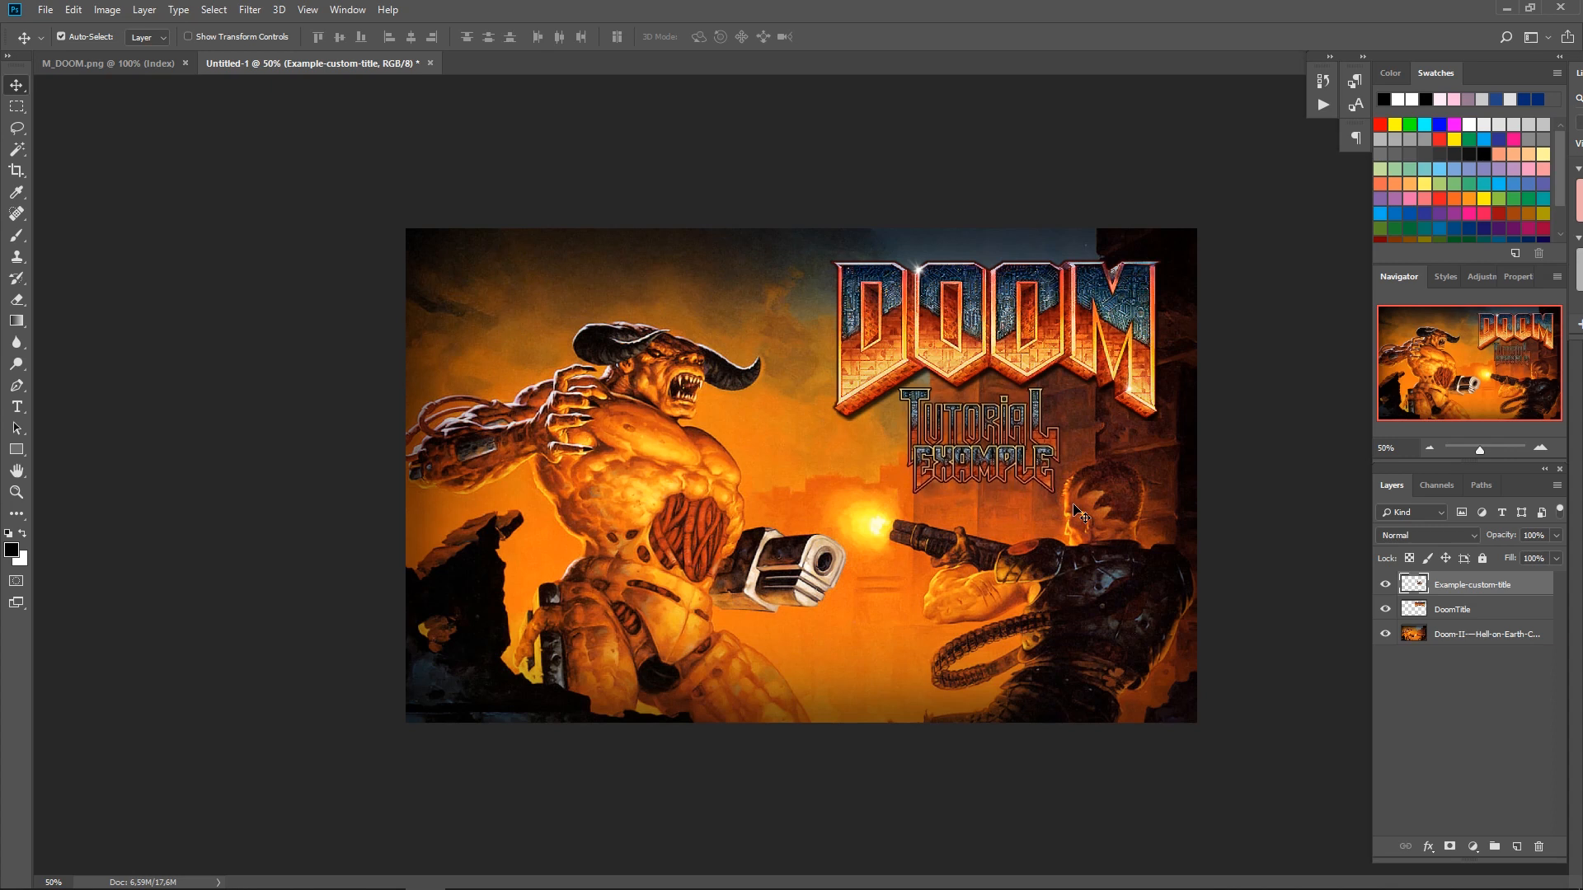
Step: Try the custom title higher, overlapping the DOOM logo, and move it back down beneath the logo
{"action": "key", "text": "shift+Up"}
{"action": "key", "text": "shift+Up"}
{"action": "key", "text": "shift+Up"}
{"action": "key", "text": "shift+Up"}
{"action": "key", "text": "shift+Up"}
{"action": "key", "text": "shift+Up"}
{"action": "key", "text": "shift+Up"}
{"action": "key", "text": "shift+Up"}
{"action": "key", "text": "shift+Up"}
{"action": "key", "text": "shift+Up"}
{"action": "key", "text": "shift+Up"}
{"action": "key", "text": "shift+Up"}
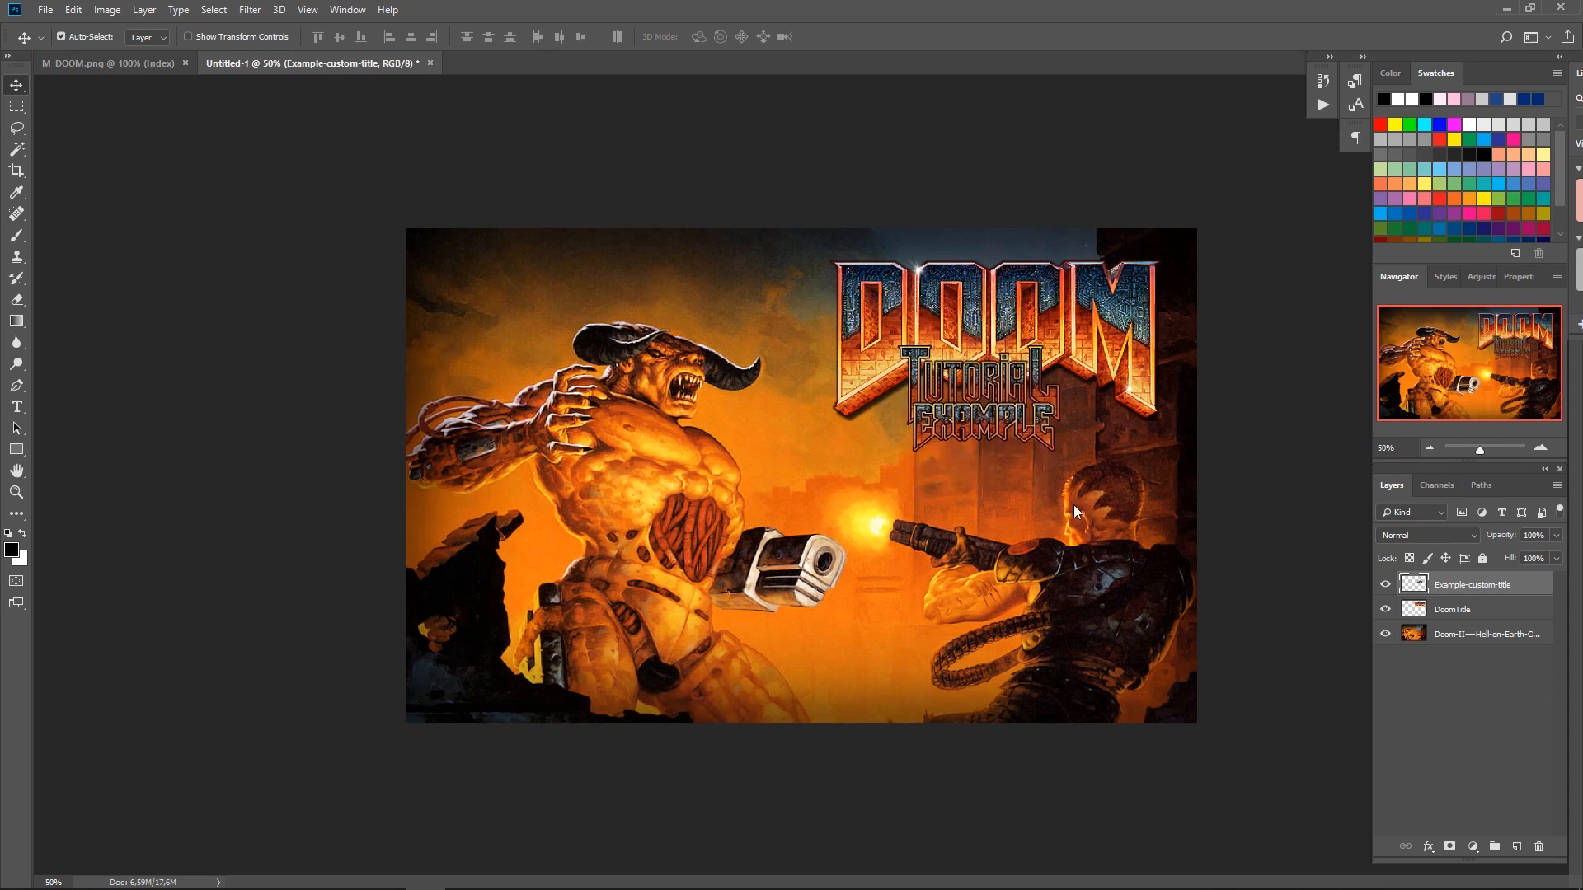
{"action": "key", "text": "shift+Down"}
{"action": "key", "text": "shift+Down"}
{"action": "key", "text": "shift+Down"}
{"action": "key", "text": "shift+Down"}
{"action": "key", "text": "shift+Down"}
{"action": "key", "text": "shift+Down"}
{"action": "key", "text": "shift+Down"}
{"action": "key", "text": "shift+Down"}
{"action": "key", "text": "shift+Down"}
{"action": "key", "text": "shift+Down"}
{"action": "key", "text": "shift+Down"}
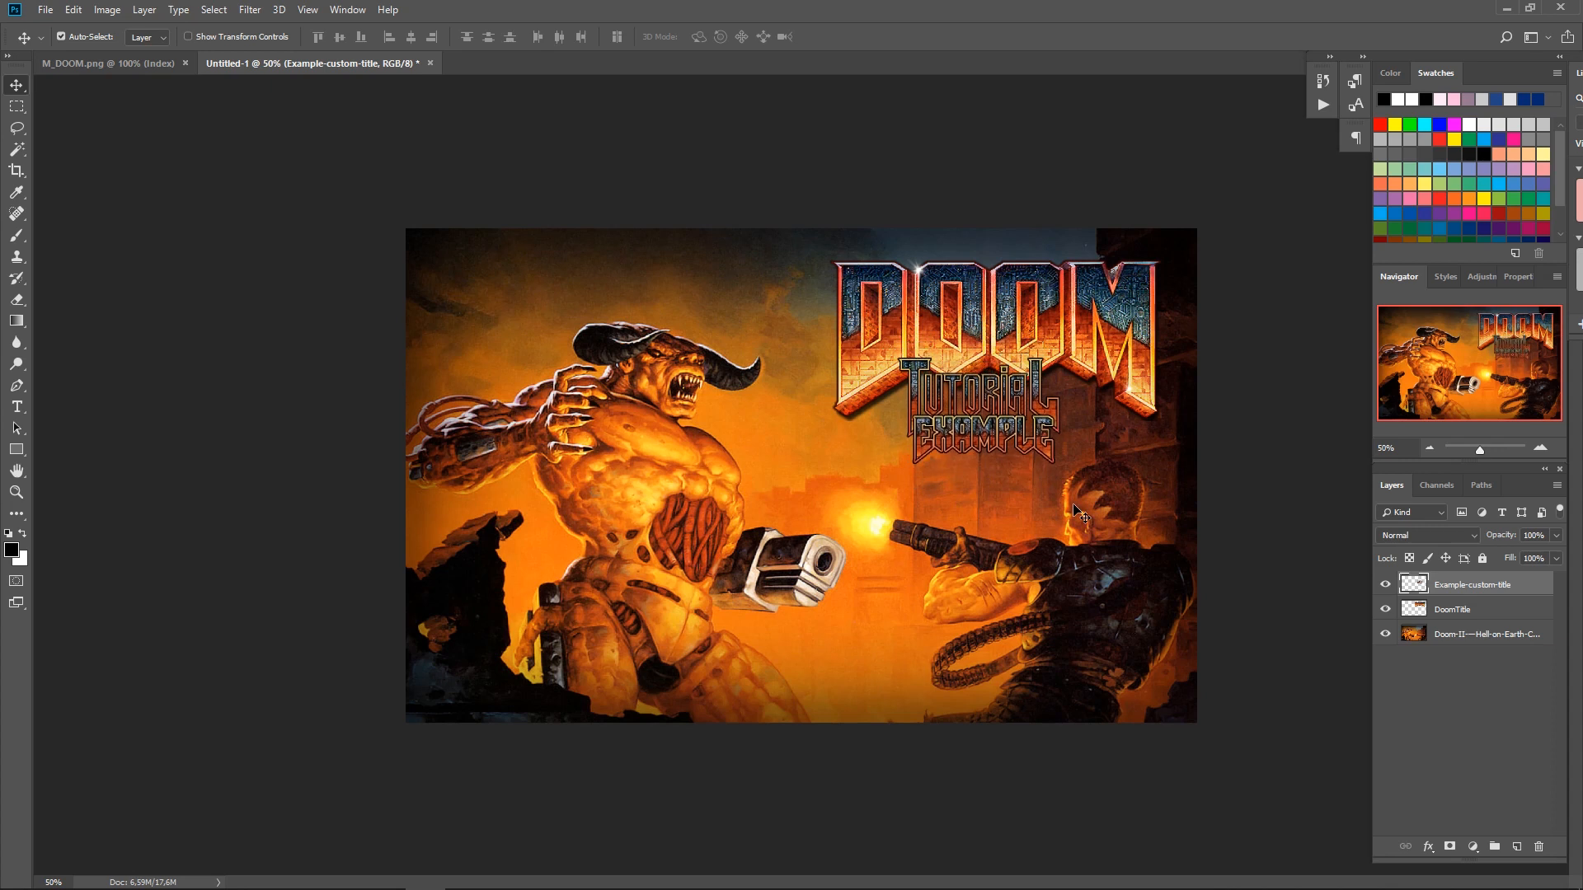
{"action": "key", "text": "shift+Down"}
{"action": "key", "text": "shift+Down"}
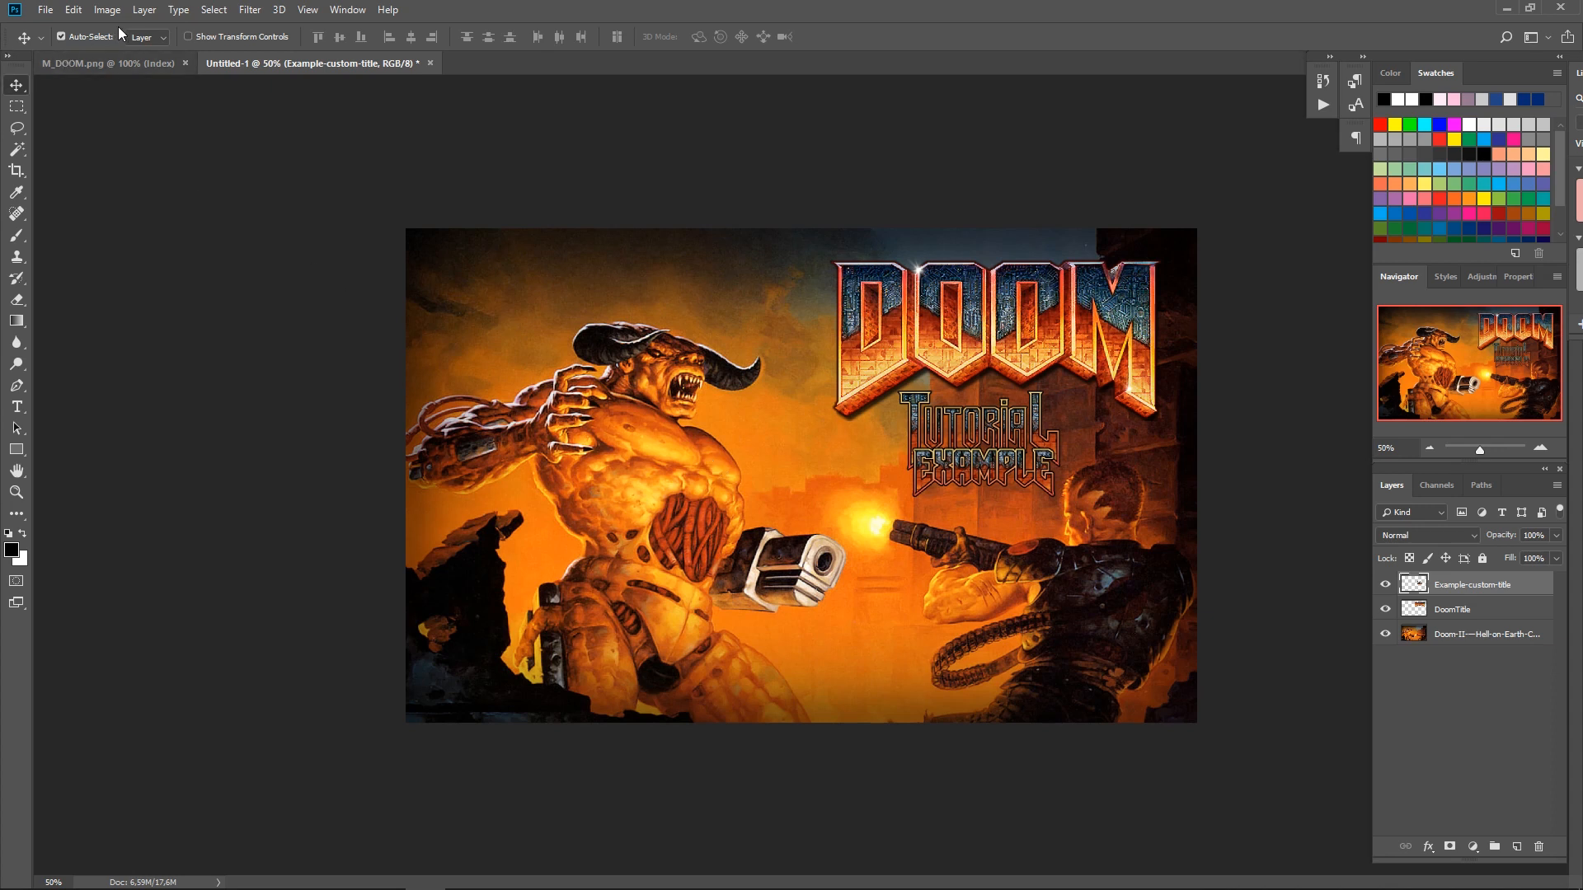
Step: Flatten the artwork, DOOM logo and custom title layers into a single background layer
{"action": "left_click", "coordinate": [145, 11]}
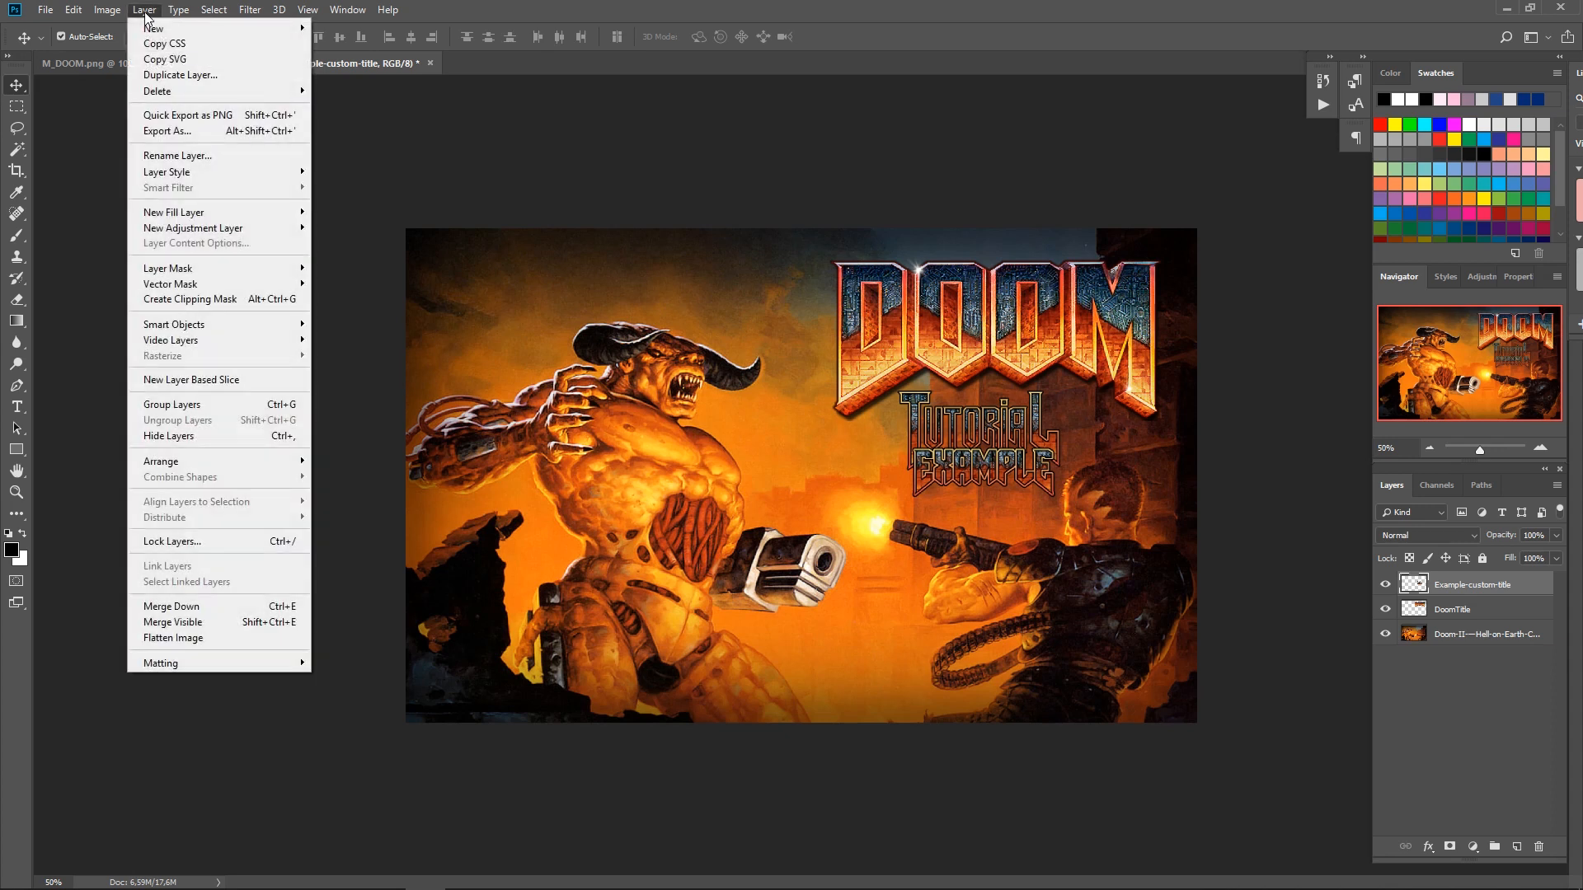
{"action": "left_click", "coordinate": [182, 639]}
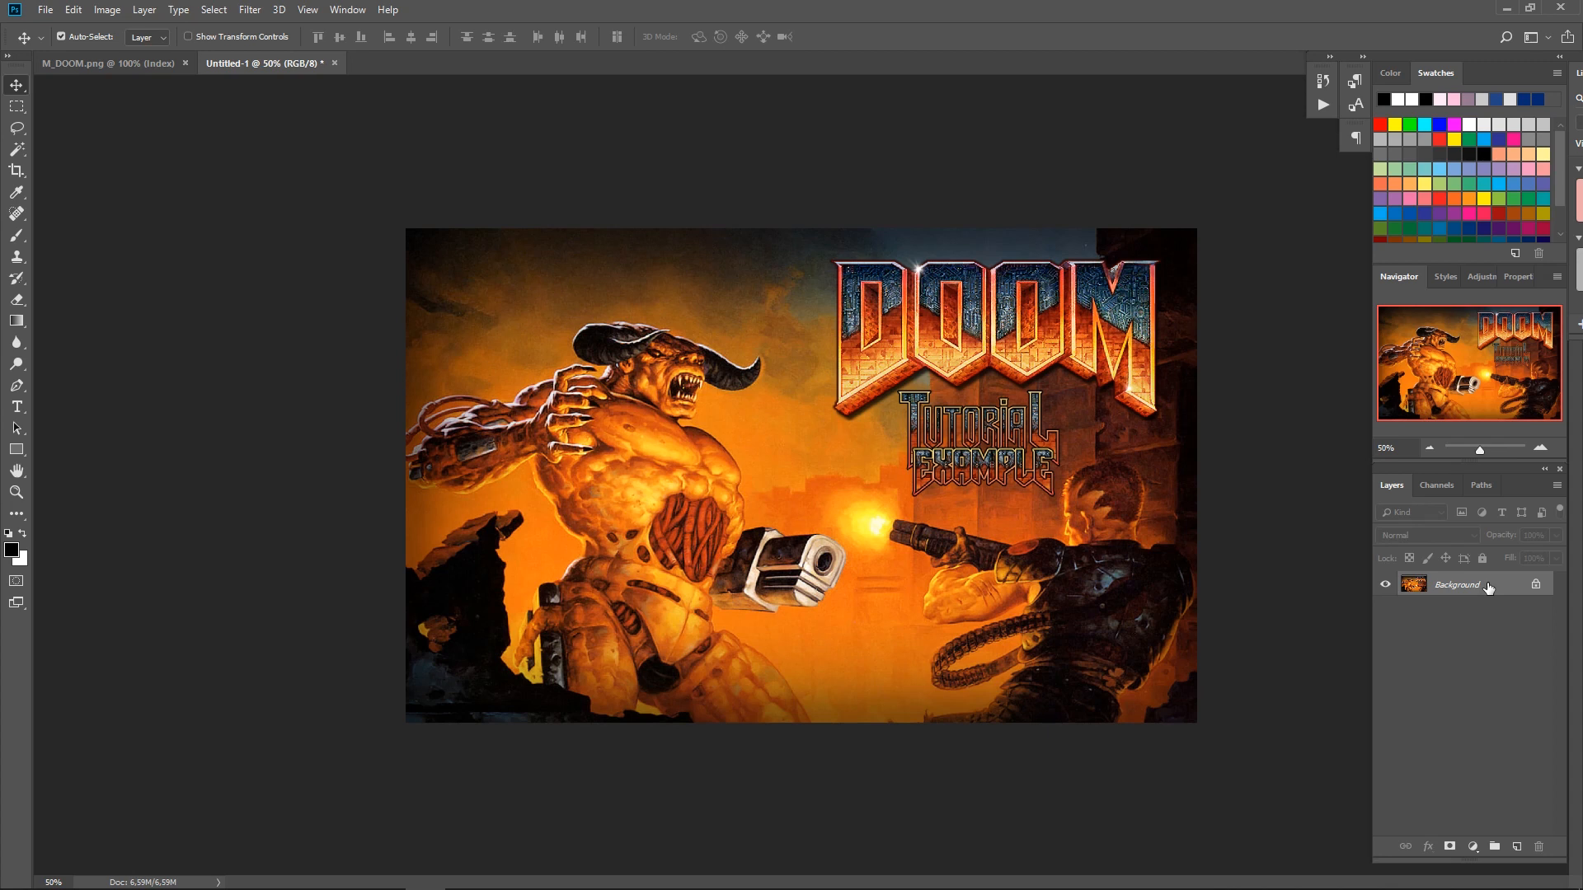
{"action": "left_click", "coordinate": [44, 11]}
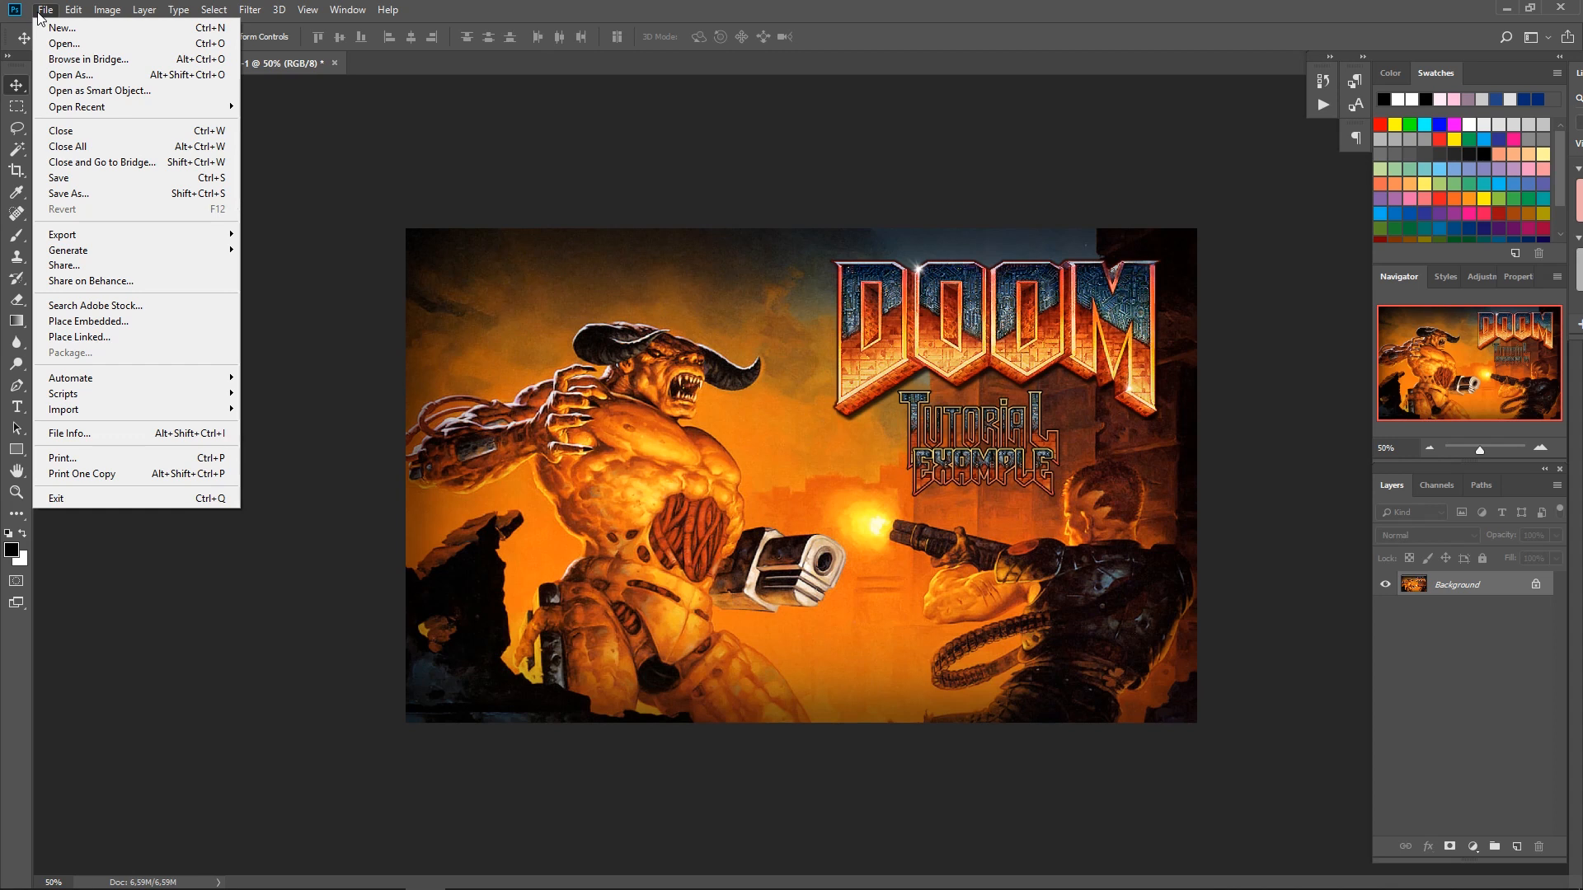
{"action": "left_click", "coordinate": [43, 10]}
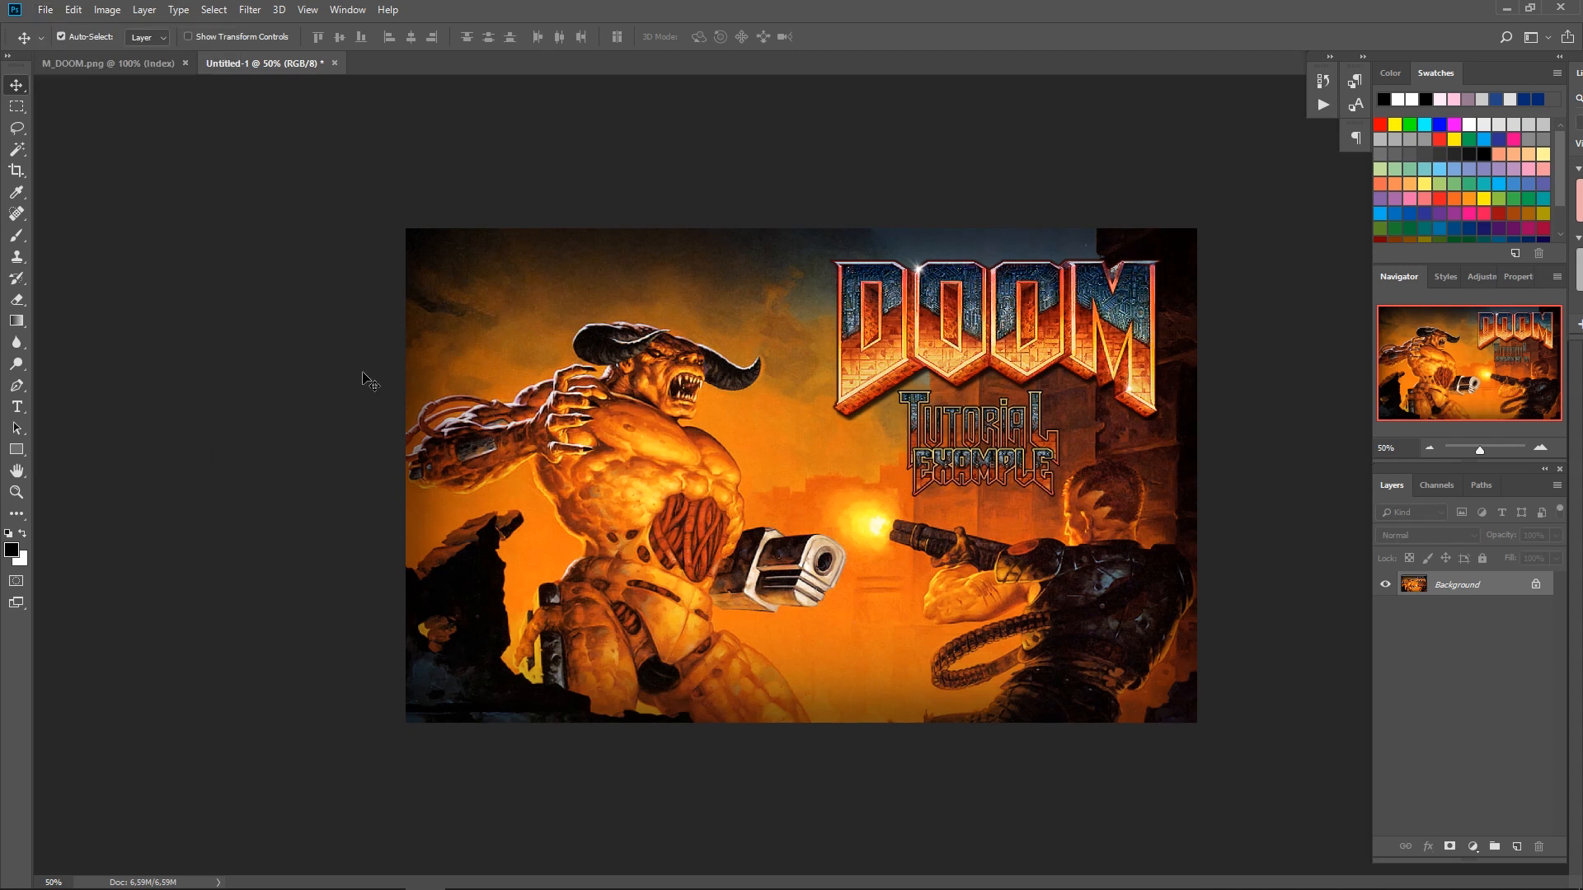
Step: Export the image with Save for Web as a 1920 × 1200 PNG-24, replacing TITLEPIC.png in Import & Export, and select the file in that folder
{"action": "key", "text": "ctrl"}
{"action": "key", "text": "ctrl+alt+shift+s"}
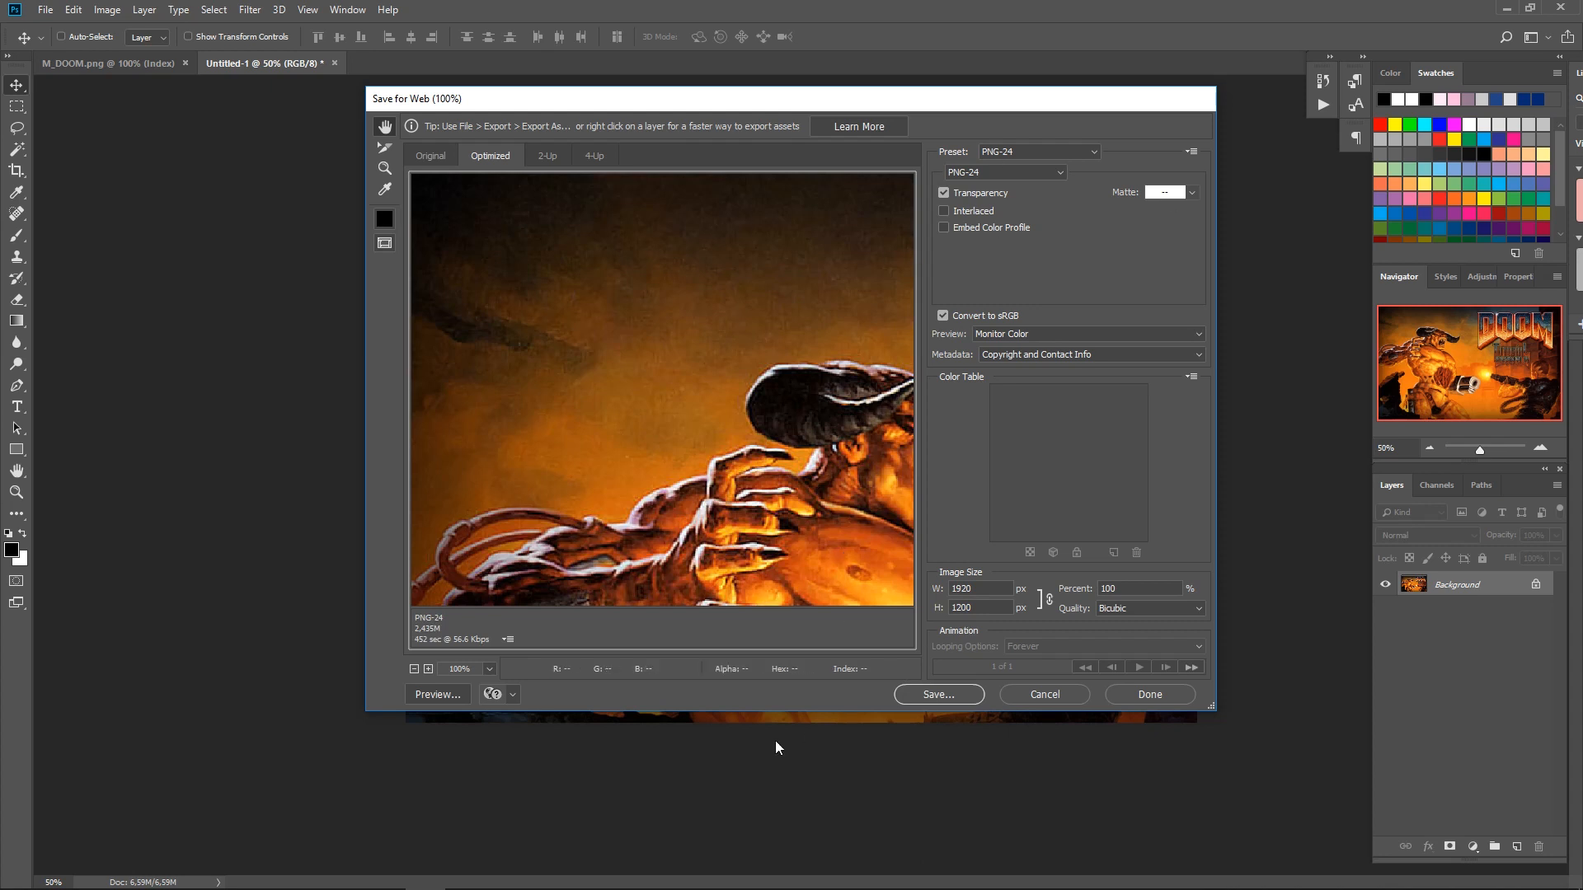
{"action": "left_click", "coordinate": [950, 694]}
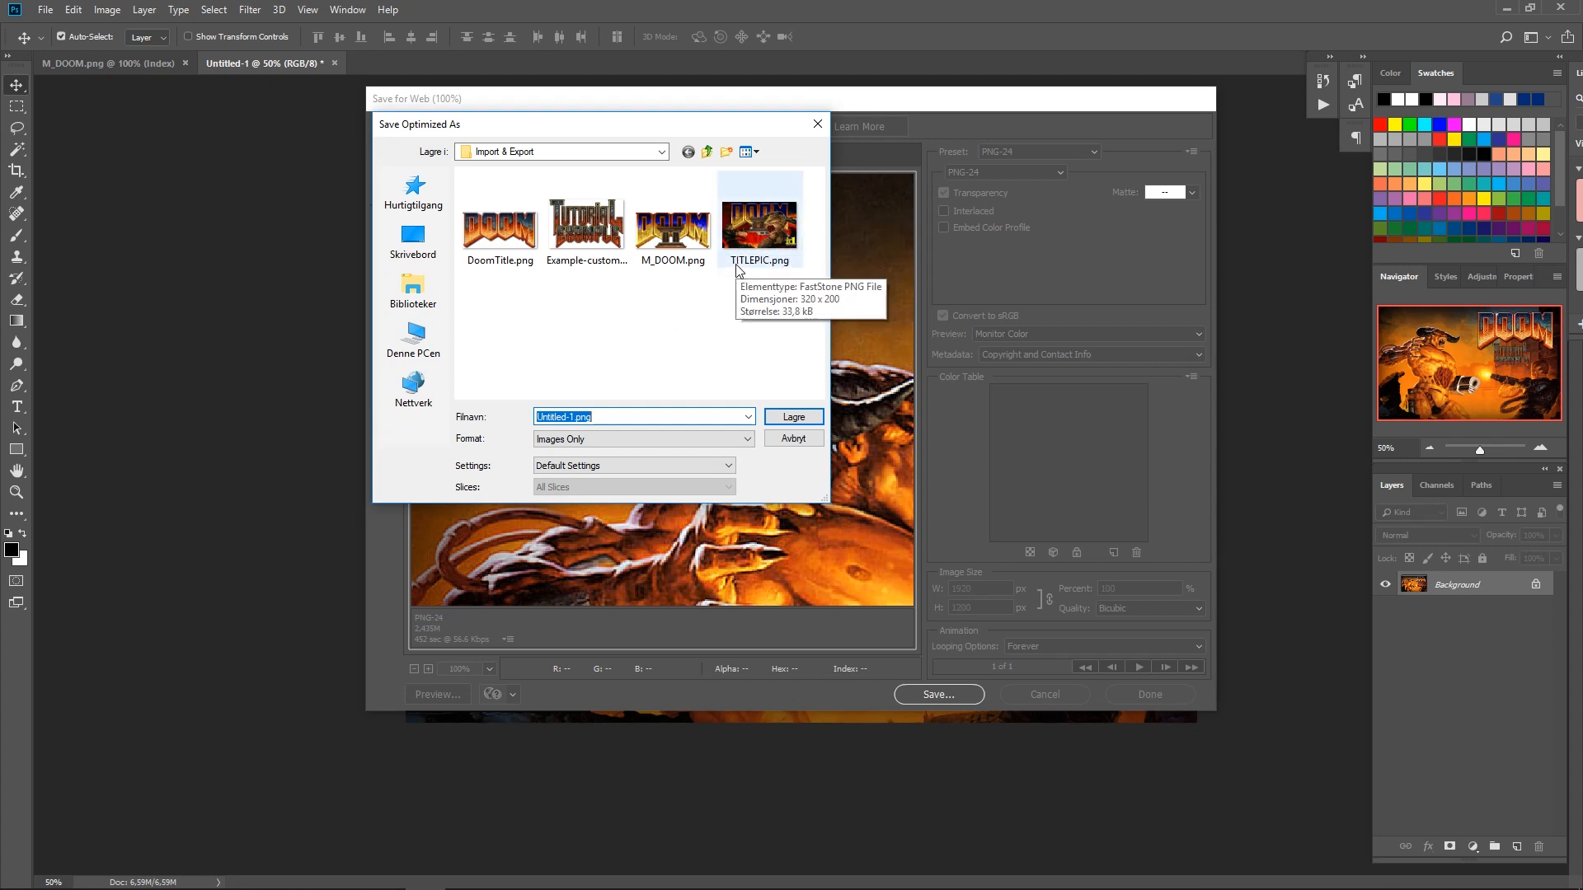
{"action": "left_click", "coordinate": [762, 226]}
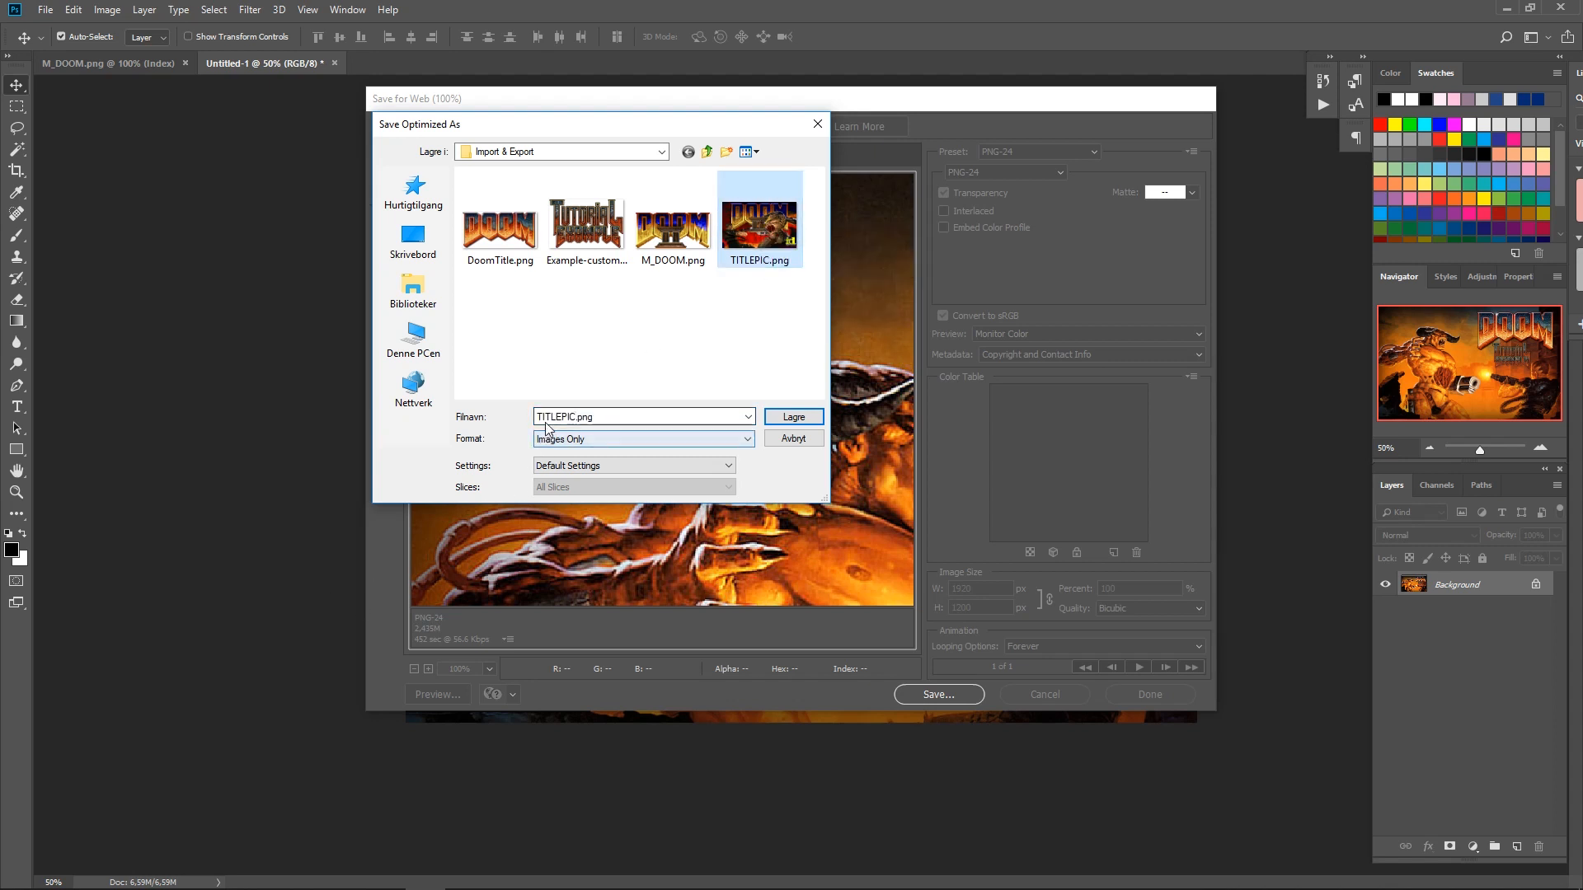
{"action": "left_click", "coordinate": [793, 418]}
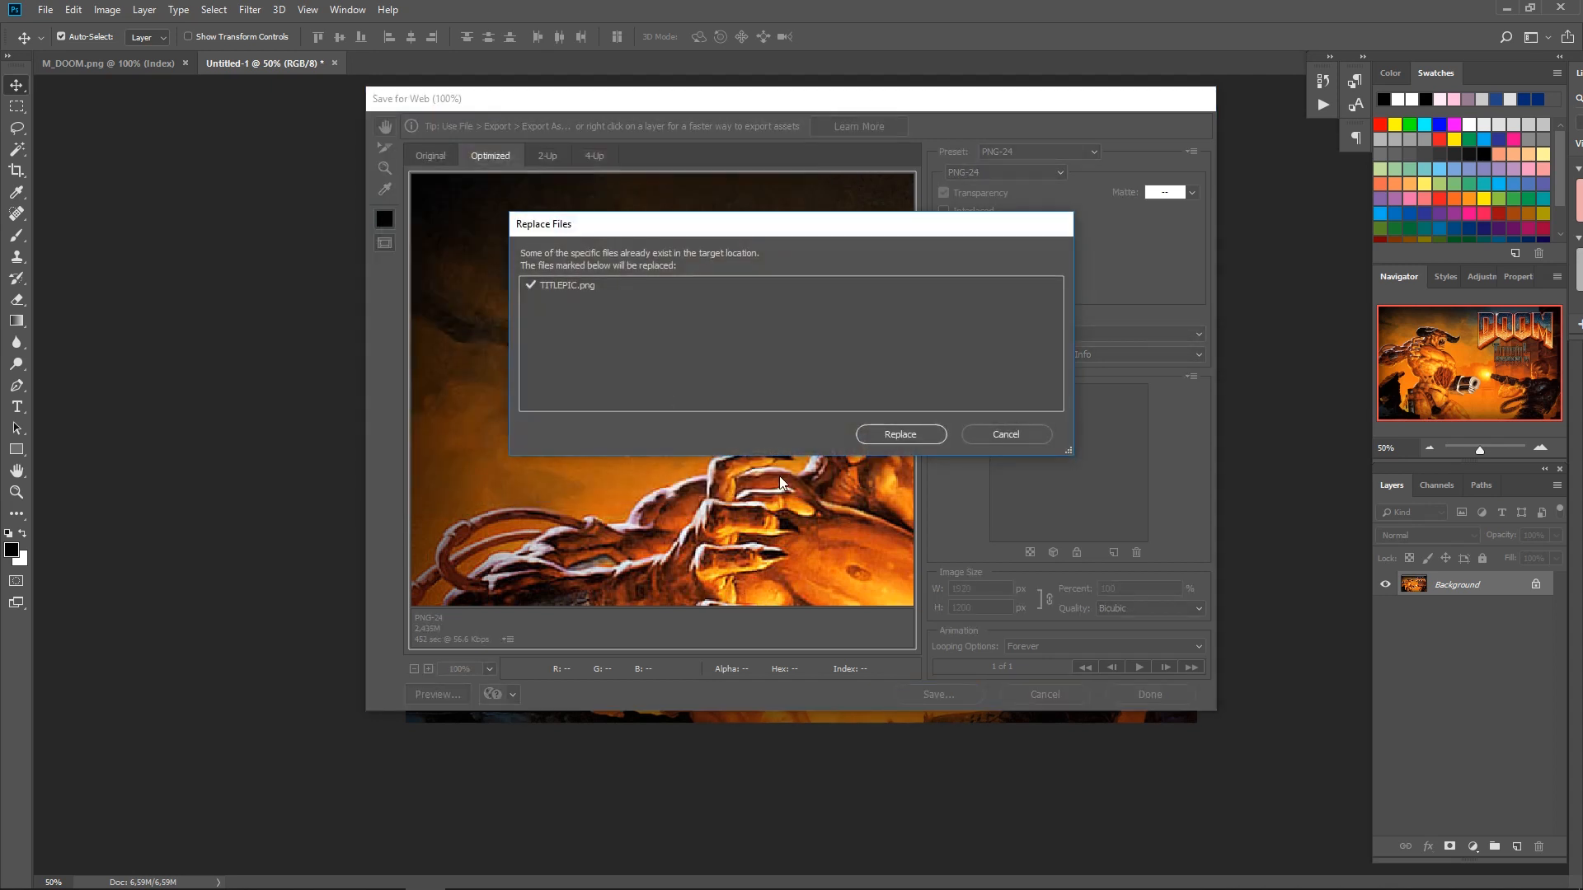
{"action": "left_click", "coordinate": [872, 435]}
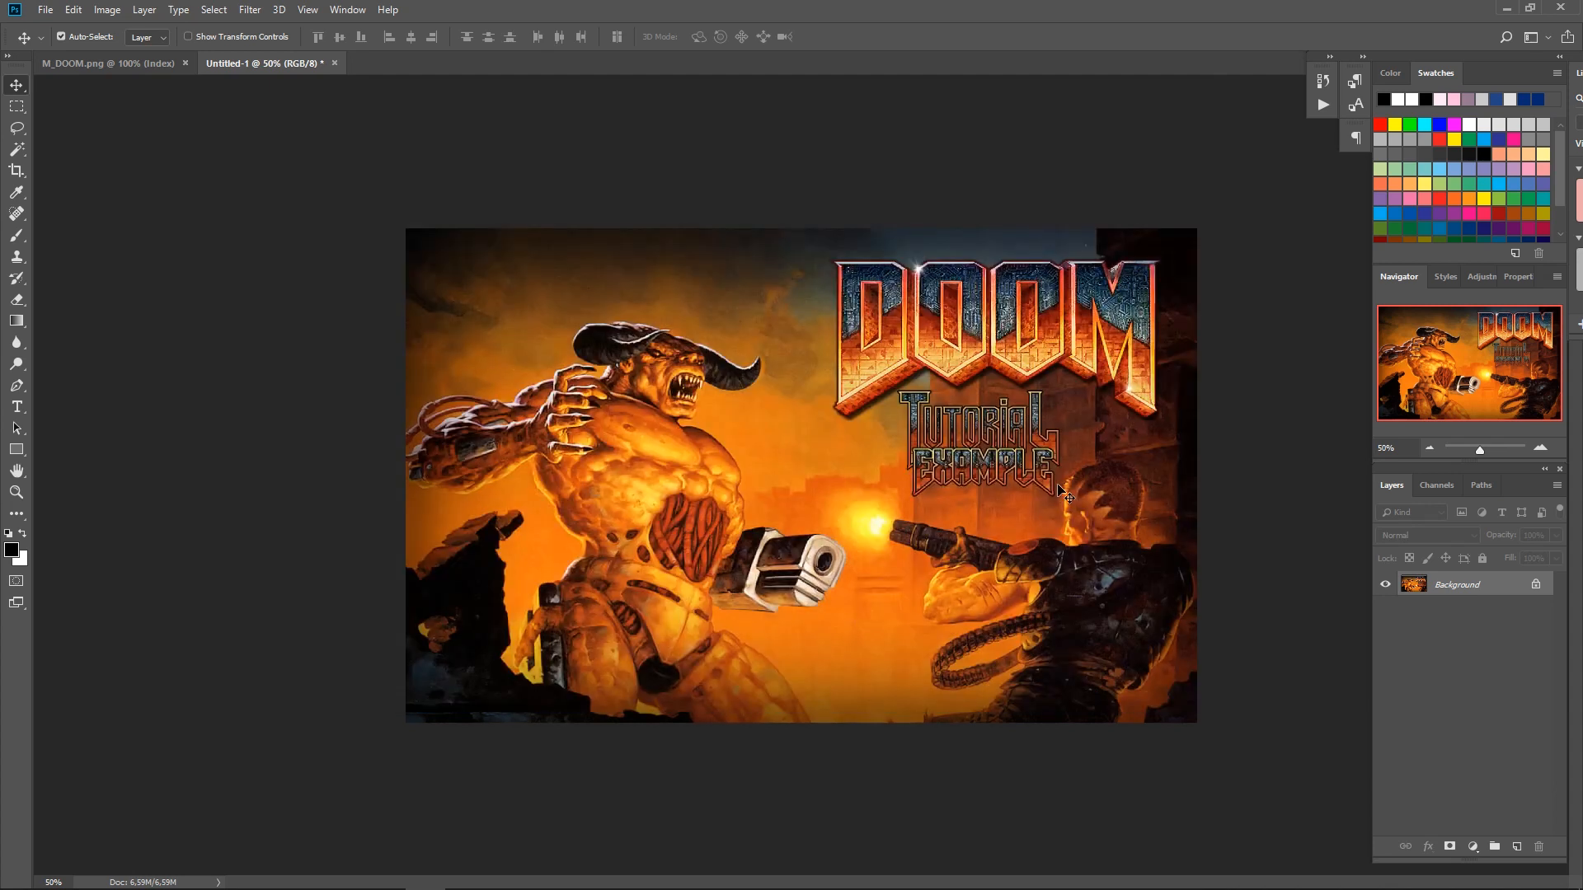
{"action": "key", "text": "alt+Tab"}
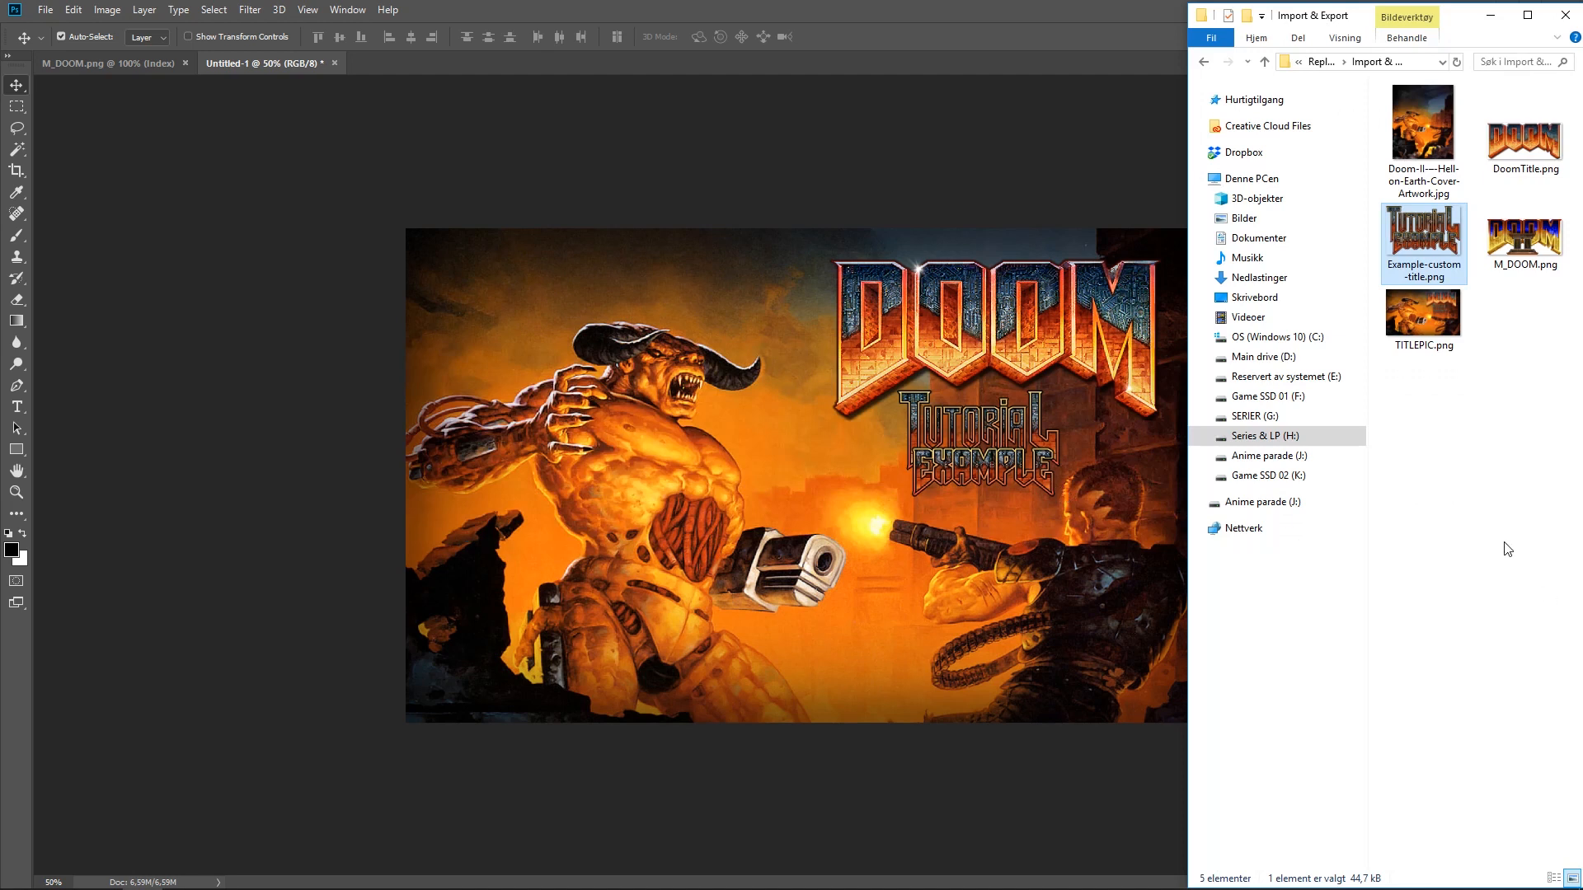
{"action": "left_click", "coordinate": [1423, 323]}
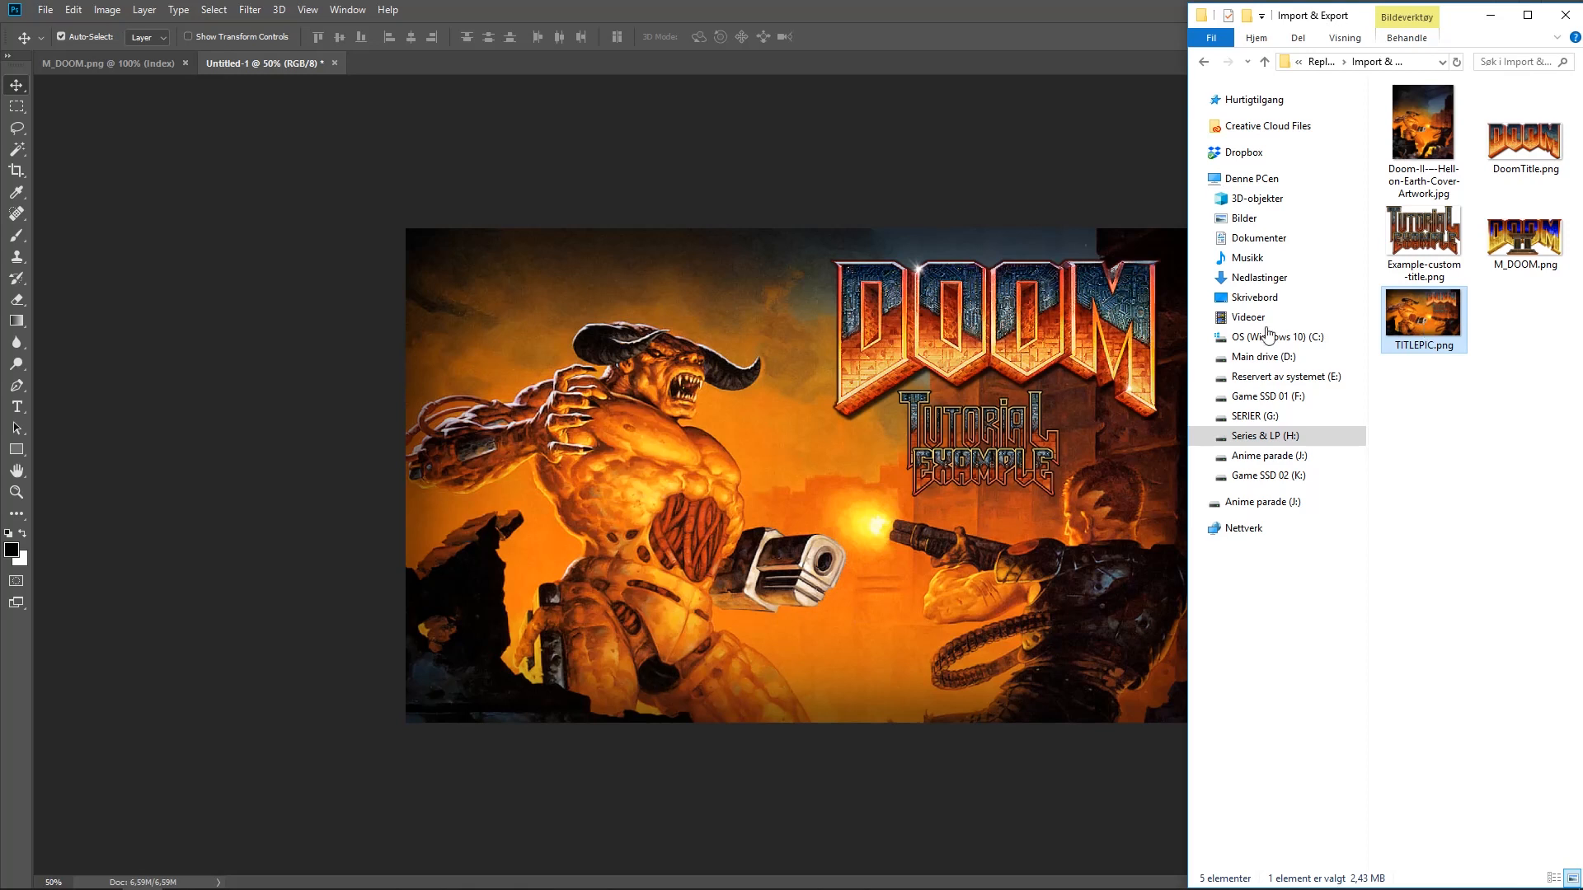
Step: Close the flattened title document without saving, and close M_DOOM.png after copying its whole image
{"action": "left_click", "coordinate": [334, 64]}
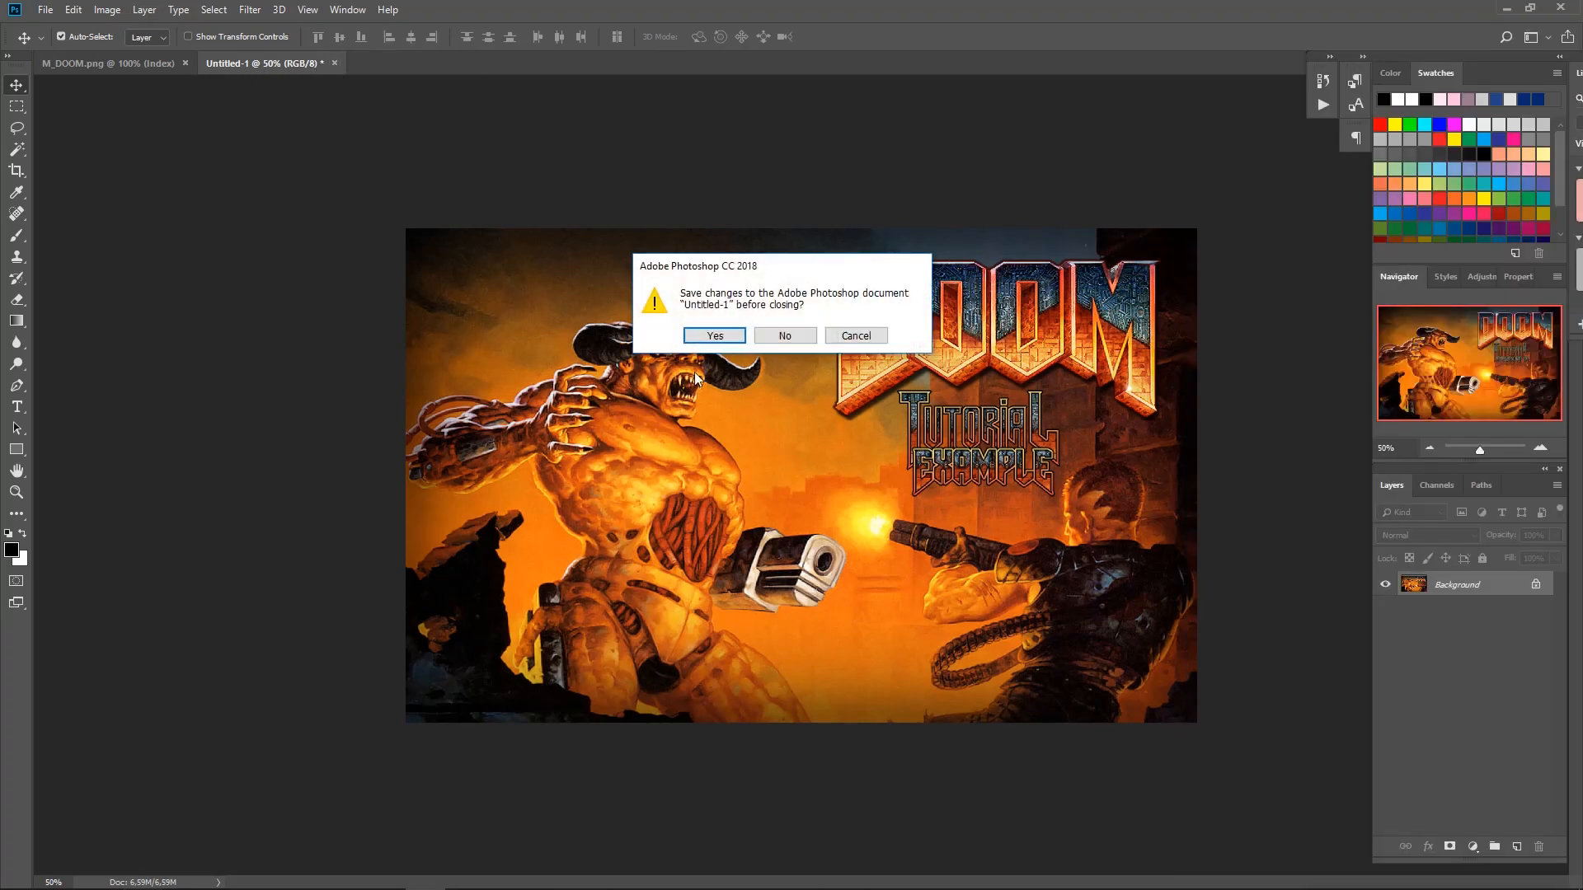
{"action": "left_click", "coordinate": [780, 338]}
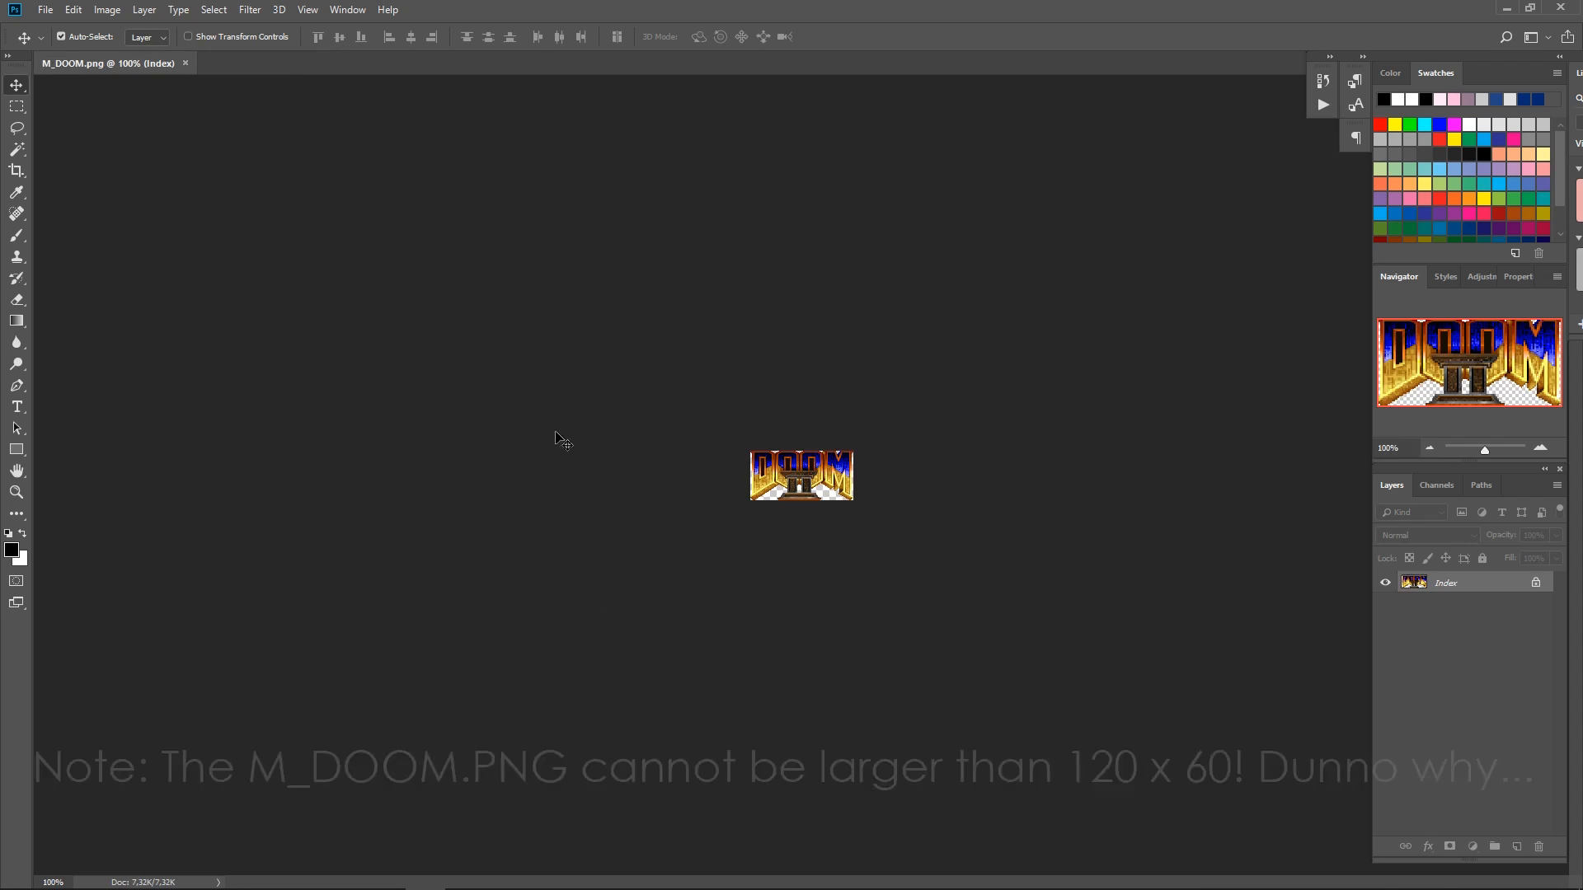
{"action": "key", "text": "ctrl"}
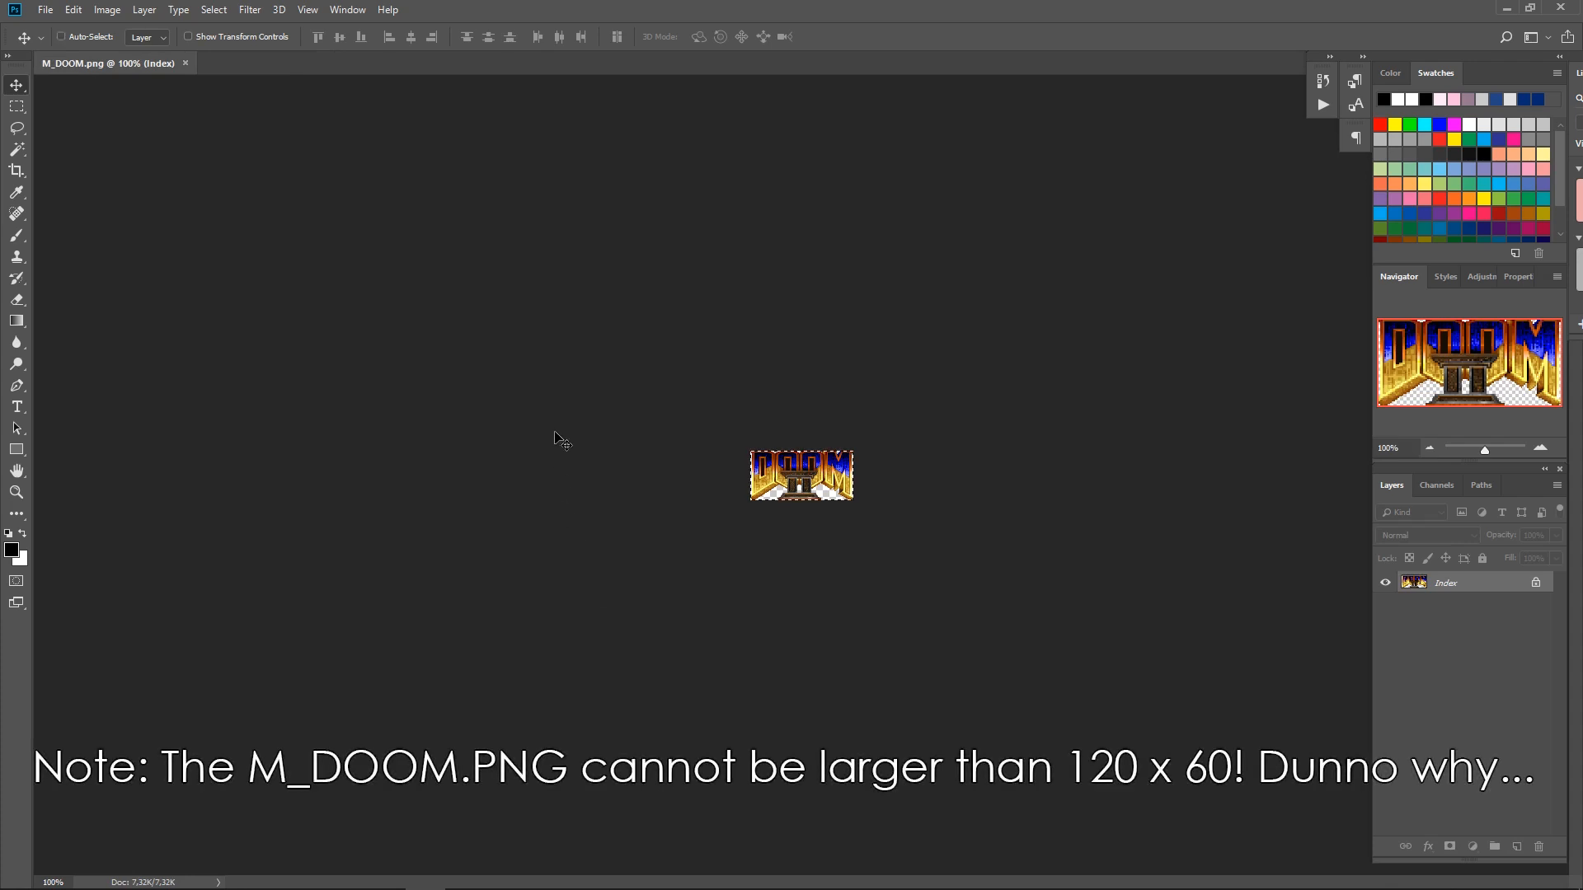
{"action": "left_click", "coordinate": [184, 63]}
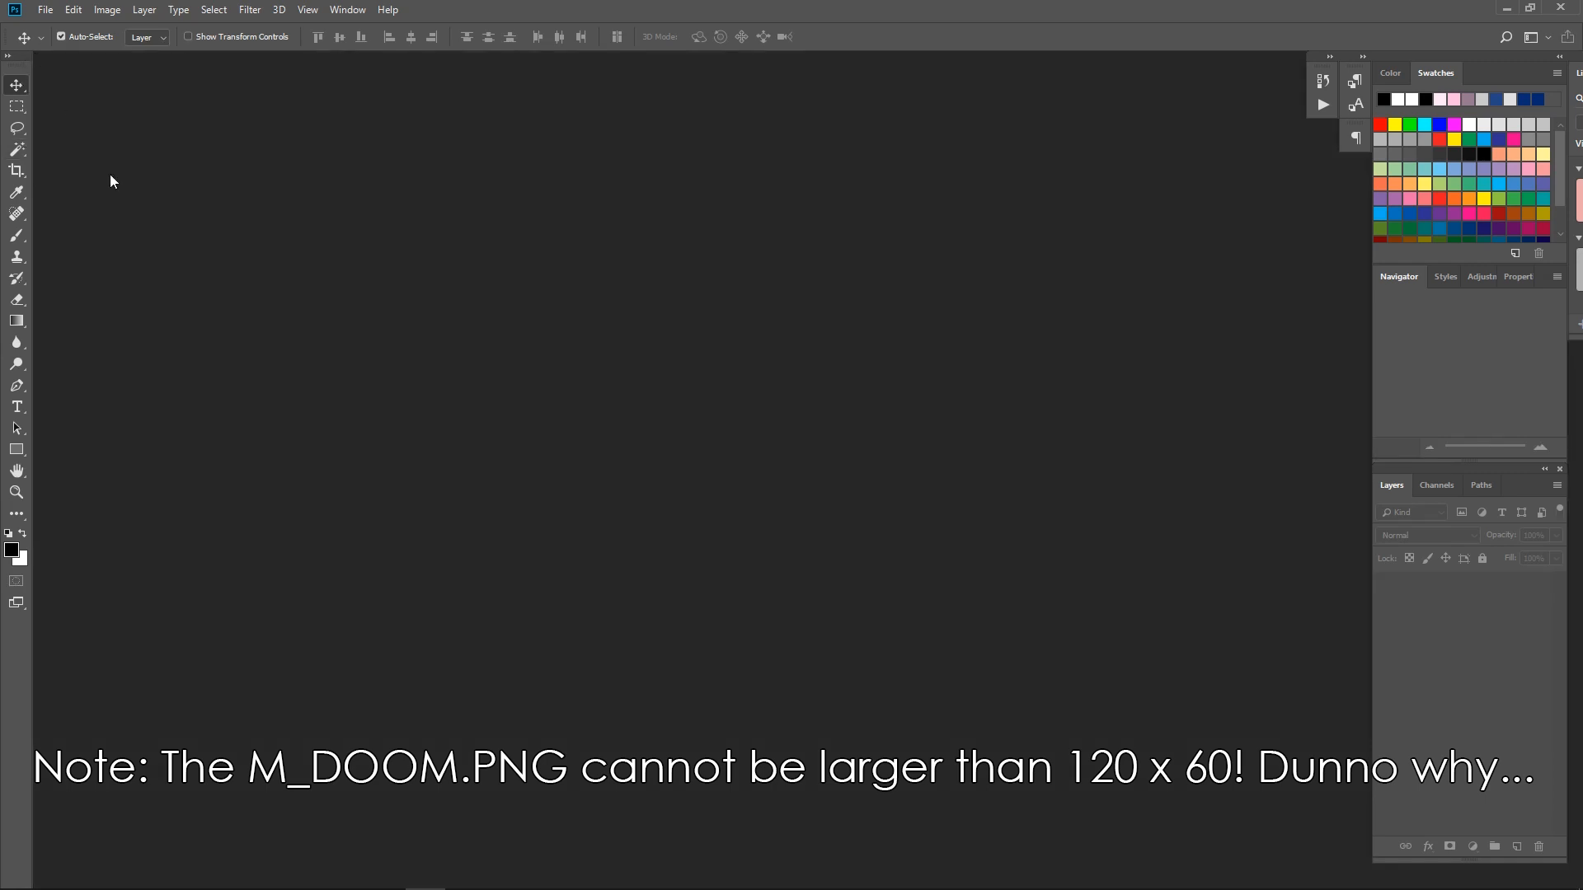
Step: Create a new transparent RGB document of 125 × 60 pixels at 72 pixels per inch from the clipboard preset
{"action": "key", "text": "ctrl"}
{"action": "key", "text": "ctrl+n"}
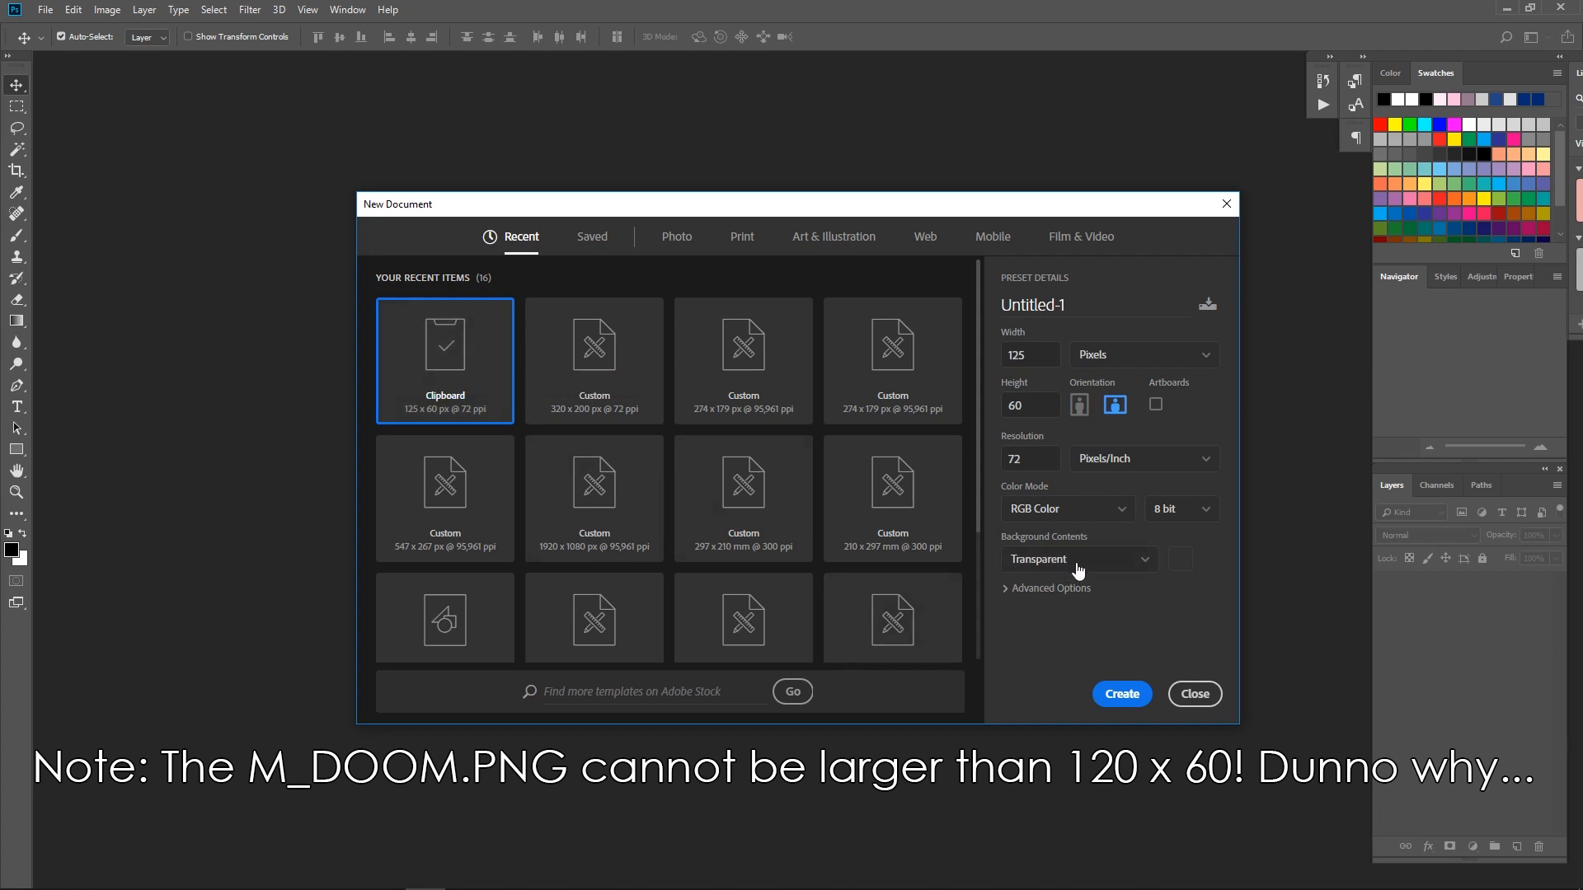
{"action": "left_click", "coordinate": [1122, 693]}
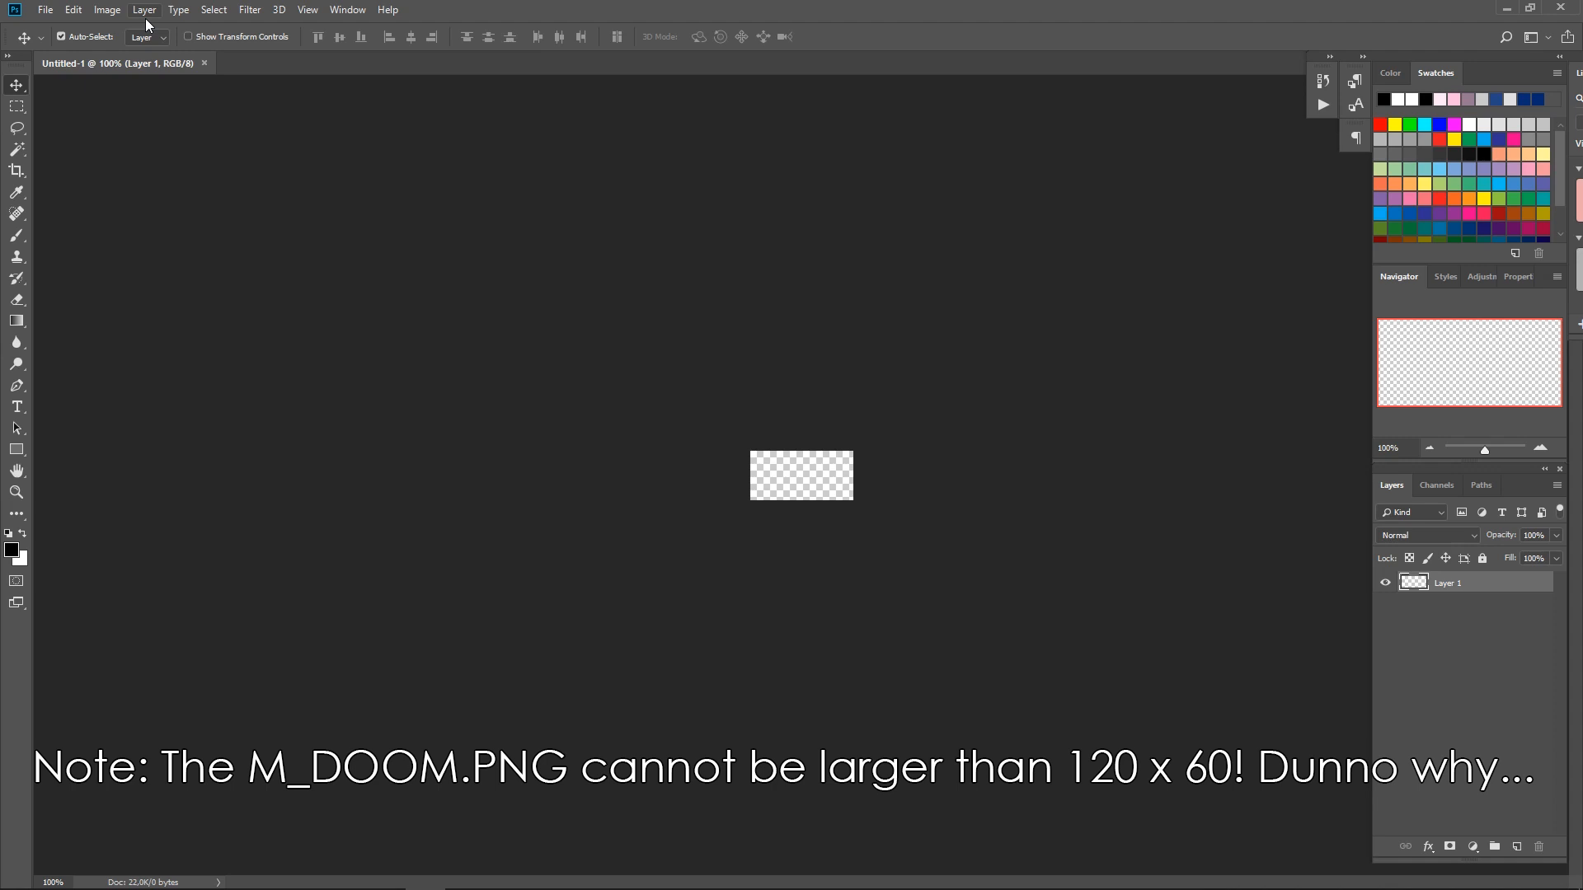
Step: Resize the blank image to 500 percent in width and height, giving 625 × 300 pixels
{"action": "left_click", "coordinate": [99, 12]}
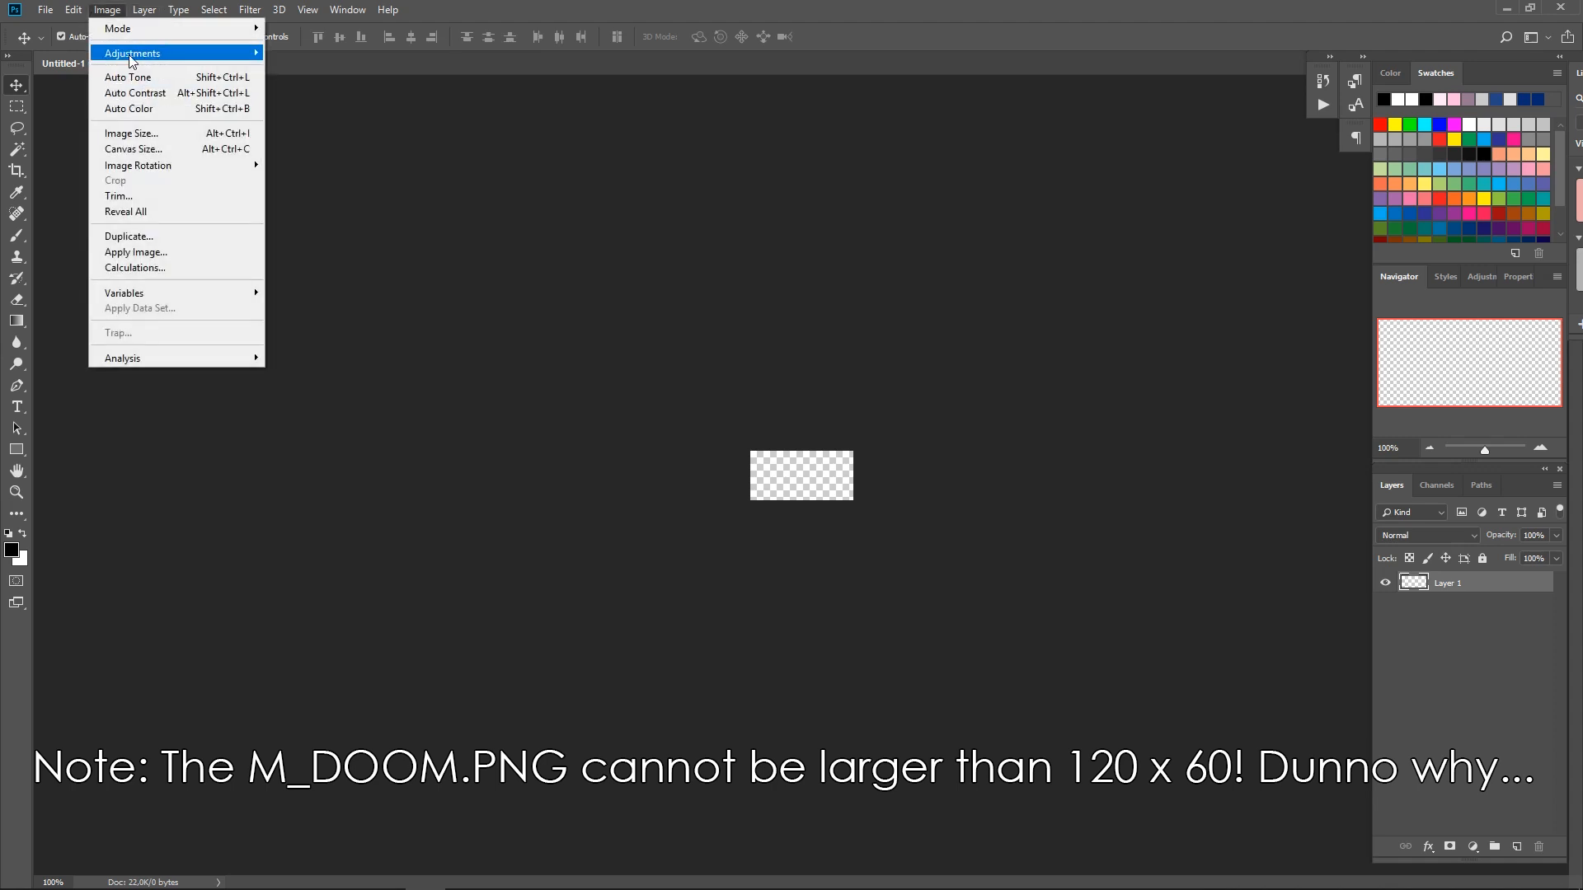
{"action": "mouse_move", "coordinate": [132, 62]}
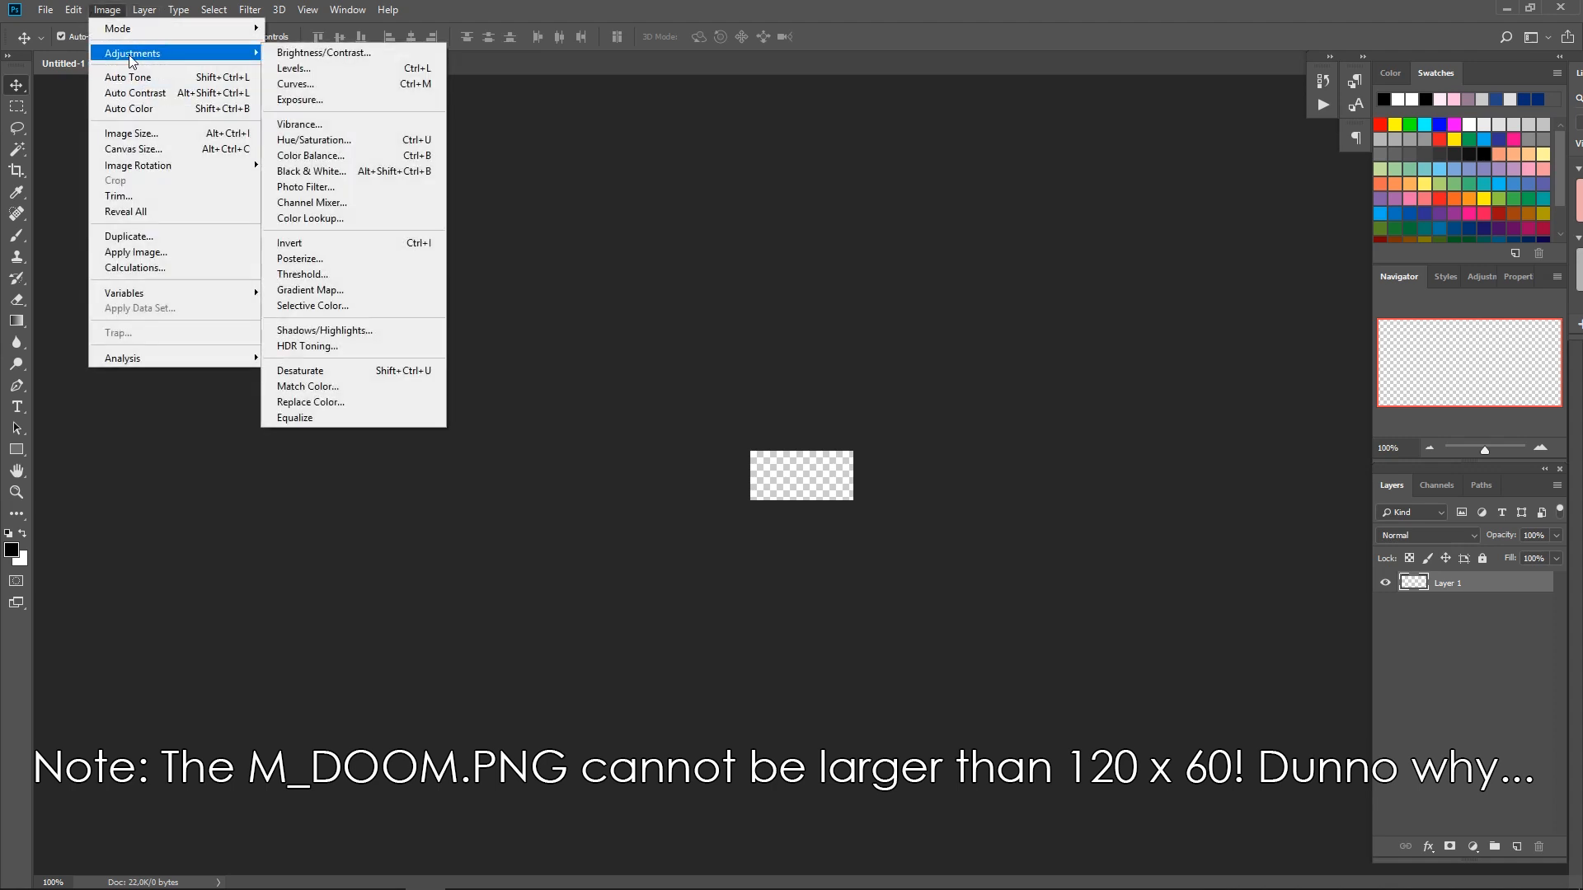
{"action": "left_click", "coordinate": [138, 135]}
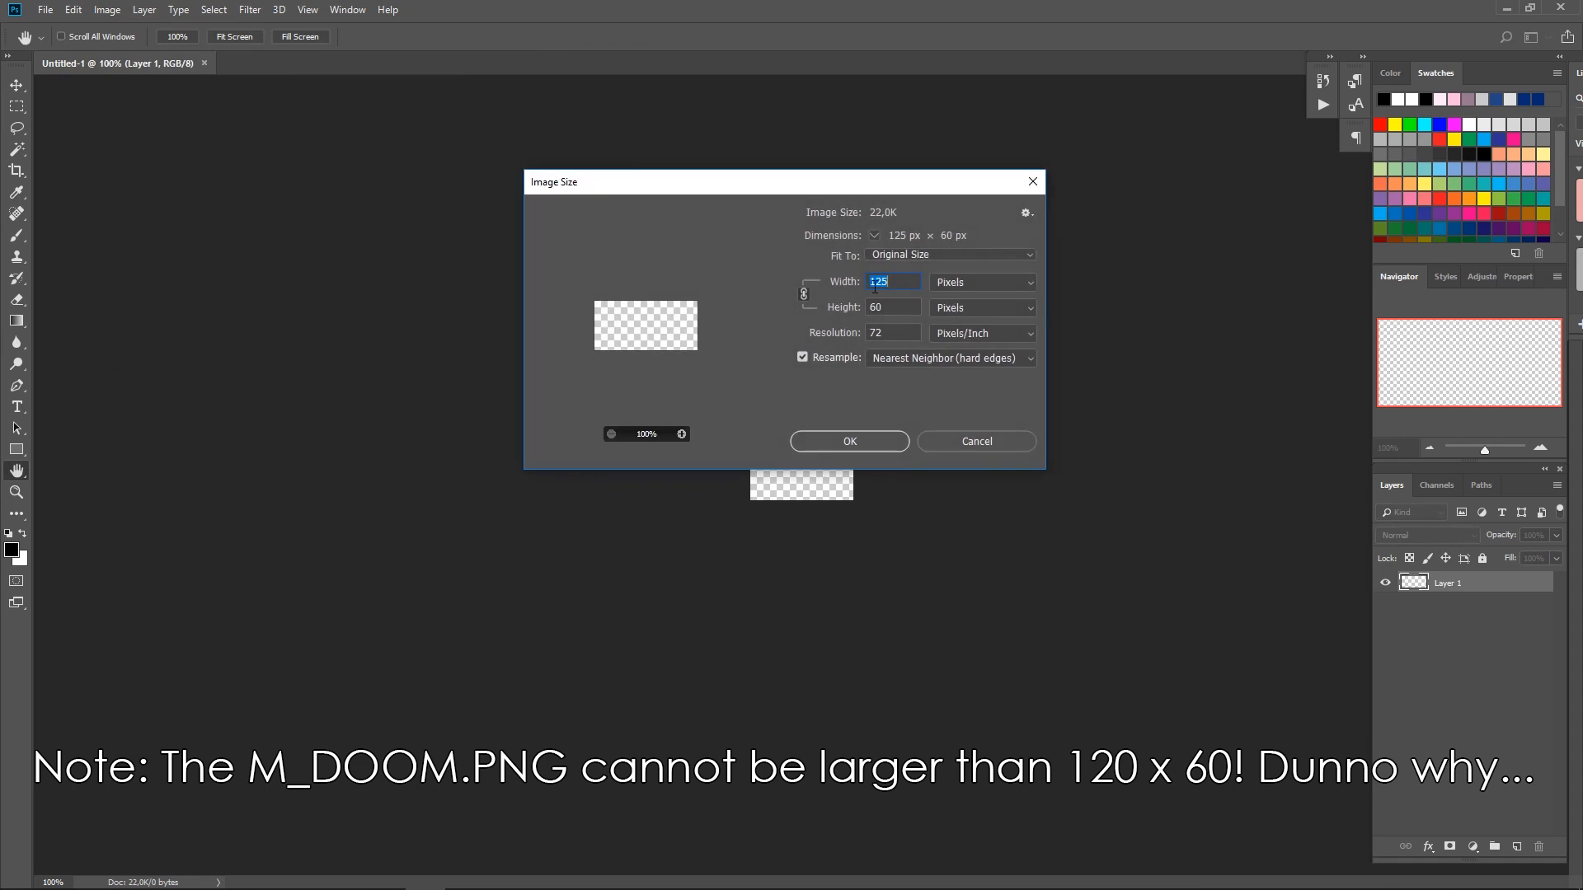
{"action": "left_click", "coordinate": [1031, 282]}
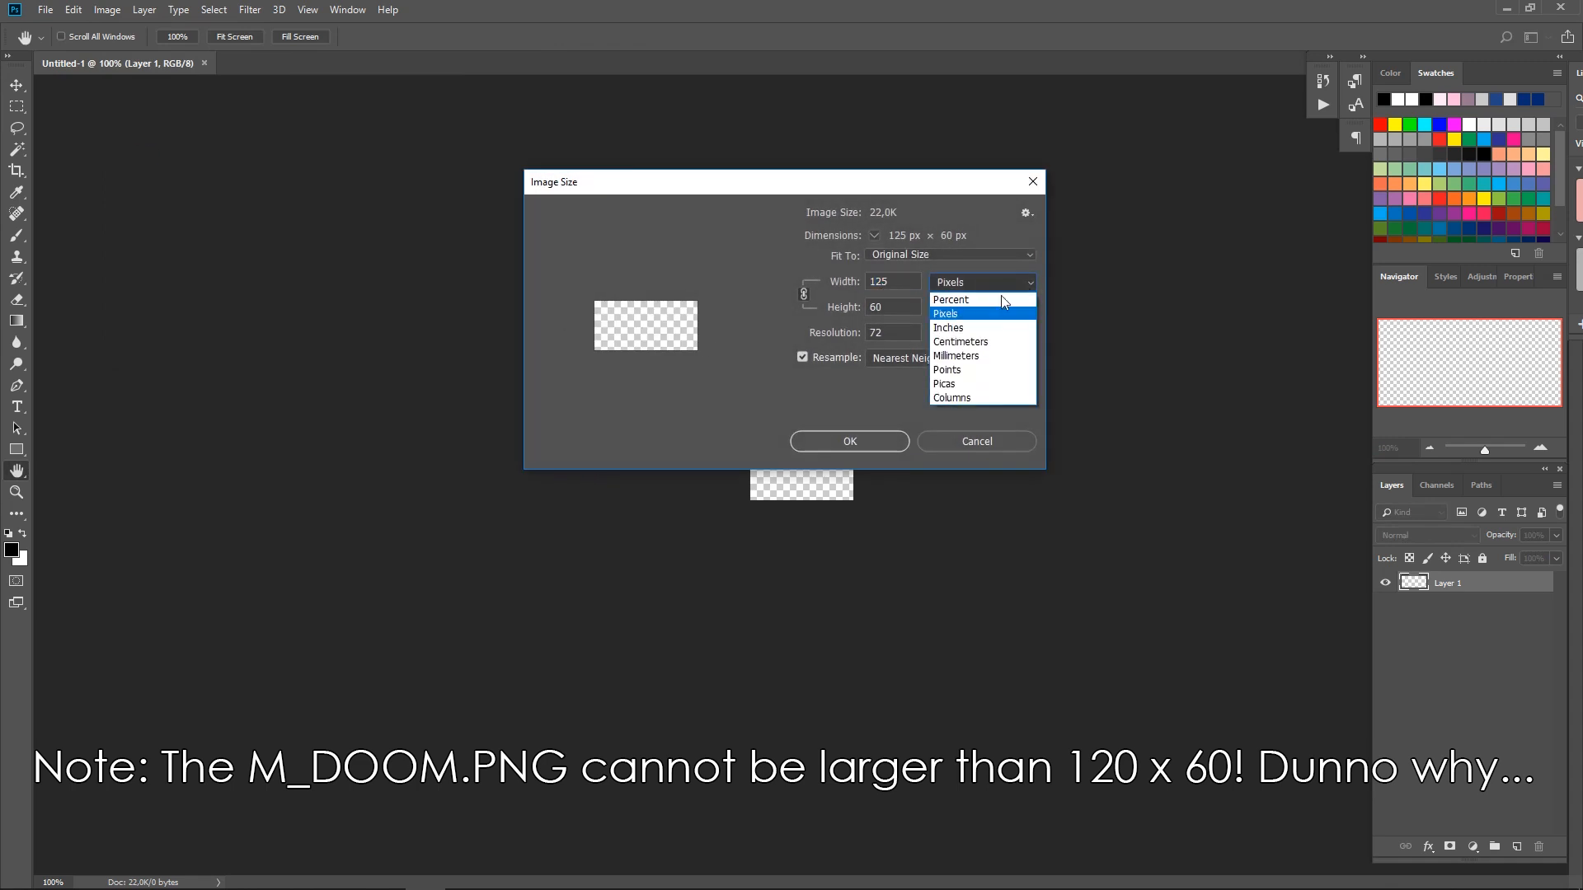
{"action": "left_click", "coordinate": [975, 301]}
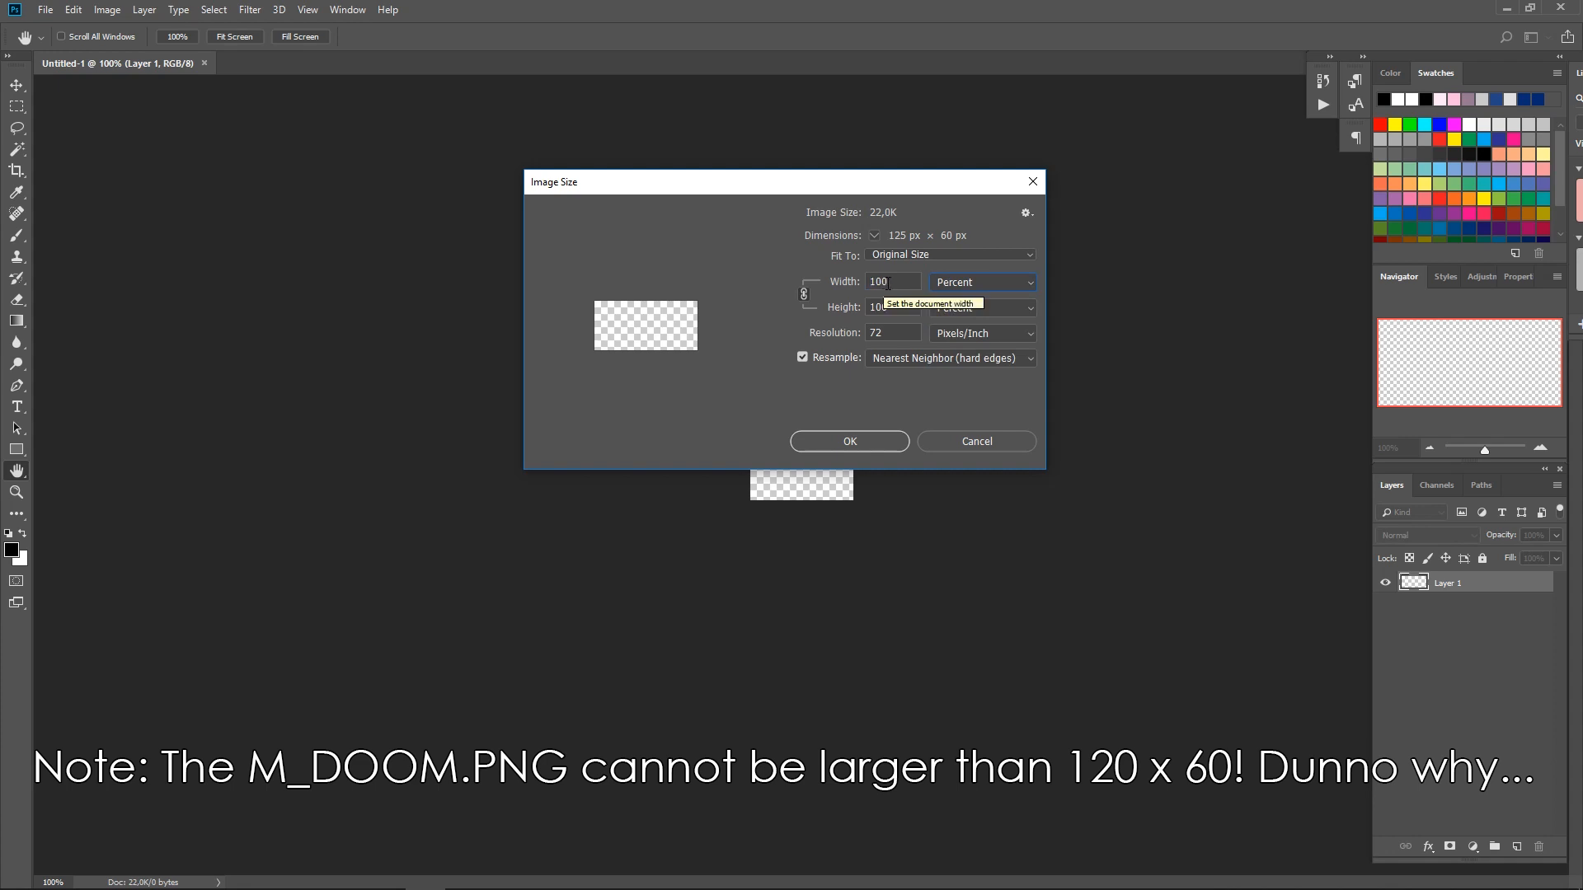
{"action": "double_click", "coordinate": [890, 283]}
{"action": "type", "text": "500"}
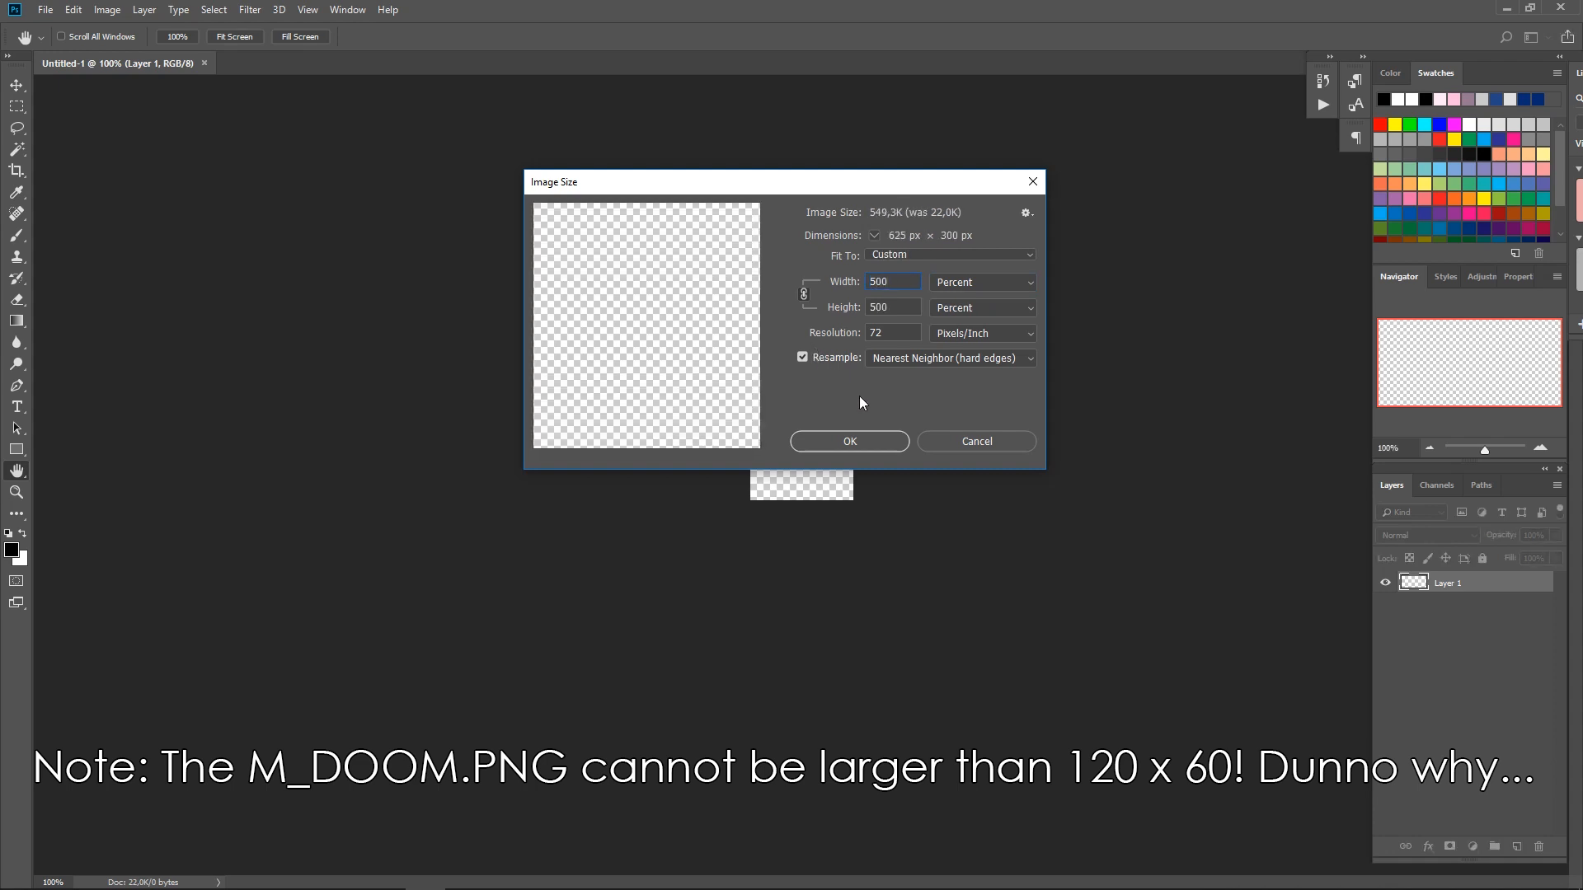
{"action": "left_click", "coordinate": [856, 440]}
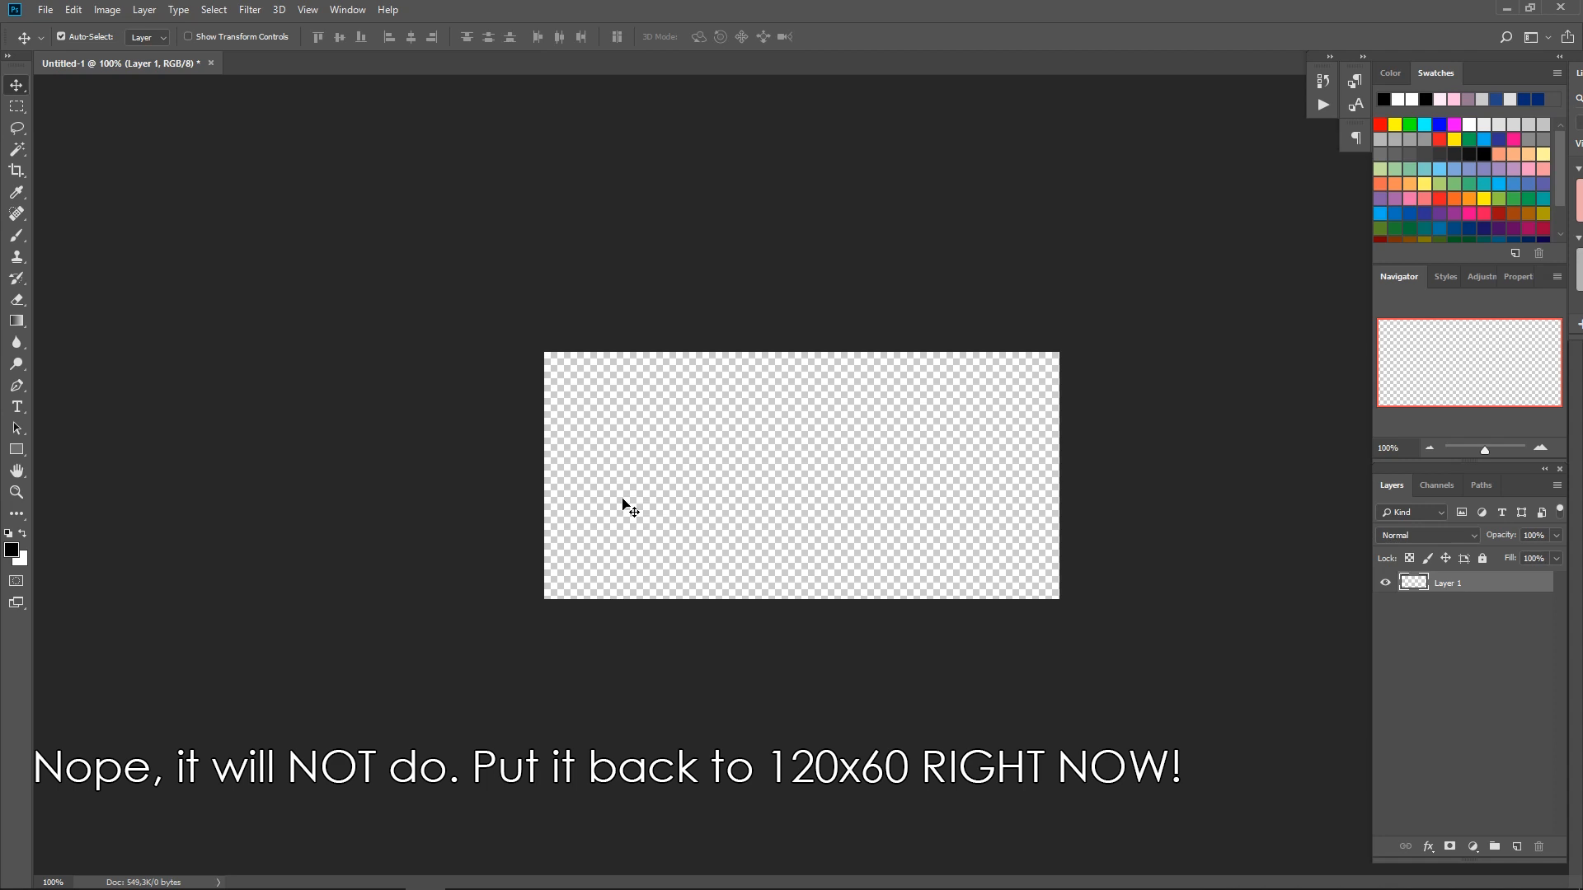
Step: Place DoomTitle.png from the Import & Export folder in the centre of the blank canvas at its default size
{"action": "key", "text": "alt+Tab"}
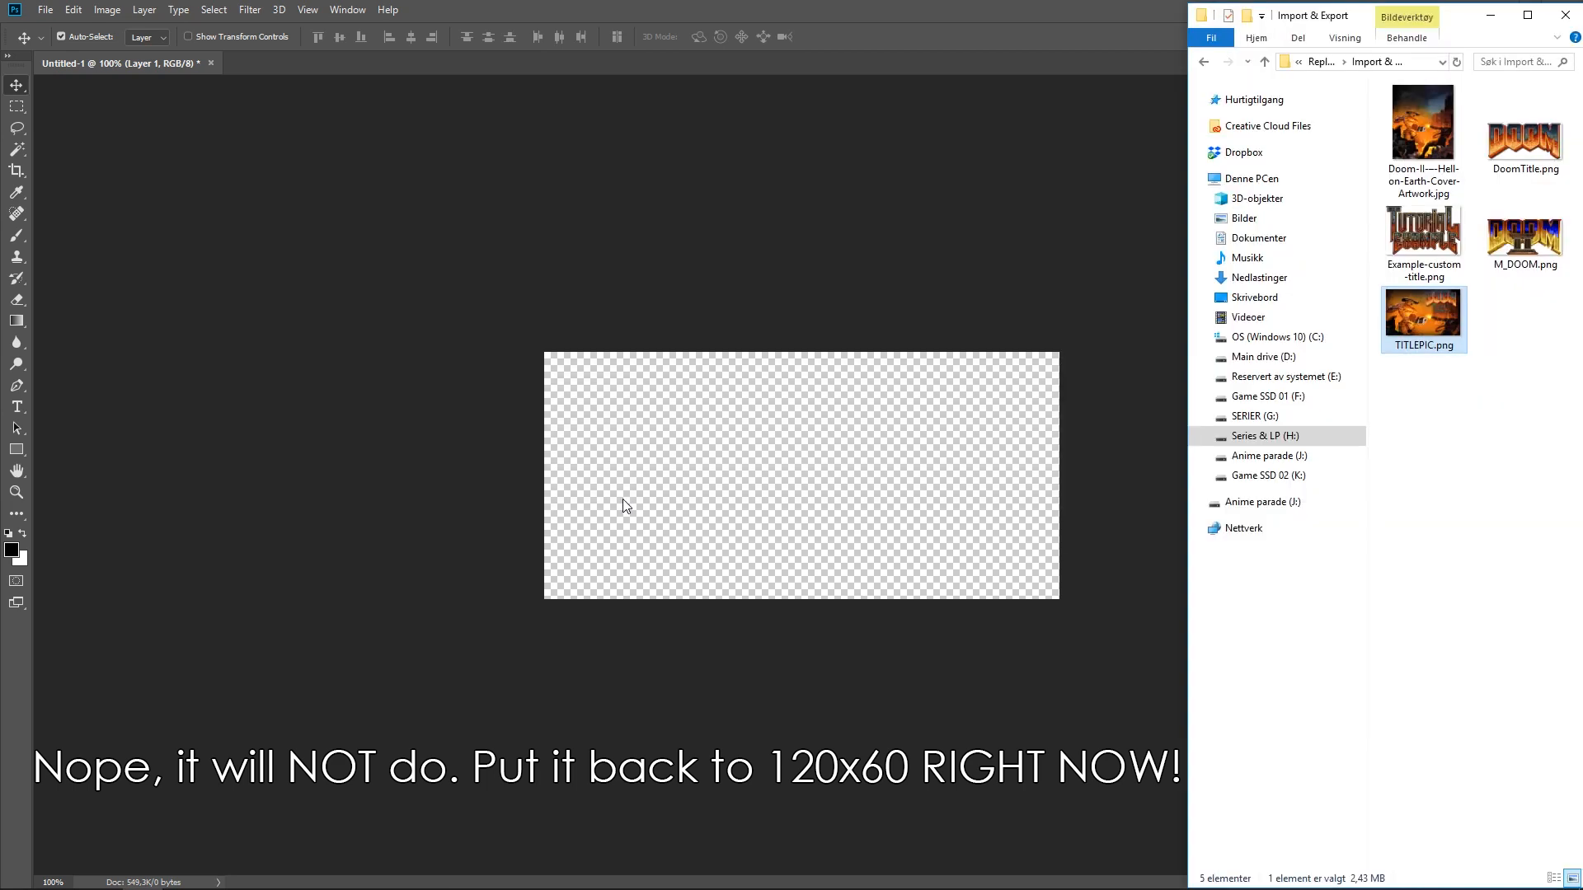
{"action": "left_click_drag", "start_coordinate": [1541, 151], "coordinate": [806, 528]}
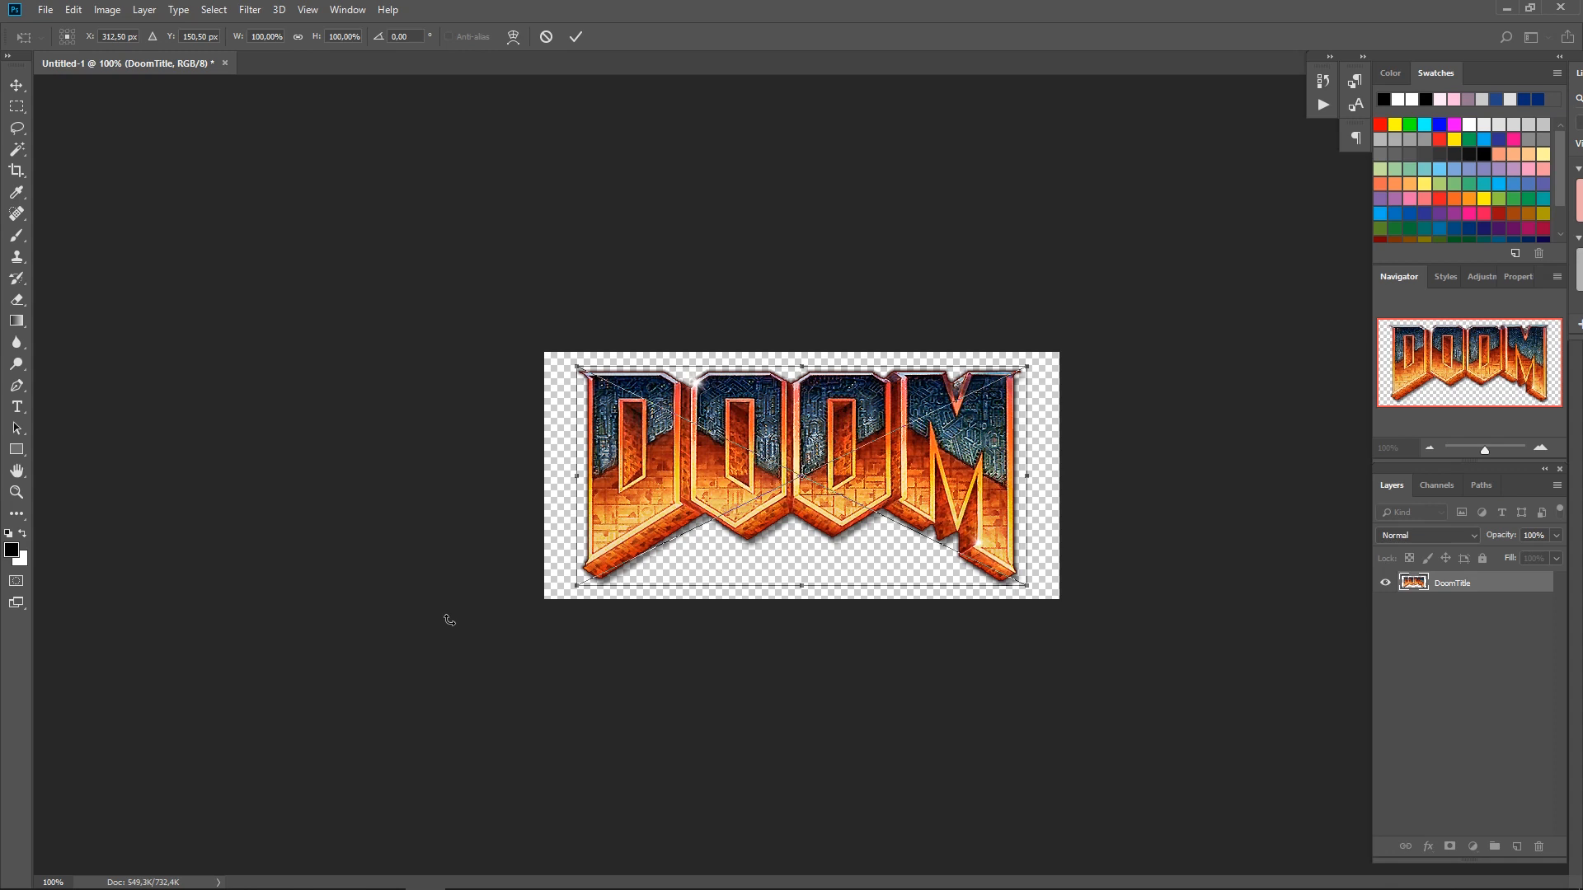
{"action": "key", "text": "Return"}
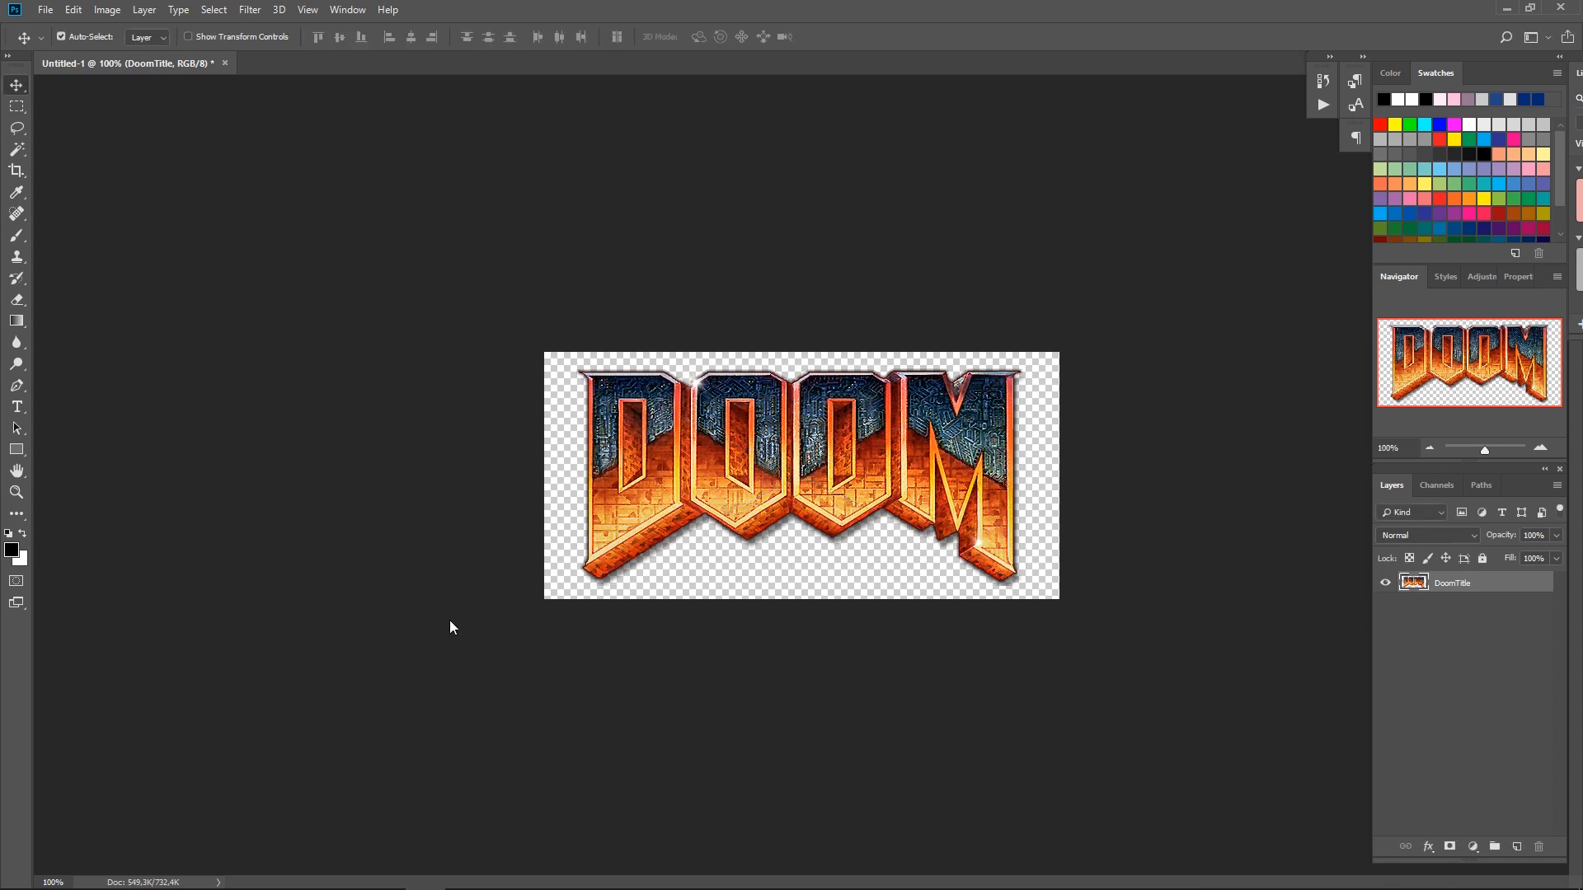
Step: Nudge the DOOM logo straight up until it sits close to the canvas's upper edge
{"action": "key", "text": "shift+Up"}
{"action": "key", "text": "Up"}
{"action": "key", "text": "Up"}
{"action": "key", "text": "Up"}
{"action": "key", "text": "Up"}
{"action": "key", "text": "Up"}
{"action": "key", "text": "Up"}
{"action": "key", "text": "Up"}
{"action": "key", "text": "Up"}
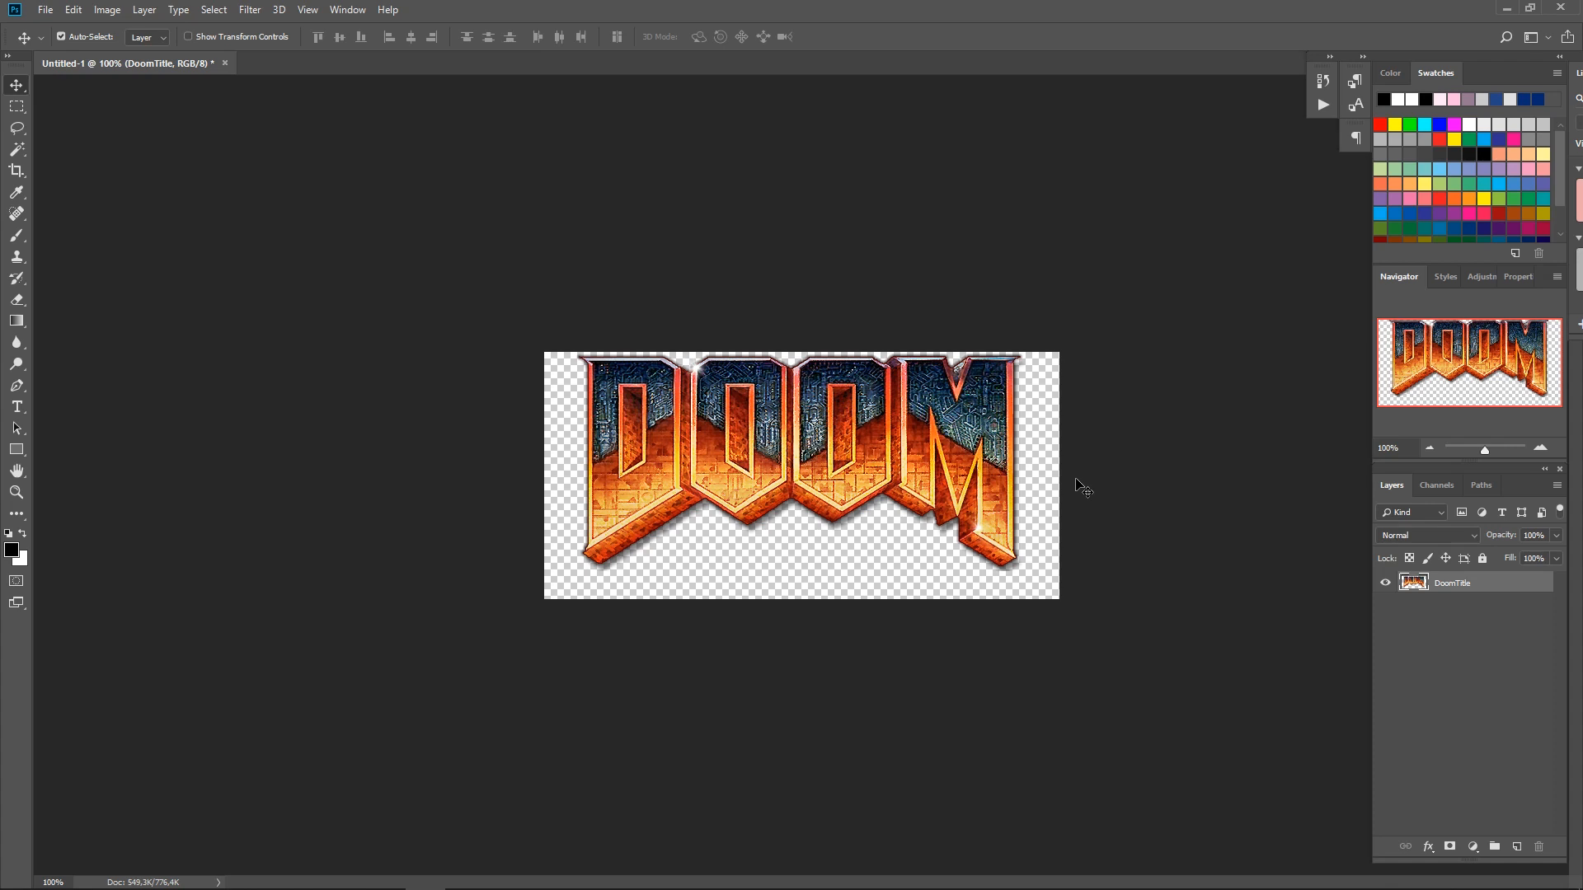
Step: Scale the DOOM logo down slightly and proportionally about its centre with Free Transform
{"action": "key", "text": "ctrl+t"}
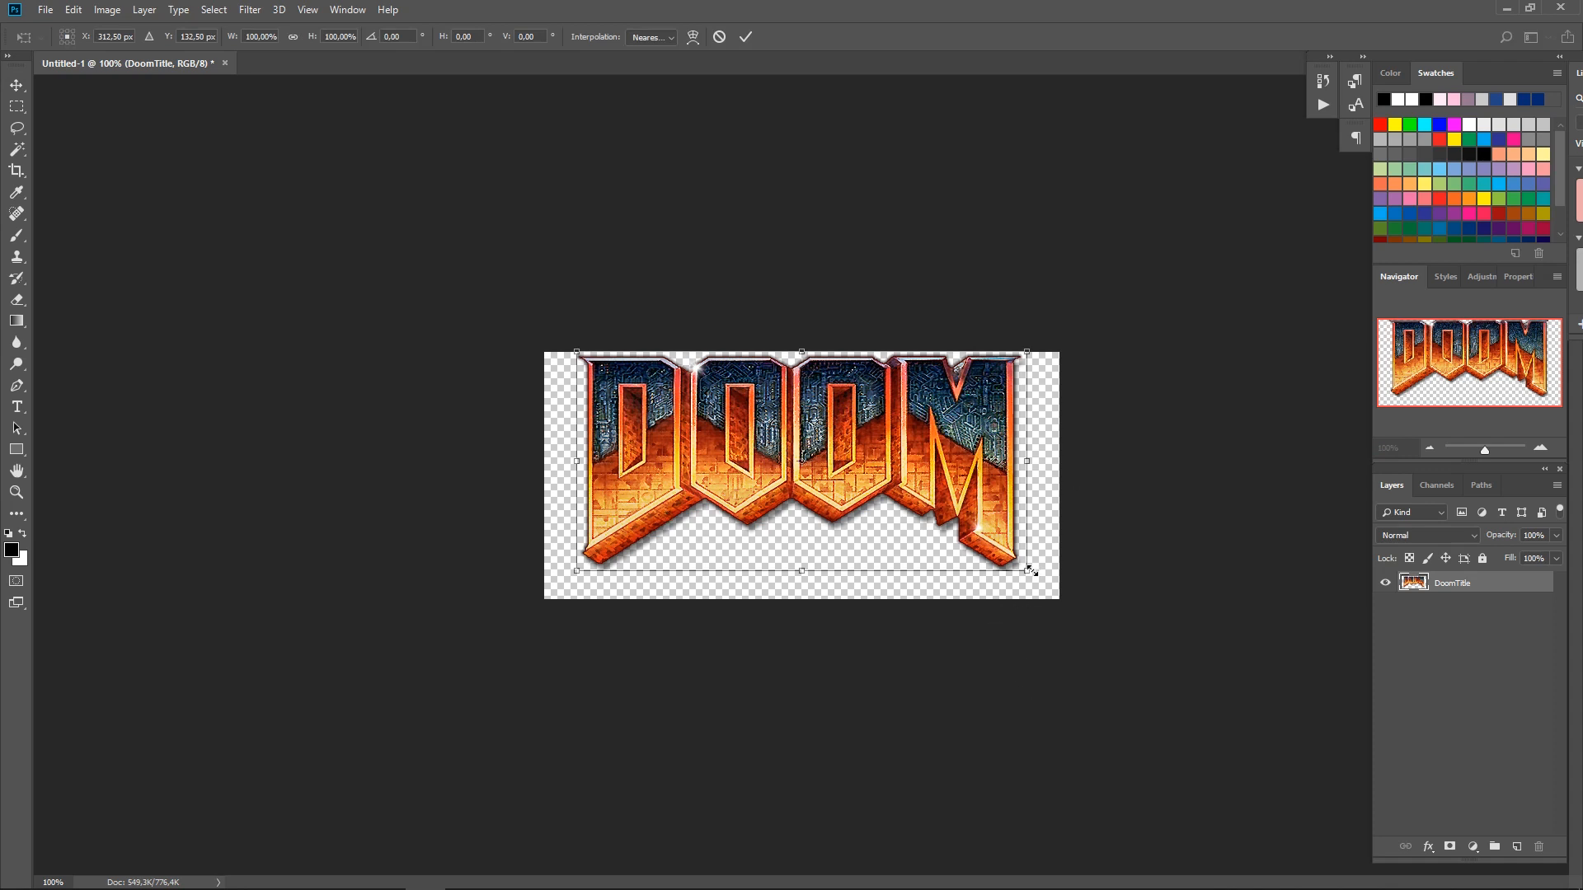
{"action": "left_click_drag", "start_coordinate": [1029, 569], "coordinate": [1006, 553]}
{"action": "key", "text": "Return"}
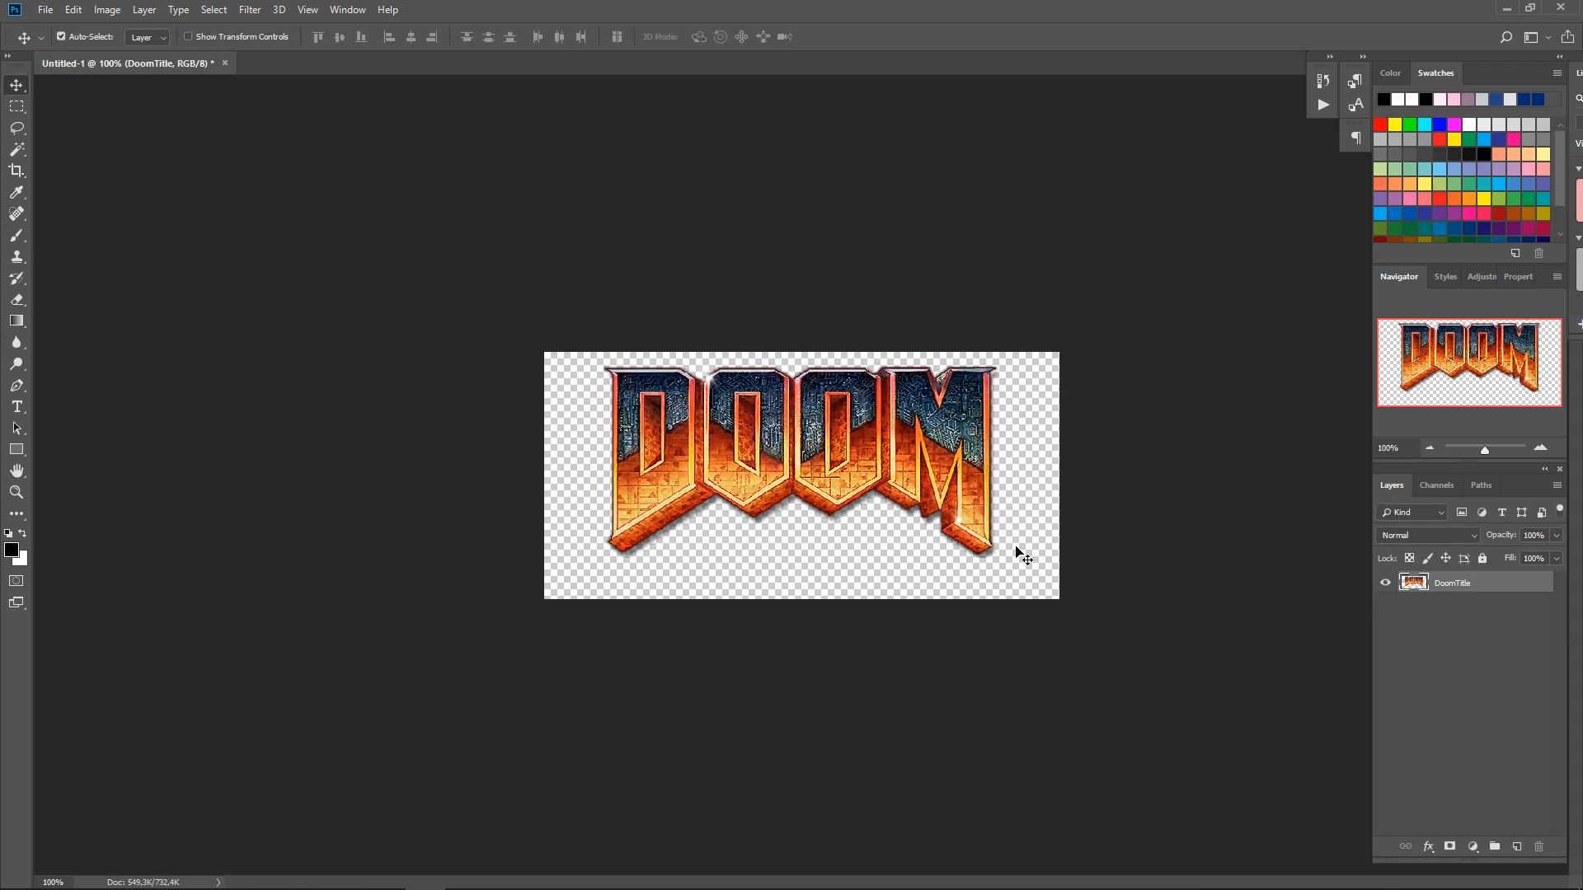
Step: Nudge the reduced DOOM logo up against the canvas's upper edge, leaving room beneath it for the custom title
{"action": "key", "text": "Up"}
{"action": "key", "text": "Up"}
{"action": "key", "text": "Up"}
{"action": "key", "text": "Up"}
{"action": "key", "text": "Up"}
{"action": "key", "text": "Up"}
{"action": "key", "text": "Up"}
{"action": "key", "text": "Up"}
{"action": "key", "text": "Up"}
{"action": "key", "text": "Up"}
{"action": "key", "text": "Up"}
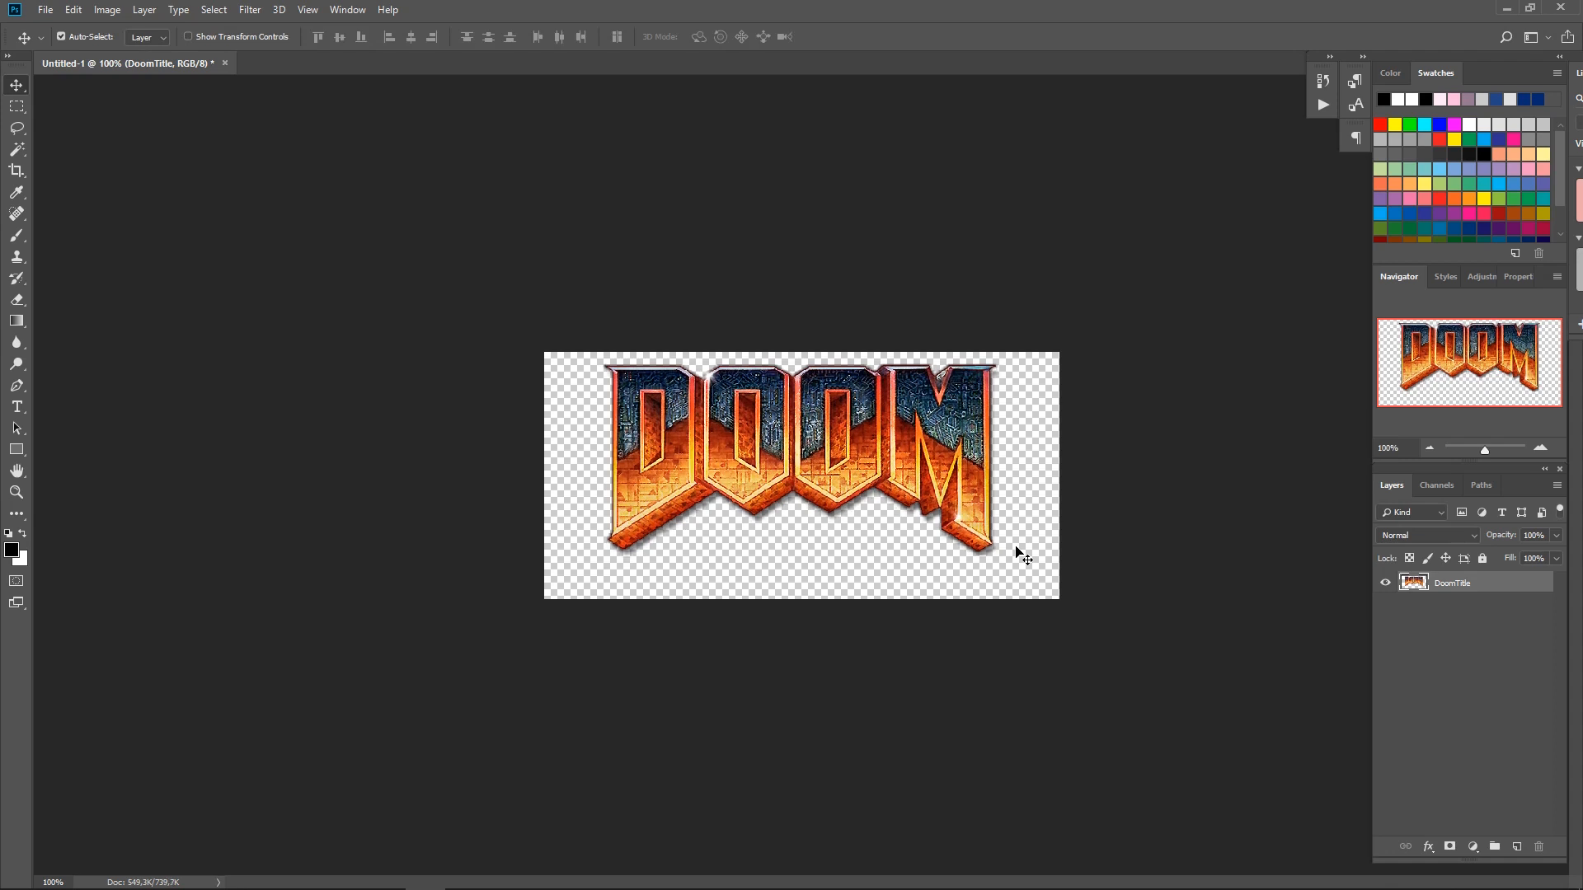
{"action": "key", "text": "Up"}
{"action": "key", "text": "Up"}
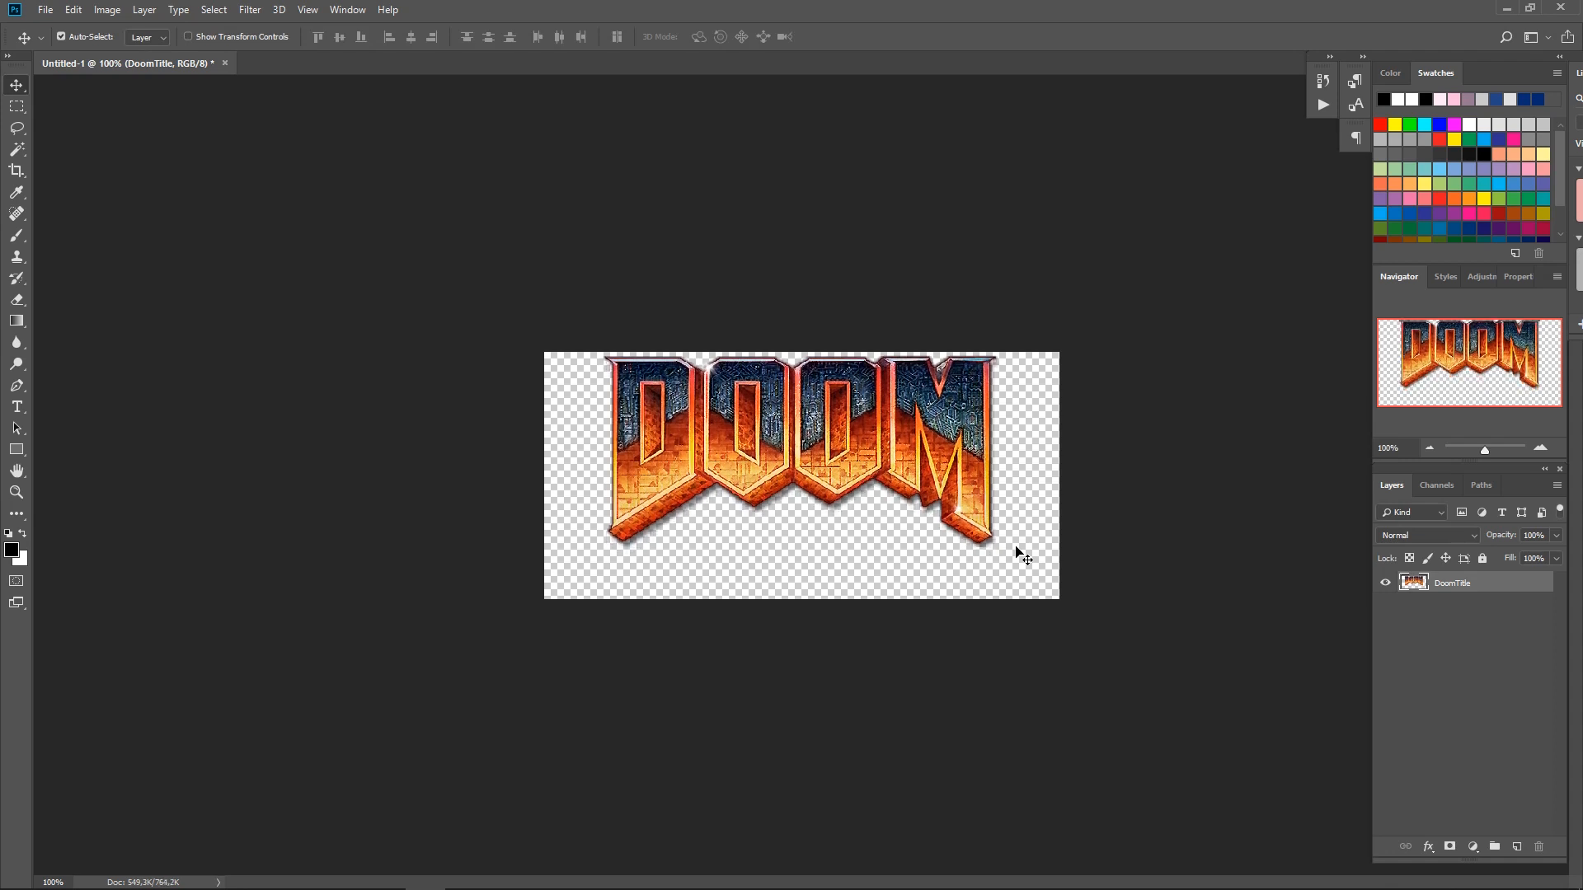
Step: Place Example-custom-title.png from the Import & Export folder over the DOOM logo and scale it down proportionally about its centre
{"action": "key", "text": "alt+Tab"}
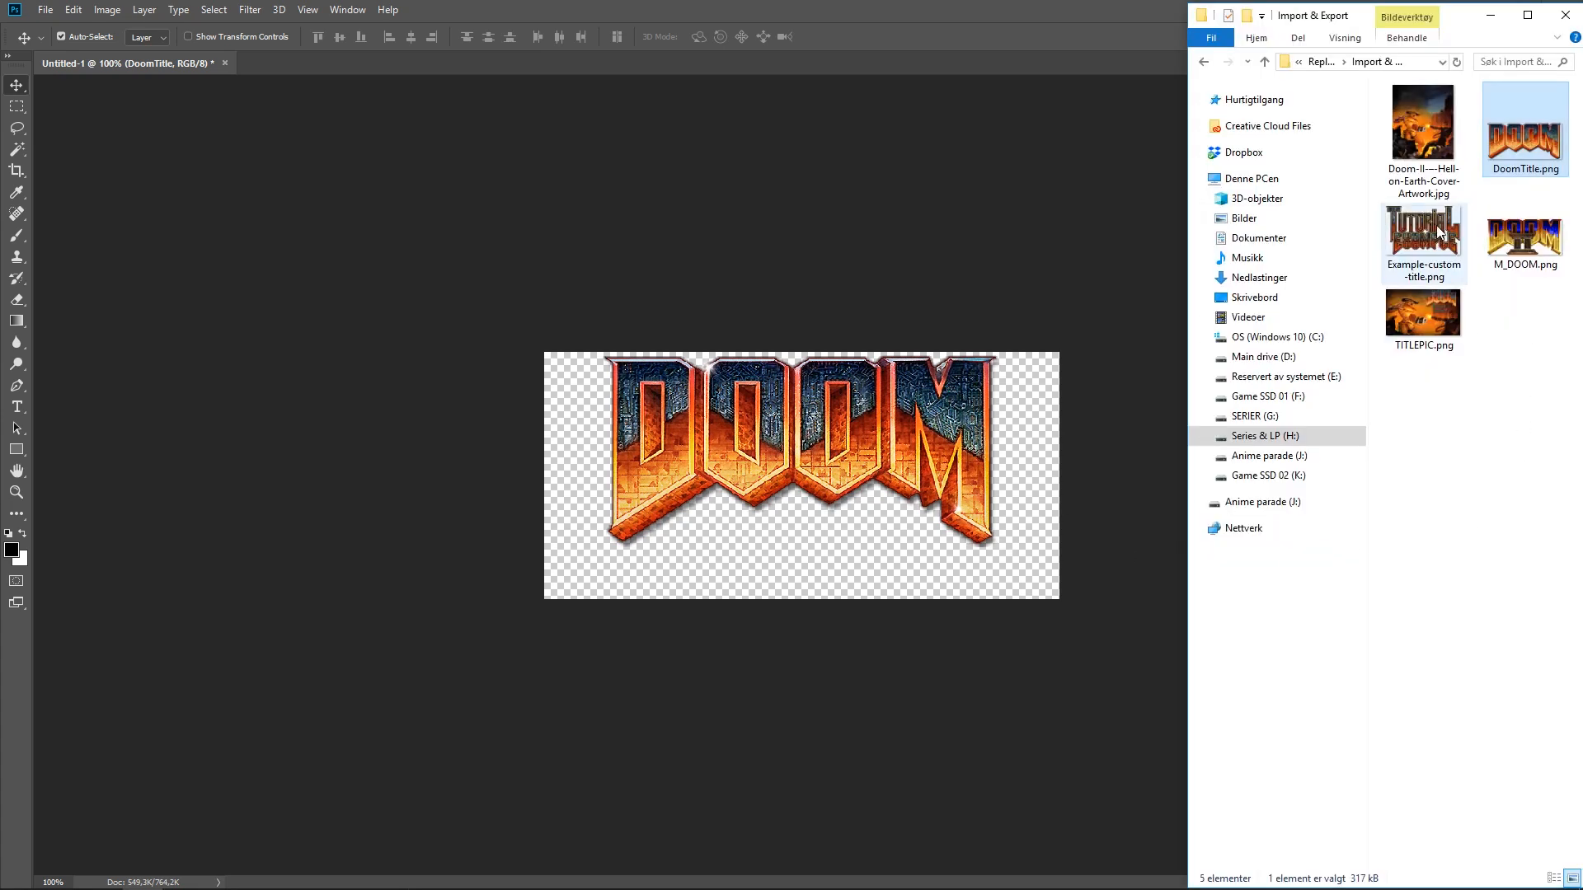
{"action": "left_click_drag", "start_coordinate": [1422, 240], "coordinate": [783, 540]}
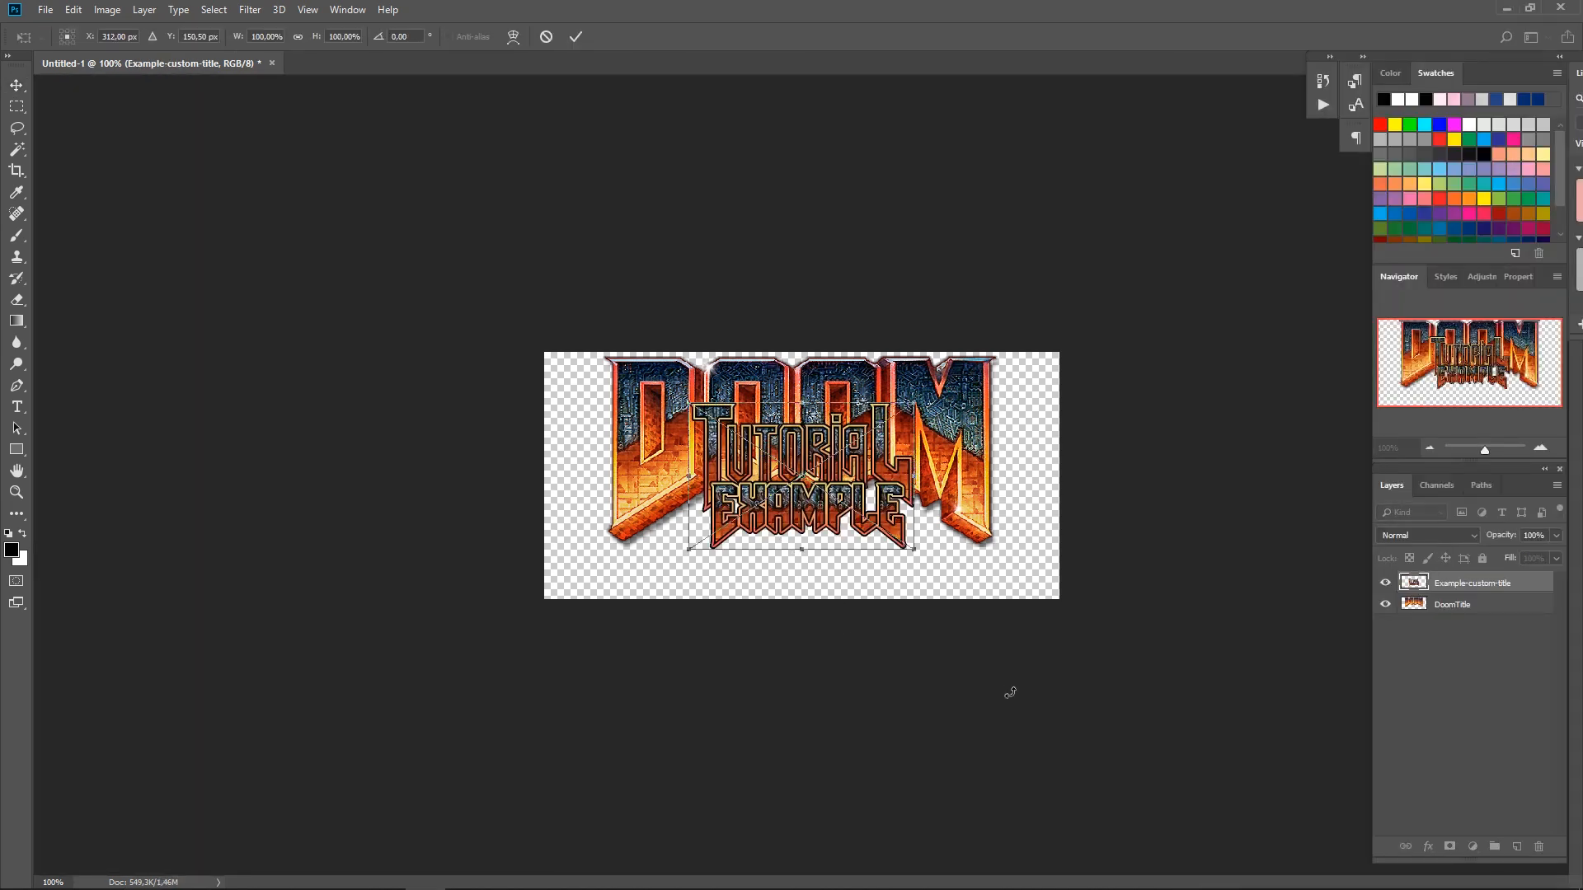
{"action": "left_click_drag", "start_coordinate": [915, 551], "coordinate": [880, 518]}
{"action": "key", "text": "Return"}
Step: Move the custom title straight down so it sits close beneath the centre of the DOOM logo, inside the canvas
{"action": "key", "text": "shift+Down"}
{"action": "key", "text": "shift+Down"}
{"action": "key", "text": "shift+Down"}
{"action": "key", "text": "shift+Down"}
{"action": "key", "text": "shift+Down"}
{"action": "key", "text": "shift+Down"}
{"action": "key", "text": "shift+Down"}
{"action": "key", "text": "shift+Down"}
{"action": "key", "text": "shift+Down"}
{"action": "key", "text": "shift+Down"}
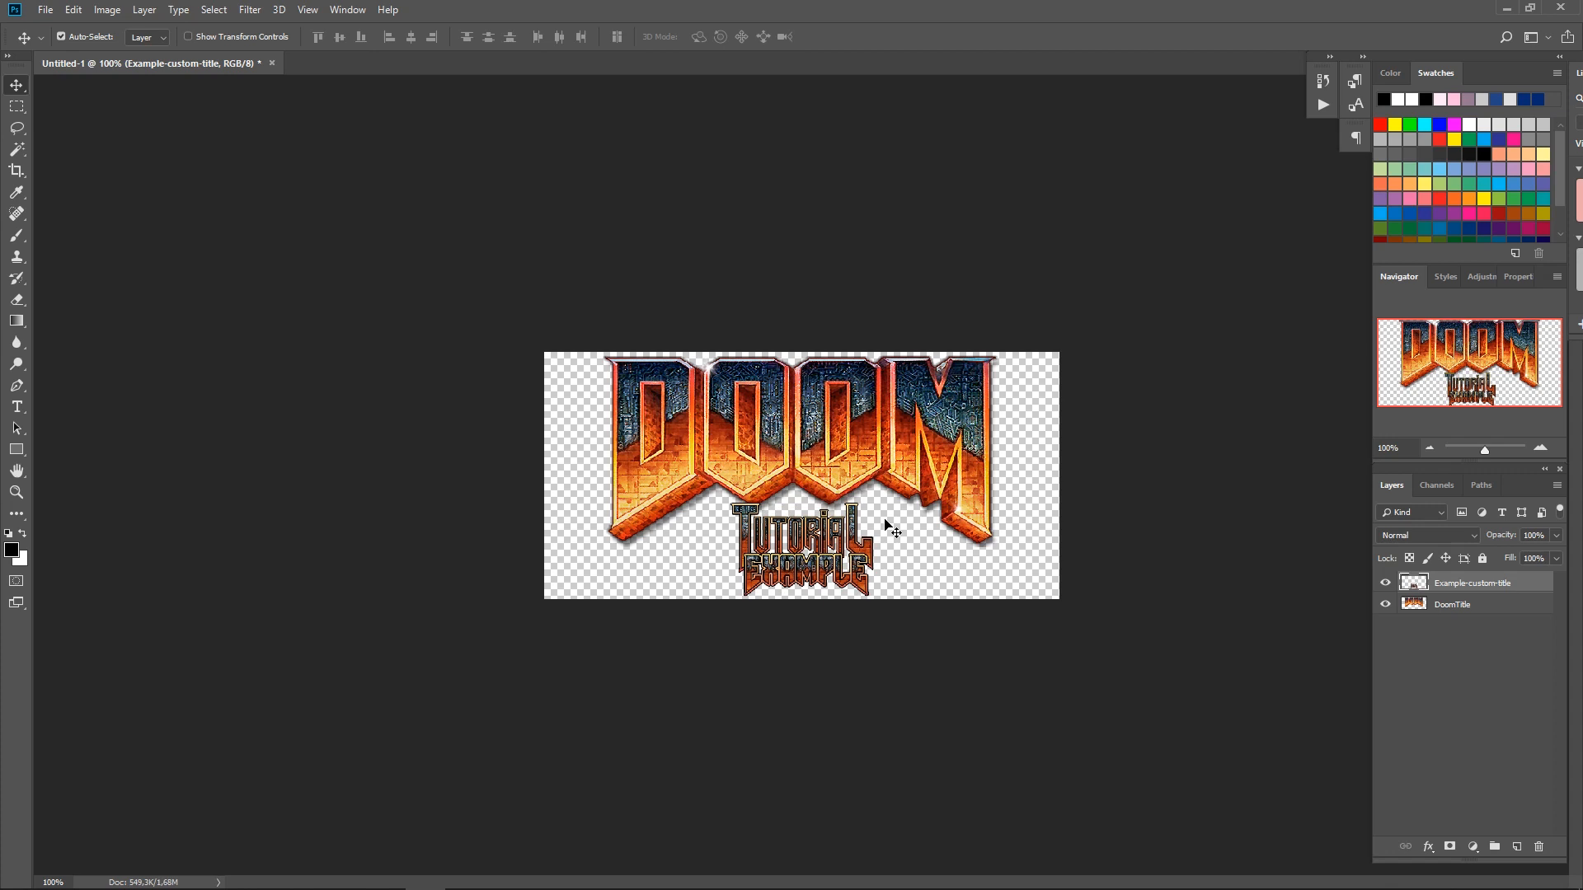
{"action": "key", "text": "shift+Up"}
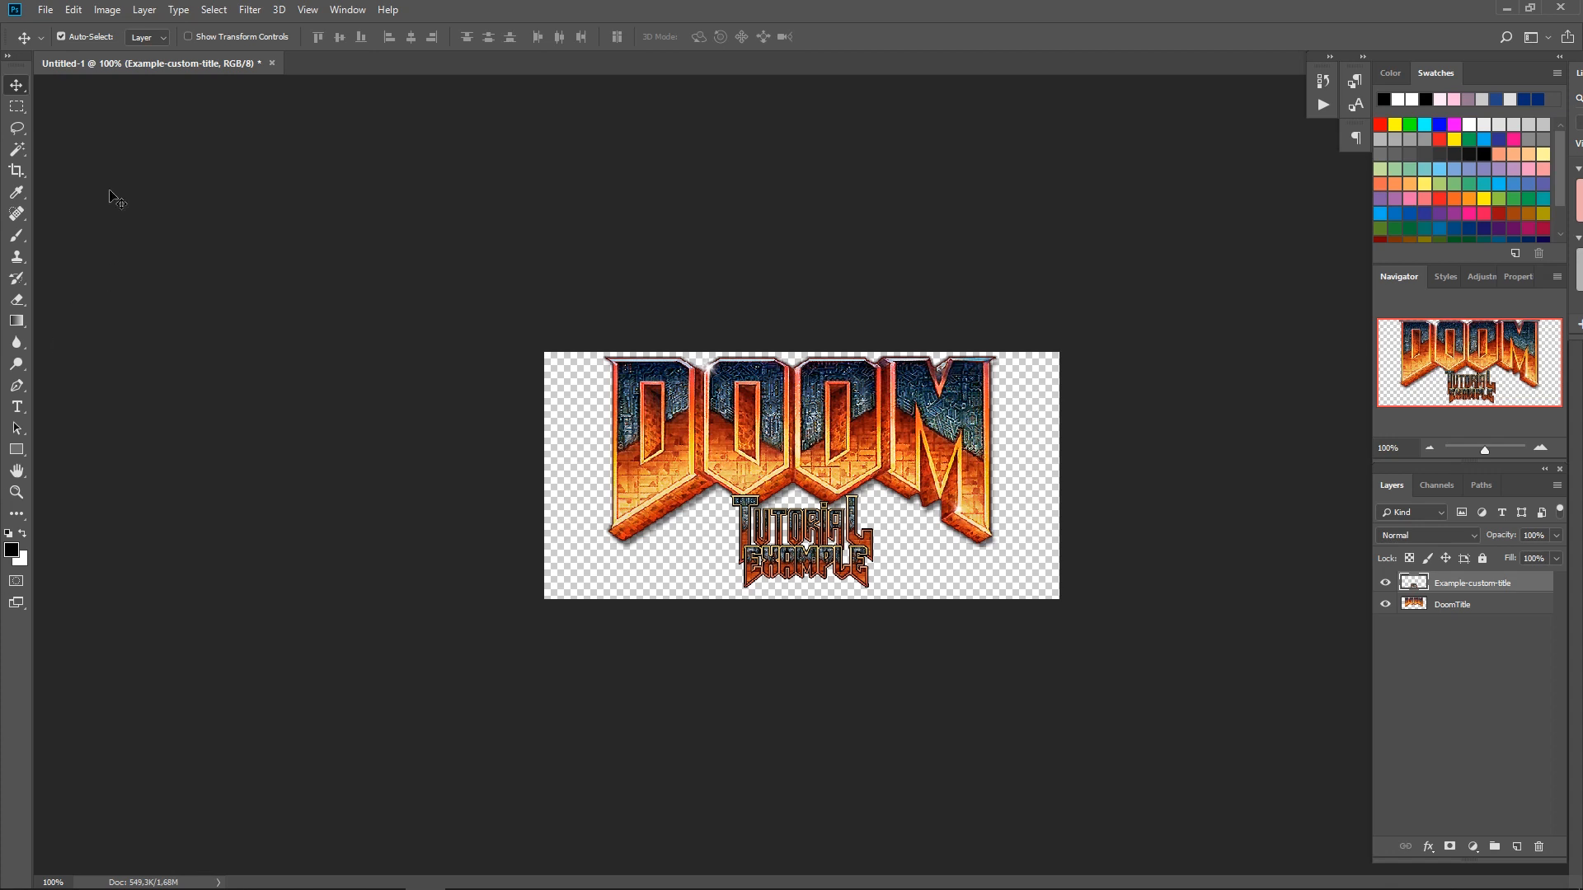
Step: Try flattening the DOOM logo and custom title layers into one background, and undo the flattening
{"action": "left_click", "coordinate": [146, 10]}
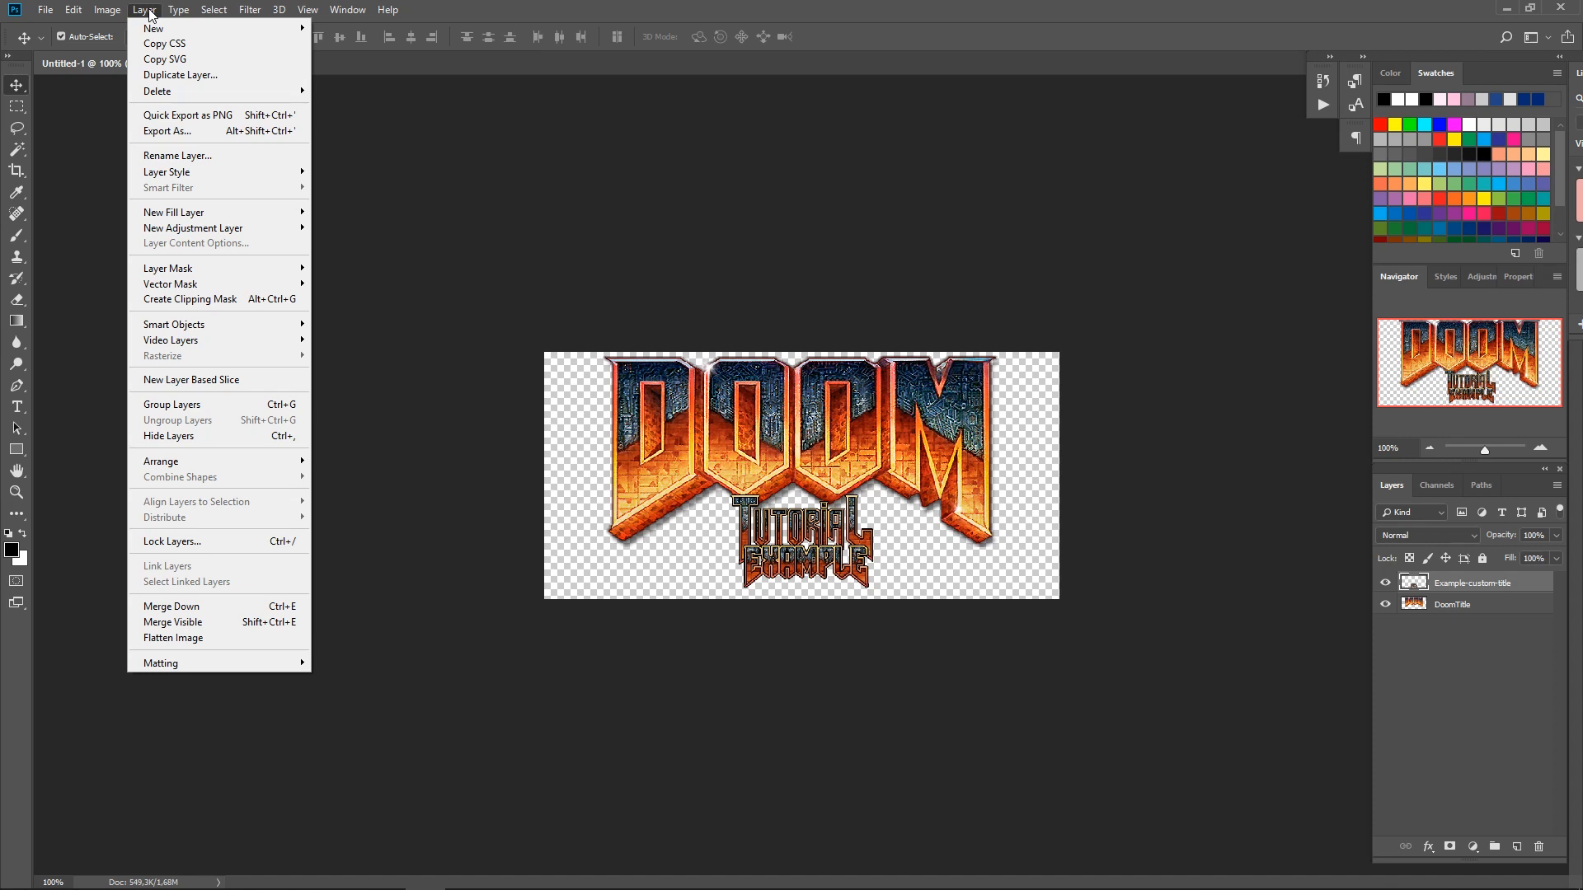
{"action": "left_click", "coordinate": [219, 646]}
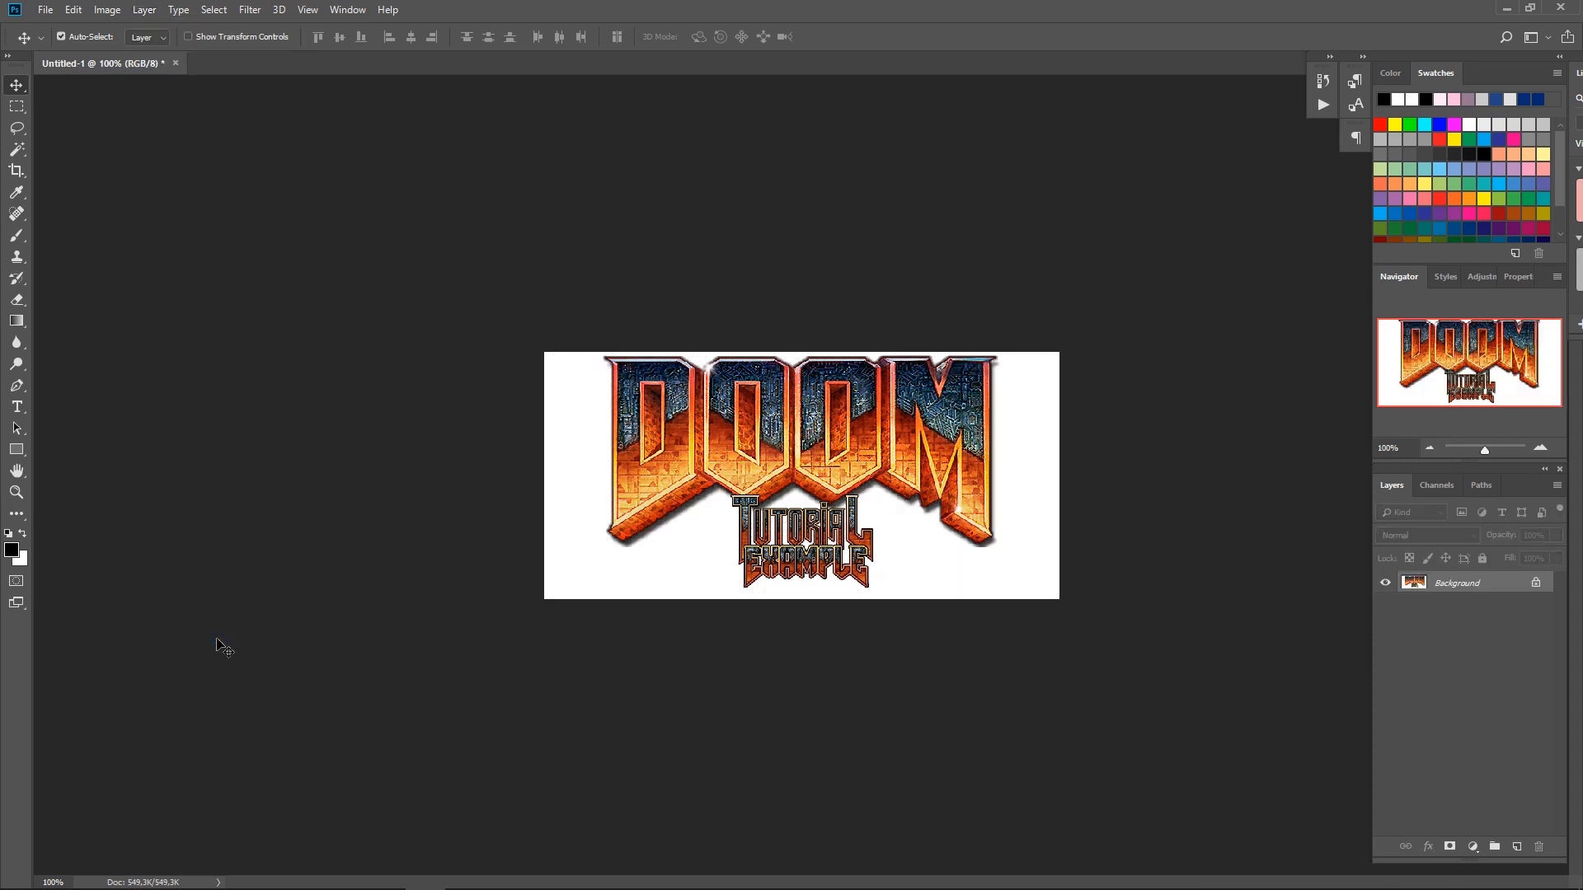
{"action": "key", "text": "ctrl+z"}
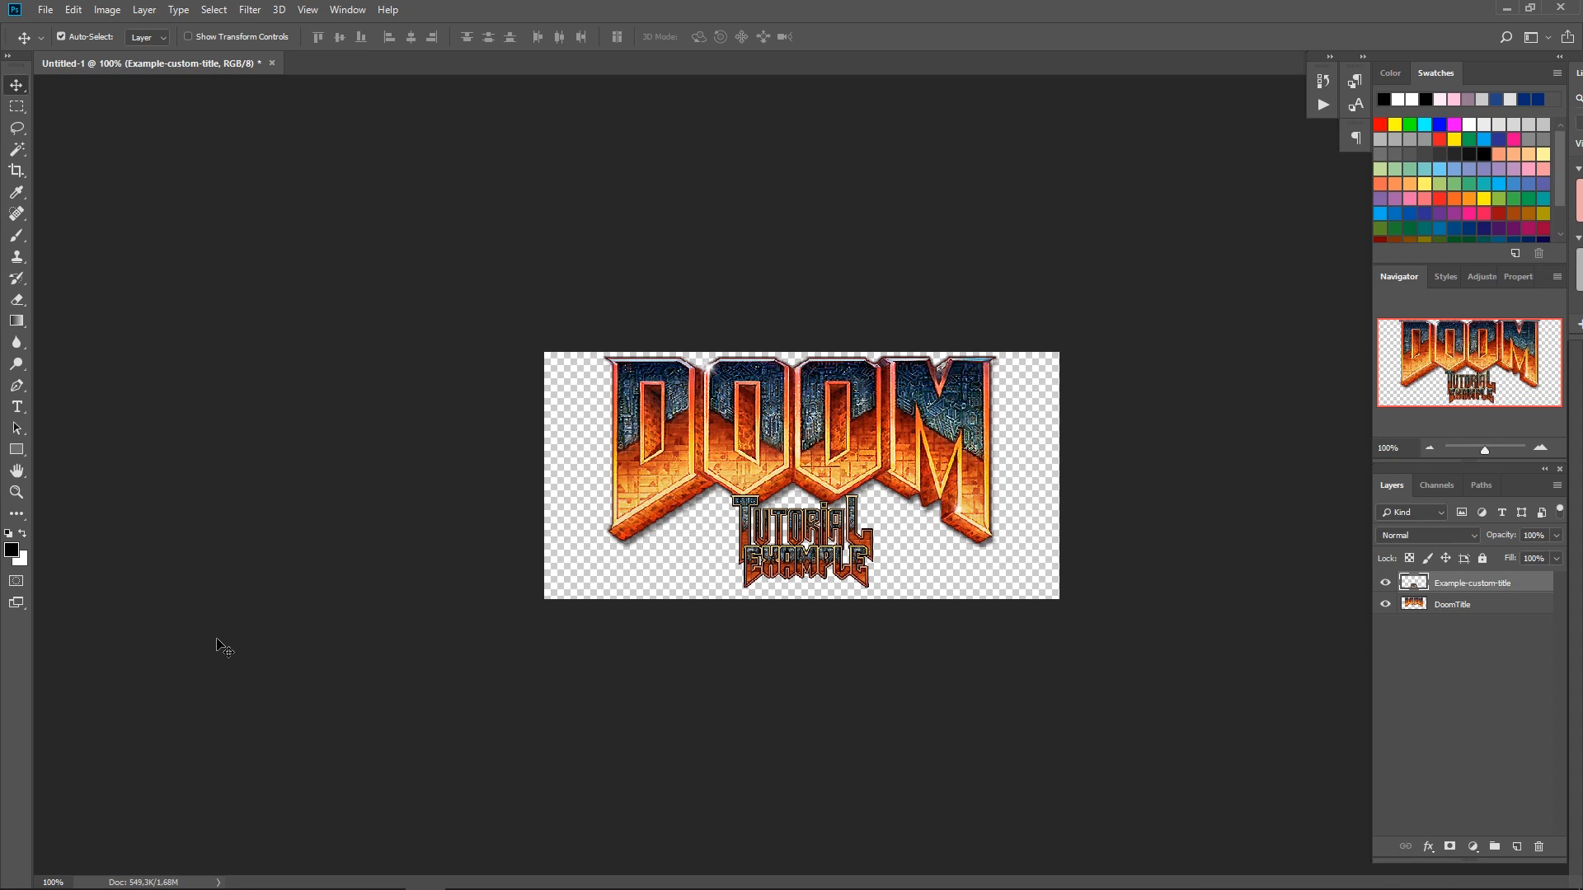
Step: Merge the custom title into the DOOM logo layer and export a transparent 625 × 300 PNG-24 with Save for Web, replacing M_DOOM.png in Import & Export
{"action": "key", "text": "ctrl"}
{"action": "key", "text": "ctrl+e"}
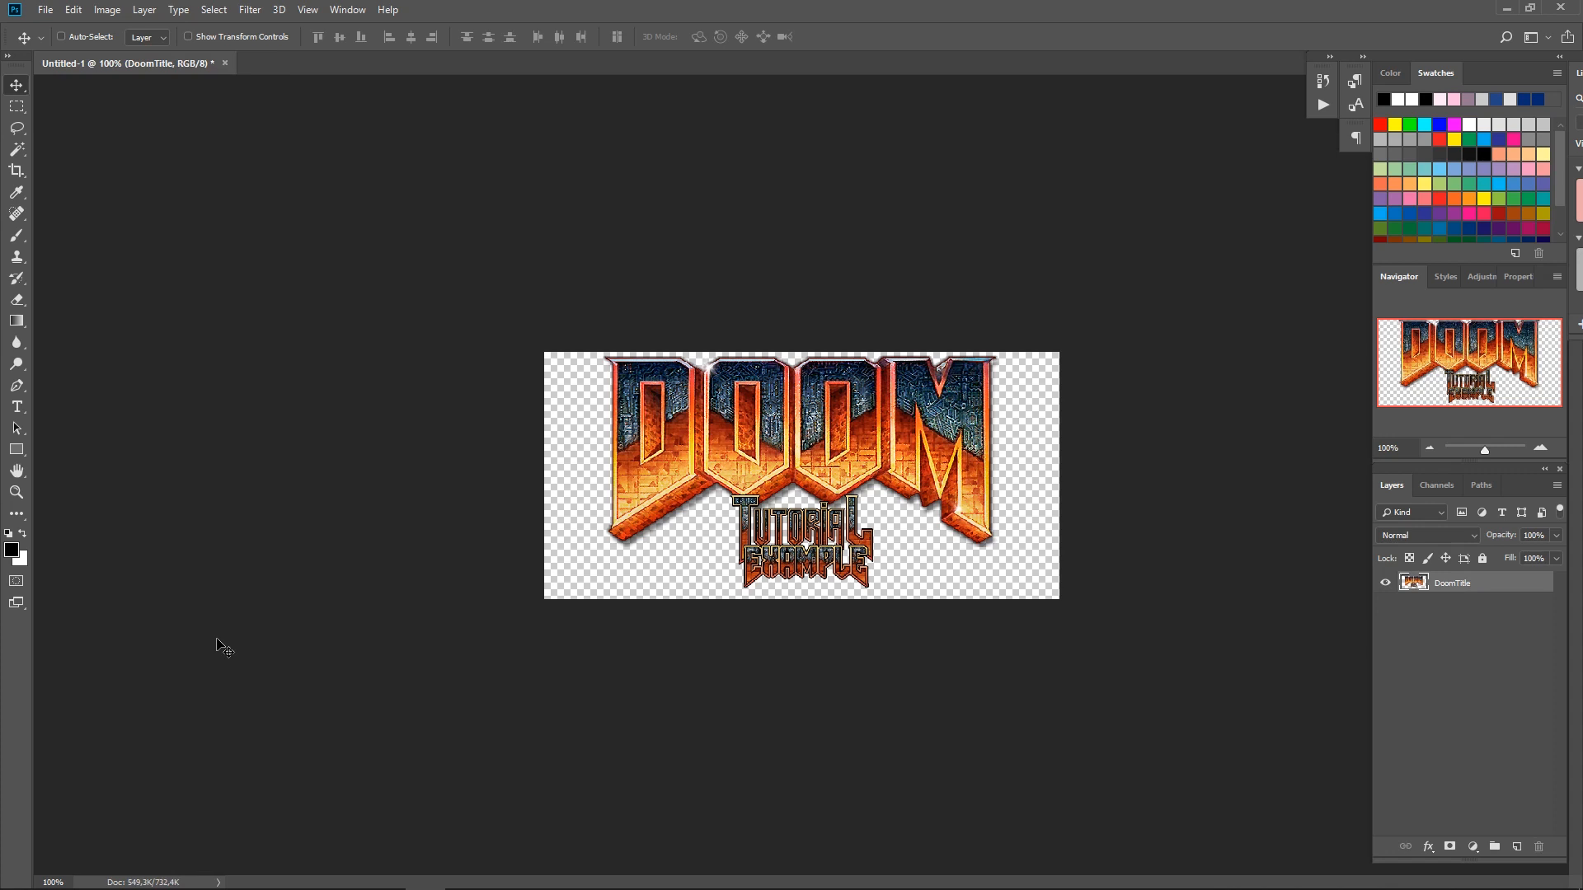
{"action": "key", "text": "ctrl"}
{"action": "key", "text": "ctrl+alt+shift+s"}
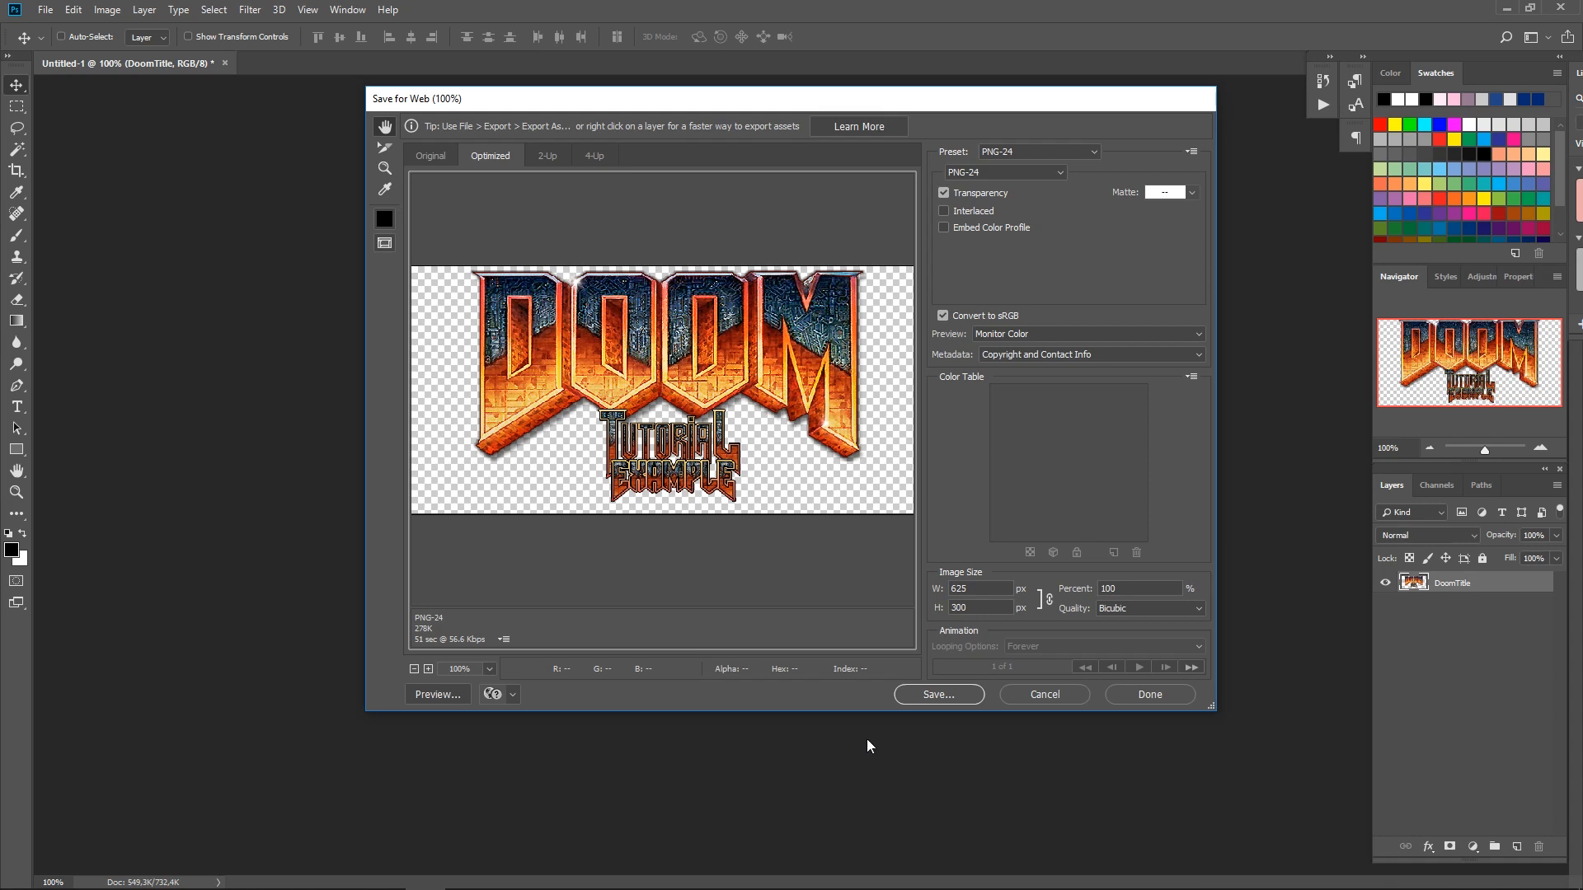
{"action": "left_click", "coordinate": [932, 695]}
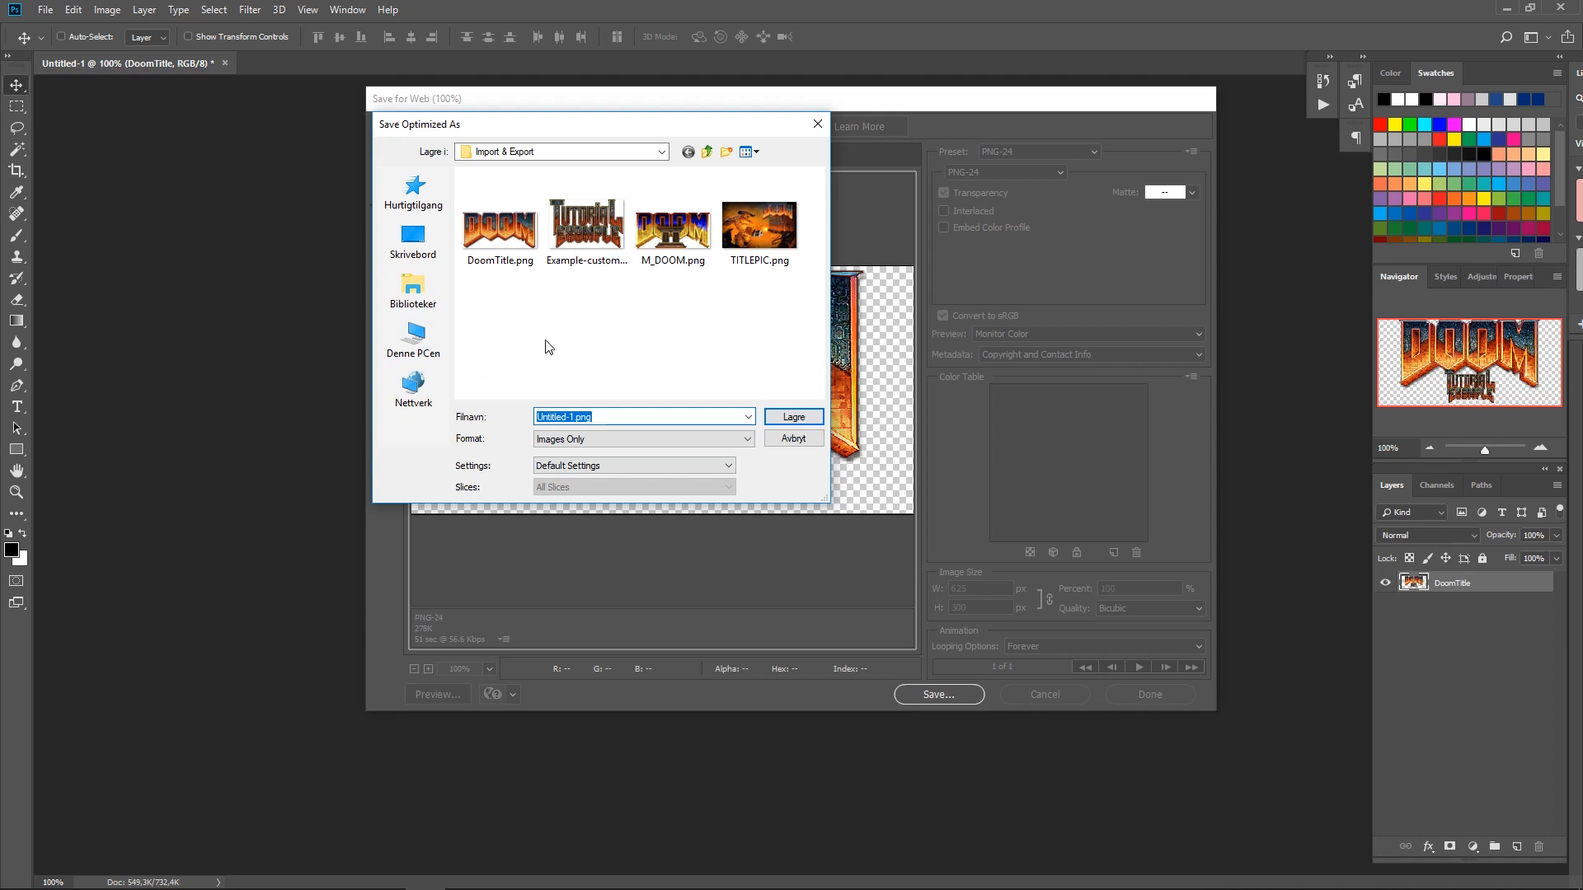
{"action": "left_click", "coordinate": [661, 254]}
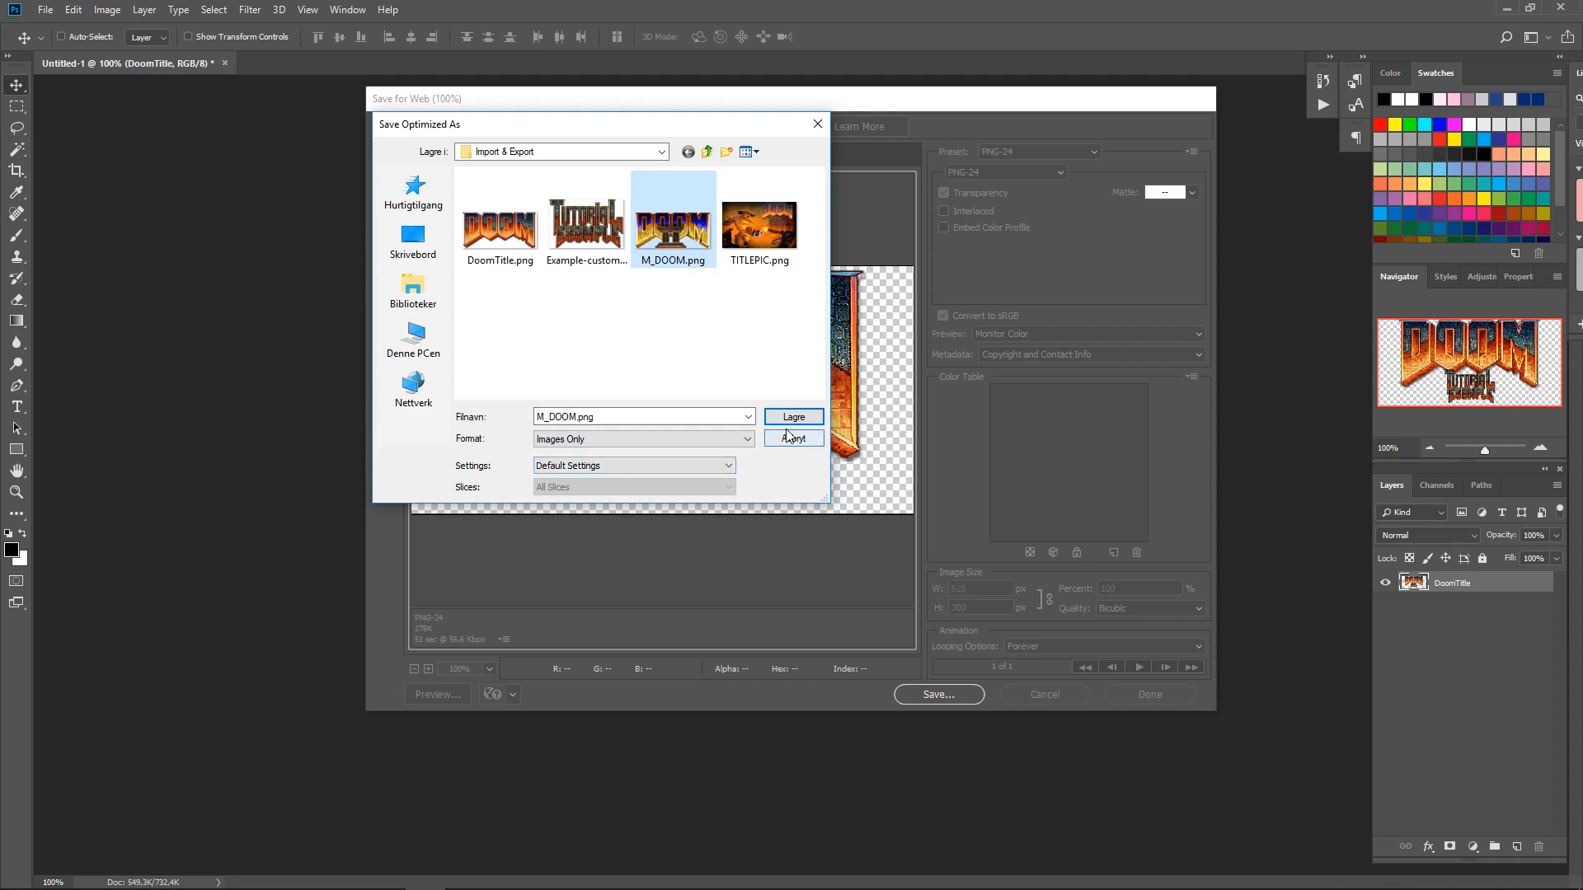
{"action": "key", "text": "ctrl"}
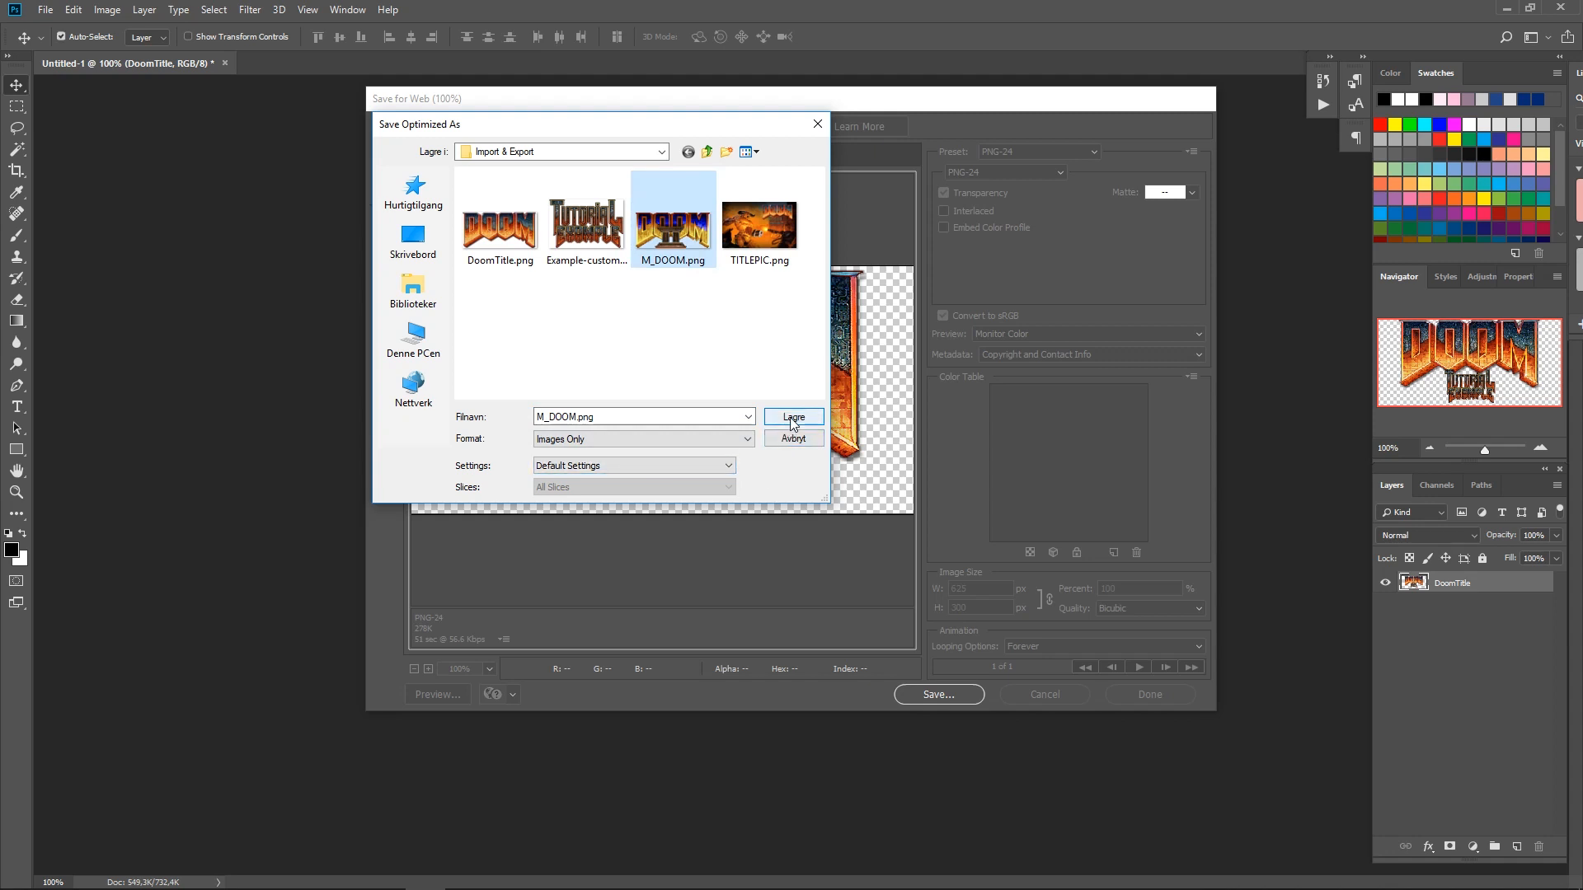
{"action": "left_click", "coordinate": [791, 419]}
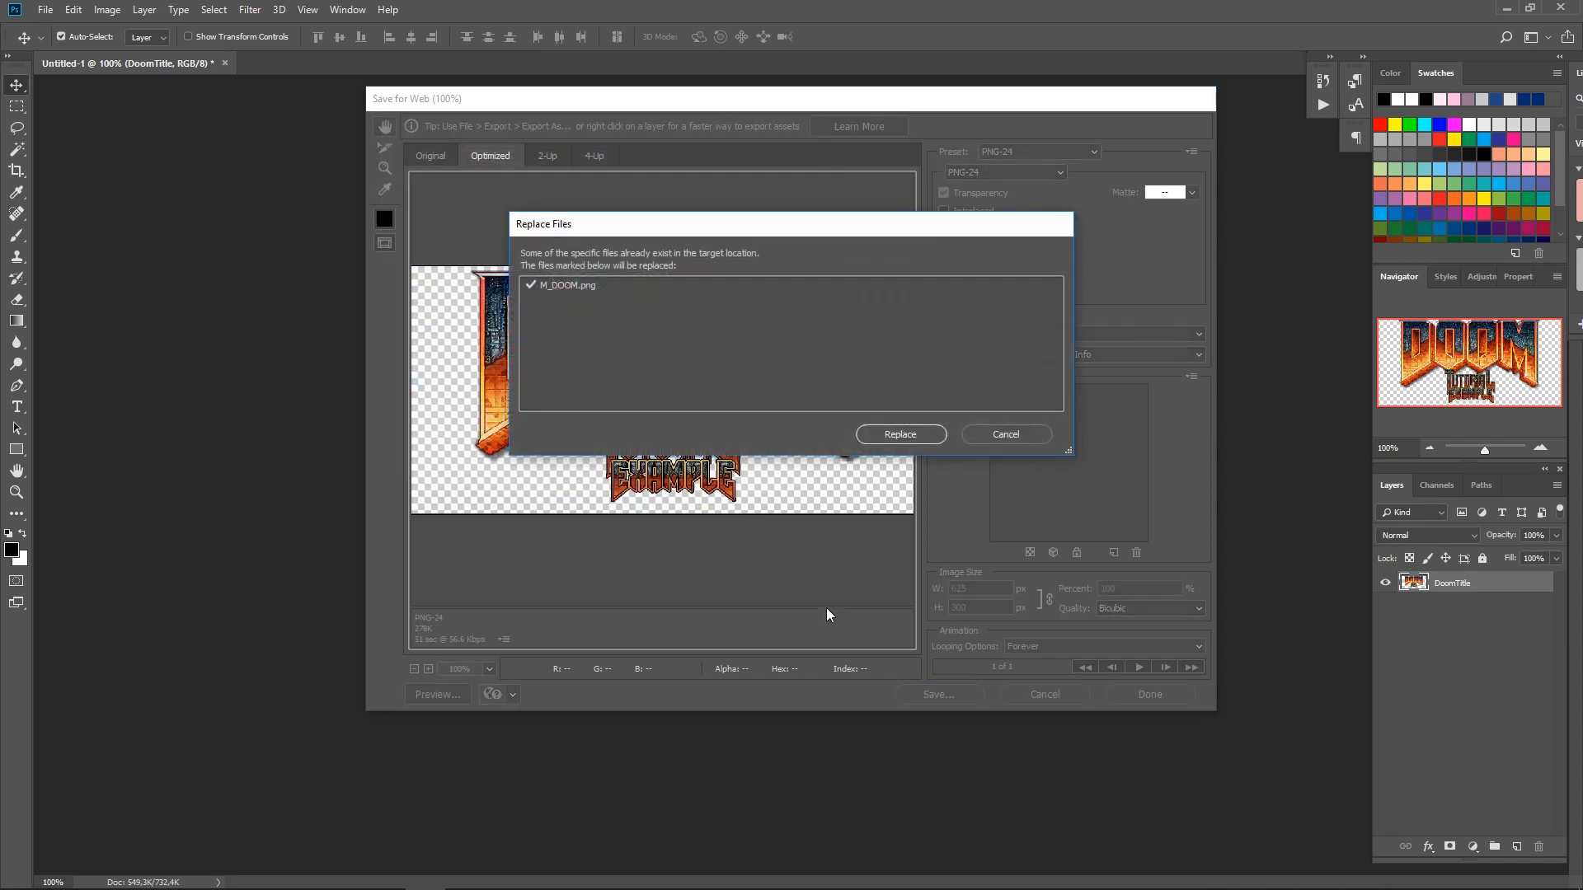
{"action": "left_click", "coordinate": [888, 433]}
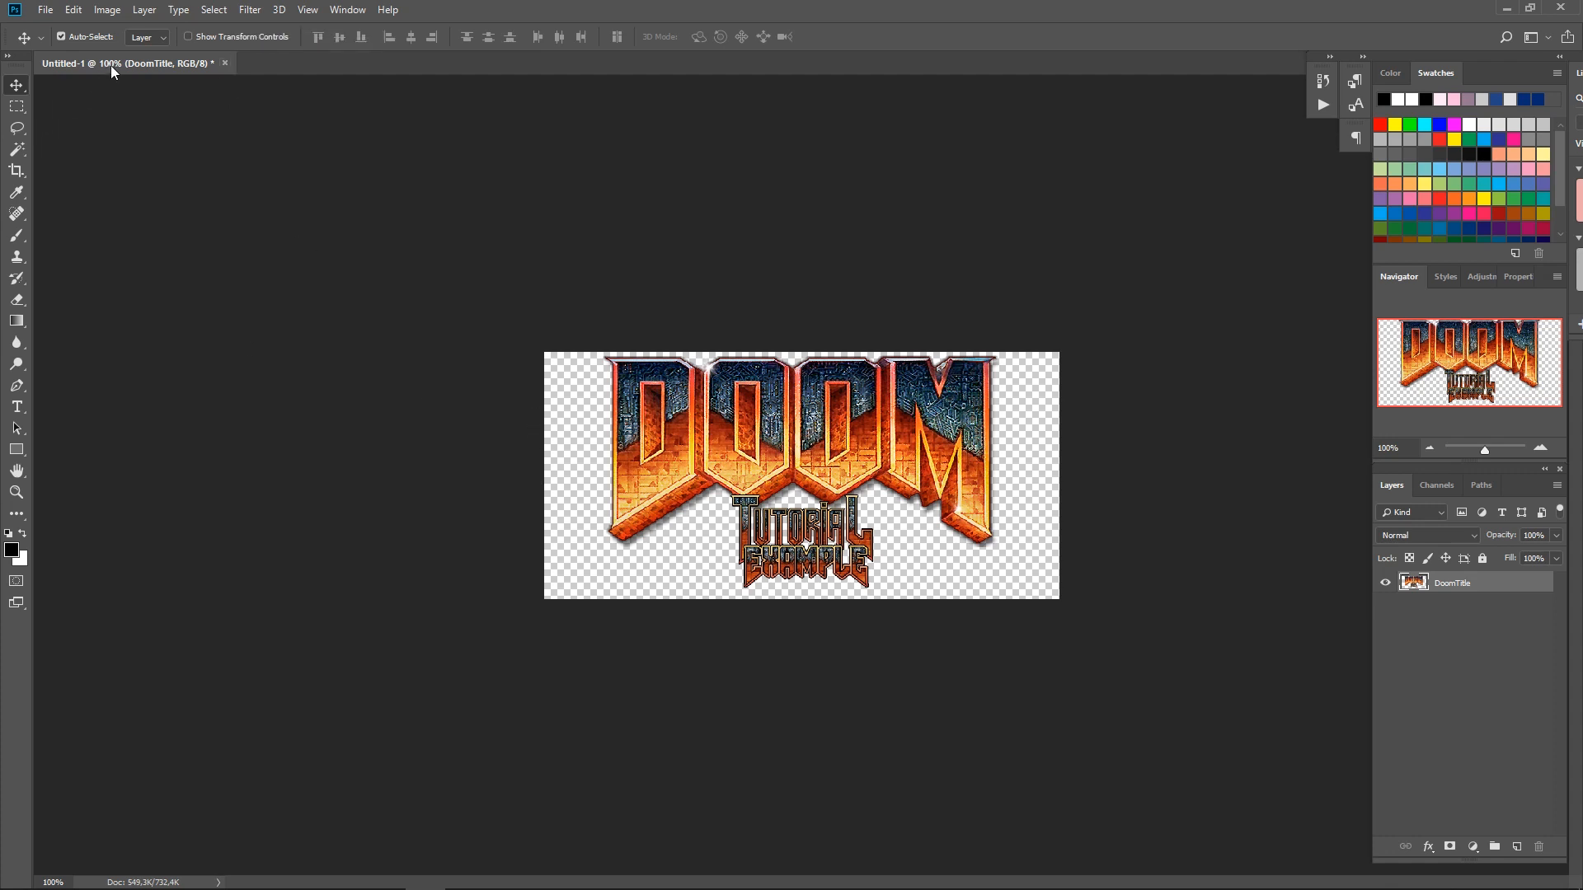
Step: Close the Untitled-1 document without saving its changes
{"action": "left_click", "coordinate": [229, 65]}
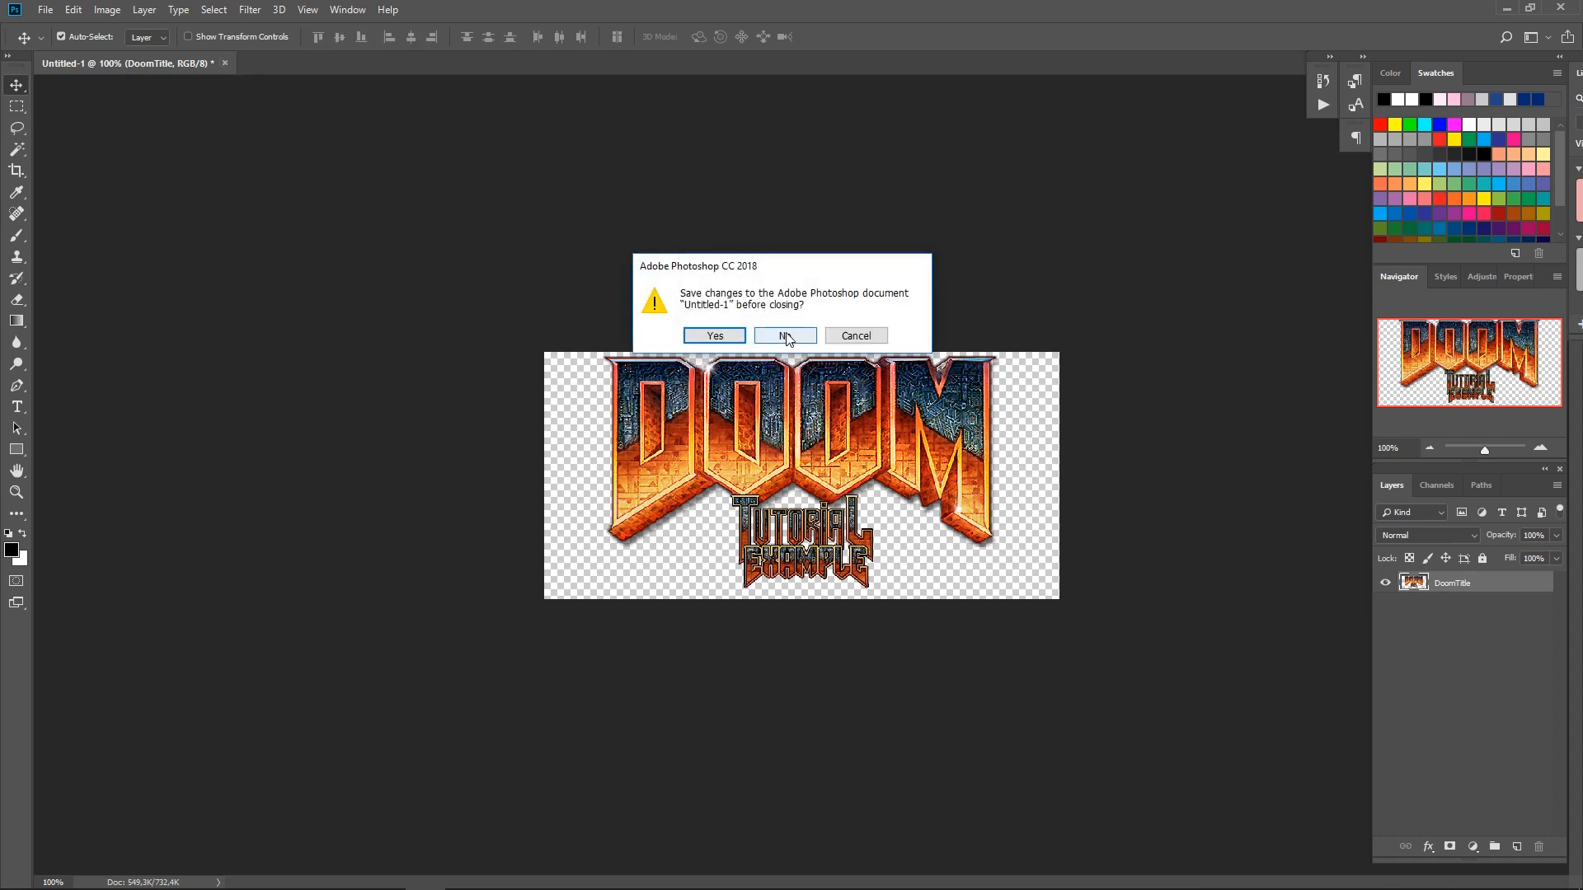
{"action": "left_click", "coordinate": [785, 438]}
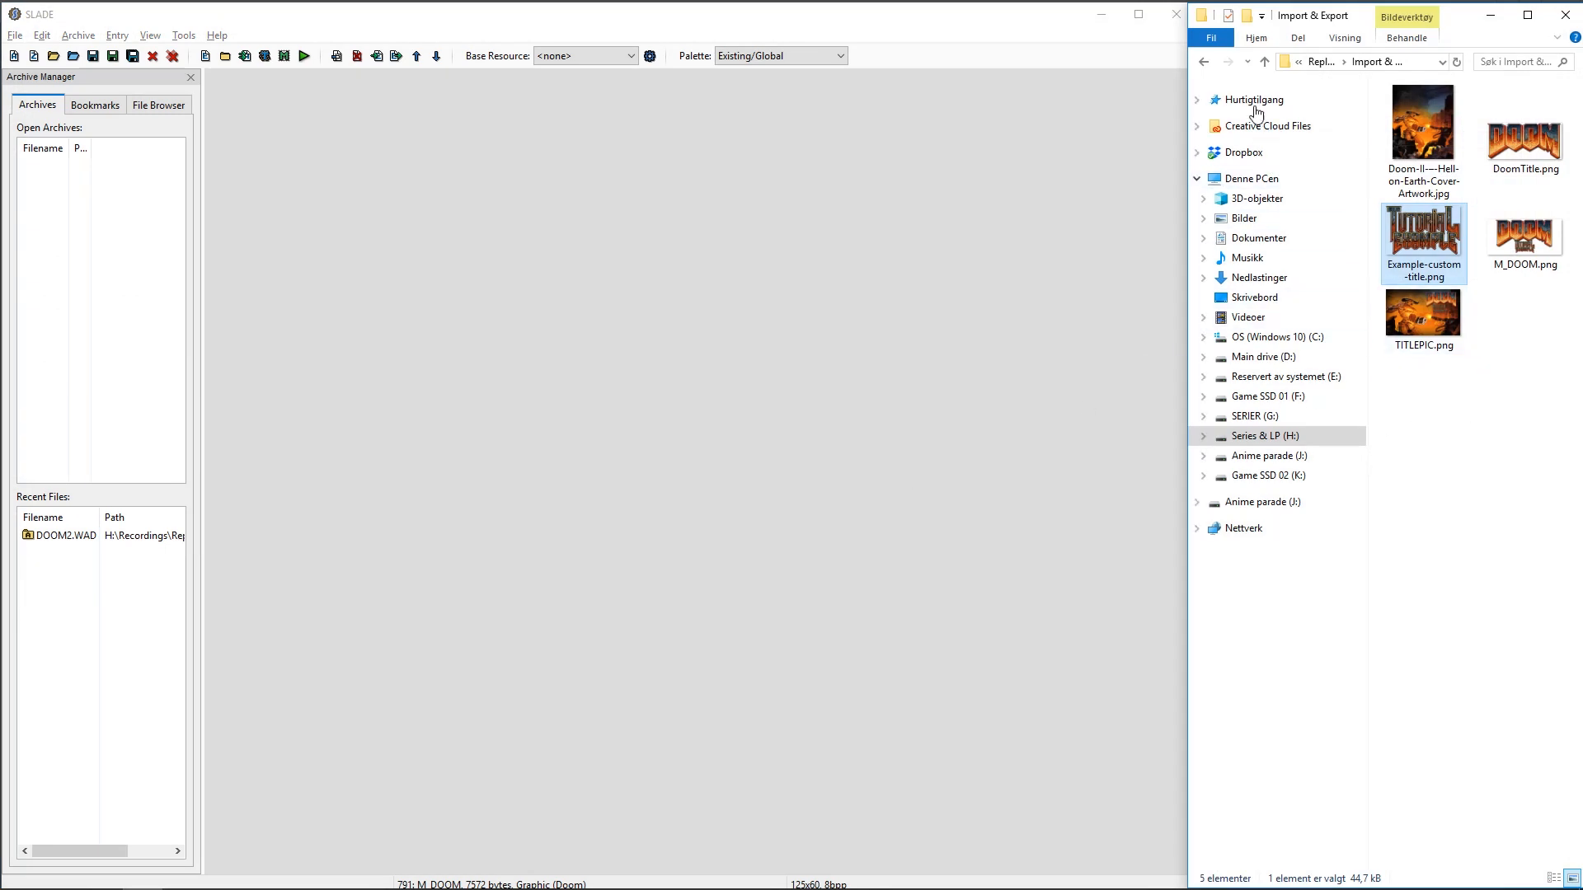
Step: Switch to SLADE and open Wolfenstein 3D tutorial.wad from the Replace title tutorial folder, one level above Import & Export
{"action": "left_click", "coordinate": [1264, 61]}
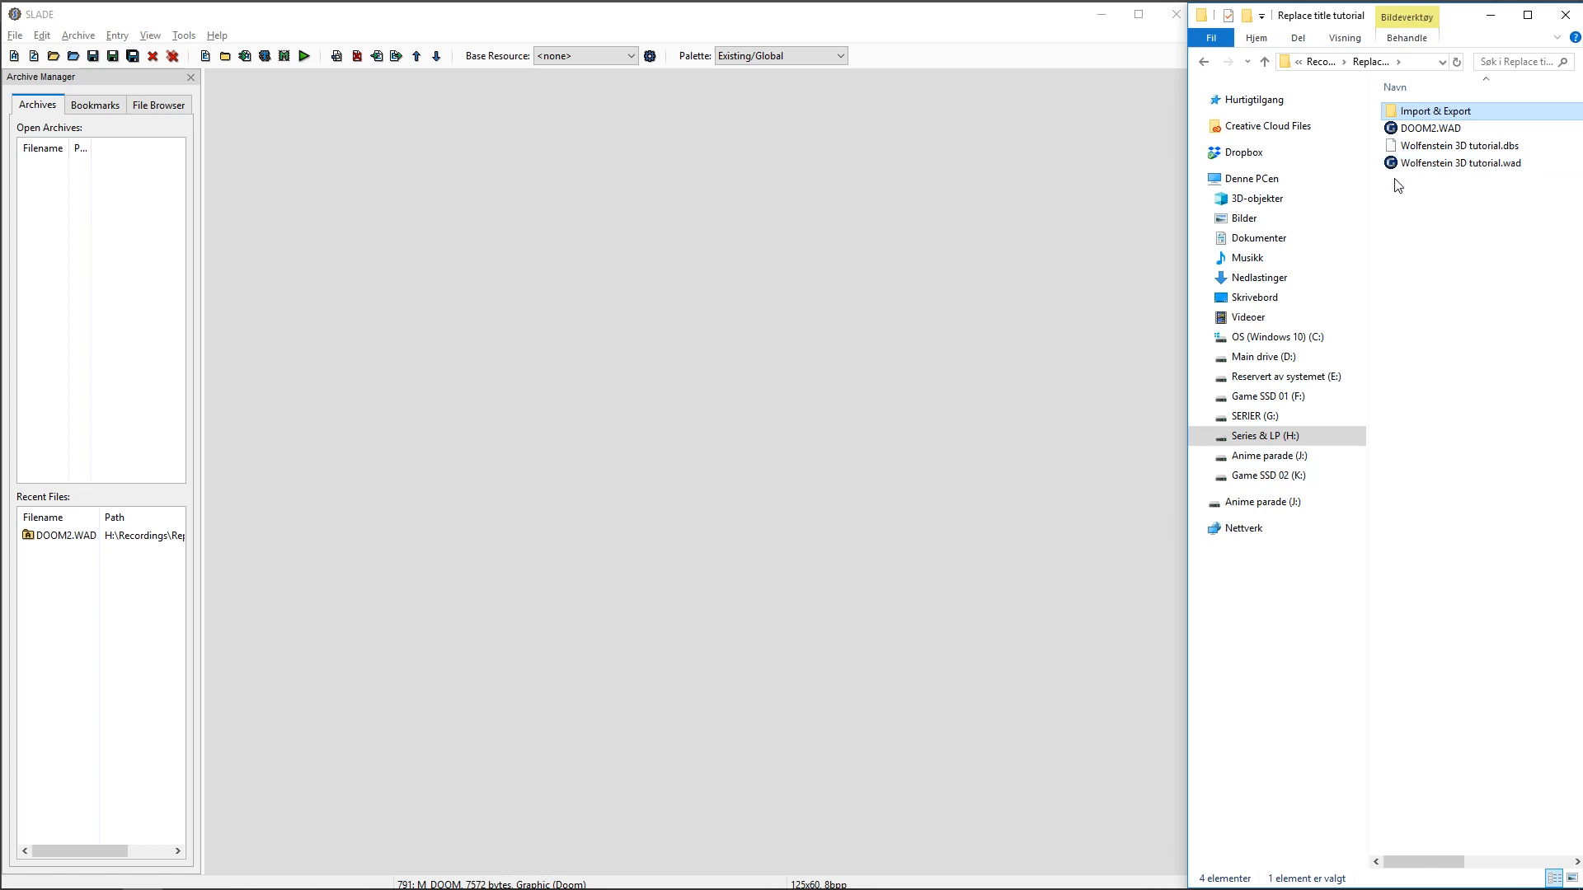
{"action": "left_click", "coordinate": [1396, 165]}
{"action": "left_click_drag", "start_coordinate": [1396, 170], "coordinate": [30, 270]}
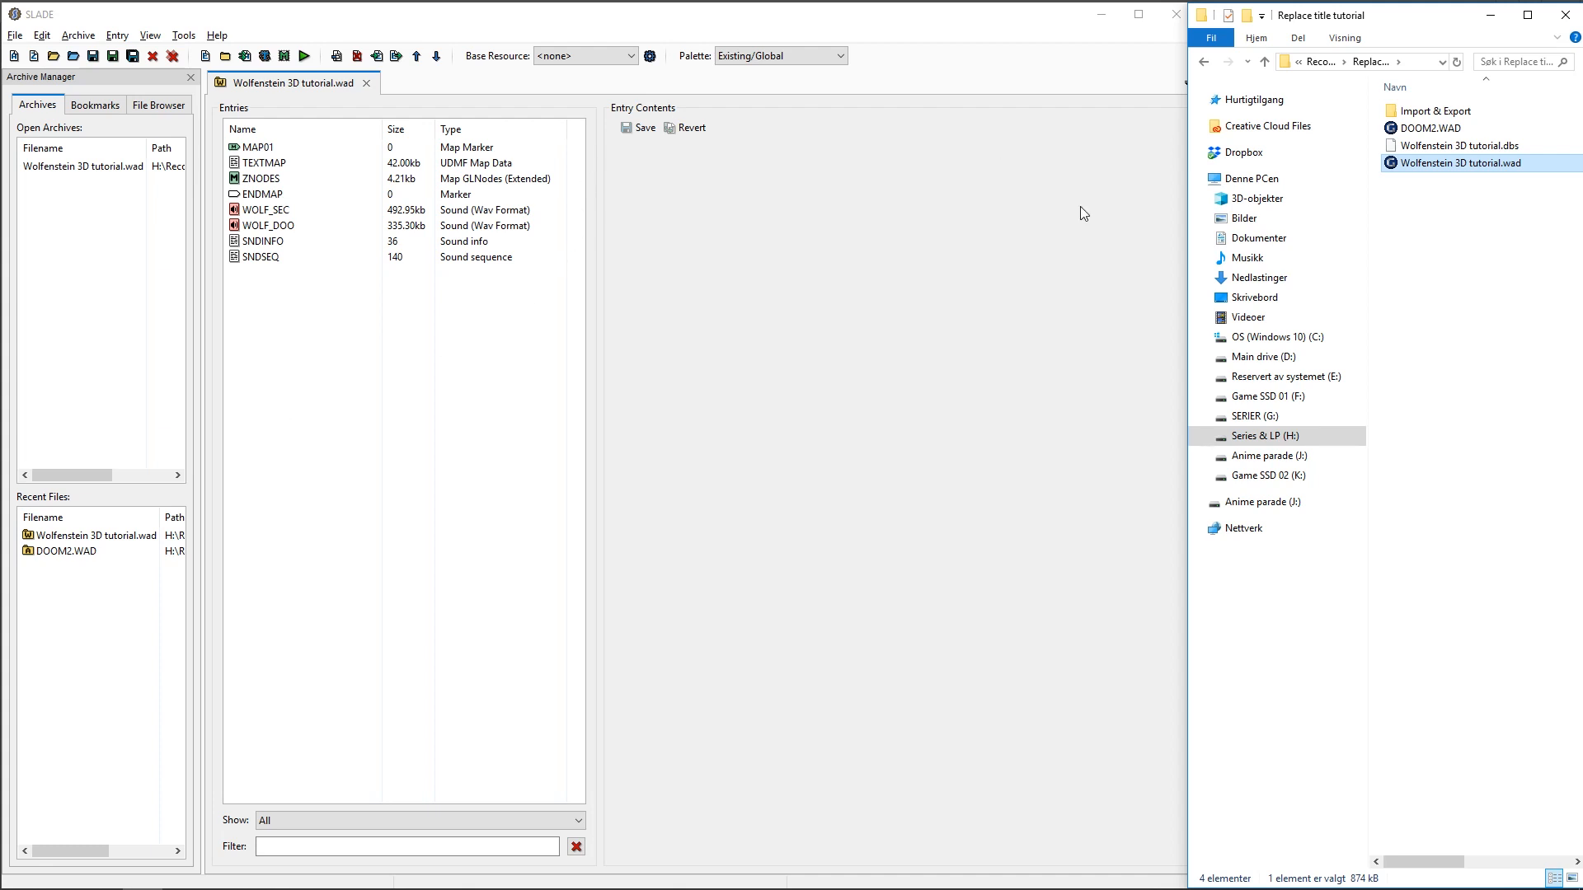
Step: Import TITLEPIC.png and M_DOOM.png together from the Import & Export folder as entries in Wolfenstein 3D tutorial.wad and save the archive
{"action": "double_click", "coordinate": [1389, 114]}
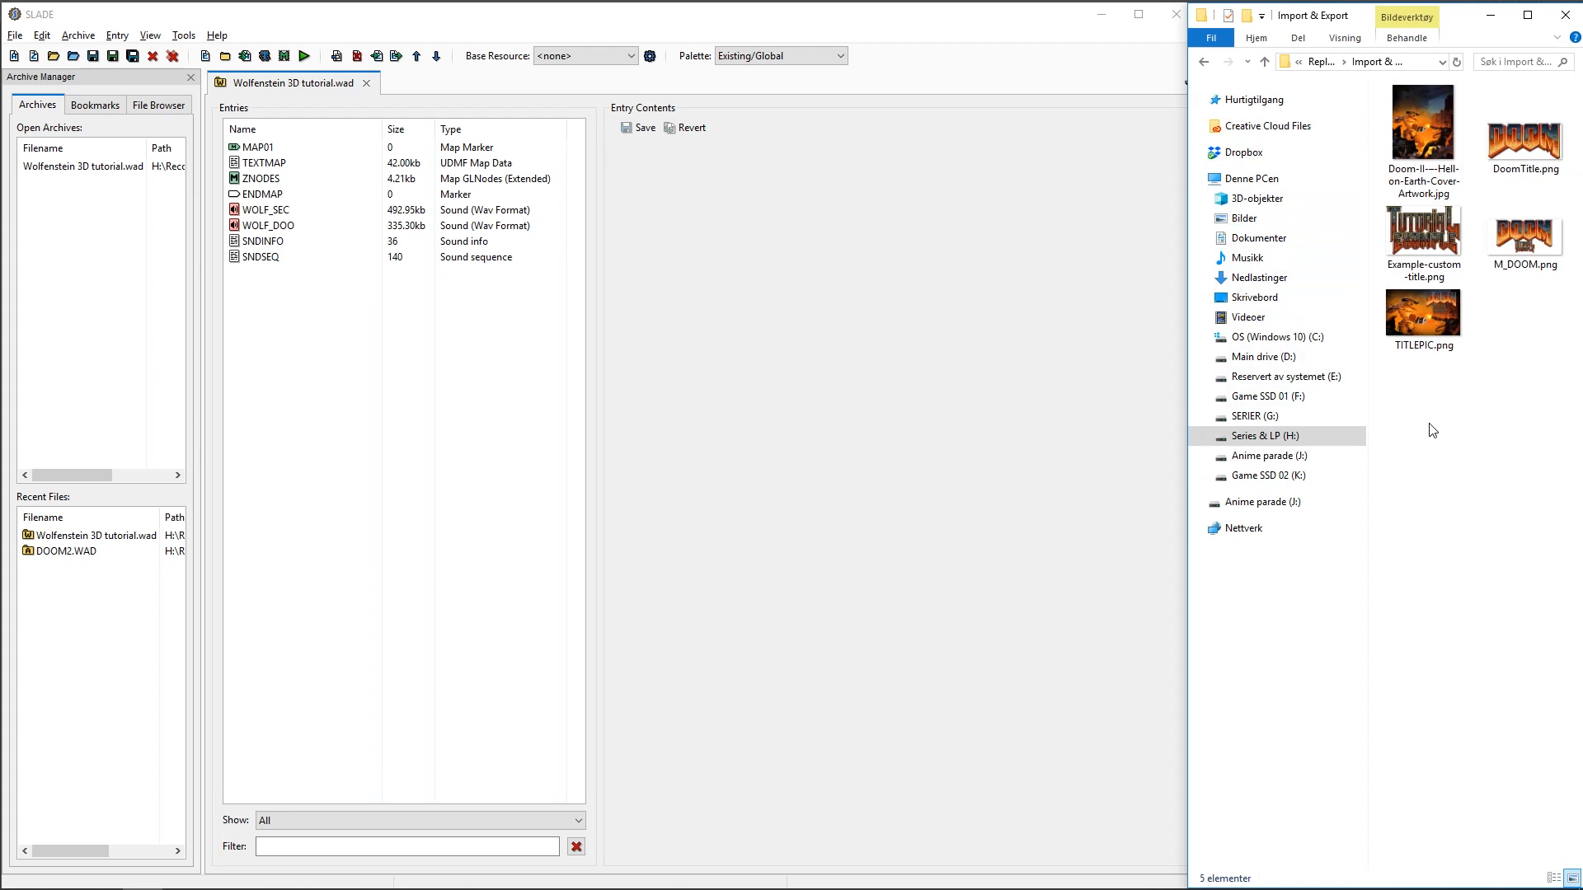
{"action": "left_click", "coordinate": [1420, 320]}
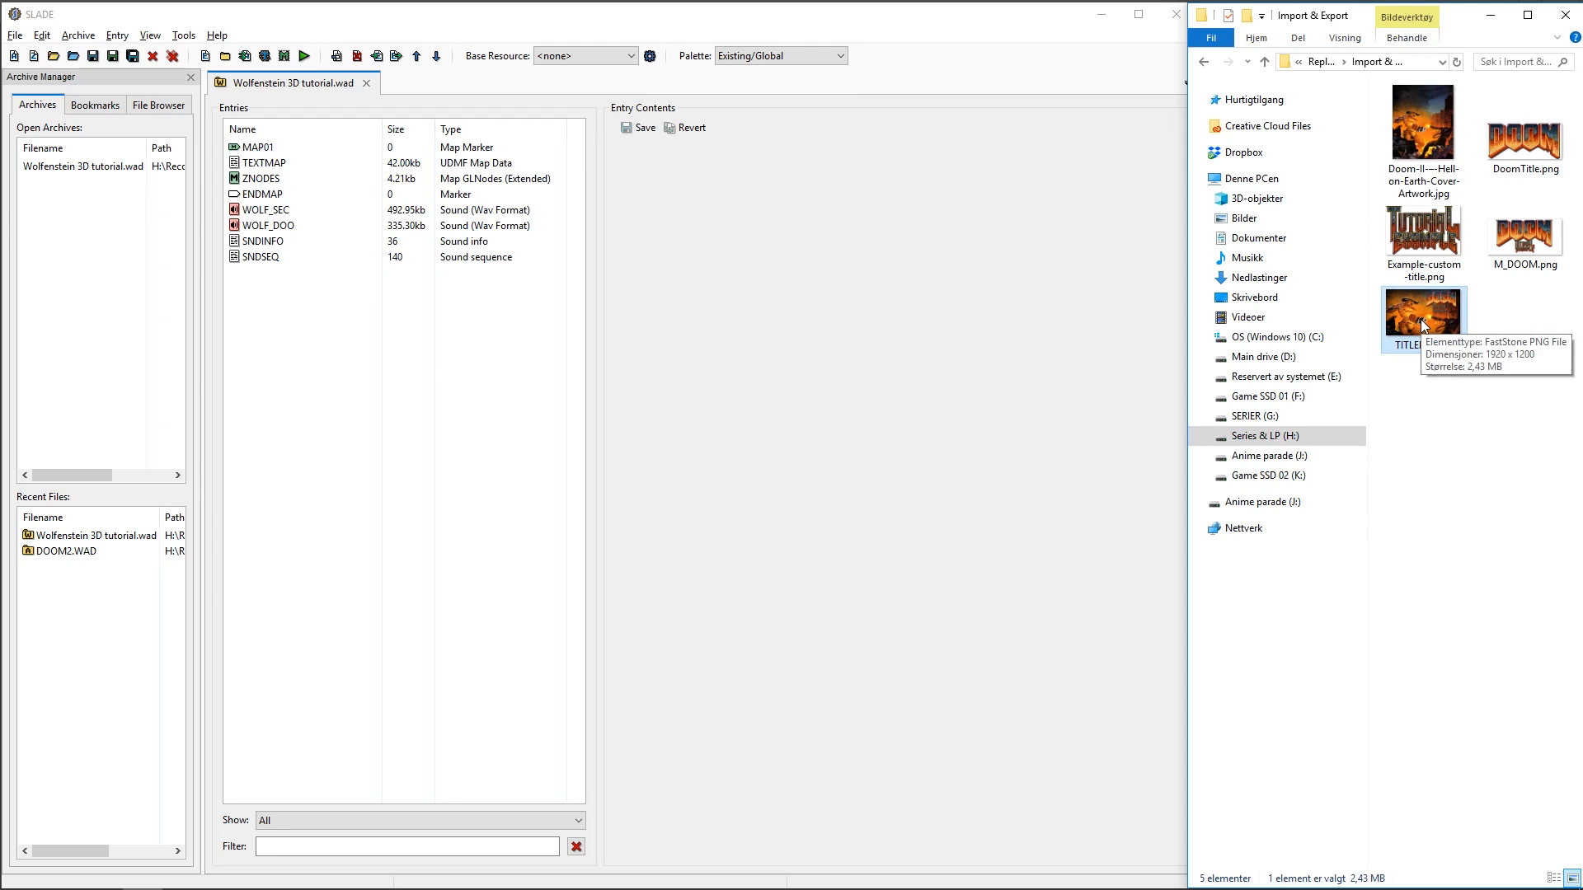
{"action": "left_click", "coordinate": [1522, 262], "text": "ctrl"}
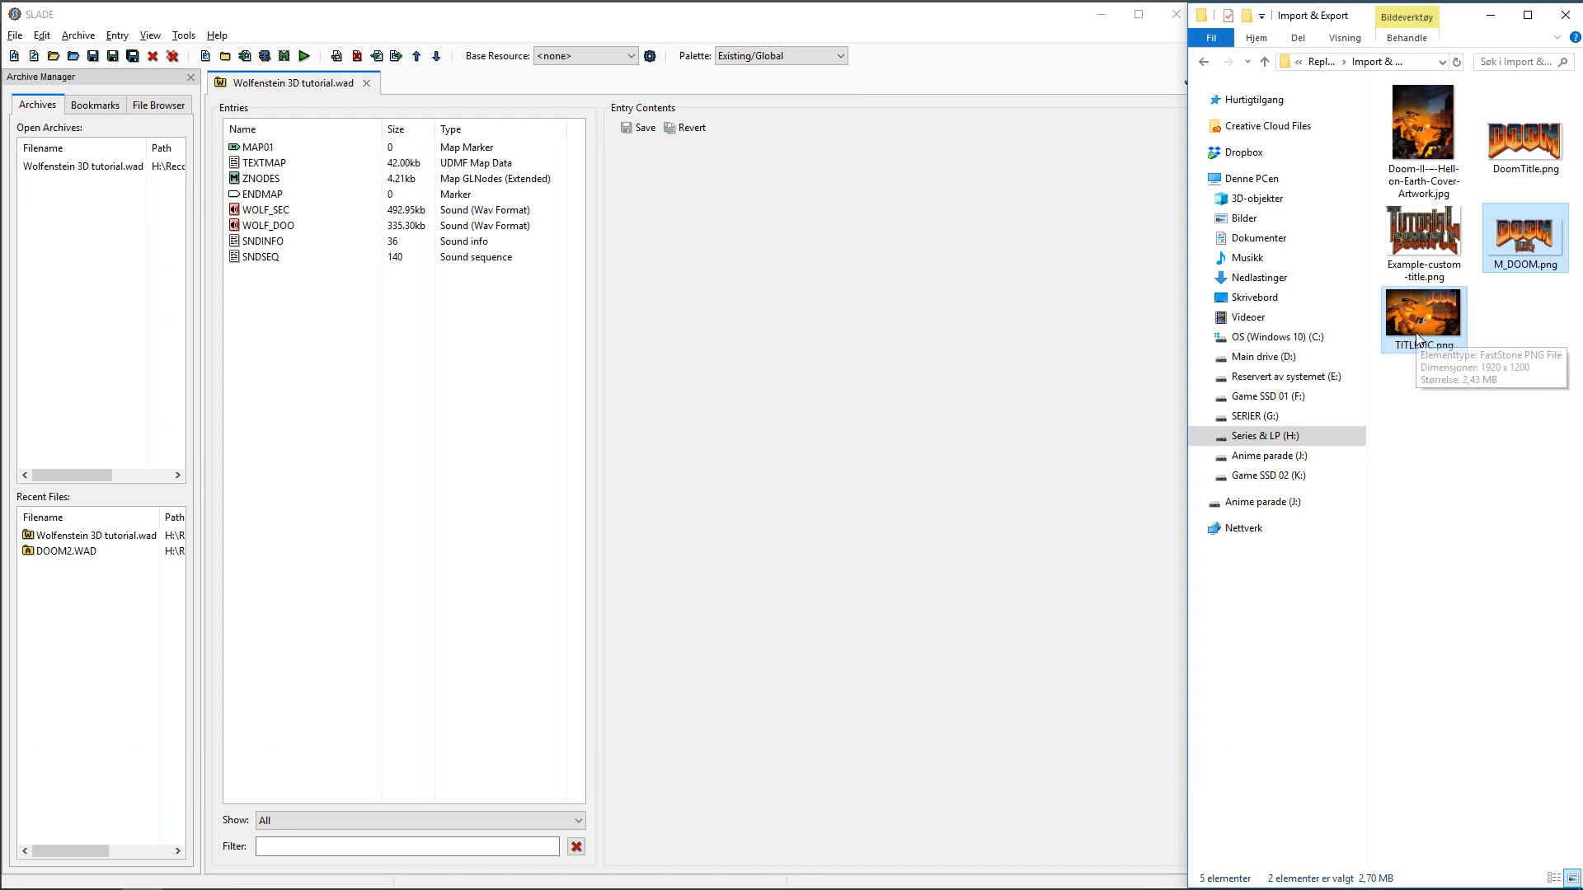
{"action": "mouse_move", "coordinate": [1522, 235]}
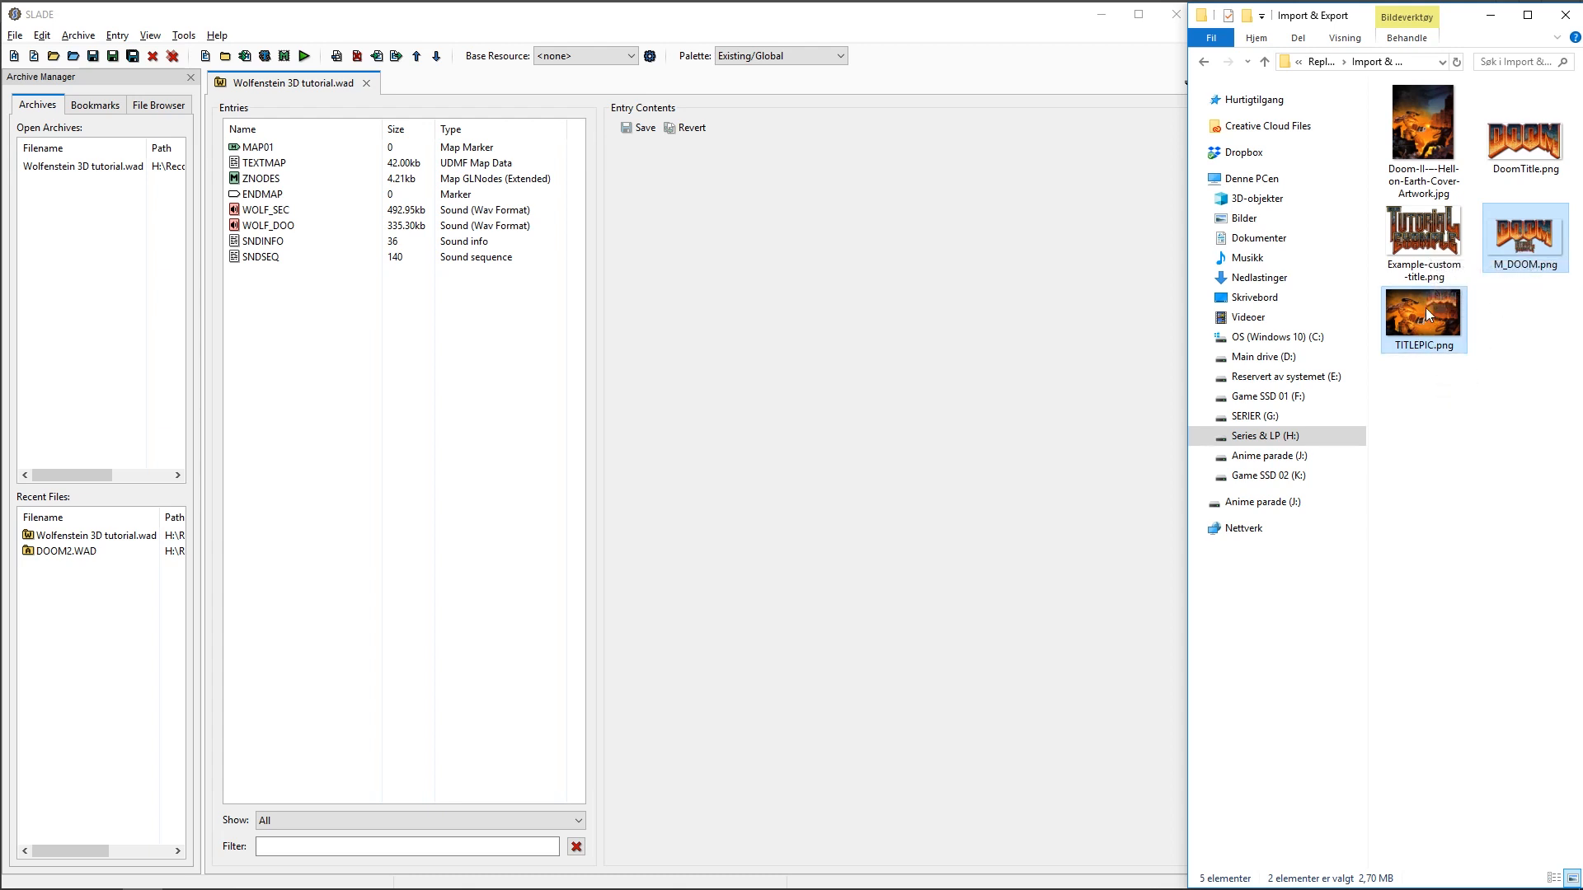
{"action": "mouse_move", "coordinate": [1426, 308]}
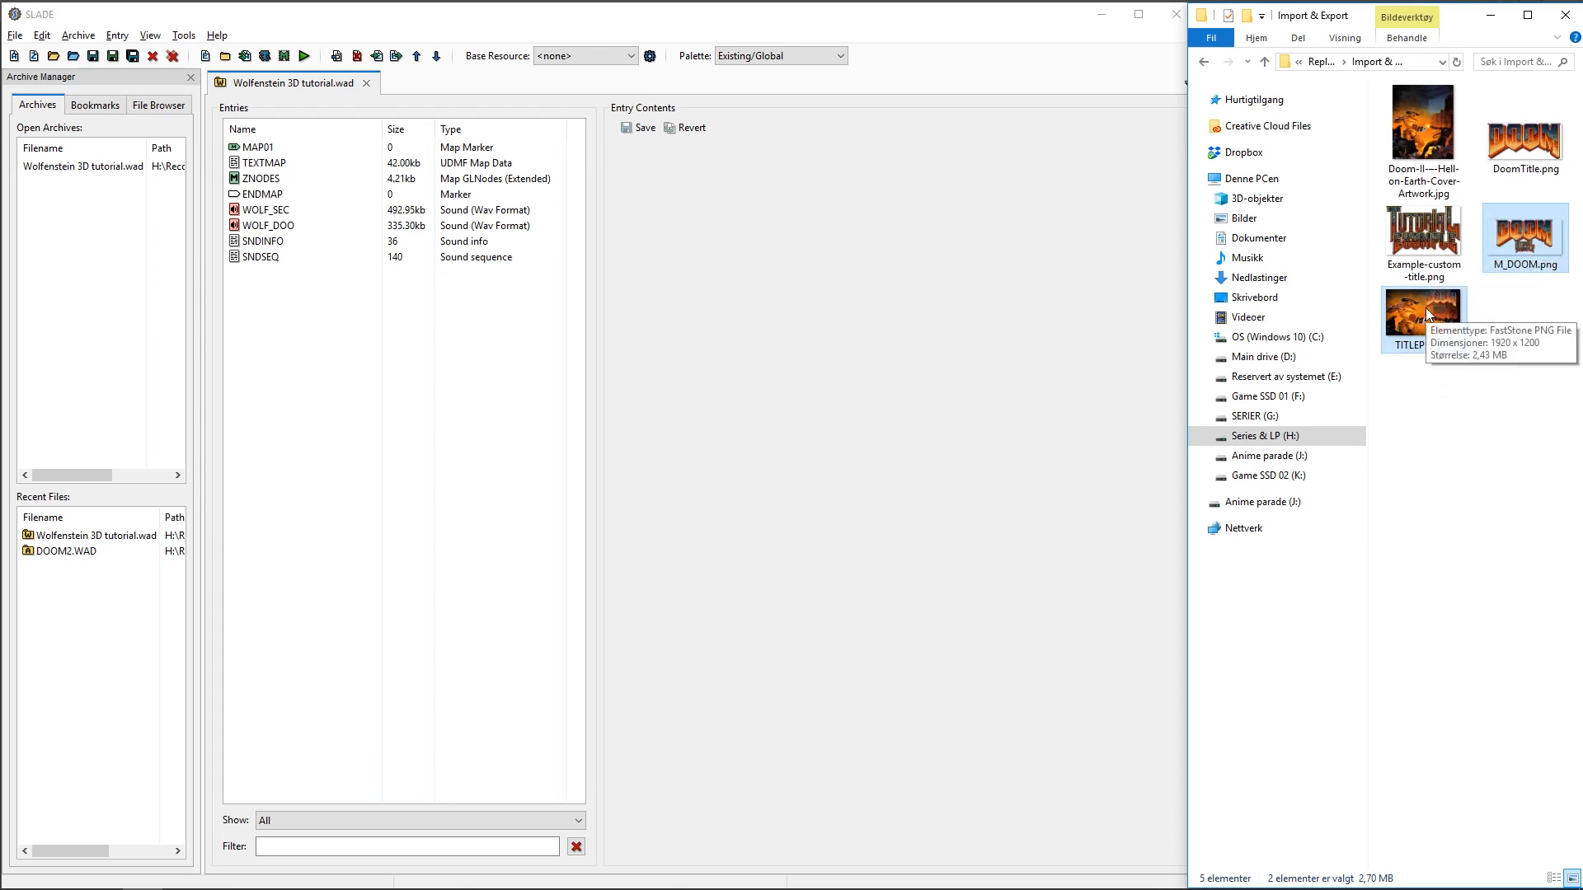
{"action": "left_click_drag", "start_coordinate": [1427, 308], "coordinate": [301, 370]}
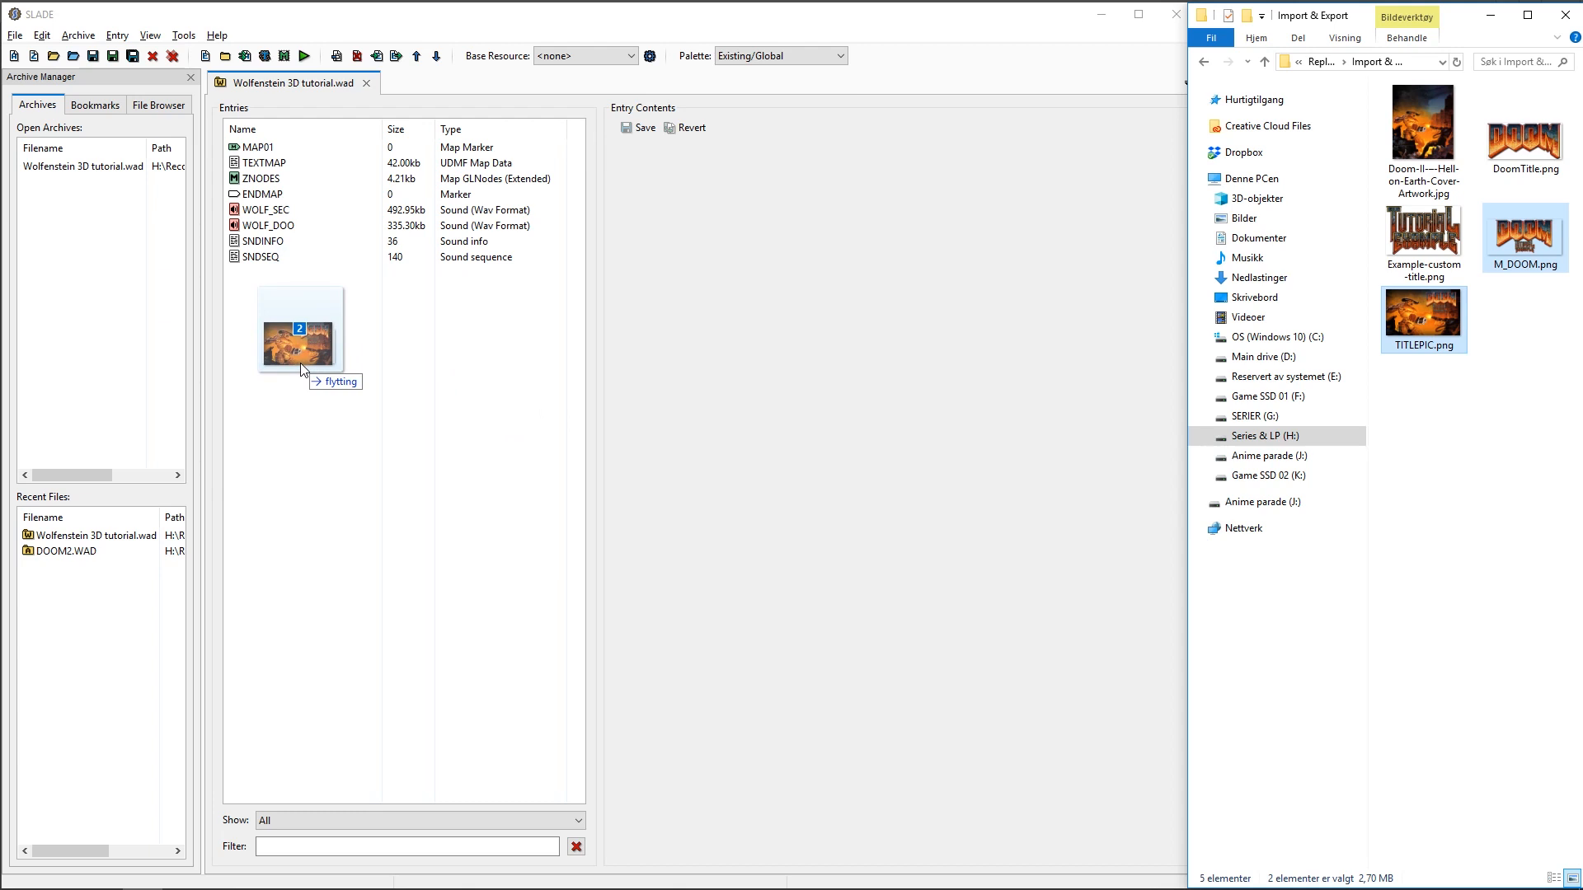
{"action": "left_click_drag", "start_coordinate": [301, 368], "coordinate": [299, 481]}
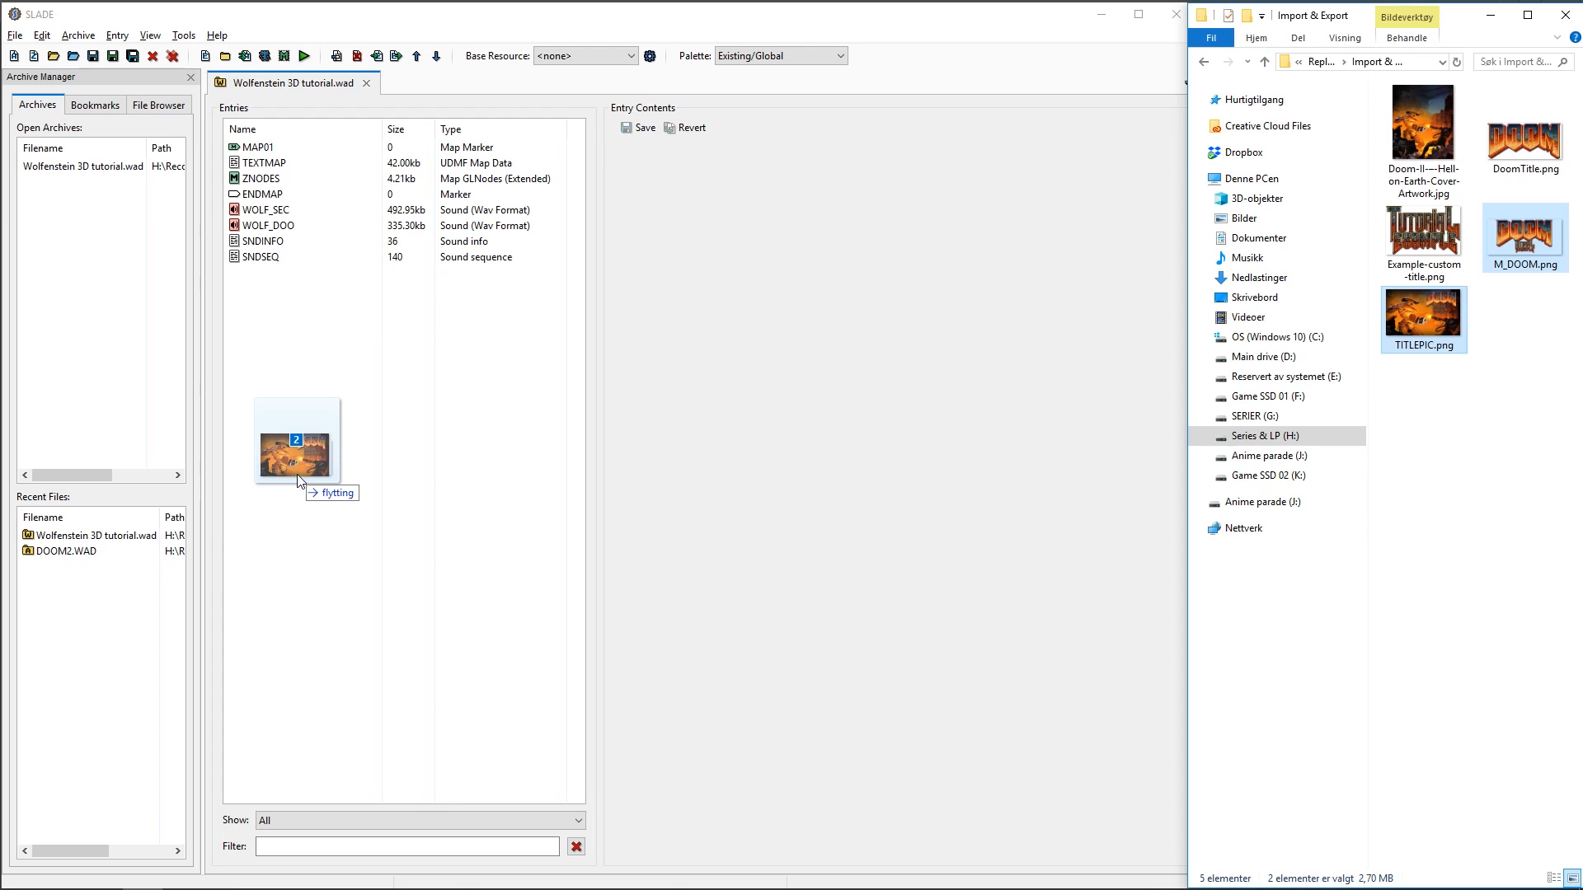
{"action": "left_click_drag", "start_coordinate": [299, 481], "coordinate": [265, 346]}
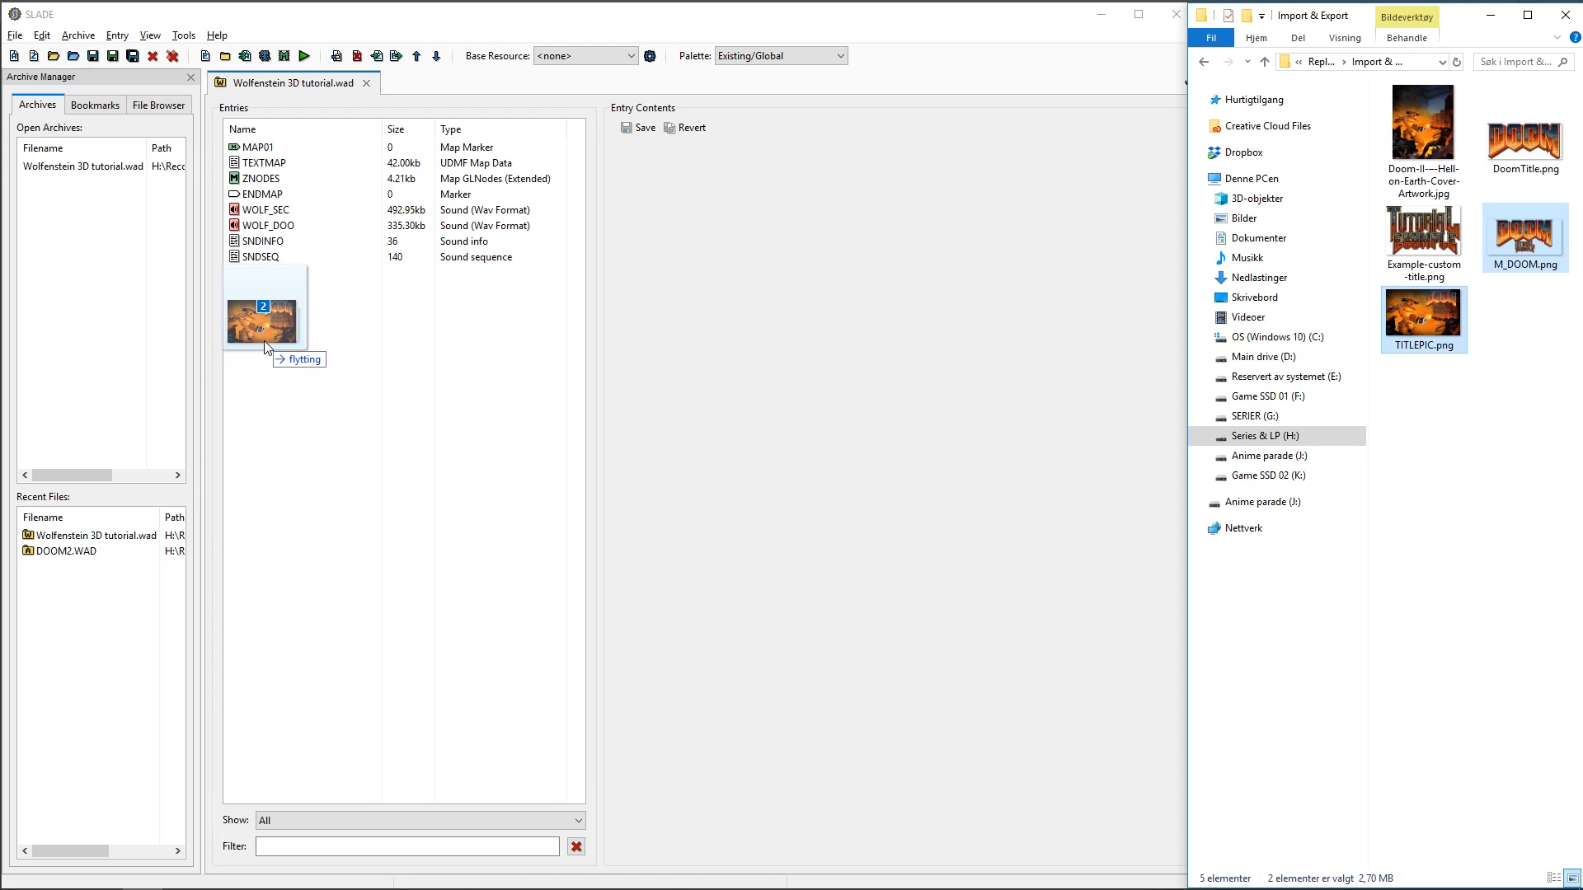
{"action": "left_click_drag", "start_coordinate": [265, 346], "coordinate": [265, 347]}
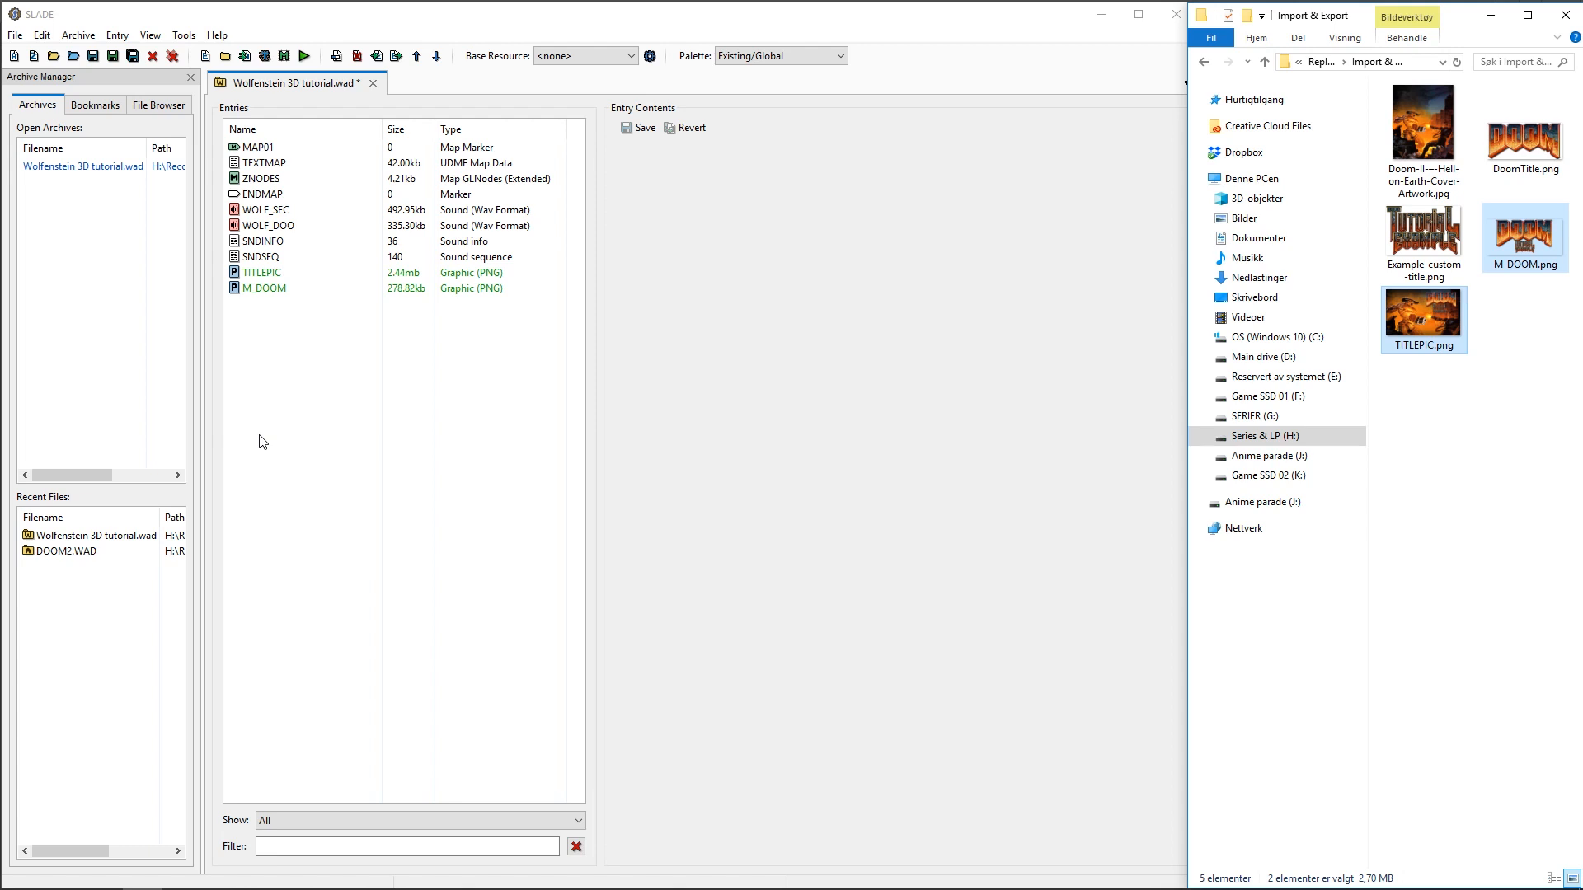
{"action": "left_click", "coordinate": [92, 59]}
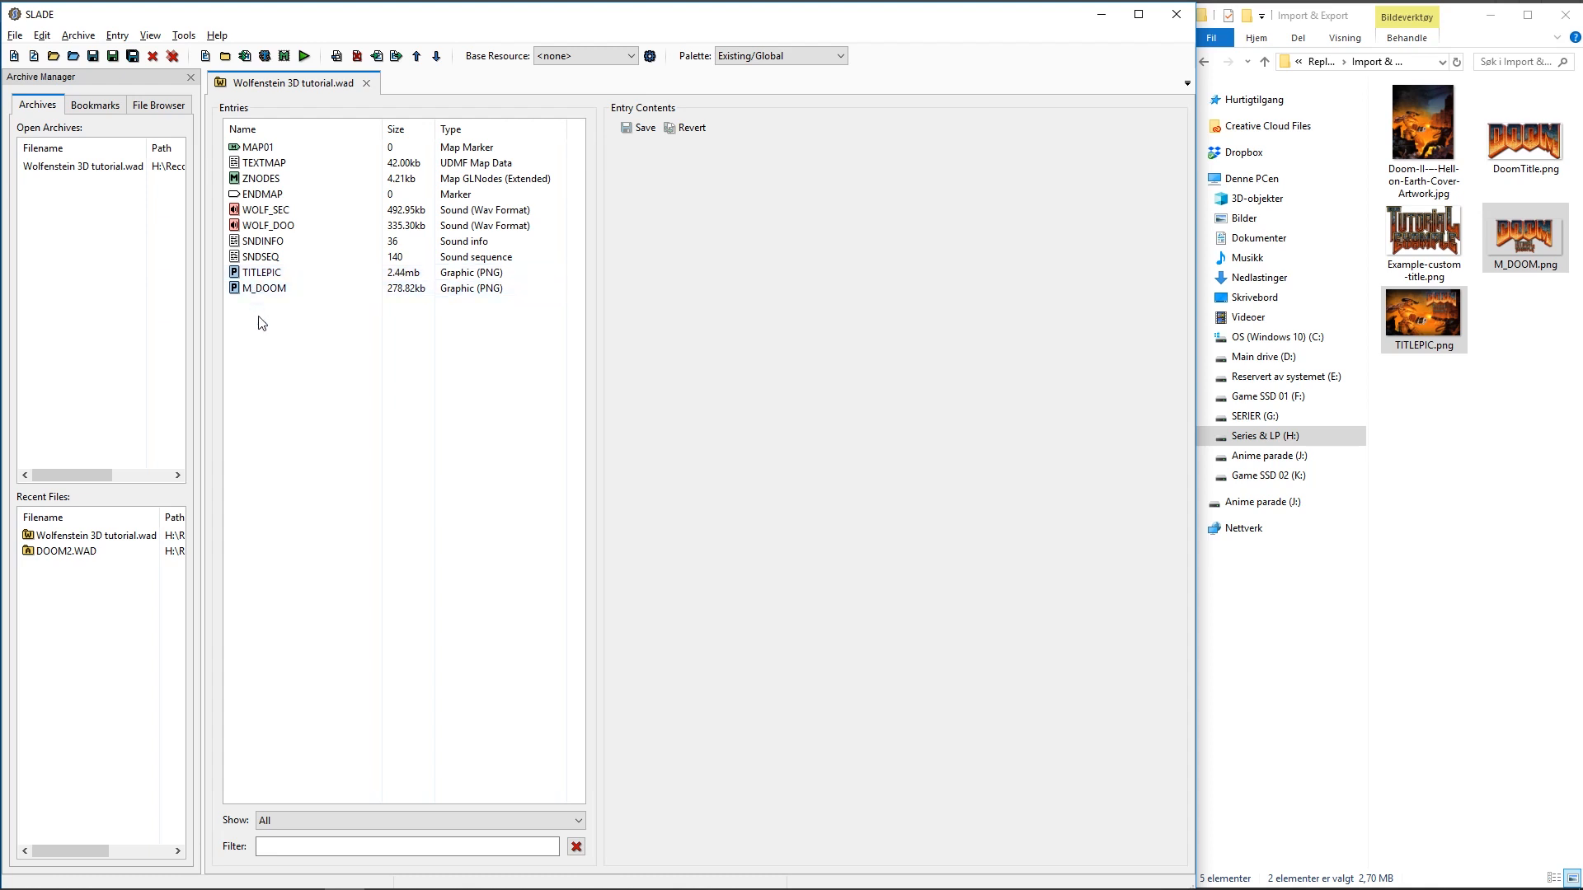
Step: Return to the Replace title tutorial folder in File Explorer and locate the saved Wolfenstein 3D tutorial.wad
{"action": "key", "text": "alt+Tab"}
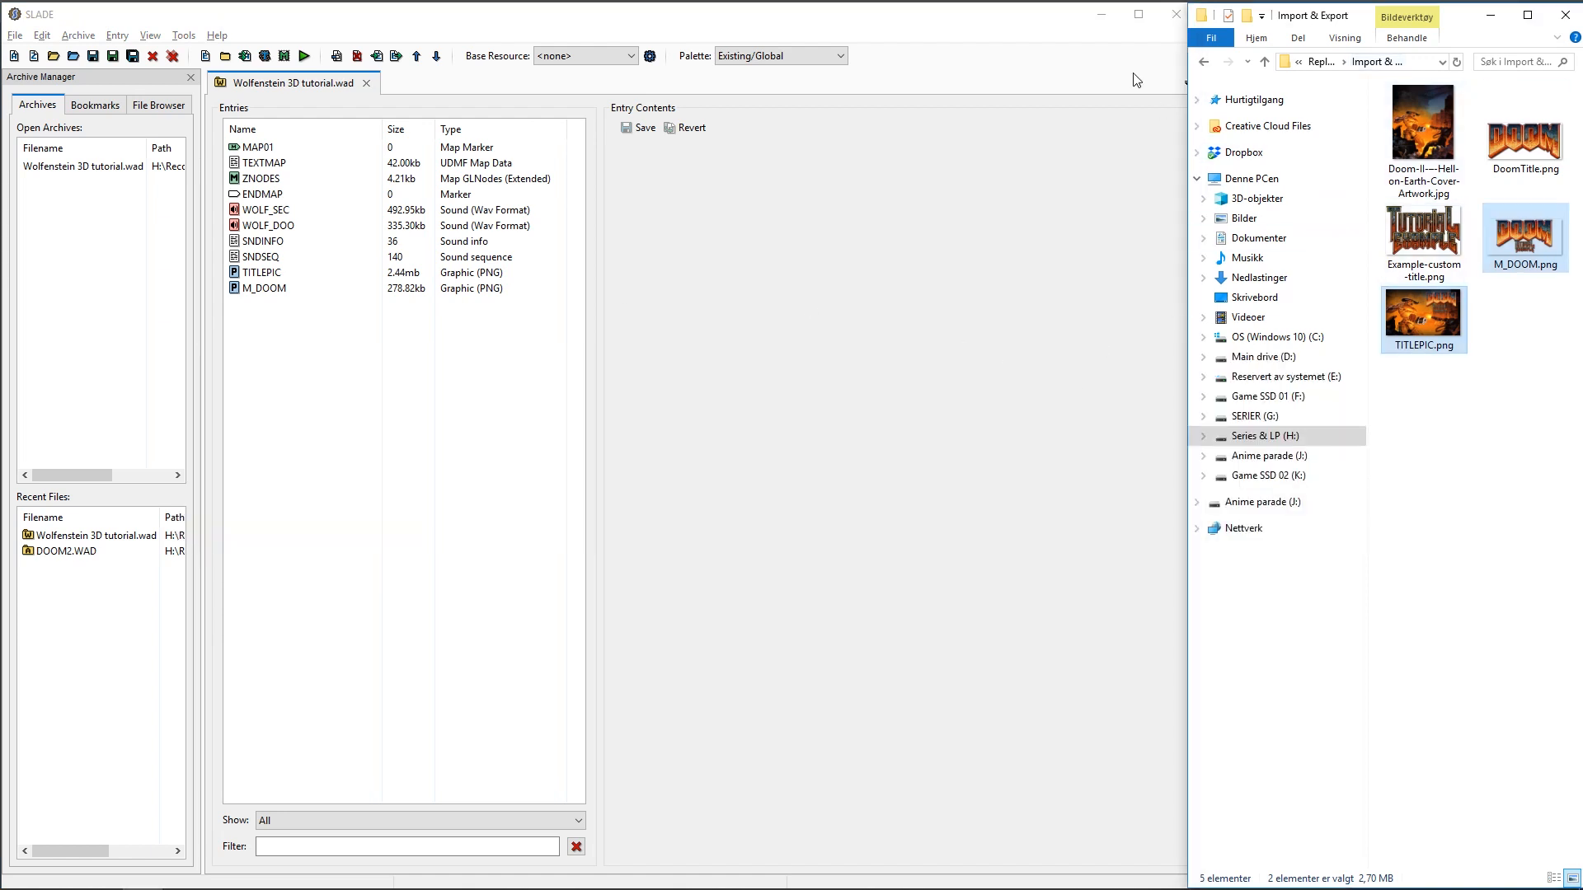
{"action": "left_click", "coordinate": [1265, 62]}
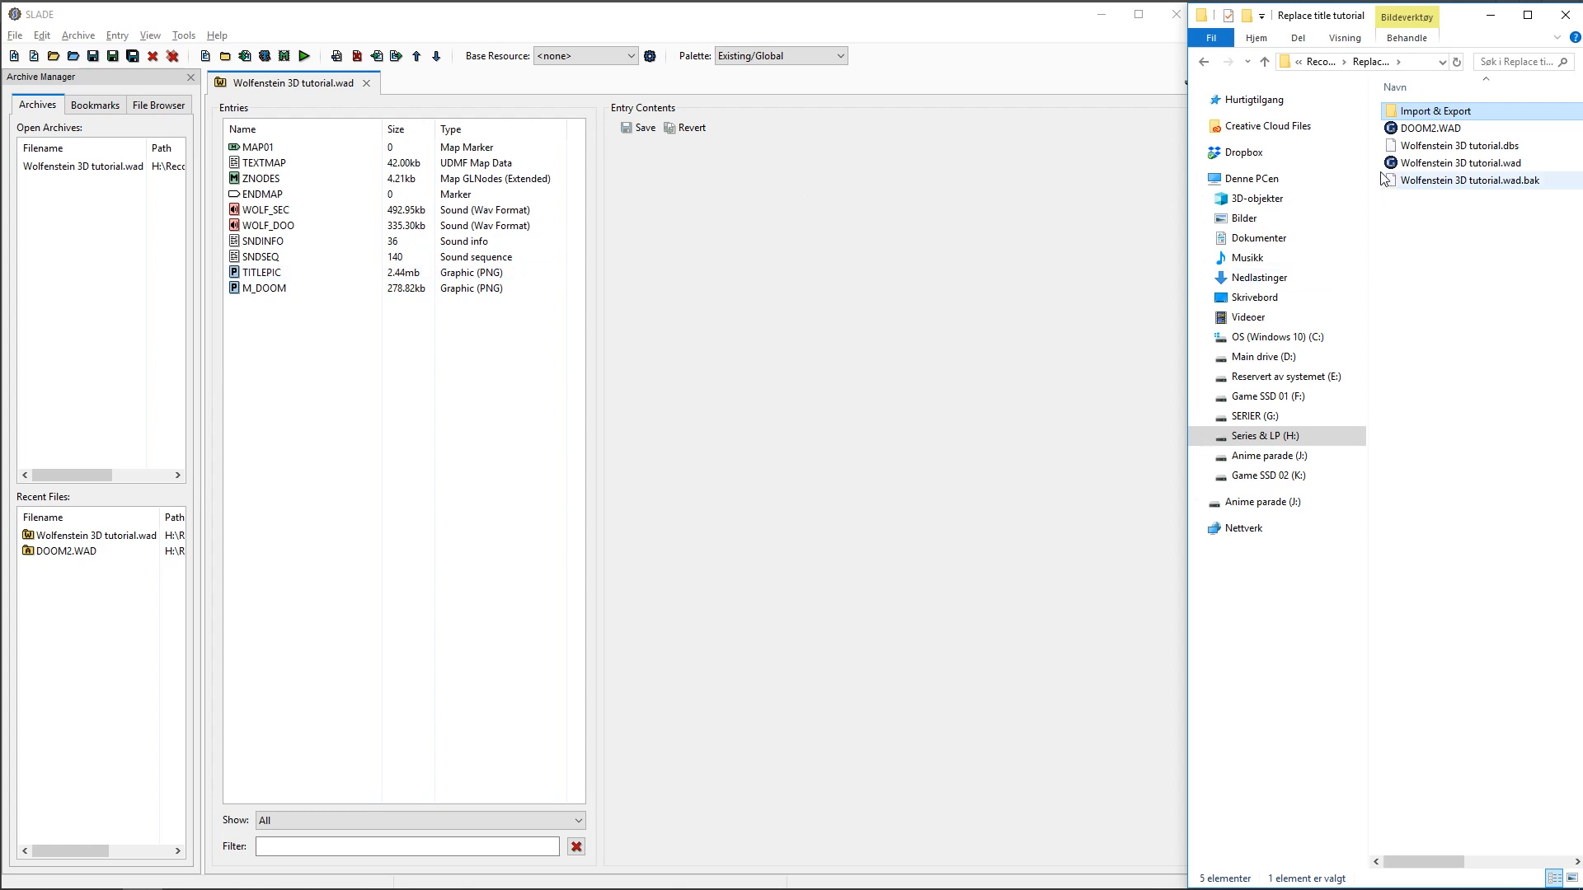
{"action": "mouse_move", "coordinate": [1388, 167]}
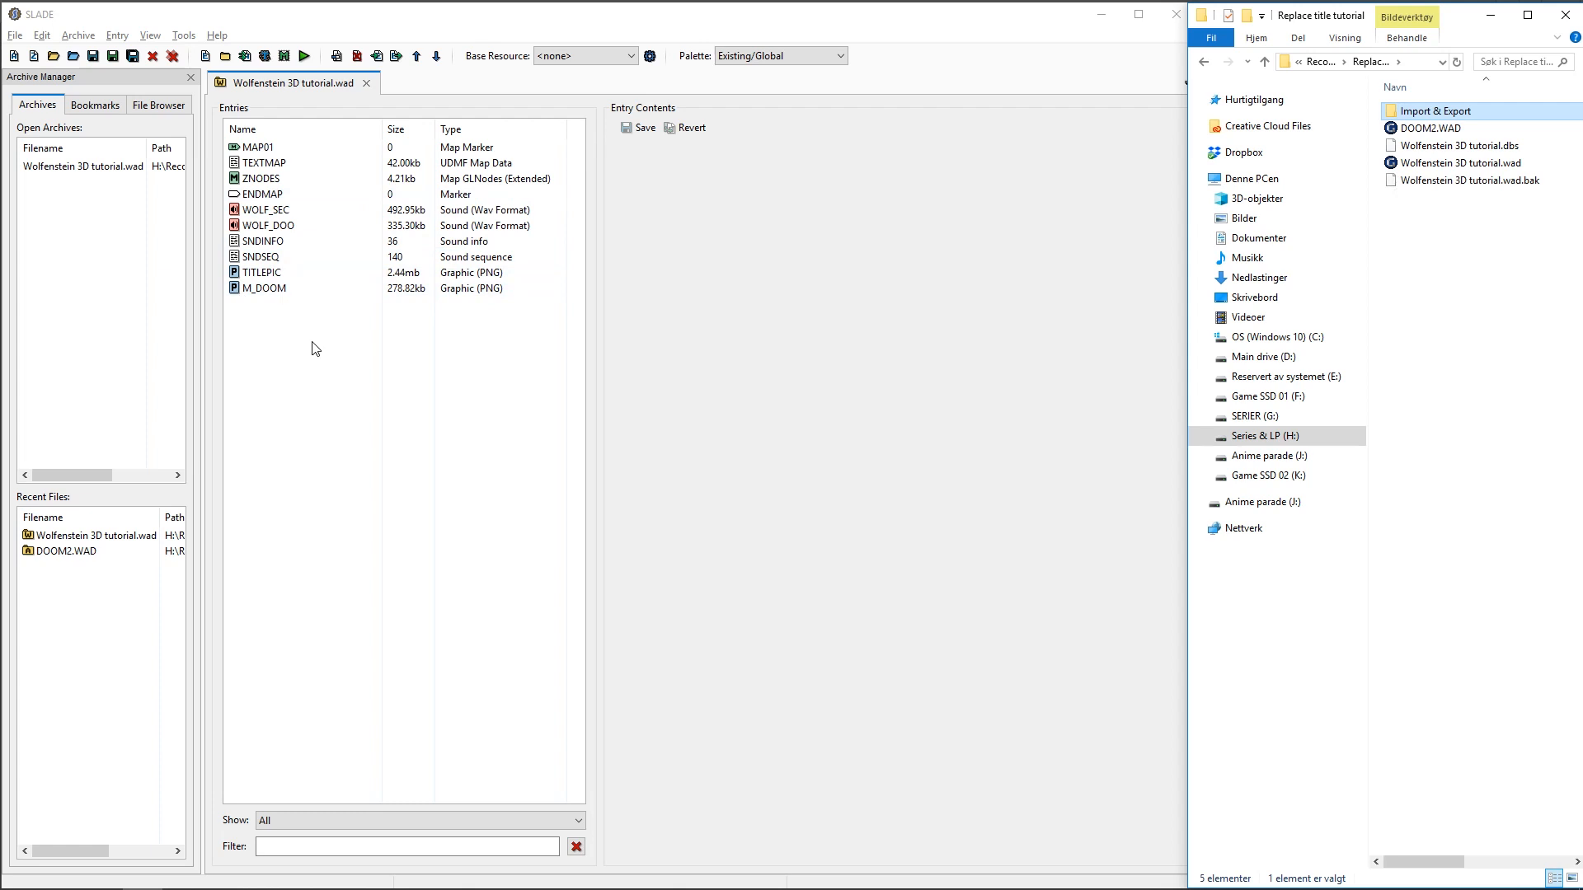
Step: Examine the custom title screen in the game, and open and close the main menu to check its title logo
{"action": "left_click", "coordinate": [60, 557]}
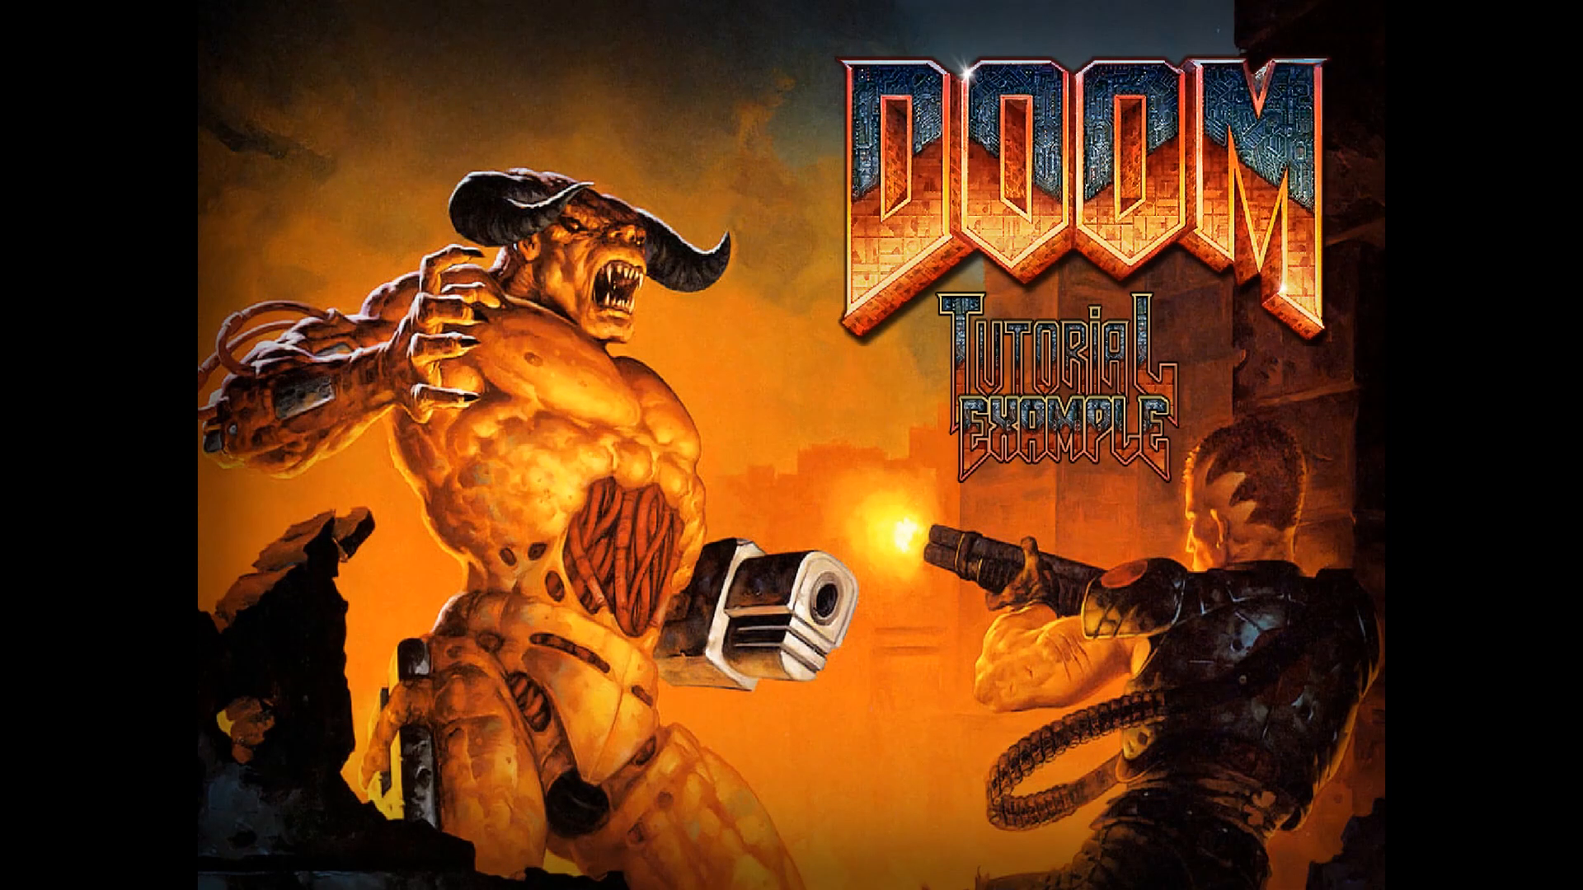
{"action": "key", "text": "Escape"}
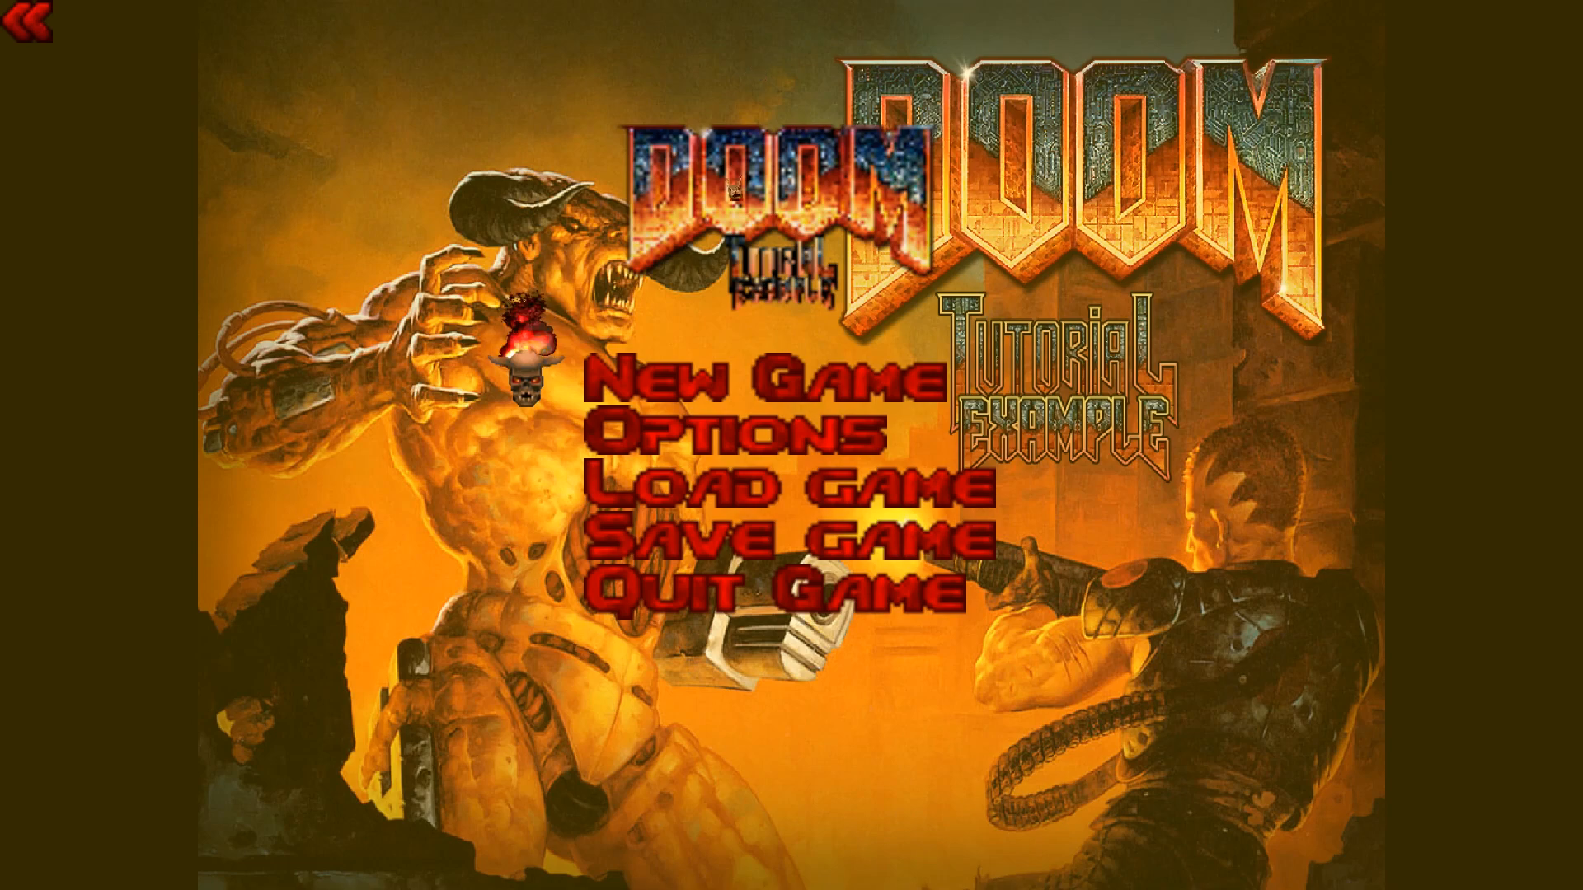
{"action": "key", "text": "Escape"}
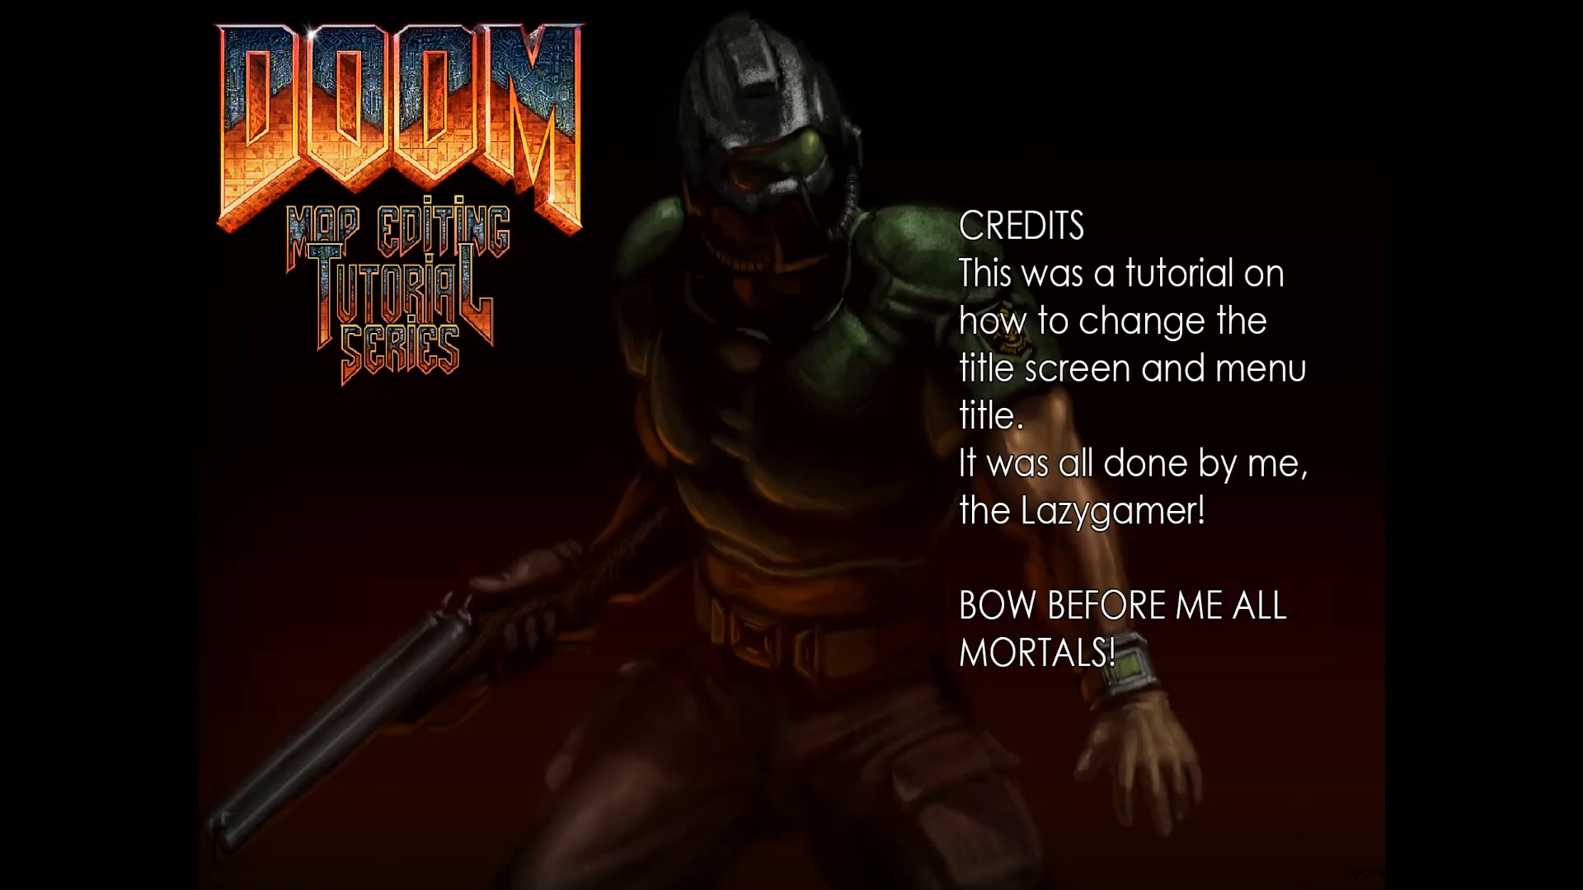